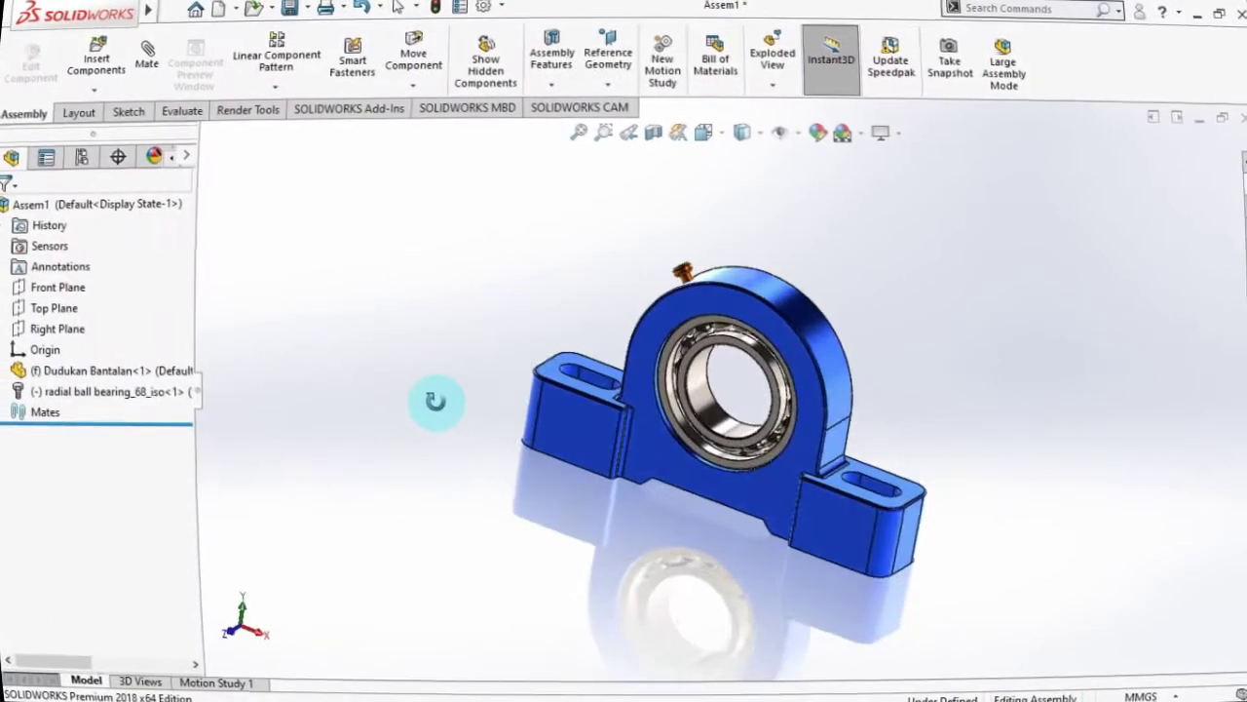
Place an ISO Radial Ball Bearing from Toolbox > ISO > Bearings > Ball Bearings into Assem1.
{"action": "mouse_move", "coordinate": [488, 348]}
{"action": "middle_mouse_down"}
{"action": "mouse_move", "coordinate": [517, 308]}
{"action": "mouse_move", "coordinate": [613, 253]}
{"action": "mouse_move", "coordinate": [721, 220]}
{"action": "mouse_move", "coordinate": [919, 181]}
{"action": "mouse_move", "coordinate": [1046, 226]}
{"action": "middle_mouse_up"}
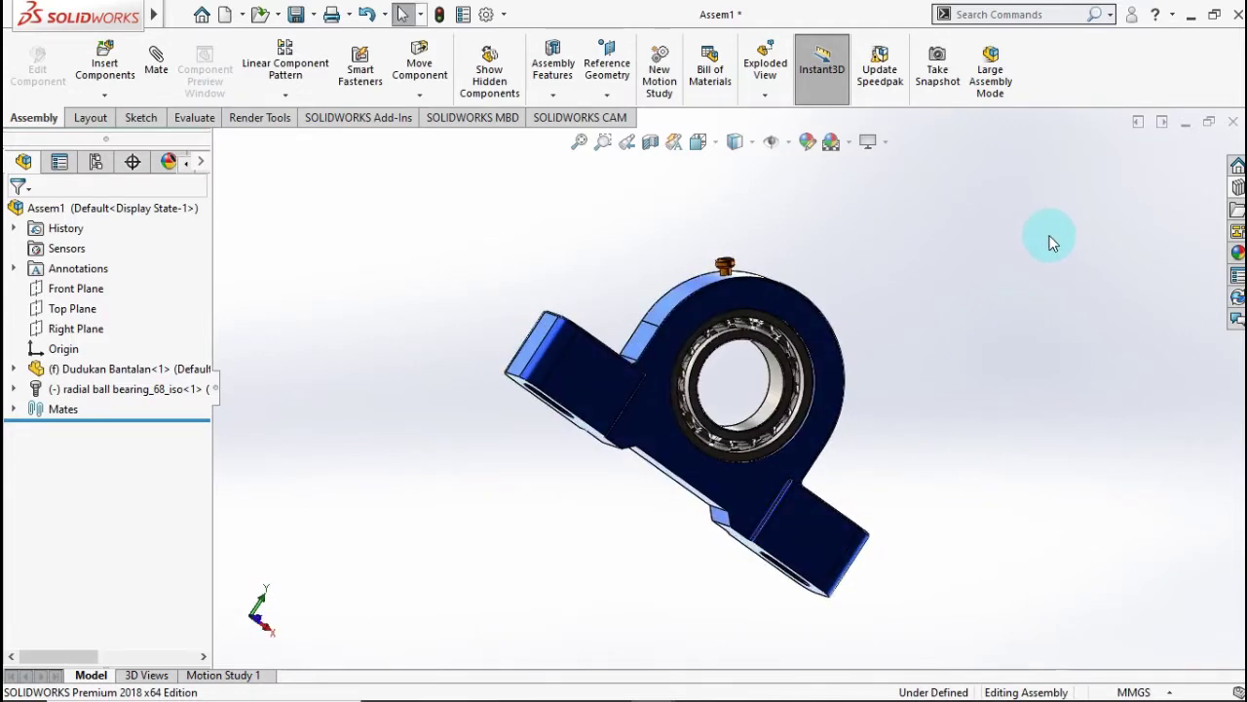
{"action": "key", "text": "ctrl+7"}
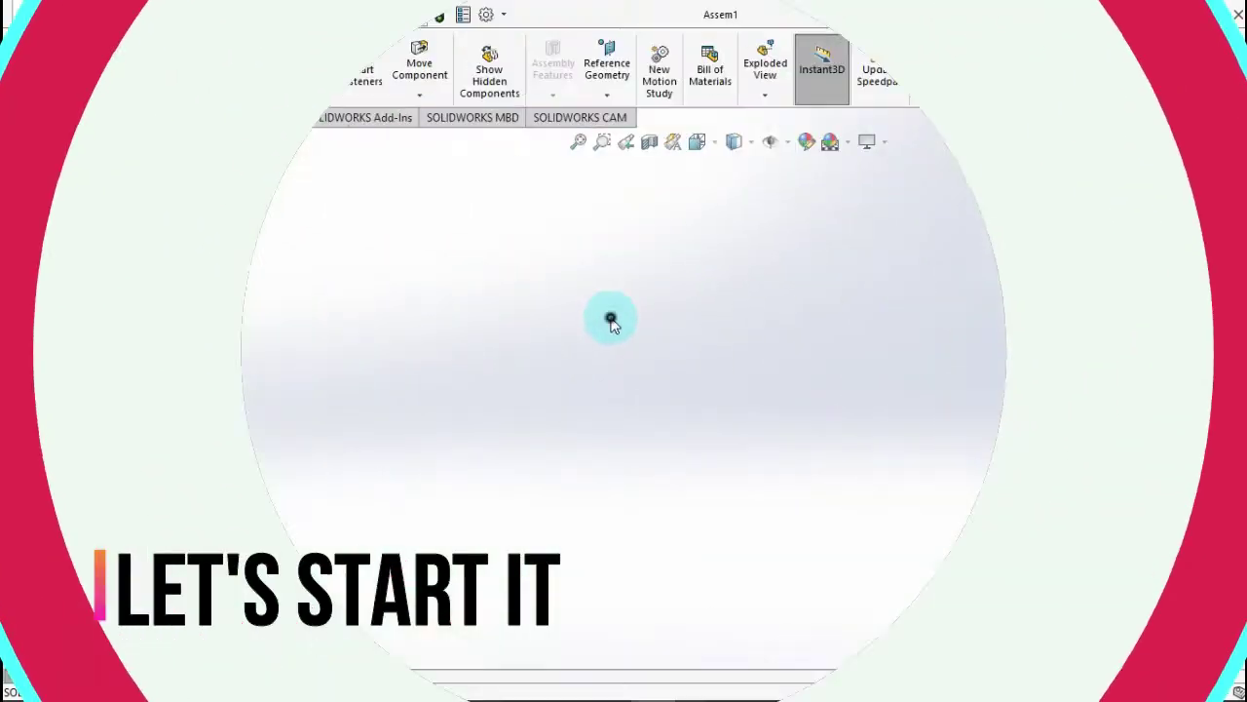
{"action": "left_click", "coordinate": [1237, 188]}
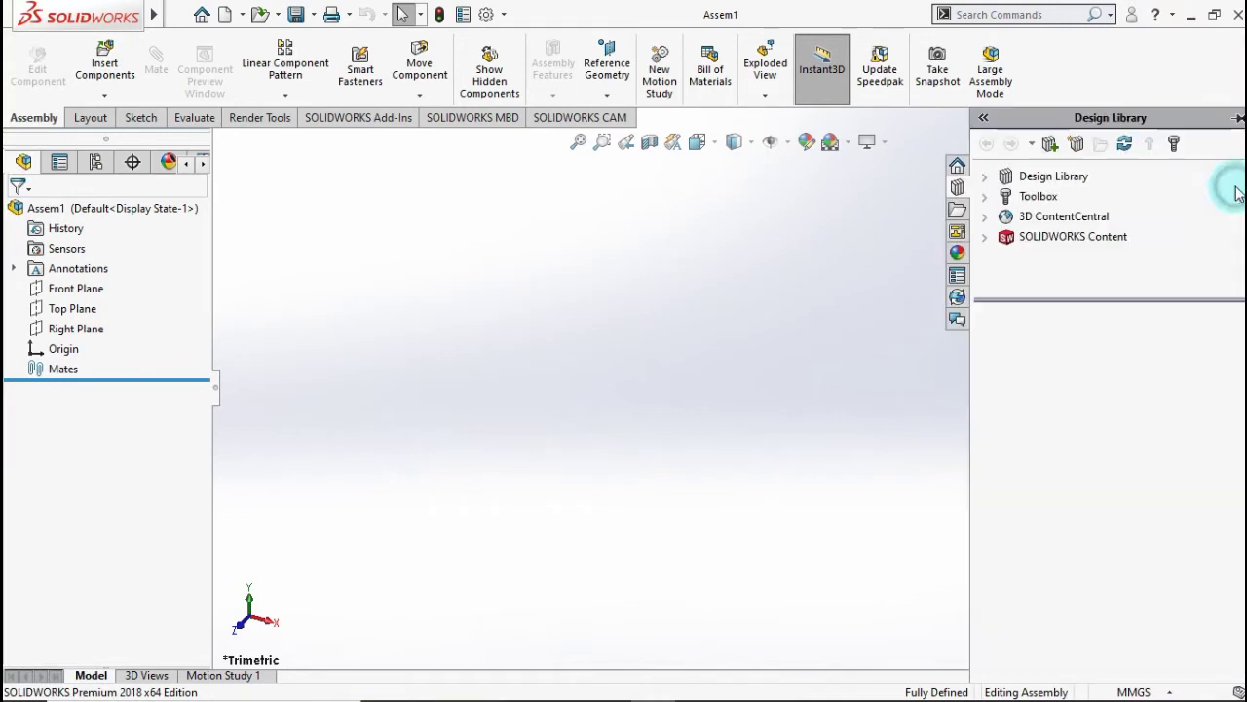
{"action": "left_click", "coordinate": [990, 198]}
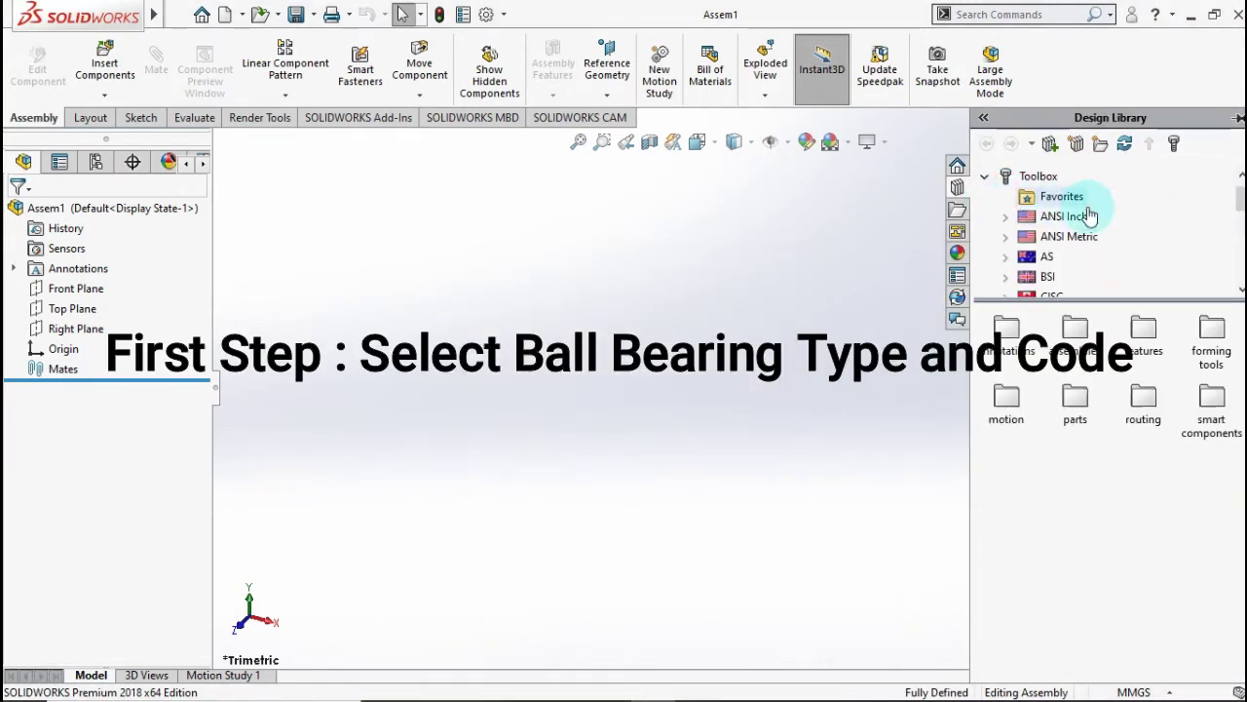
{"action": "left_click_drag", "start_coordinate": [1239, 194], "coordinate": [1239, 213]}
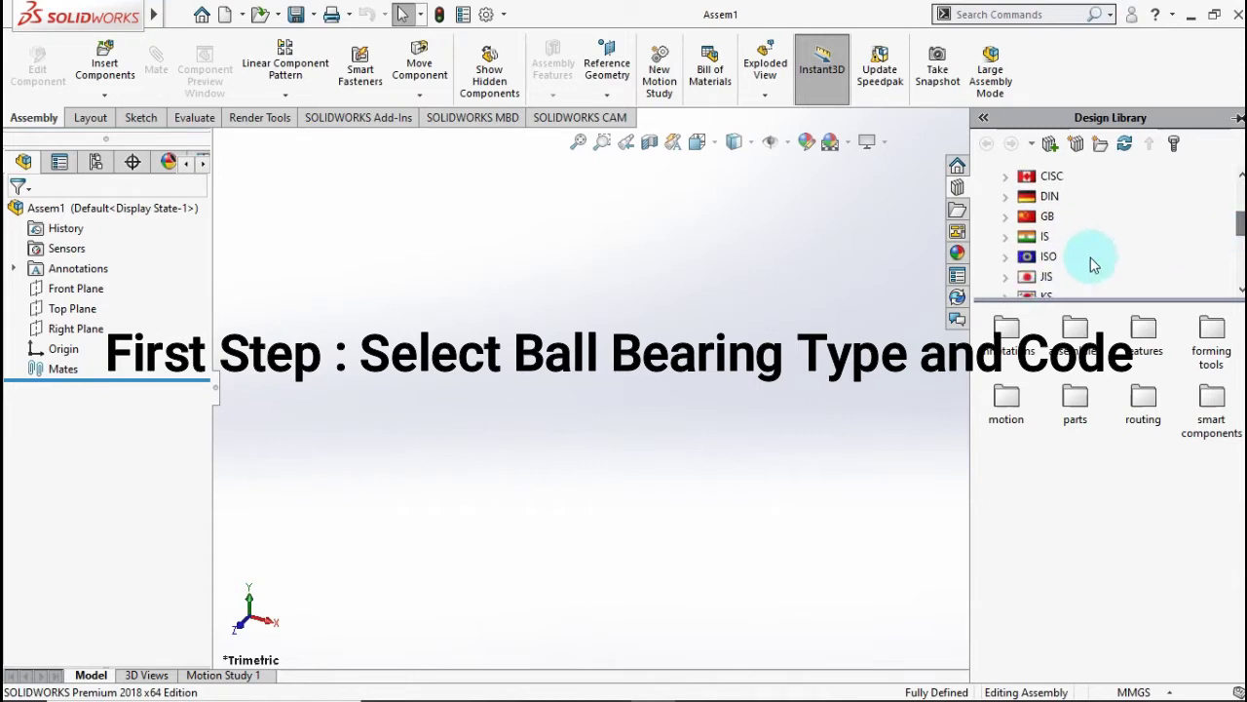
{"action": "left_click", "coordinate": [1048, 256]}
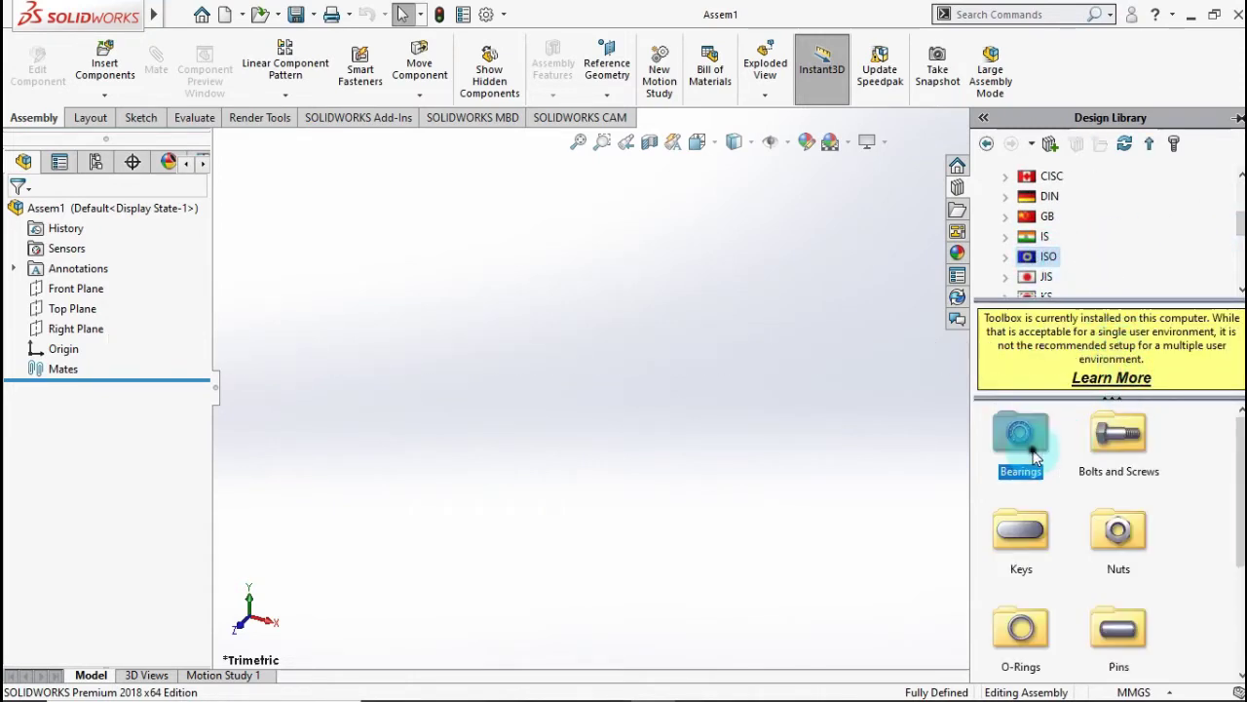
{"action": "double_click", "coordinate": [1035, 456]}
{"action": "double_click", "coordinate": [1028, 450]}
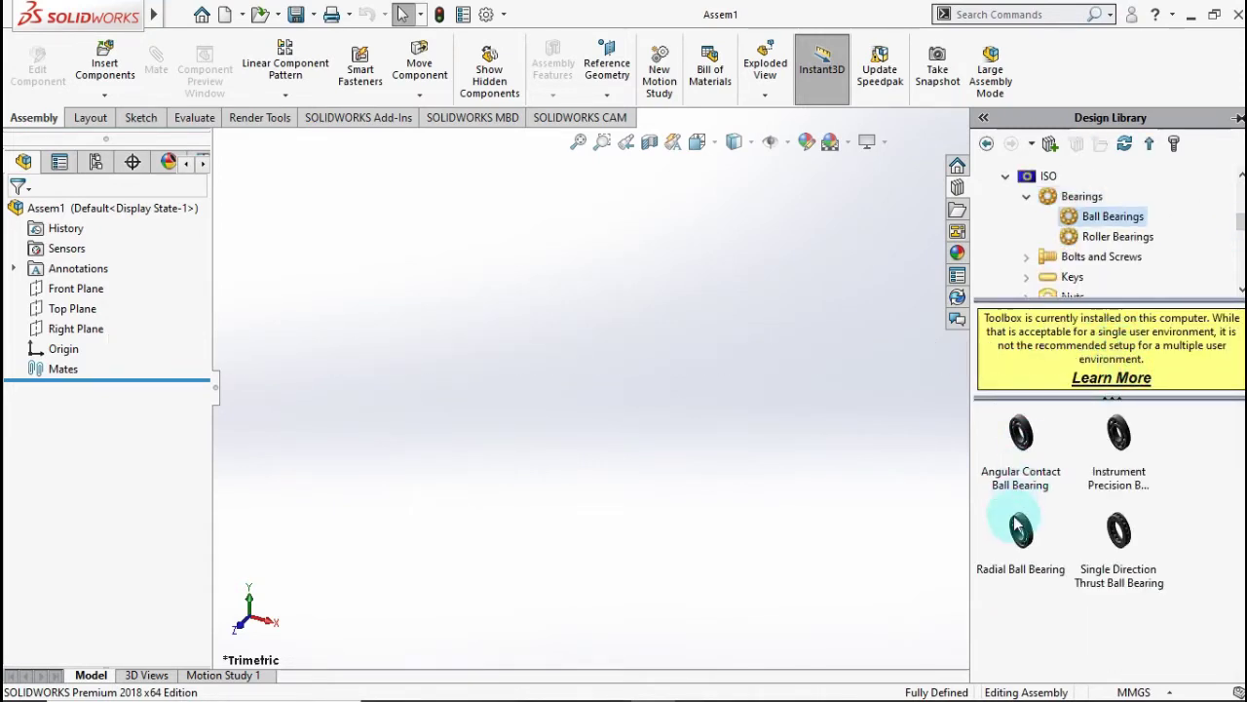
{"action": "mouse_move", "coordinate": [1019, 553]}
{"action": "left_mouse_down"}
{"action": "mouse_move", "coordinate": [525, 402]}
{"action": "mouse_move", "coordinate": [531, 378]}
{"action": "left_mouse_up"}
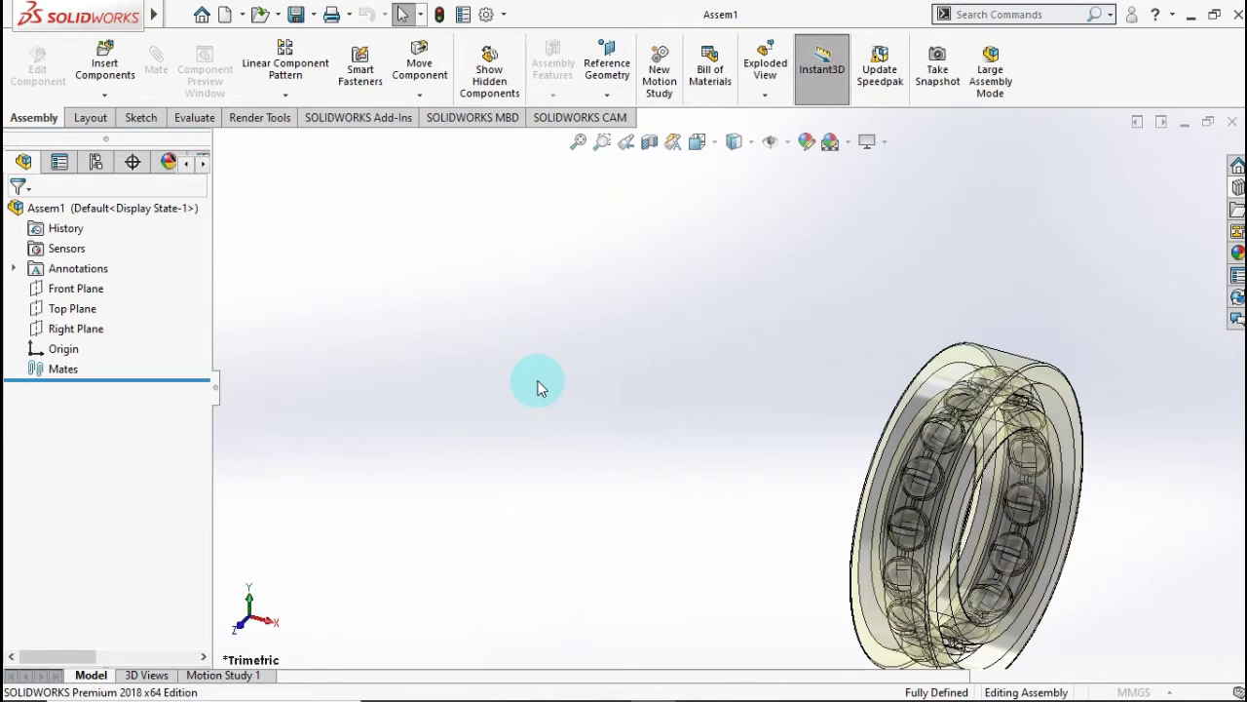
{"action": "left_click", "coordinate": [541, 387]}
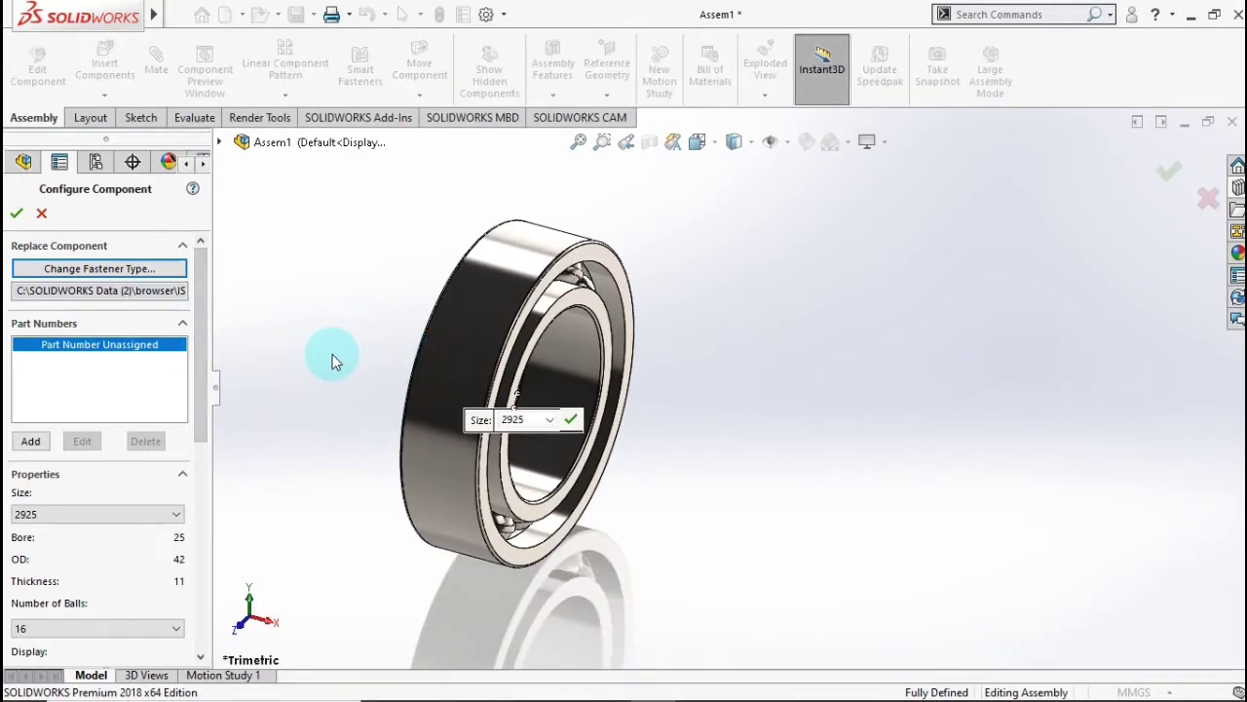
Review the bearing Size list, leave it at 2925, and cancel the bearing insertion.
{"action": "key", "text": "ctrl+7"}
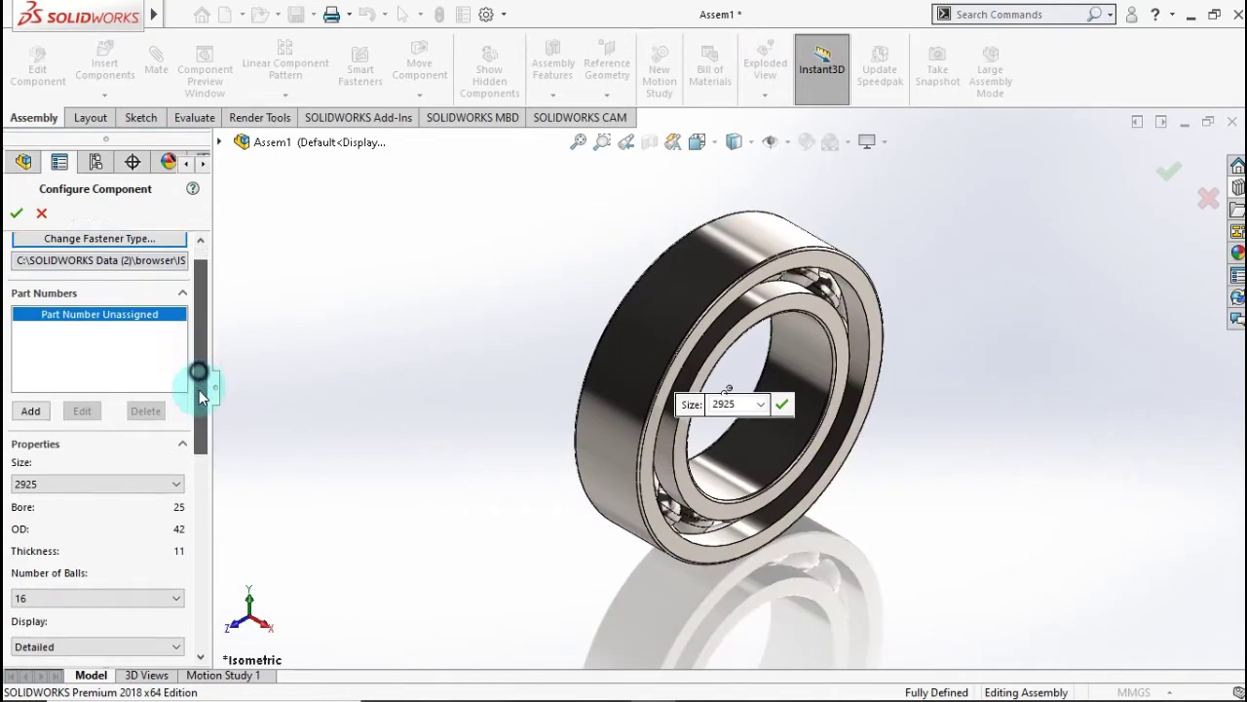
{"action": "scroll", "coordinate": [195, 380], "scroll_direction": "down", "scroll_amount": 3}
{"action": "left_click", "coordinate": [156, 378]}
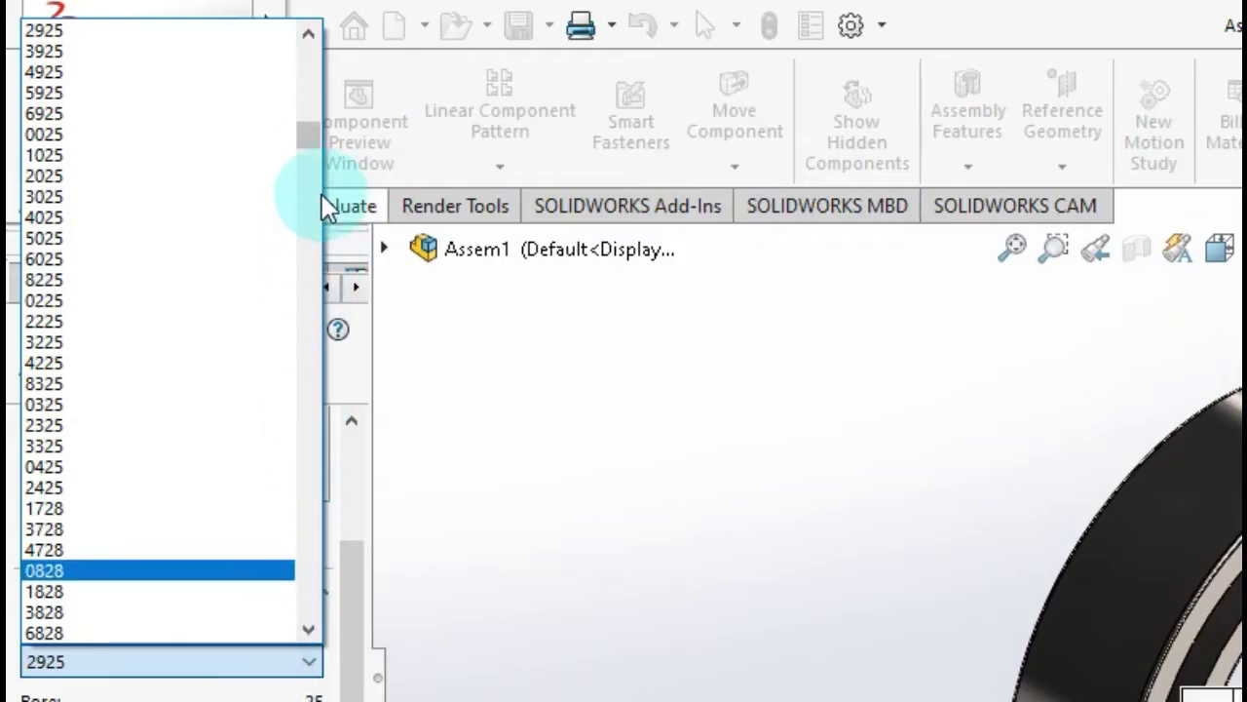
{"action": "mouse_move", "coordinate": [310, 141]}
{"action": "left_mouse_down"}
{"action": "mouse_move", "coordinate": [317, 100]}
{"action": "mouse_move", "coordinate": [307, 237]}
{"action": "left_mouse_up"}
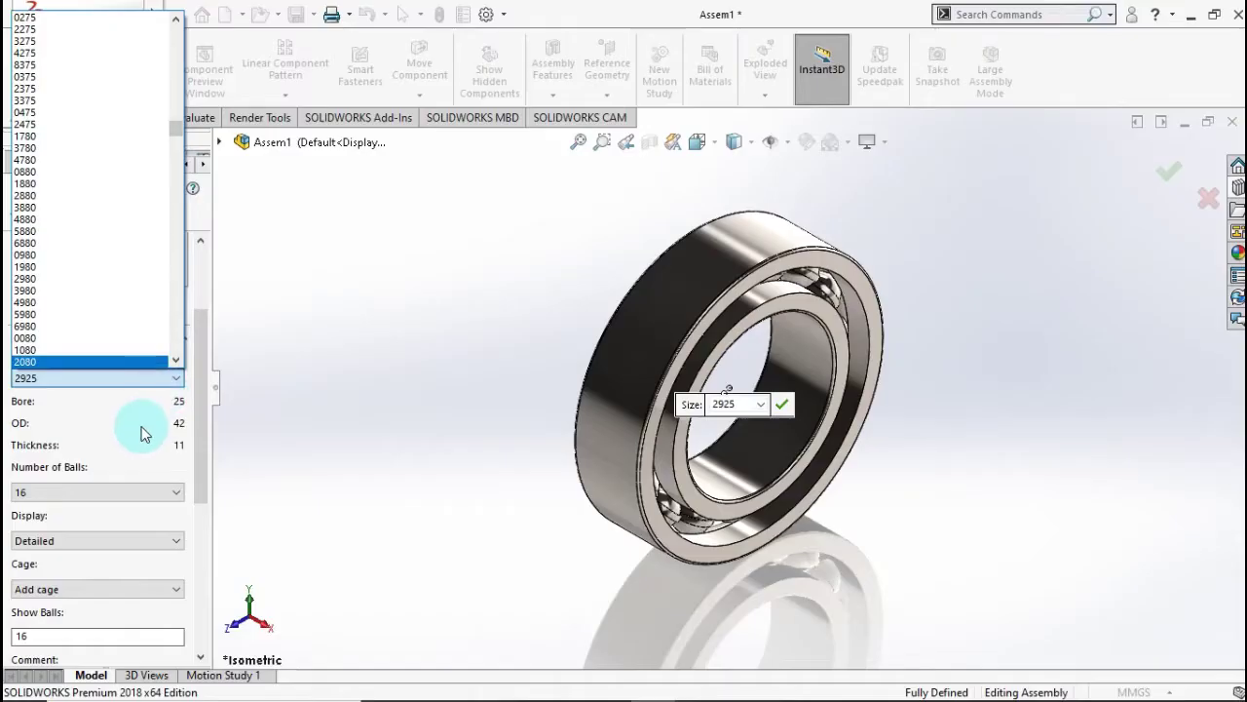
{"action": "left_click", "coordinate": [141, 432]}
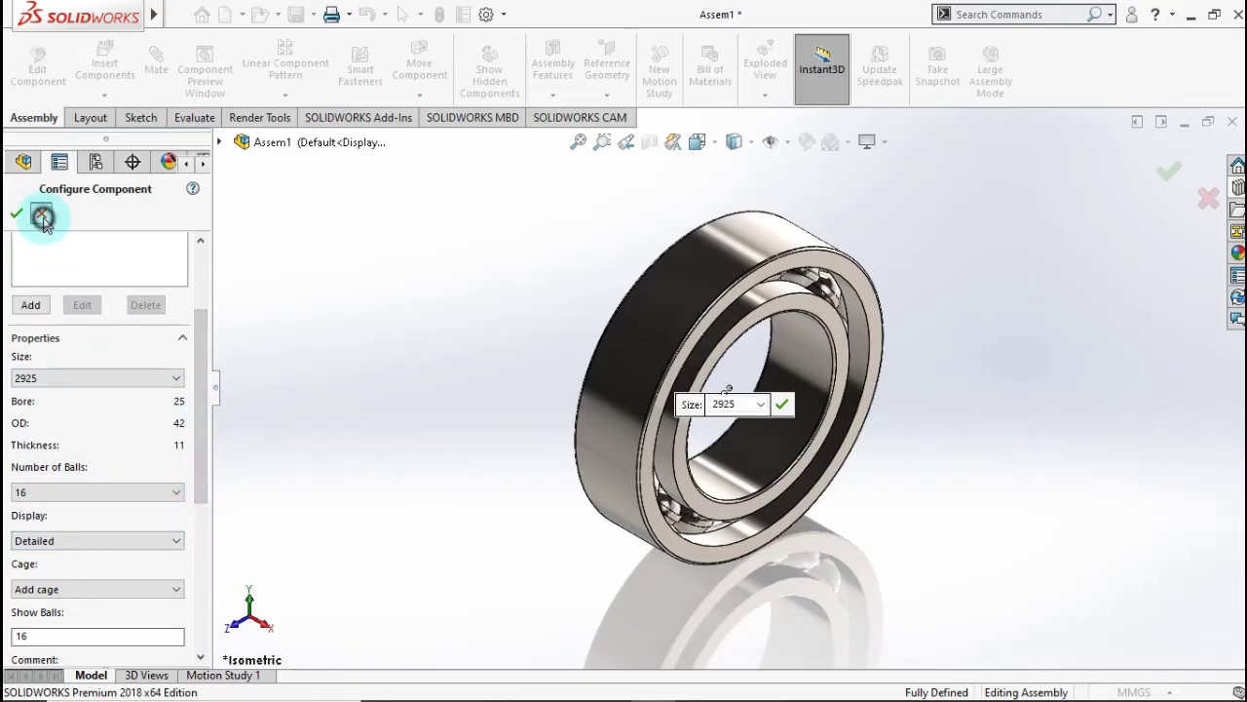
{"action": "left_click", "coordinate": [734, 404]}
{"action": "type", "text": "081000"}
{"action": "key", "text": "Escape"}
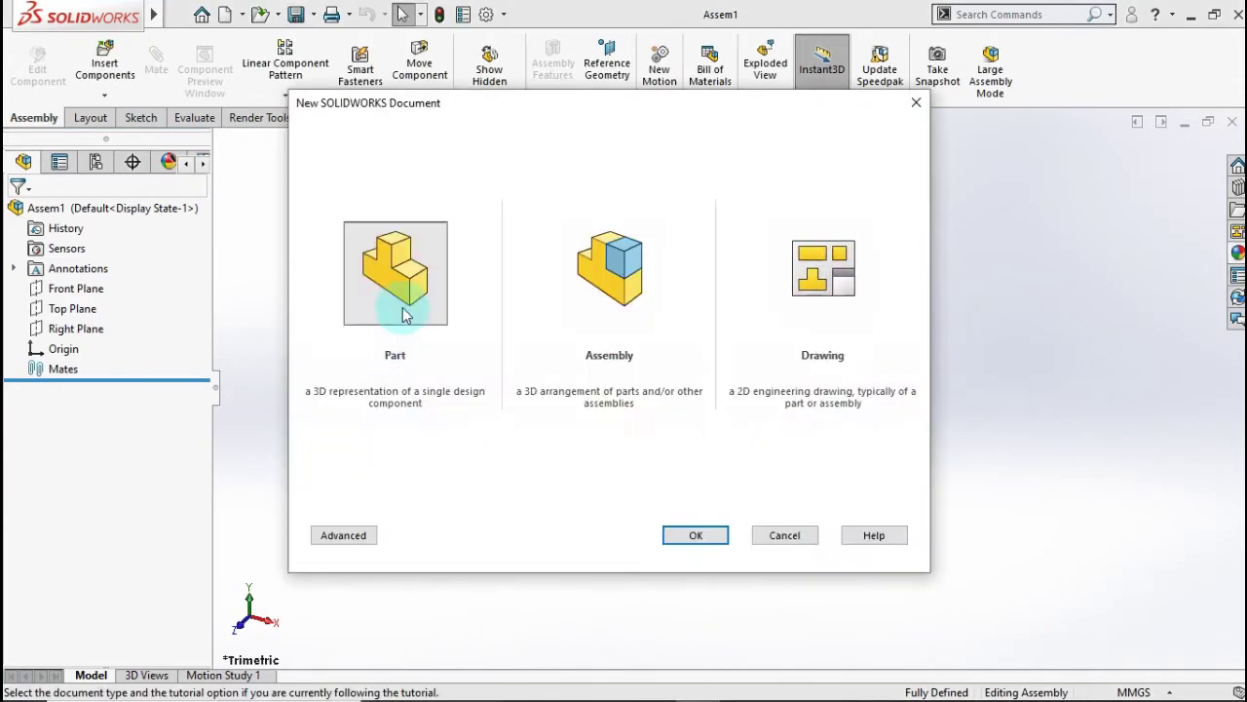
Create a new Part and start Sketch1 on its Front Plane.
{"action": "left_click", "coordinate": [402, 306]}
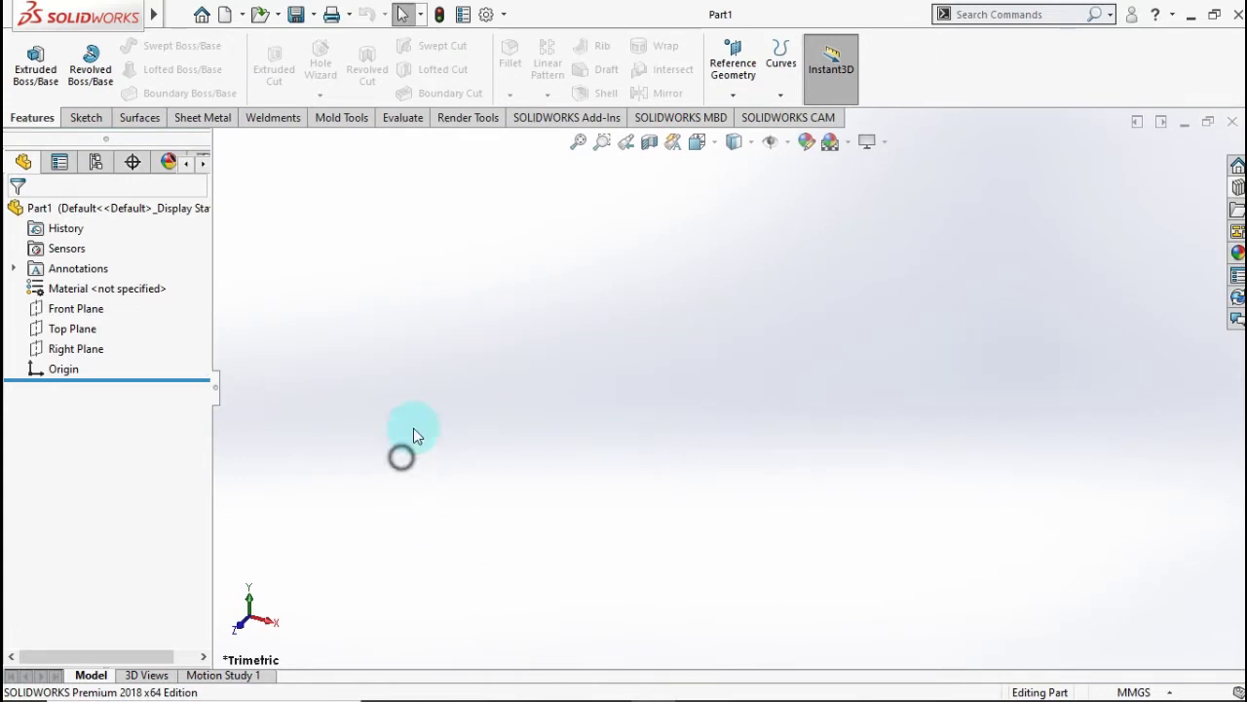
{"action": "left_click", "coordinate": [87, 310]}
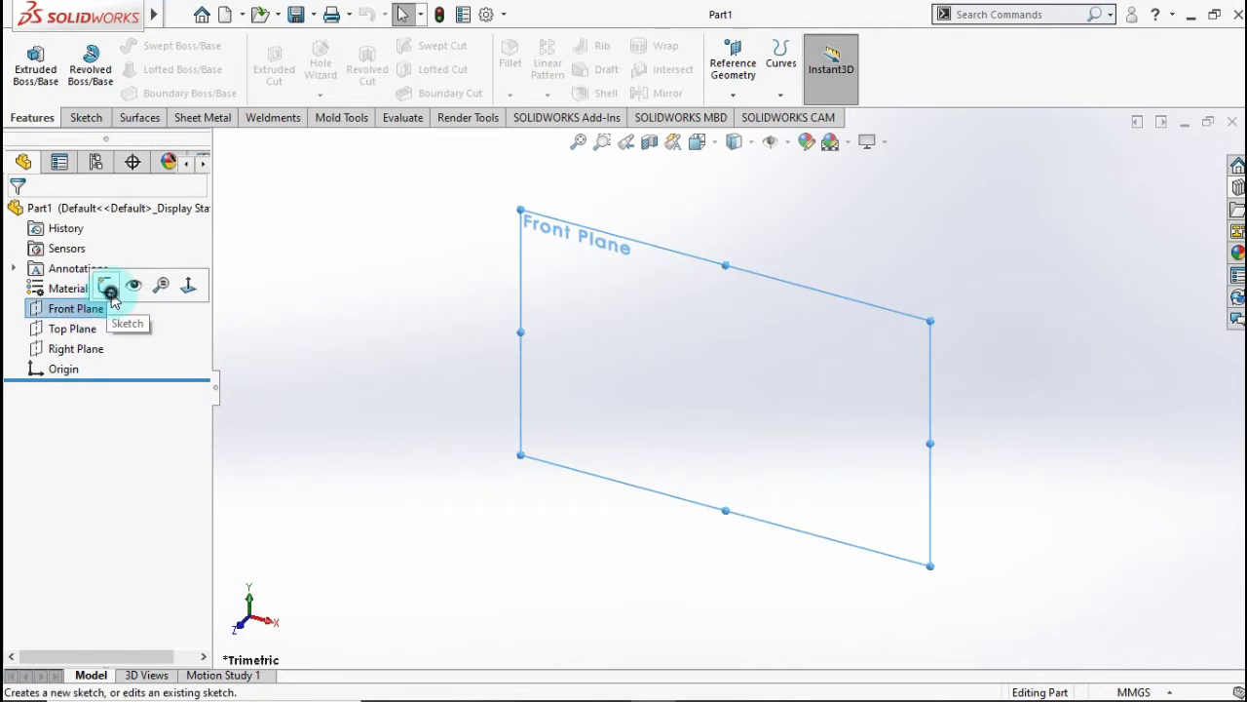
{"action": "left_click", "coordinate": [103, 285]}
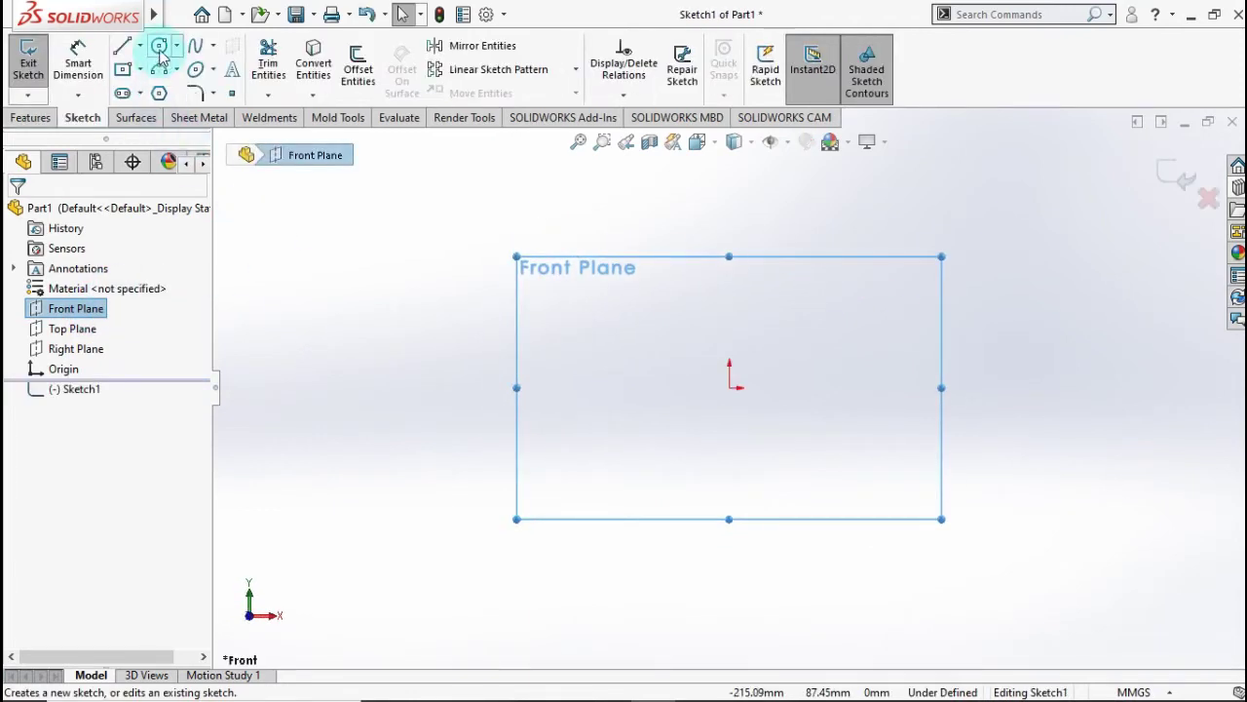
Draw two concentric circles centred on the origin.
{"action": "left_click", "coordinate": [159, 47]}
{"action": "left_click", "coordinate": [729, 387]}
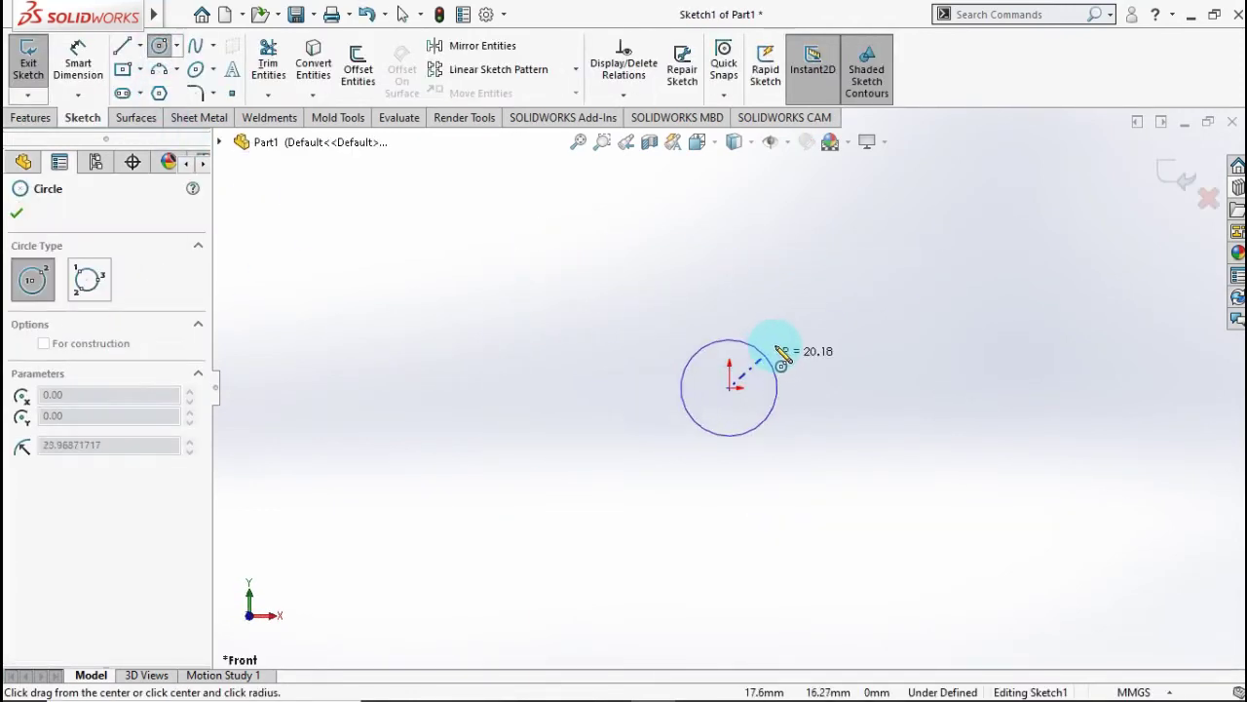
{"action": "left_click", "coordinate": [824, 314]}
{"action": "left_click", "coordinate": [729, 386]}
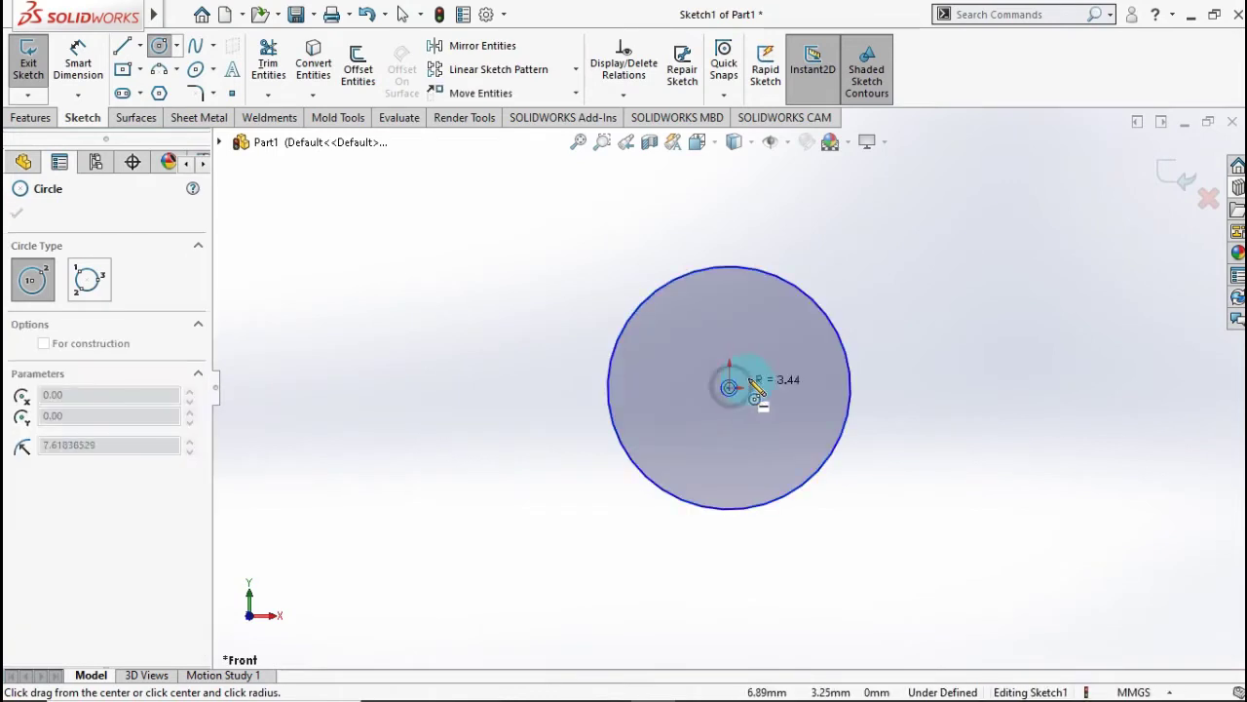
{"action": "left_click", "coordinate": [787, 357]}
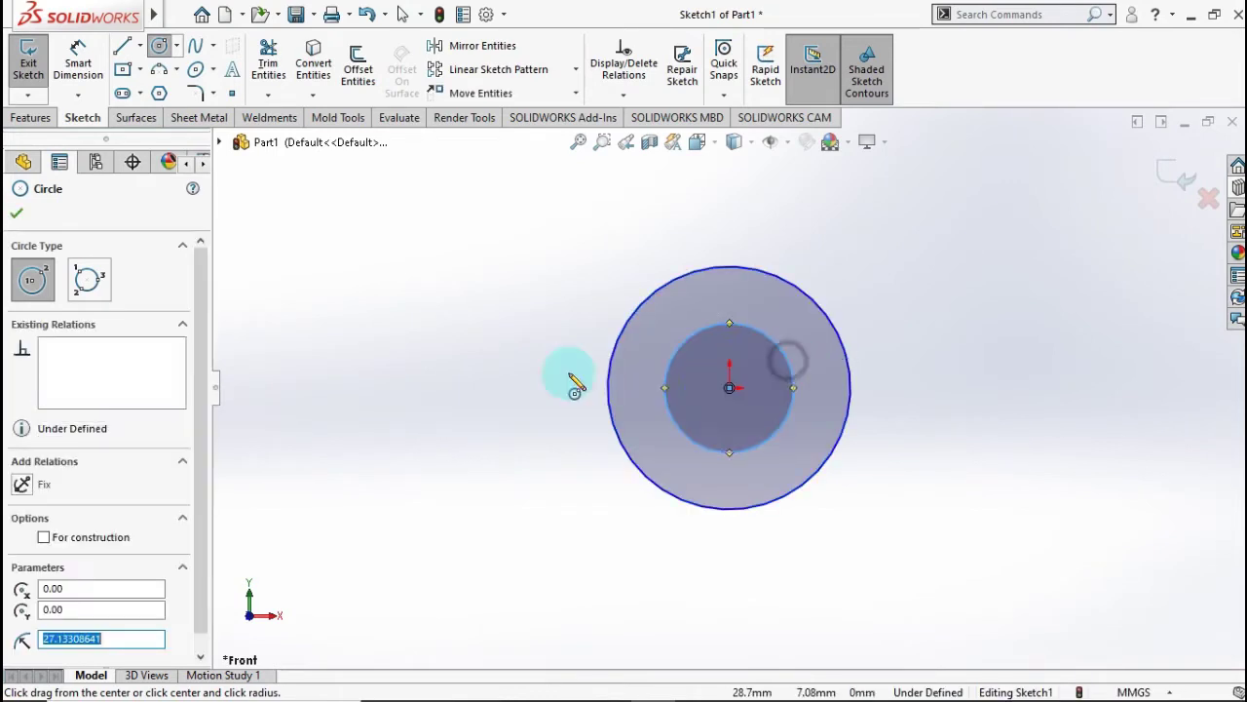
Dimension the inner circle's diameter as 4.2 and the gap to the outer circle as 8.5 mm.
{"action": "left_click", "coordinate": [97, 76]}
{"action": "left_click", "coordinate": [731, 453]}
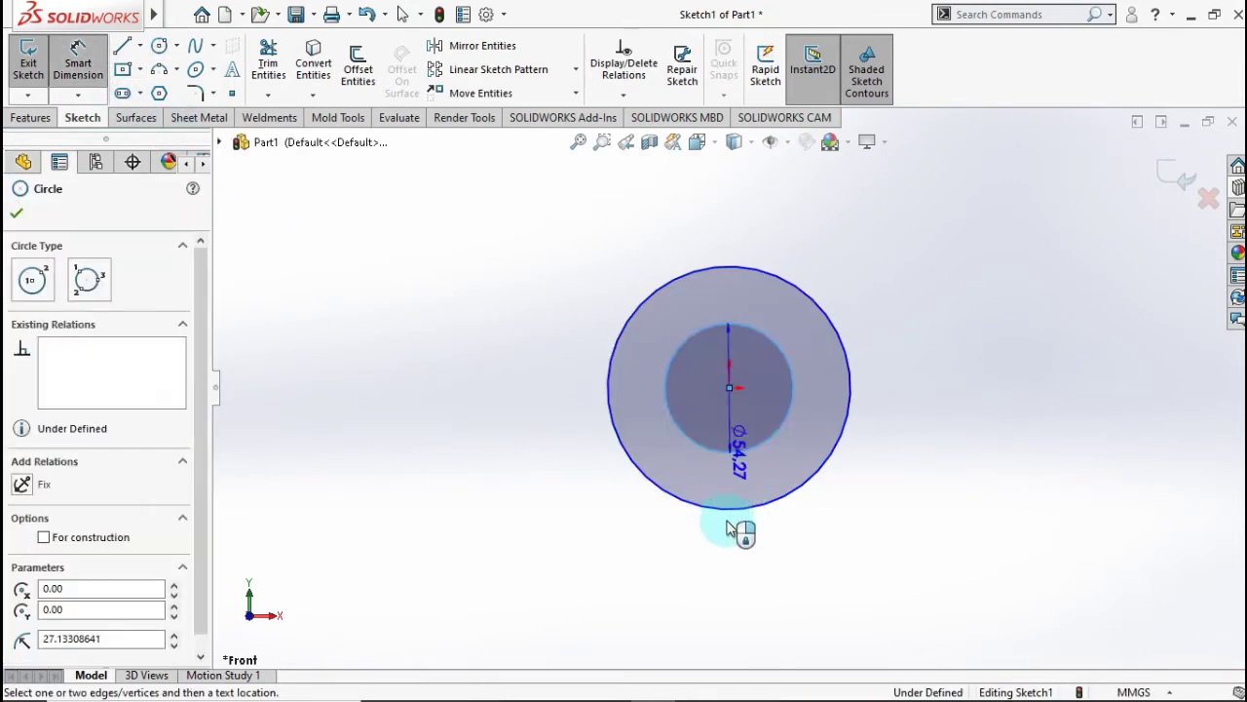
{"action": "left_click", "coordinate": [725, 595]}
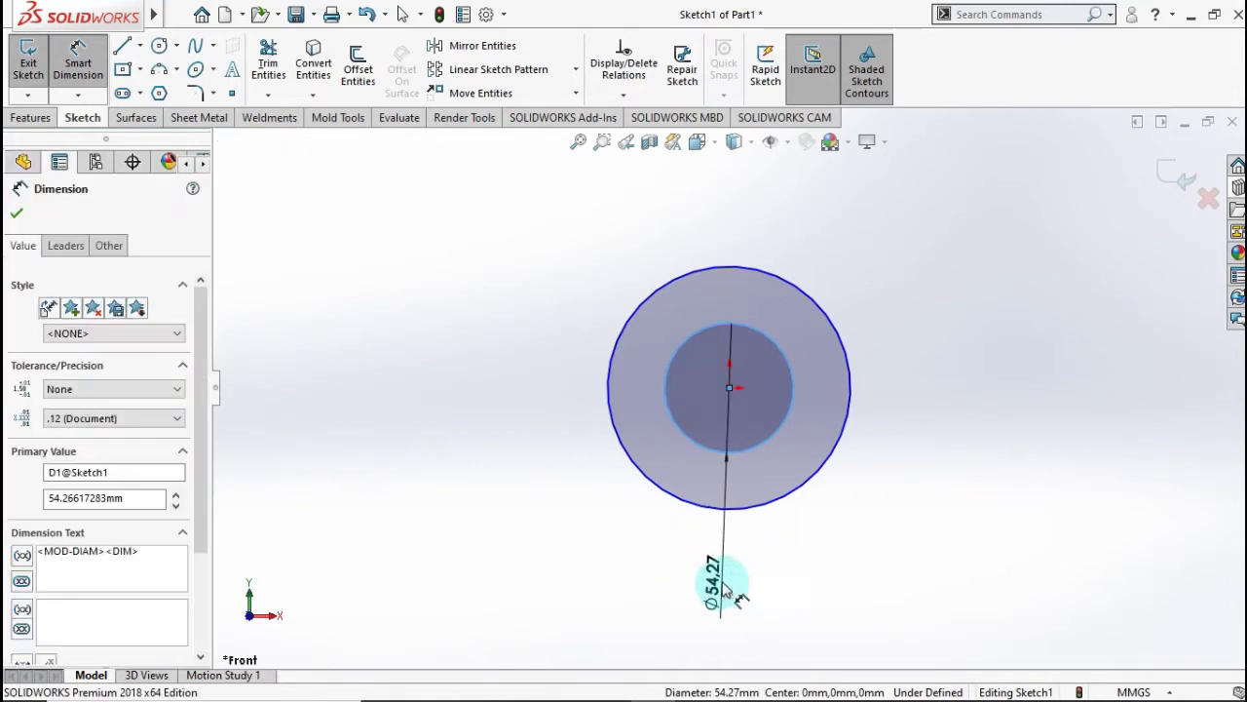
{"action": "type", "text": "4.2"}
{"action": "left_click", "coordinate": [649, 585]}
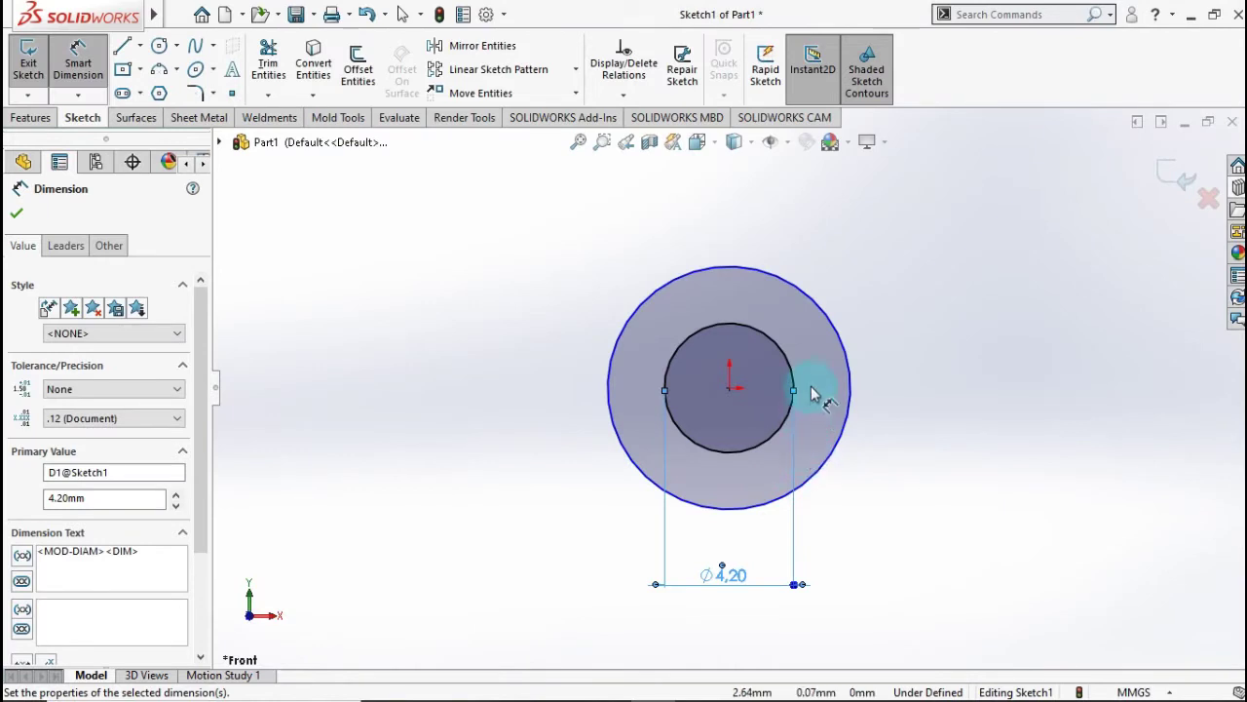
{"action": "left_click", "coordinate": [824, 348]}
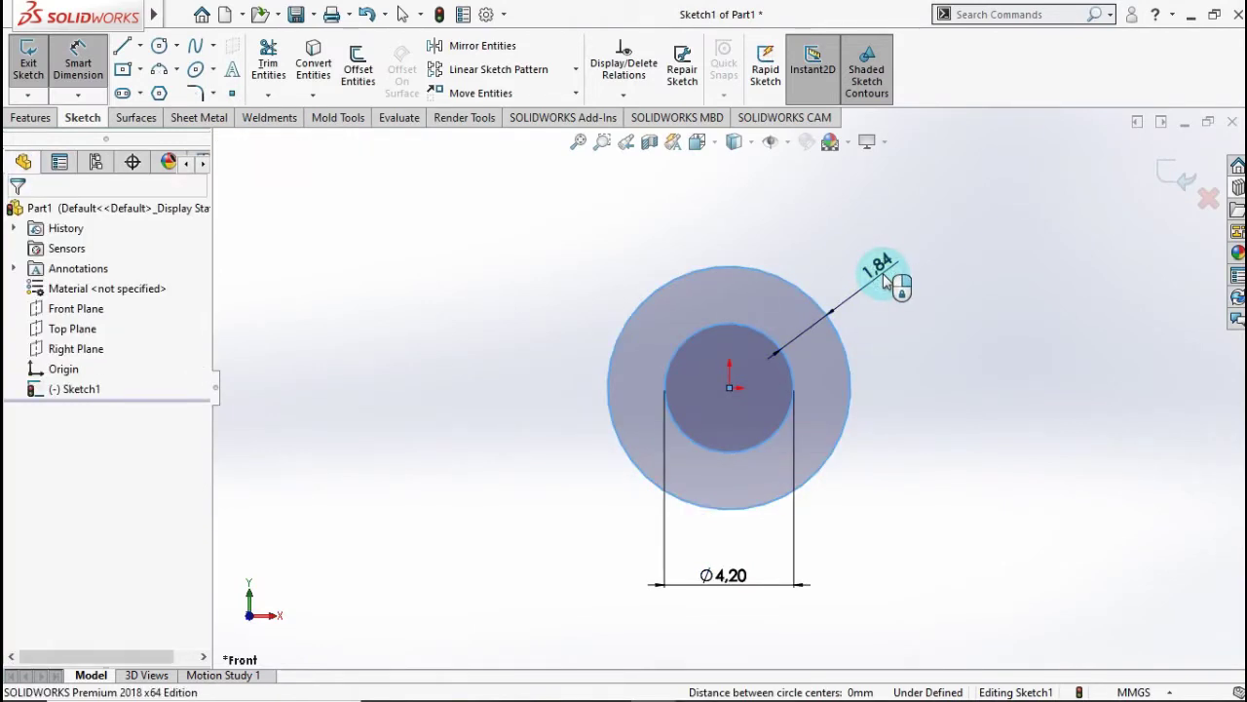
{"action": "left_click", "coordinate": [885, 281]}
{"action": "type", "text": "8."}
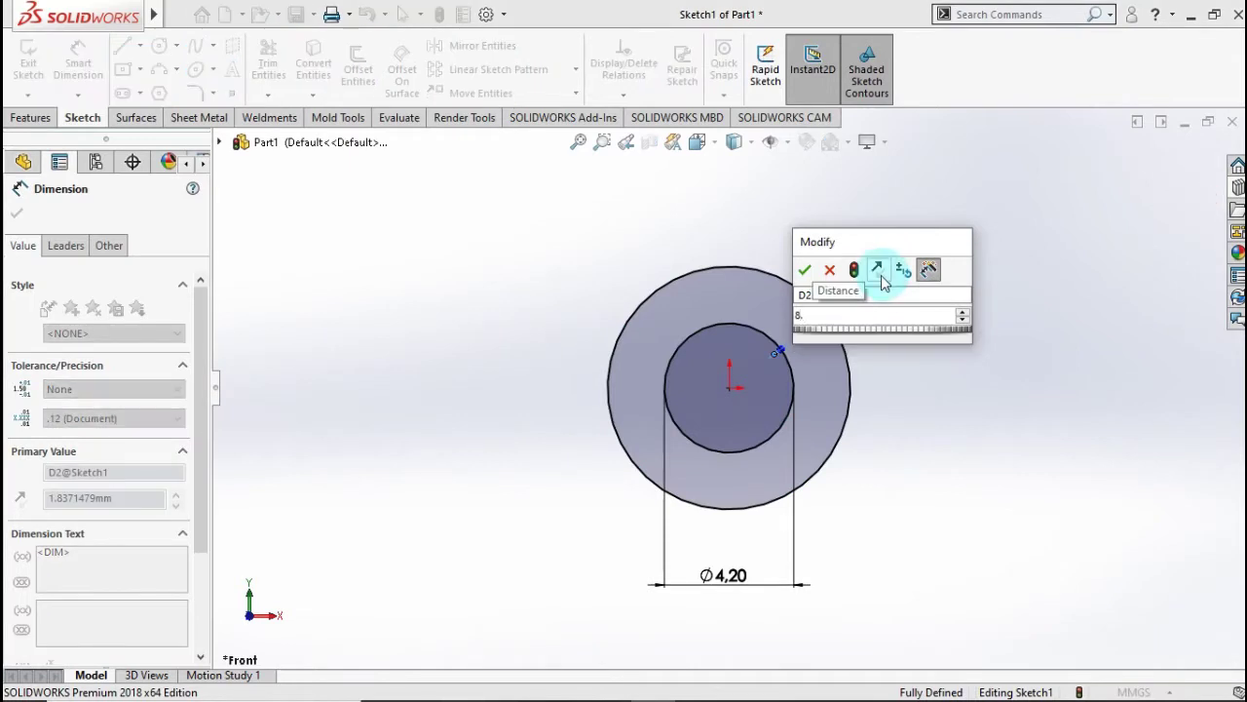
{"action": "type", "text": "5"}
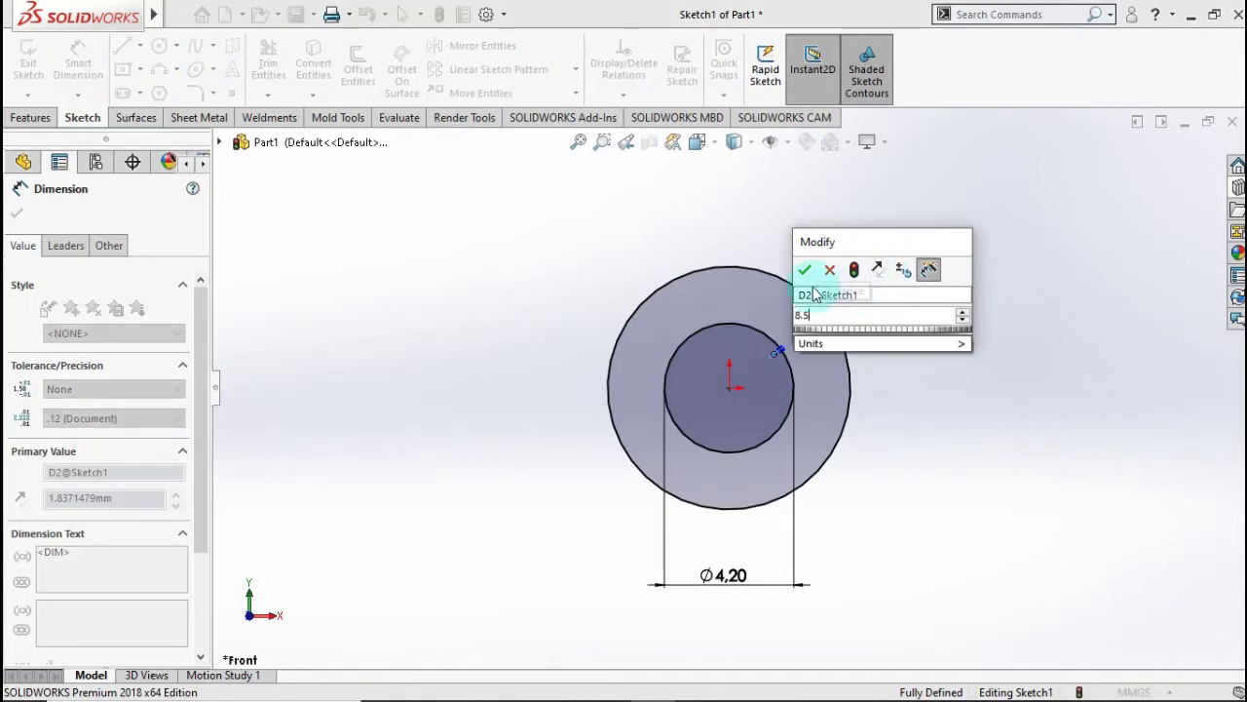
{"action": "left_click", "coordinate": [804, 269]}
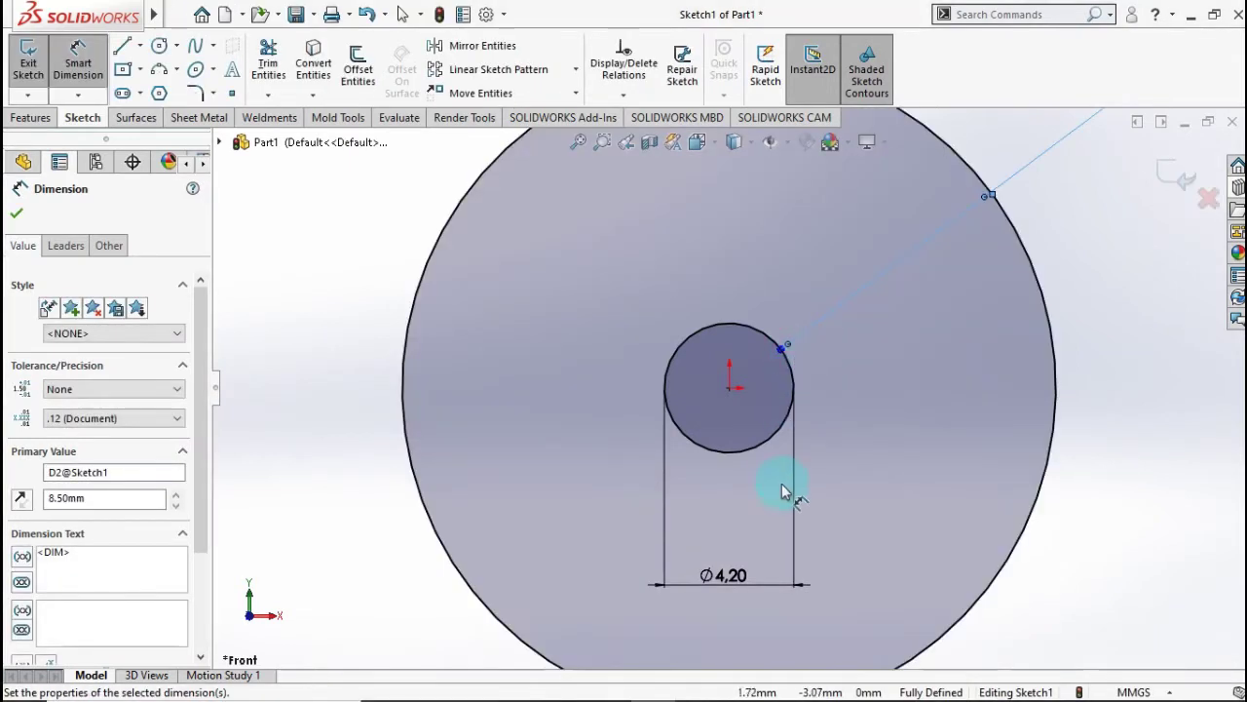
Correct the inner diameter from 4.20 to 42 mm and move that dimension below the circles.
{"action": "key", "text": "f"}
{"action": "left_click_drag", "start_coordinate": [723, 460], "coordinate": [730, 539]}
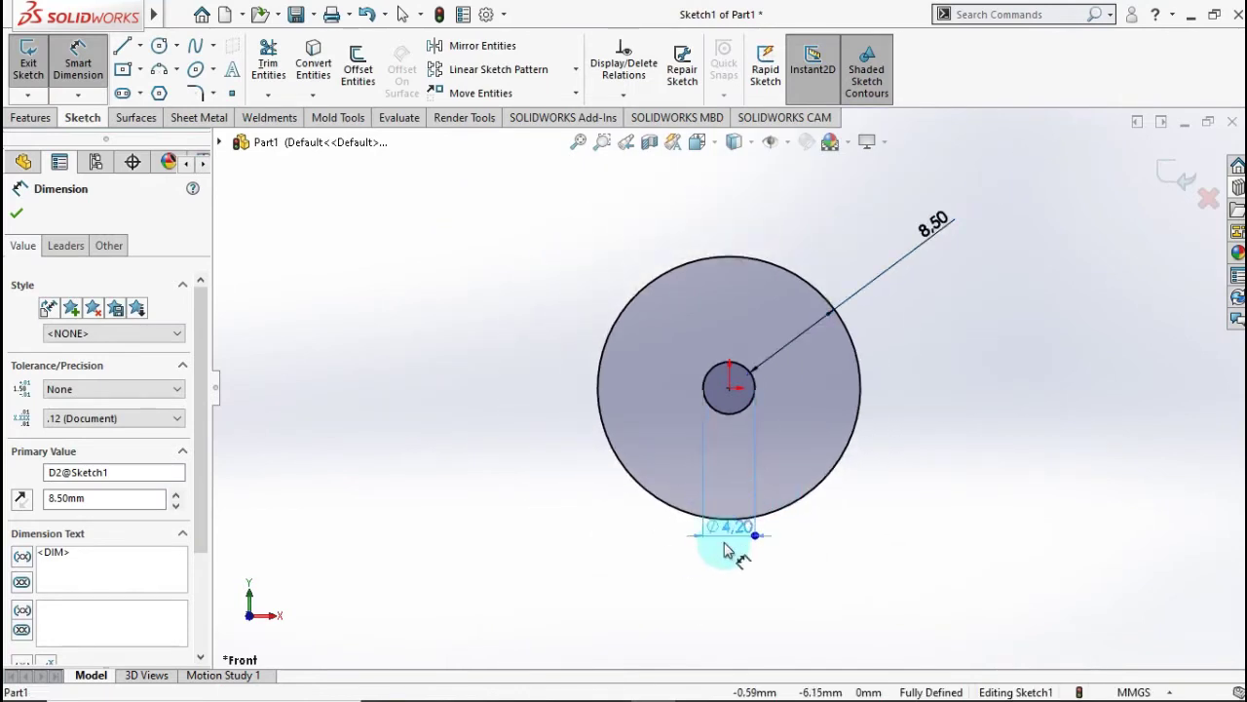
{"action": "left_click", "coordinate": [745, 546]}
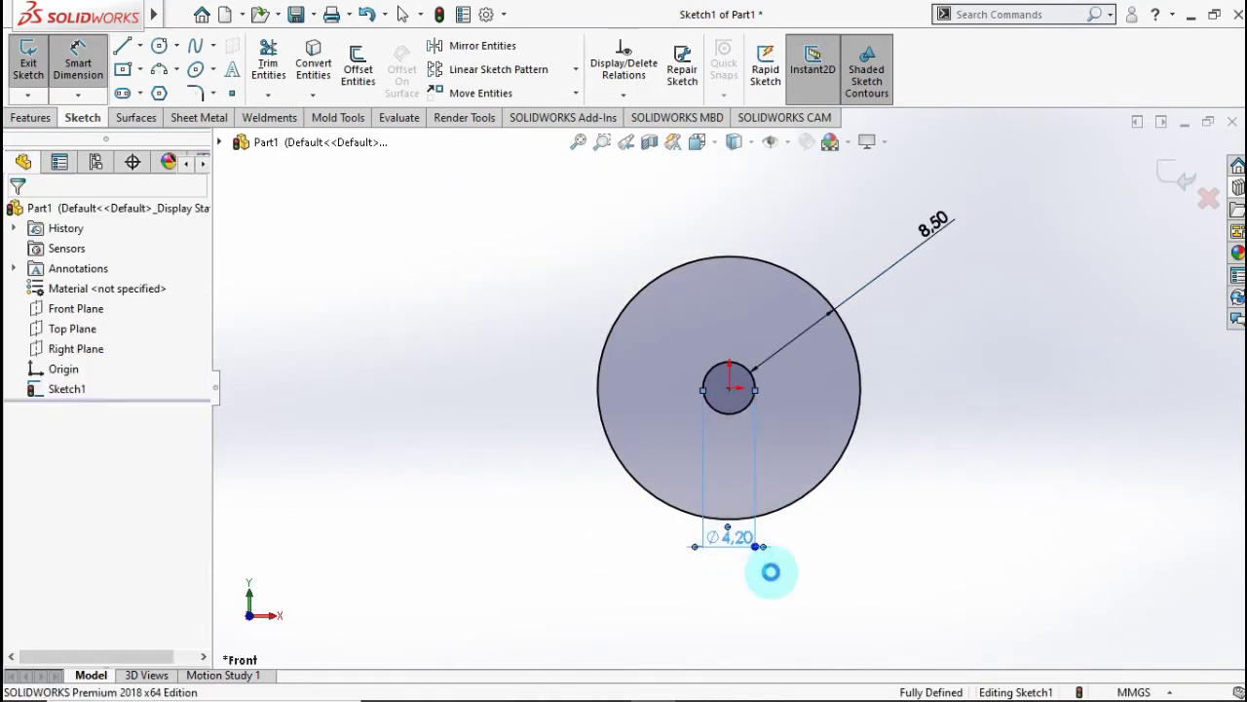
{"action": "double_click", "coordinate": [770, 572]}
{"action": "type", "text": "42"}
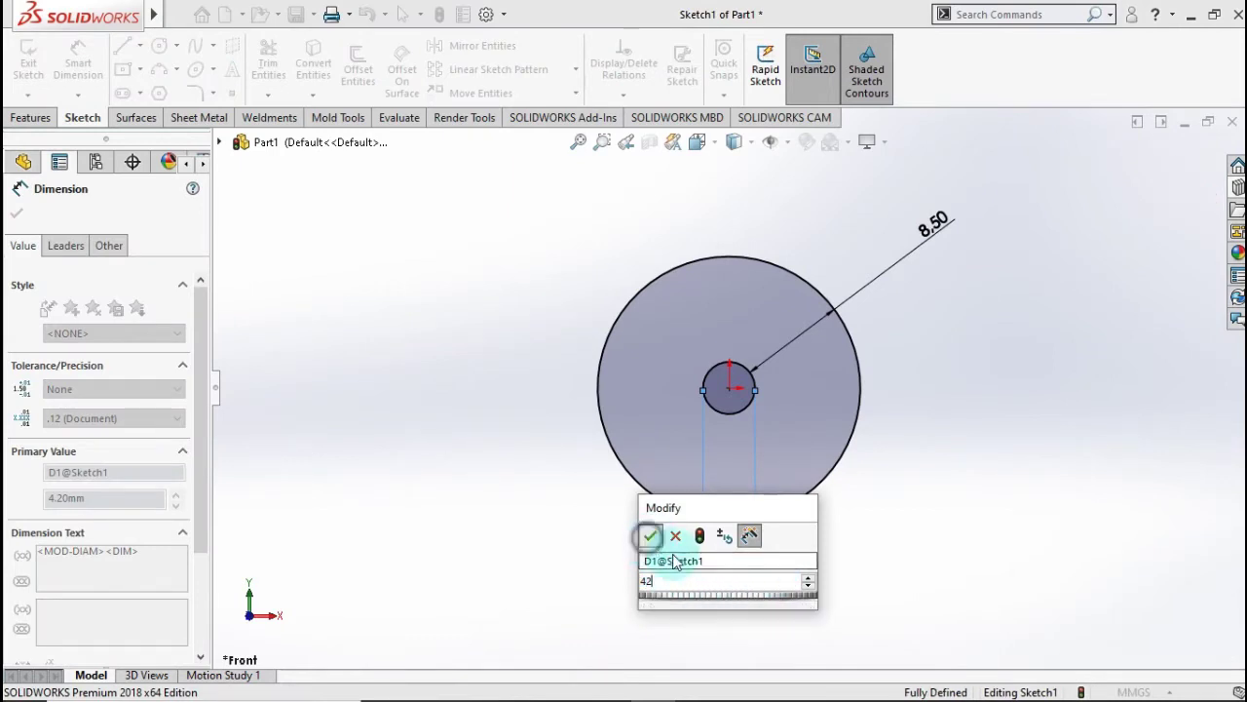
{"action": "left_click", "coordinate": [650, 535]}
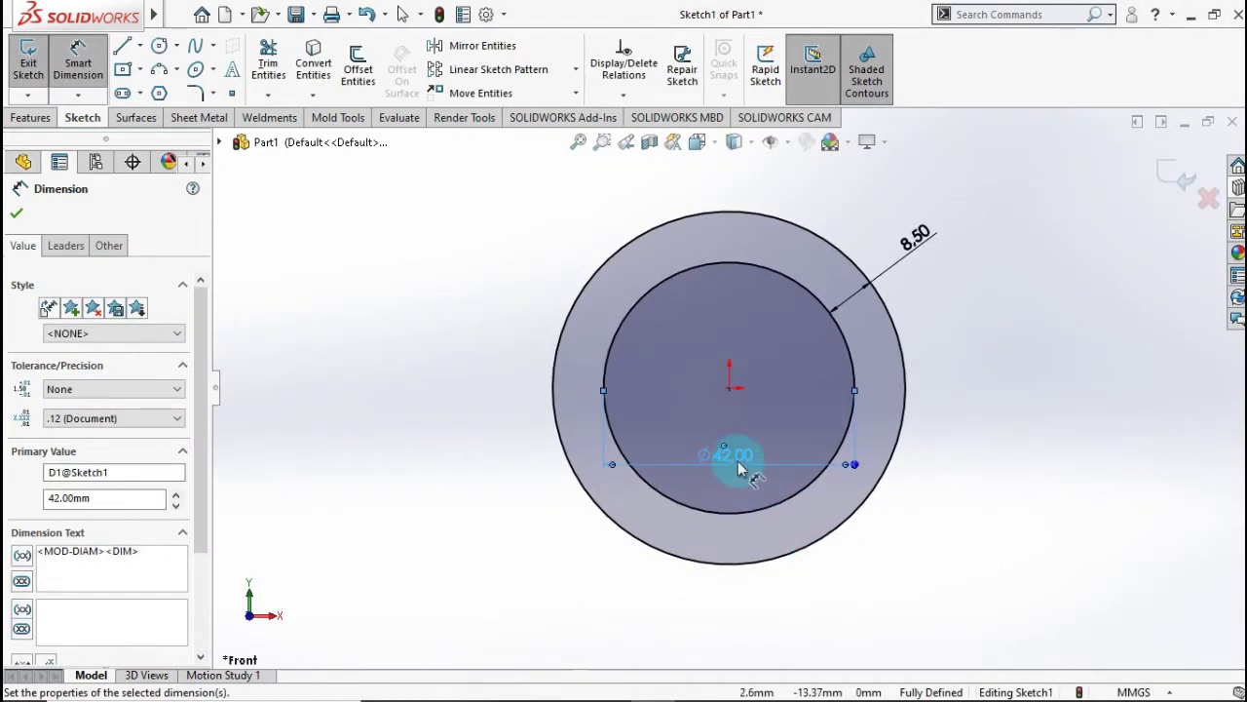
{"action": "left_click_drag", "start_coordinate": [733, 503], "coordinate": [735, 614]}
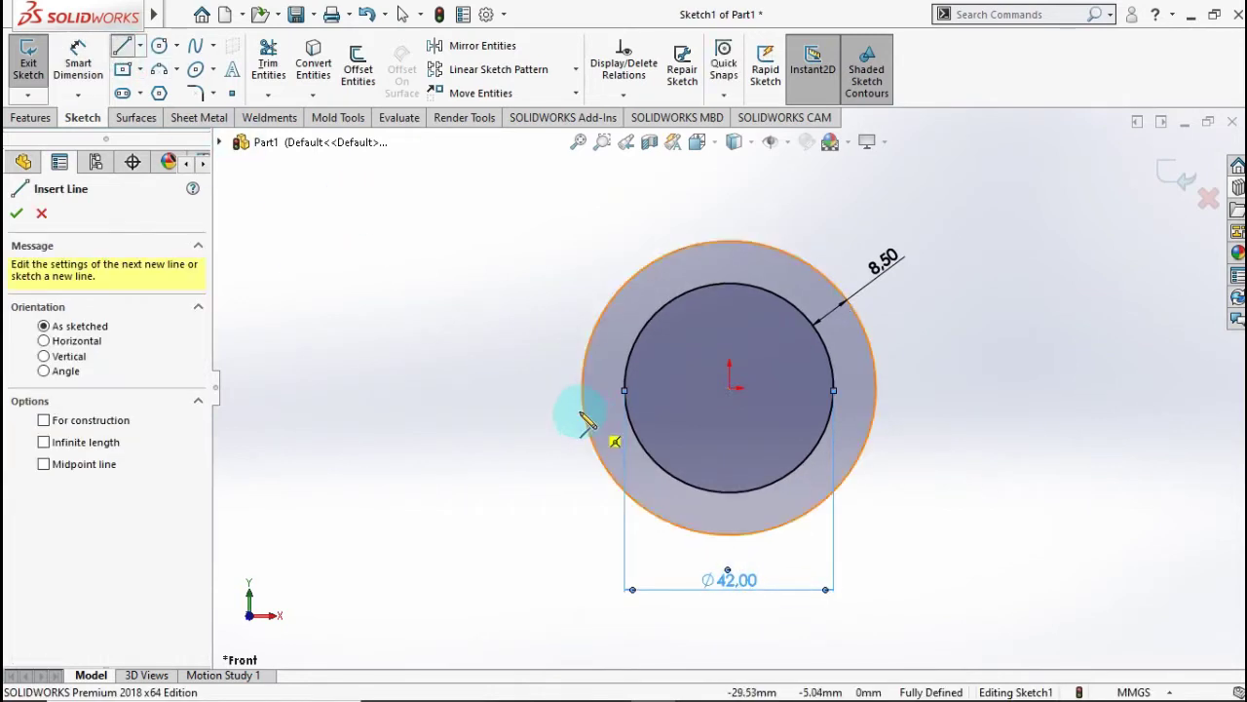
Draw the stepped left-half base profile and a vertical construction centreline through the ring centre.
{"action": "left_click", "coordinate": [583, 390]}
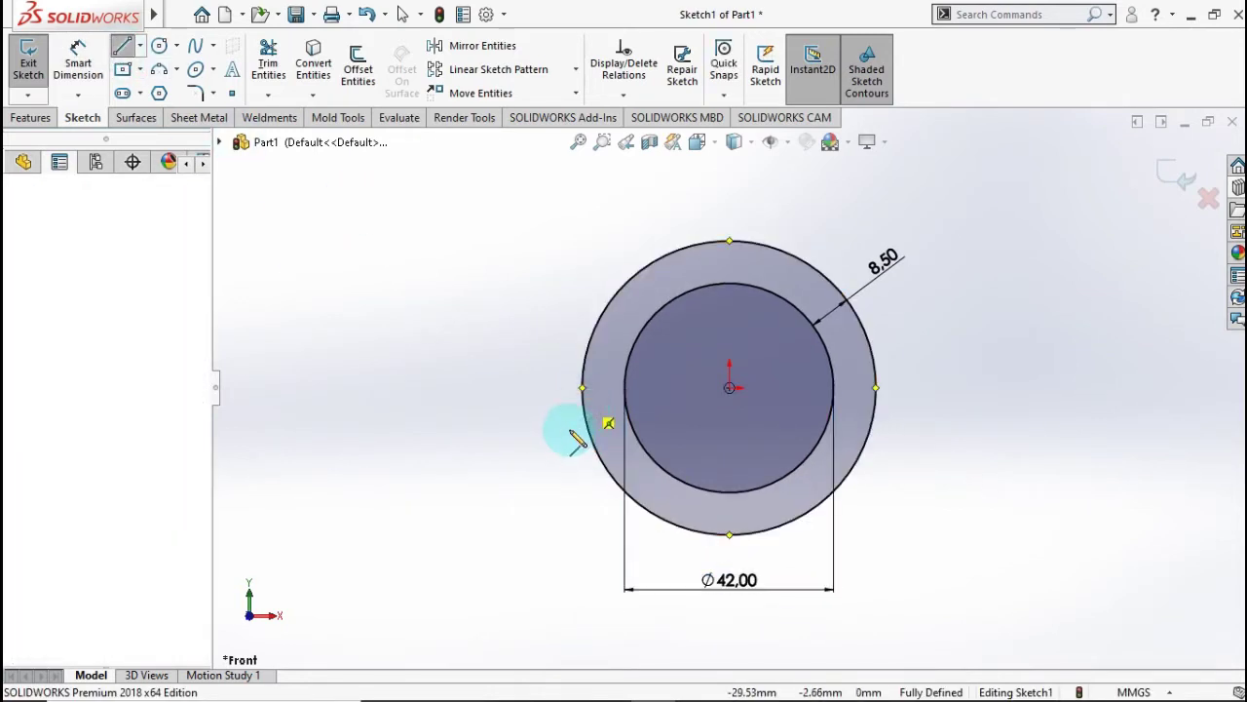
{"action": "left_click", "coordinate": [582, 498]}
{"action": "left_click", "coordinate": [415, 498]}
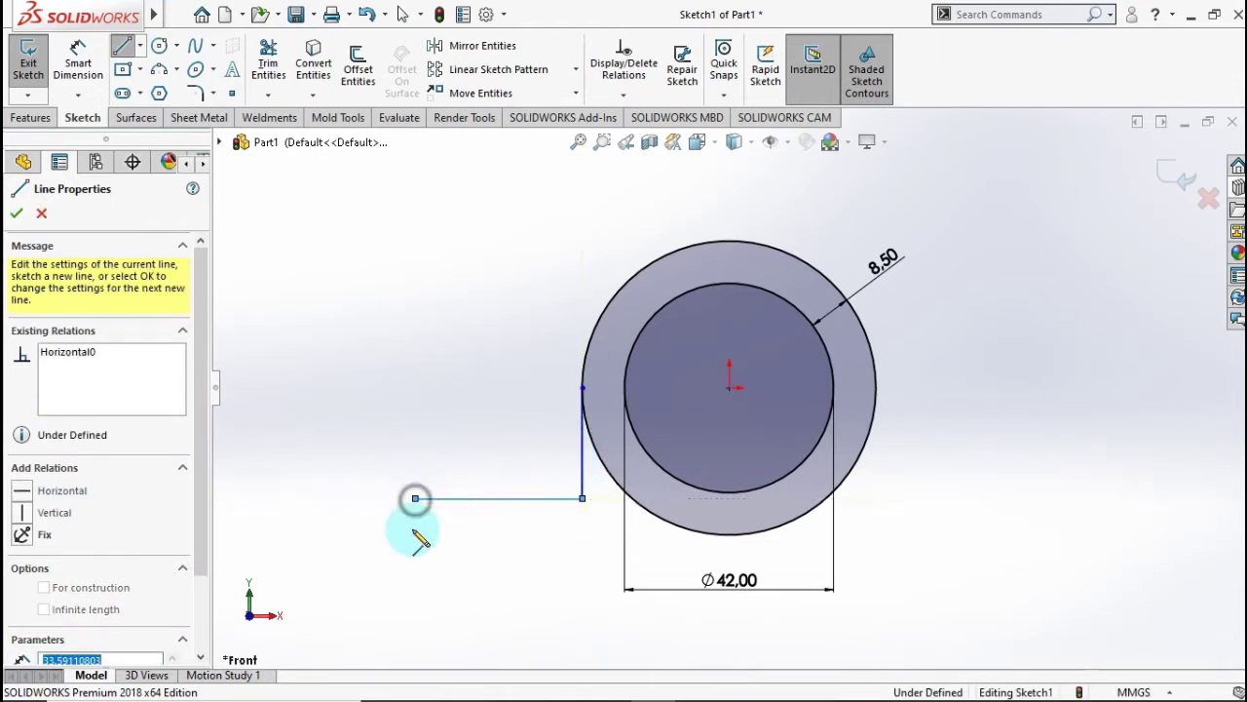
{"action": "left_click", "coordinate": [415, 614]}
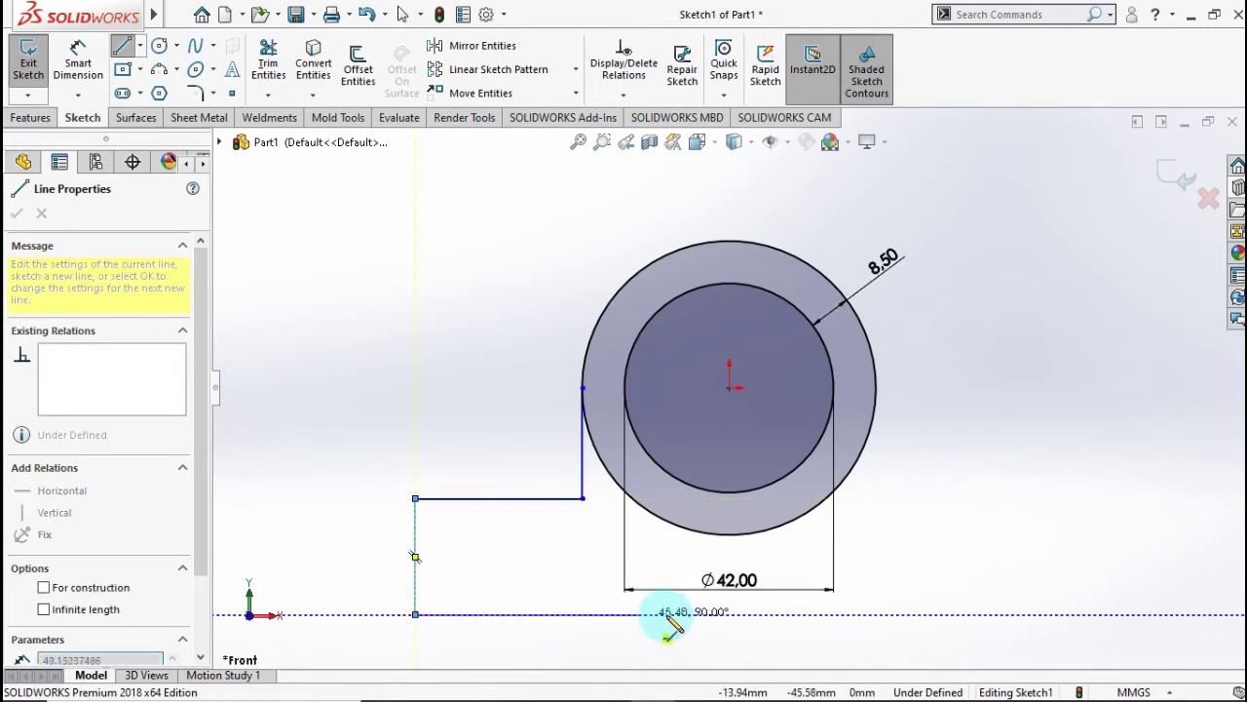
{"action": "left_click", "coordinate": [729, 614]}
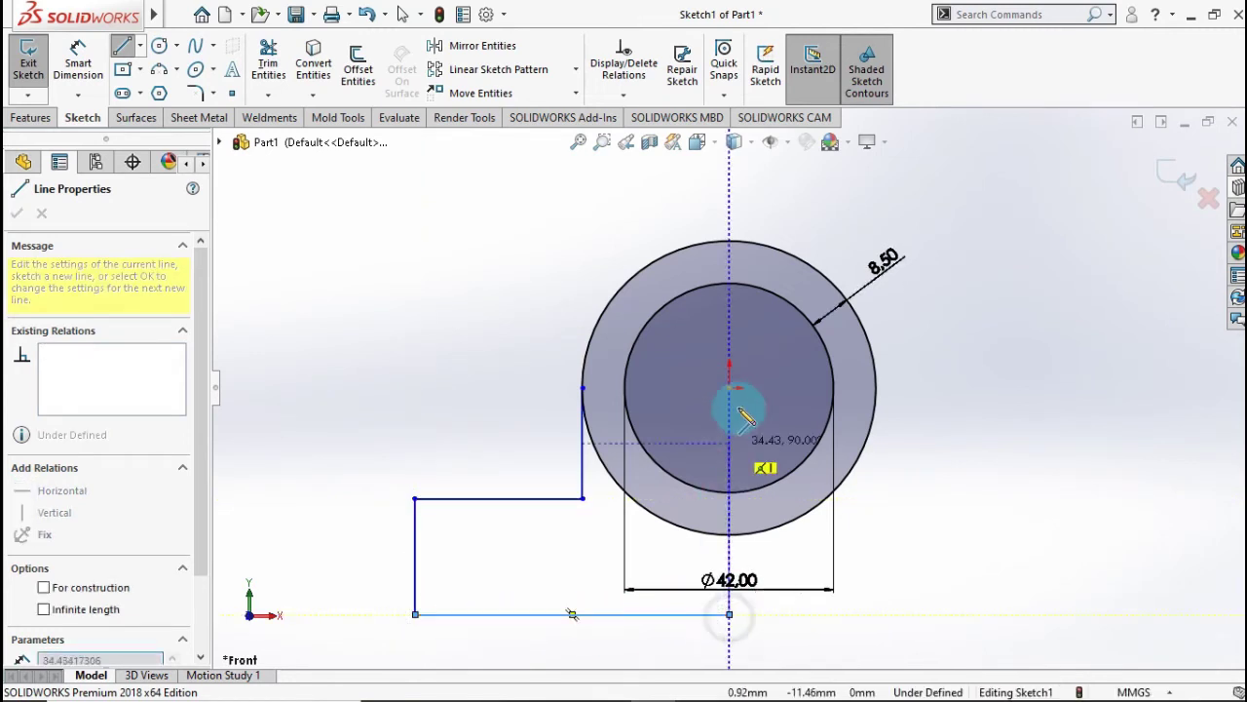
{"action": "left_click", "coordinate": [728, 212]}
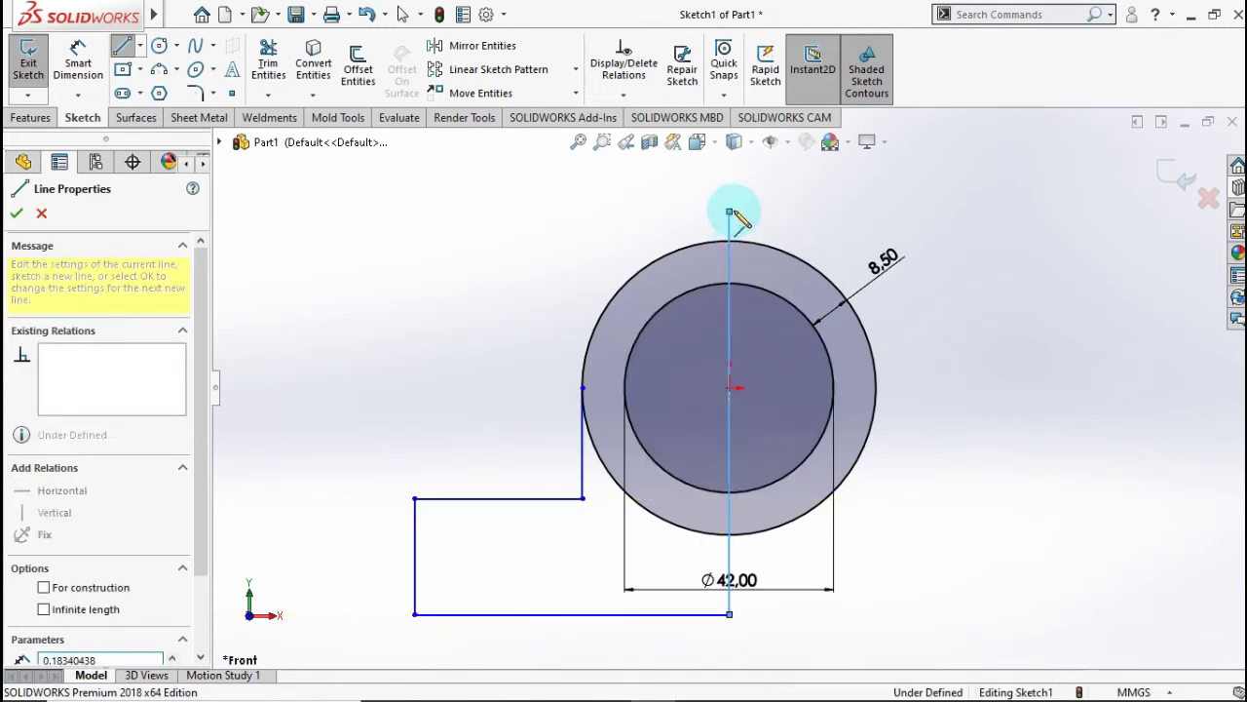
{"action": "key", "text": "Escape"}
{"action": "left_click", "coordinate": [731, 225]}
{"action": "right_click", "coordinate": [730, 224]}
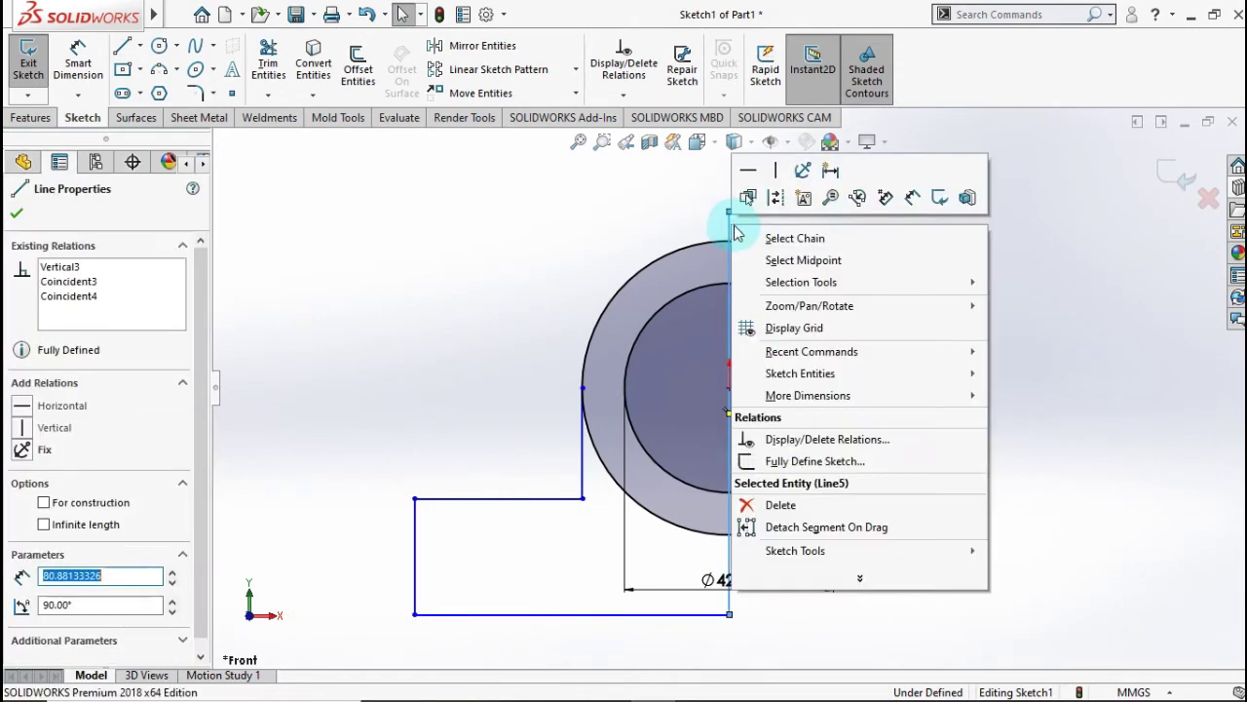
{"action": "left_click", "coordinate": [779, 199]}
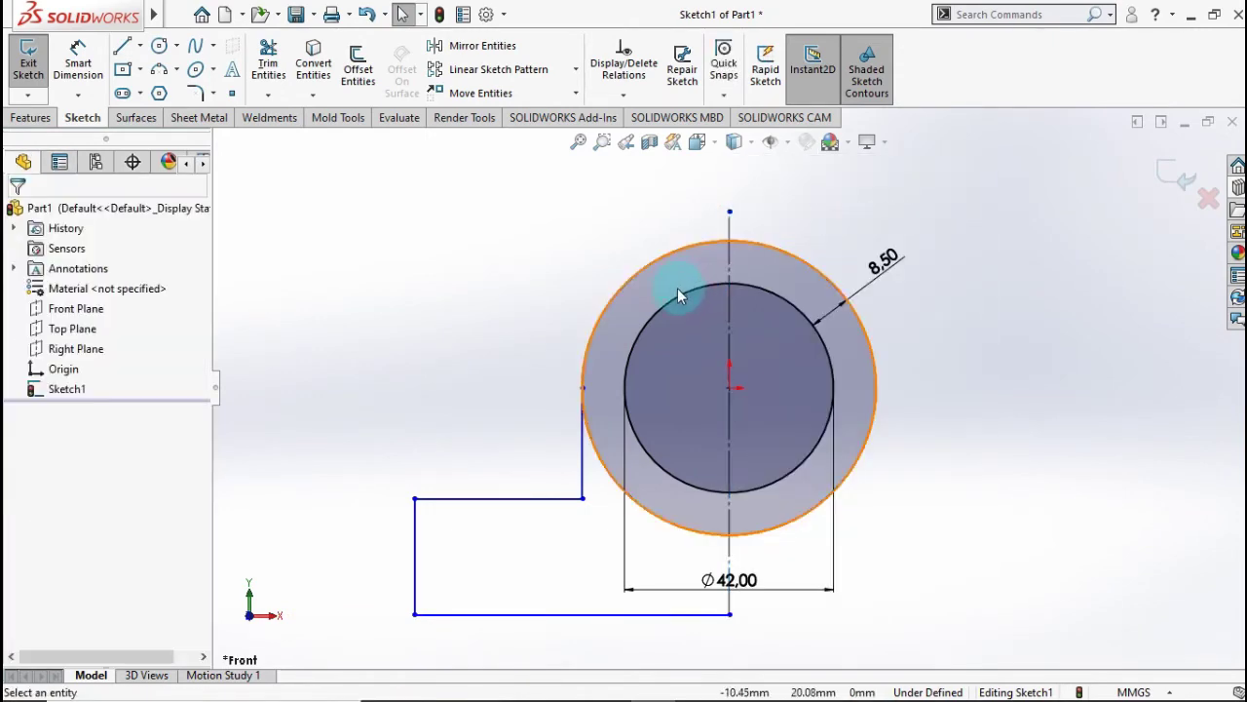
Dimension the height from the ring centre to the base bottom at 33 mm.
{"action": "left_click", "coordinate": [78, 60]}
{"action": "left_click", "coordinate": [729, 390]}
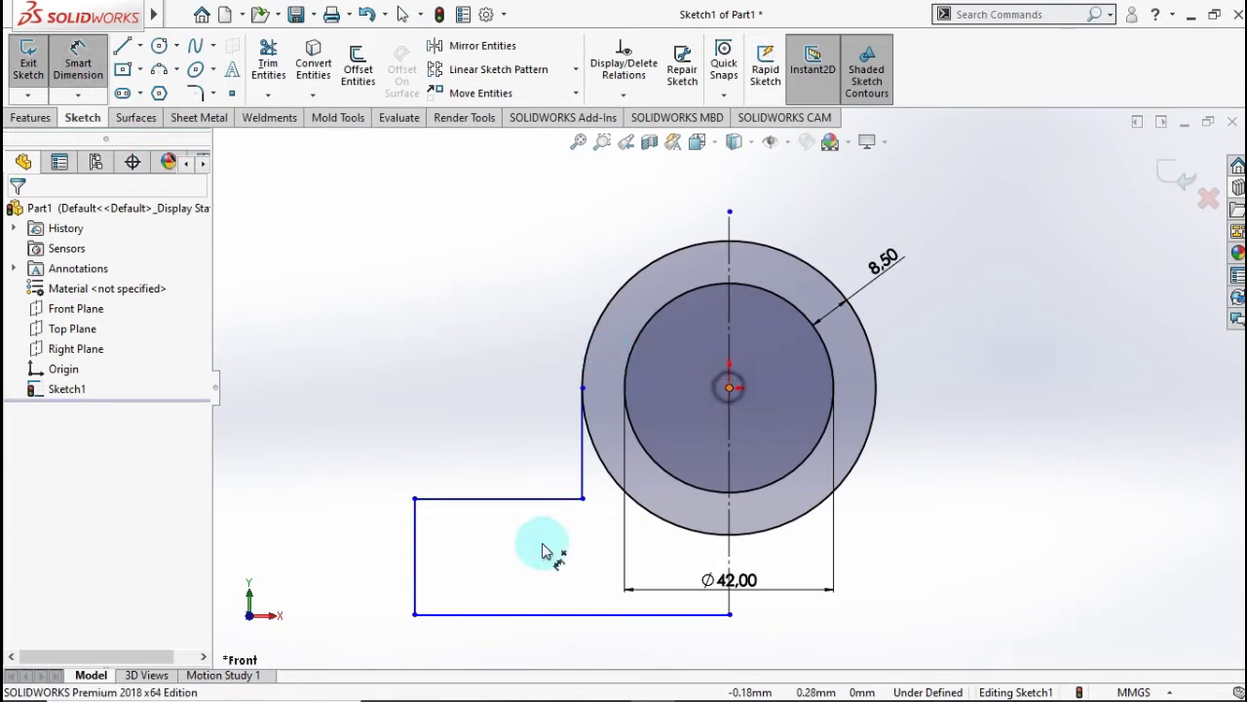
{"action": "left_click", "coordinate": [534, 616]}
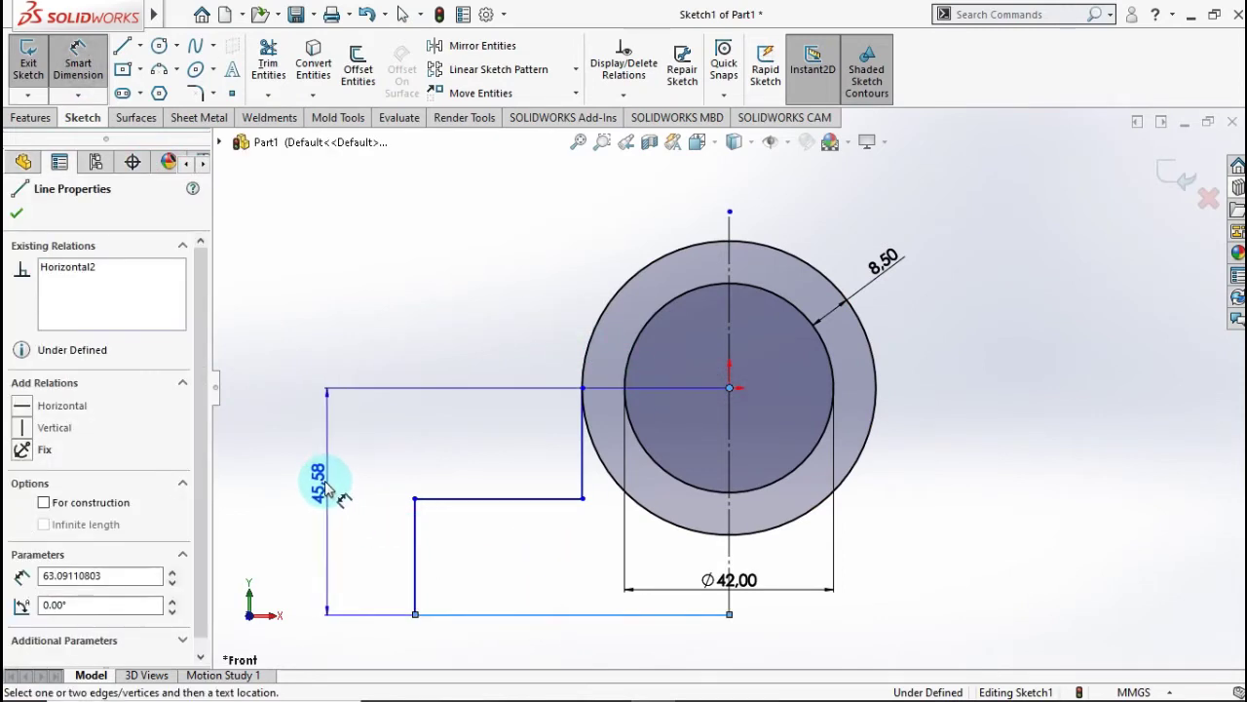
{"action": "left_click", "coordinate": [325, 502]}
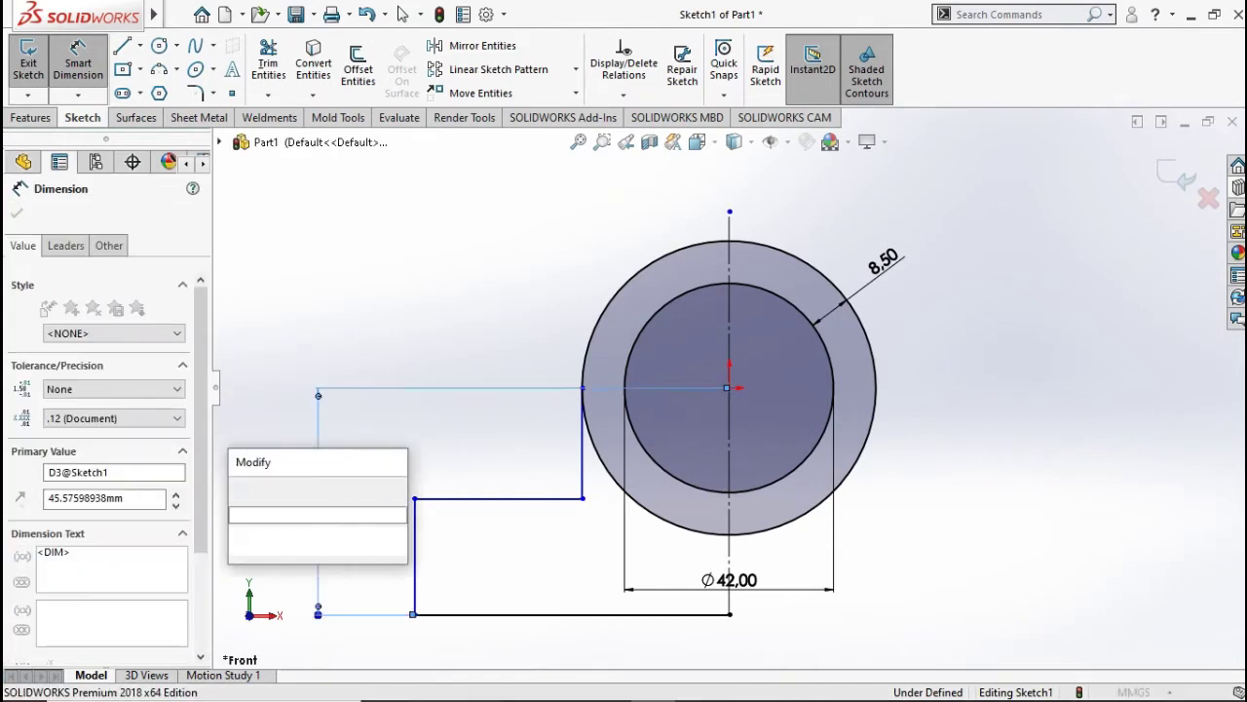
{"action": "type", "text": "33"}
{"action": "left_click", "coordinate": [238, 487]}
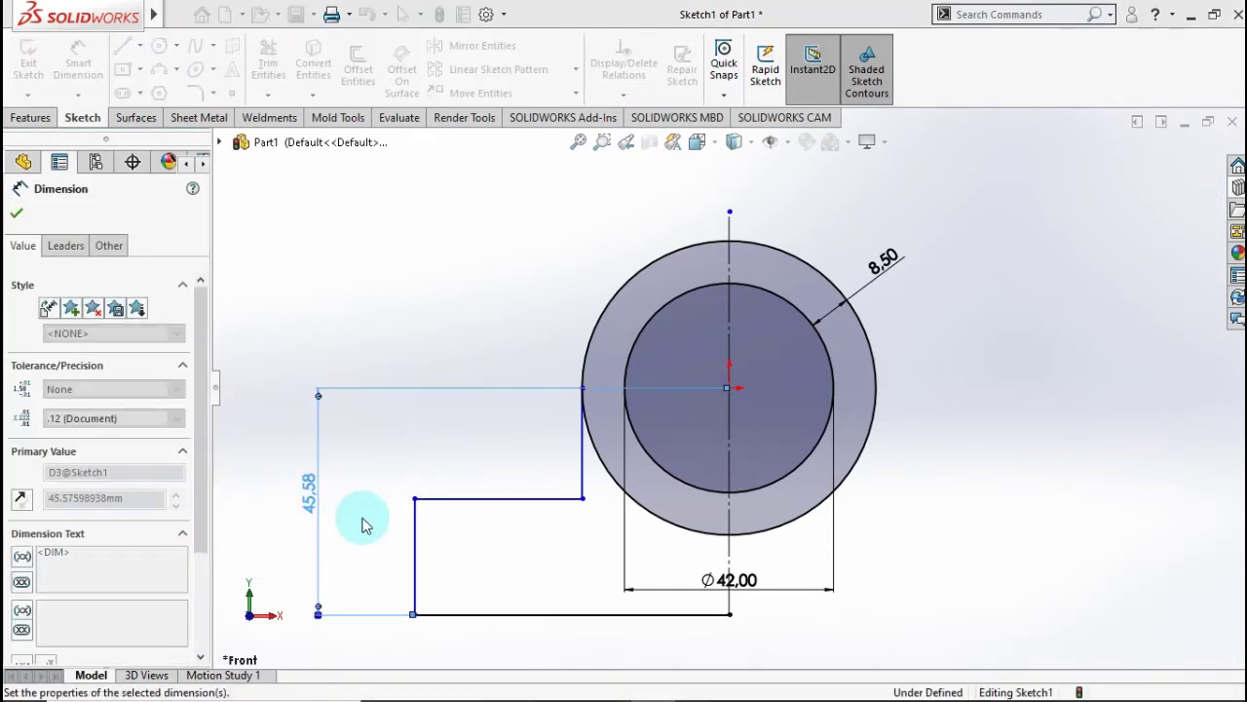
Dimension the base thickness at 20 mm and the bottom half-width at 55 mm.
{"action": "left_click", "coordinate": [417, 507]}
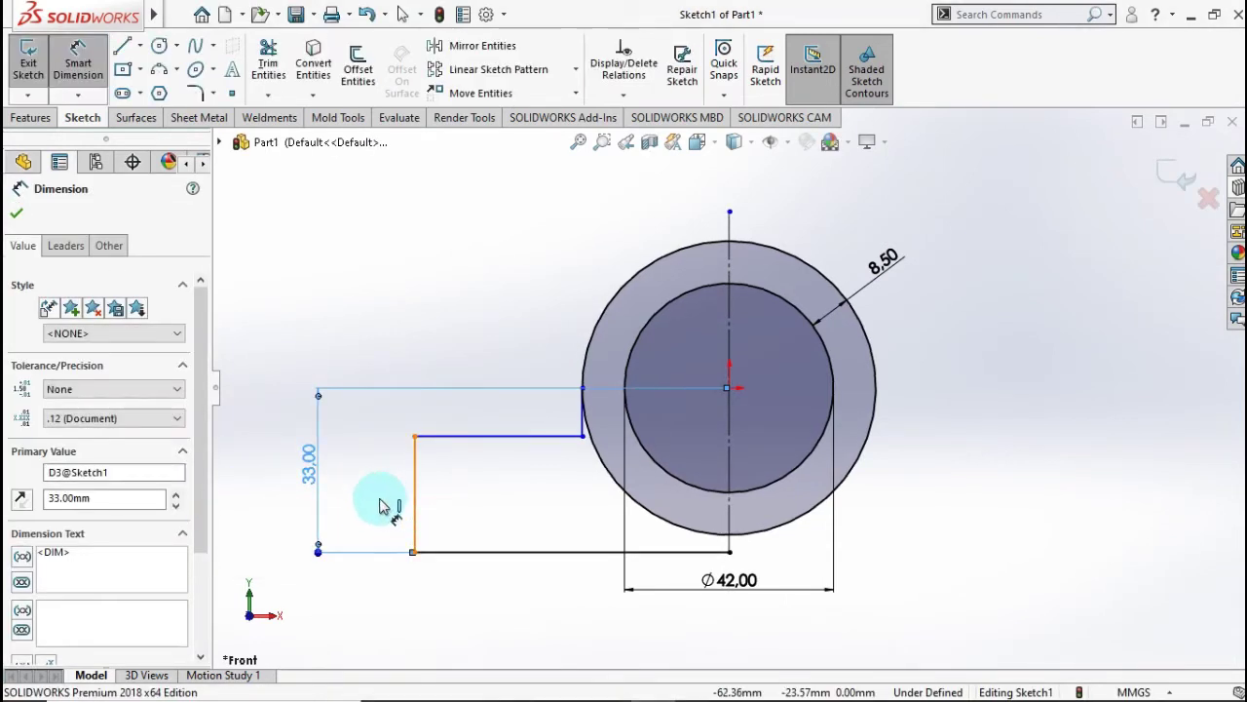
{"action": "left_click", "coordinate": [368, 502]}
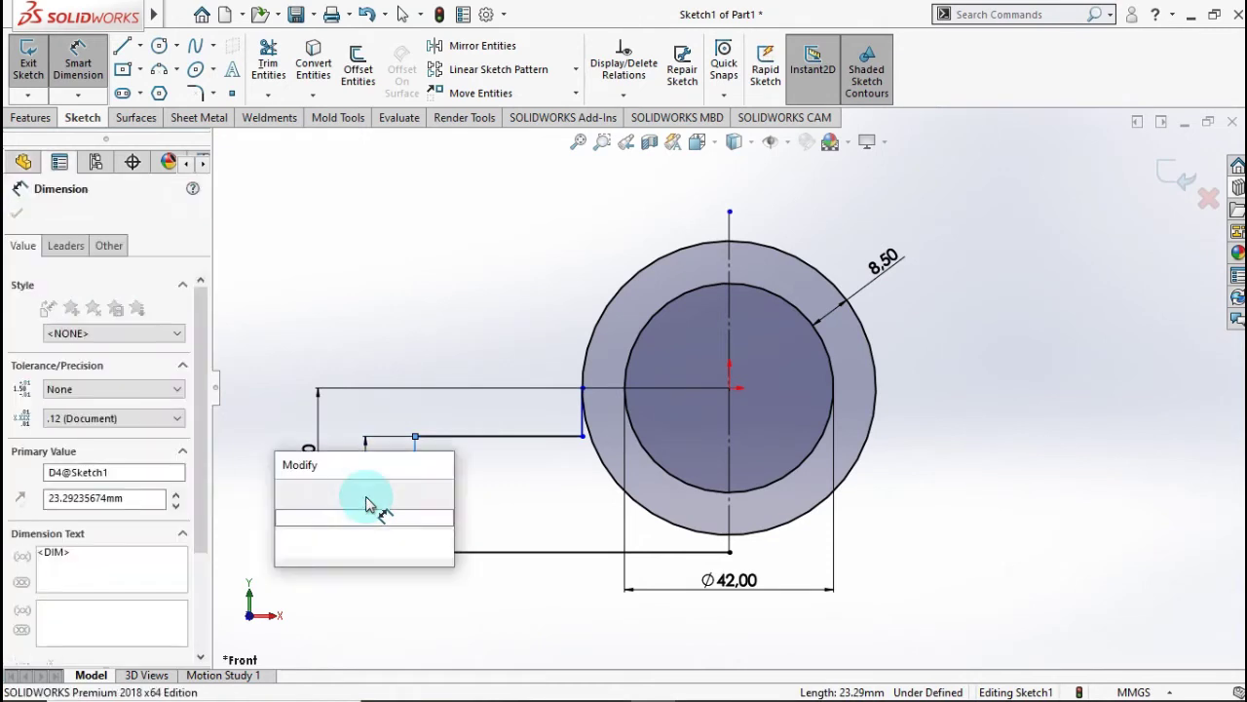
{"action": "type", "text": "20"}
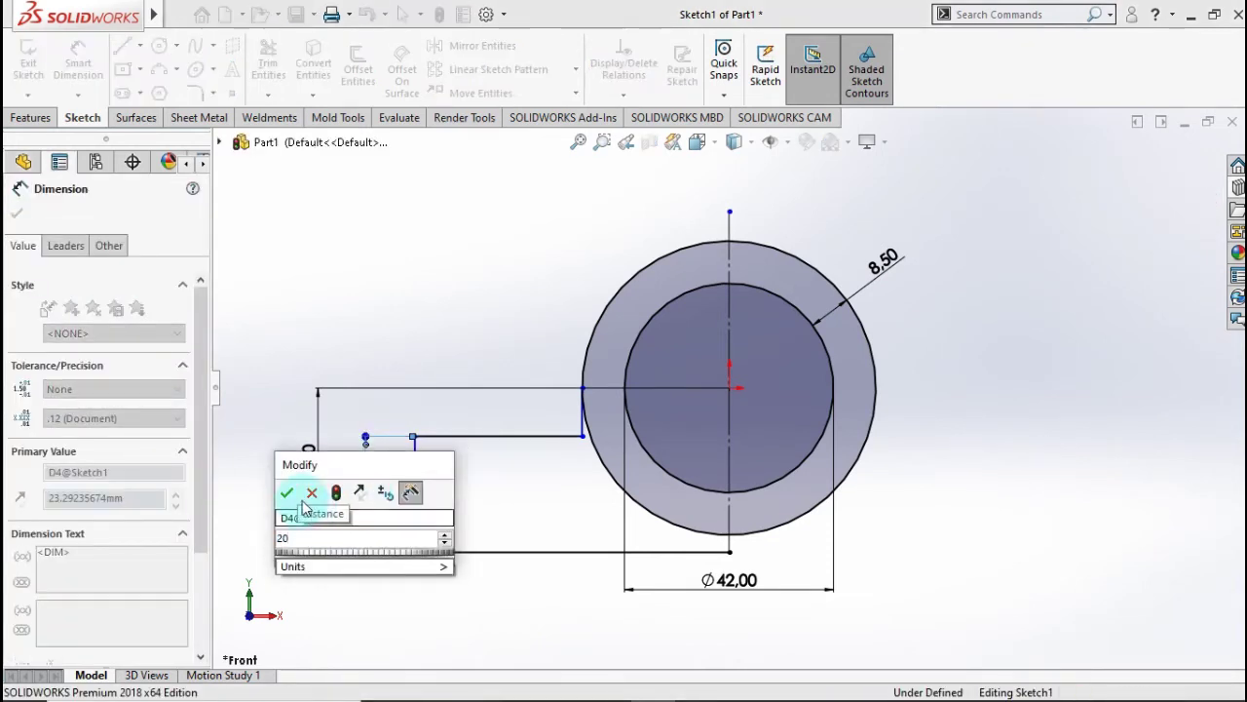
{"action": "left_click", "coordinate": [287, 493]}
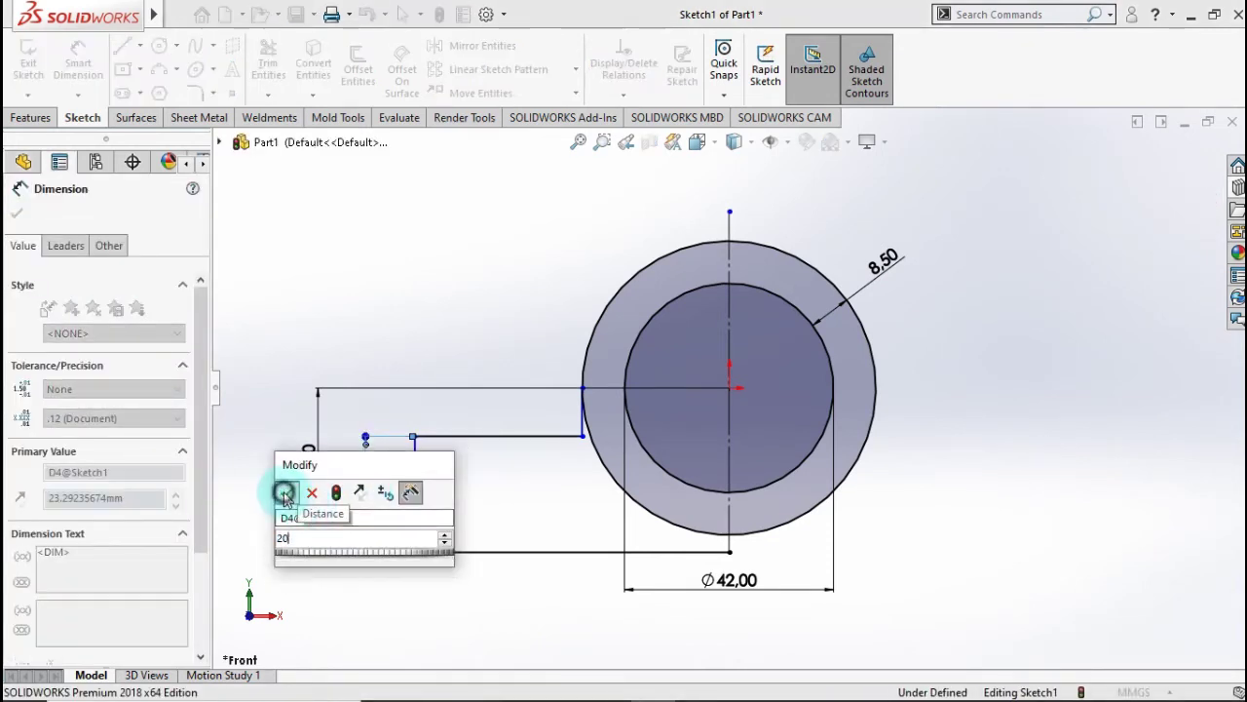
{"action": "left_click", "coordinate": [524, 553]}
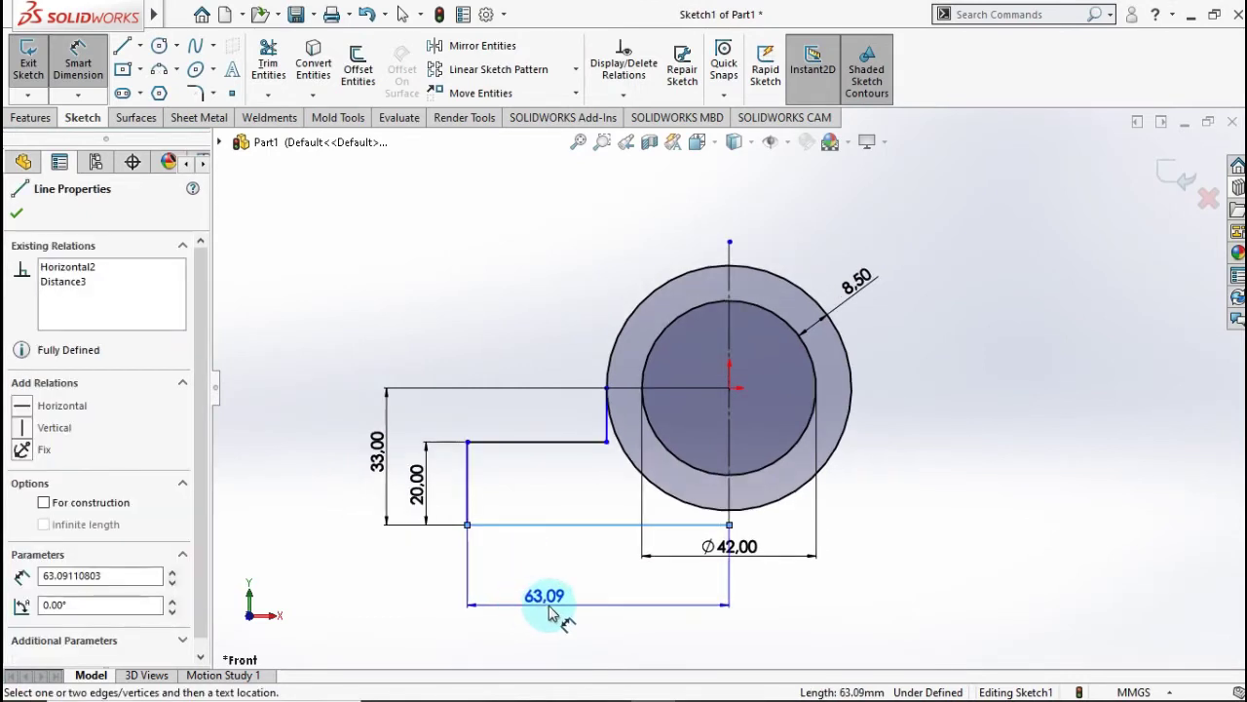
{"action": "left_click", "coordinate": [562, 608]}
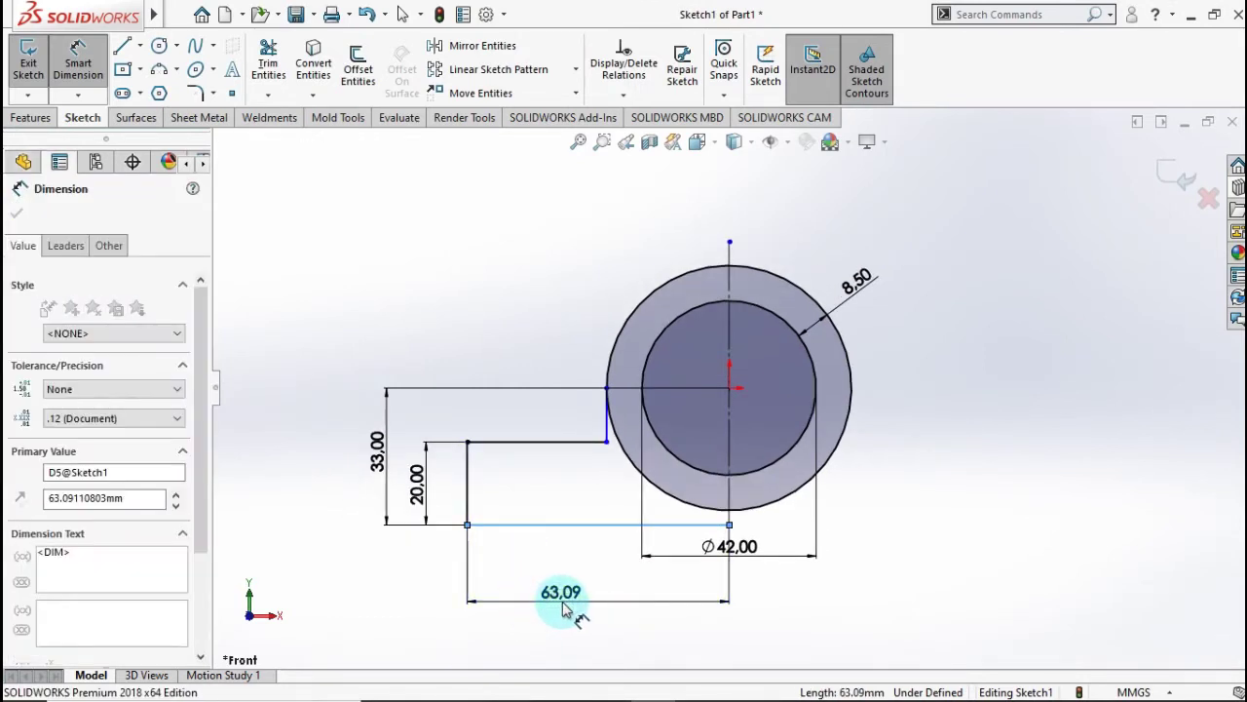
{"action": "type", "text": "55"}
{"action": "left_click", "coordinate": [483, 598]}
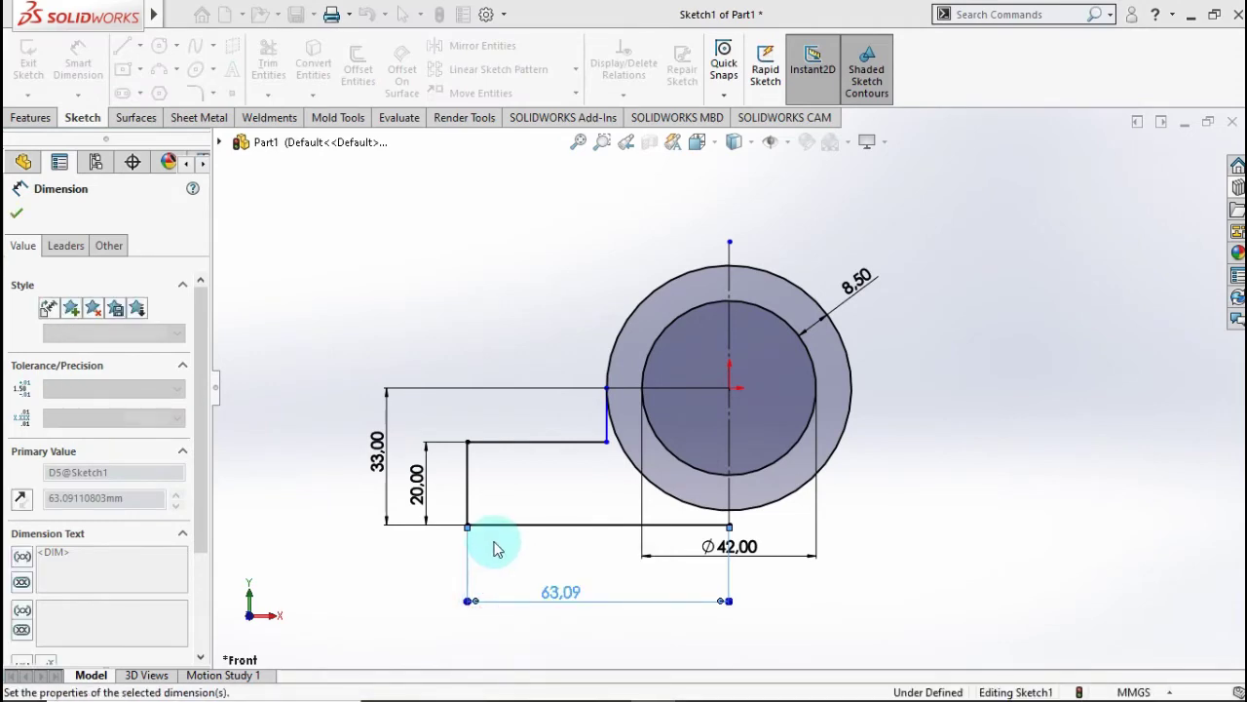
{"action": "scroll", "coordinate": [584, 419], "scroll_direction": "down", "scroll_amount": 2}
{"action": "scroll", "coordinate": [596, 425], "scroll_direction": "down", "scroll_amount": 2}
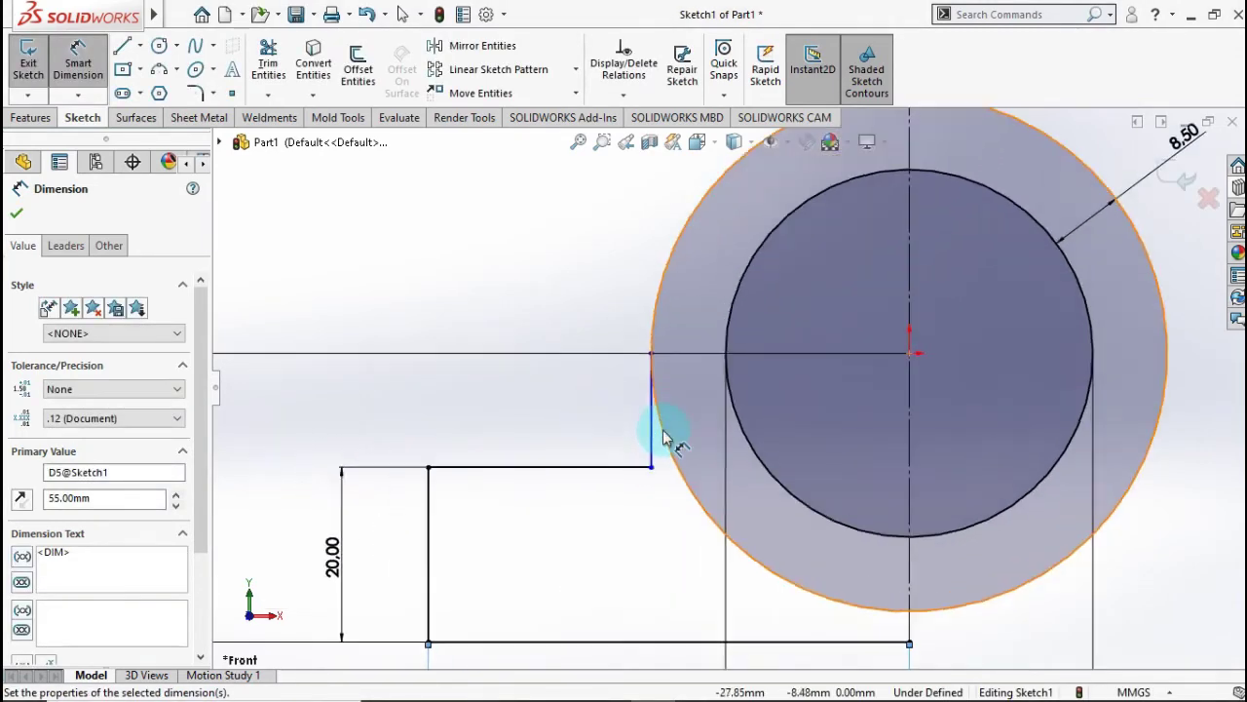
{"action": "key", "text": "Escape"}
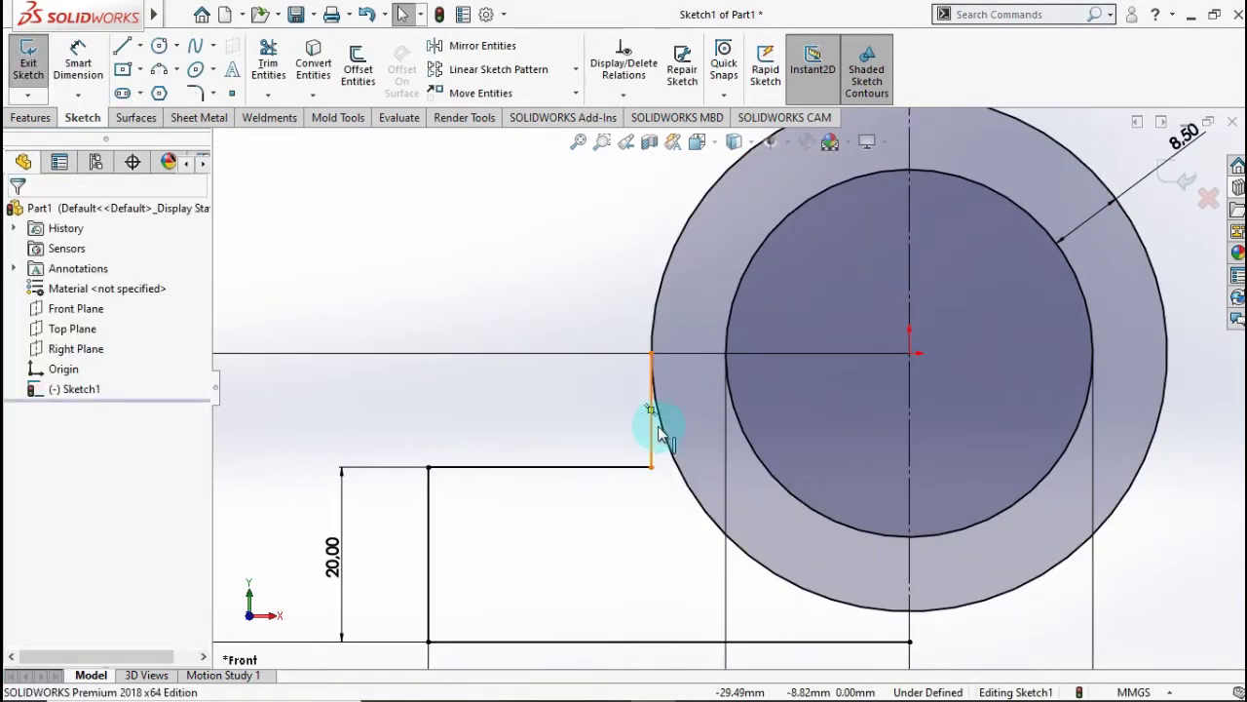
Make the short vertical base line tangent to the outer ring circle.
{"action": "left_click", "coordinate": [659, 436]}
{"action": "left_click", "coordinate": [668, 423], "text": "ctrl"}
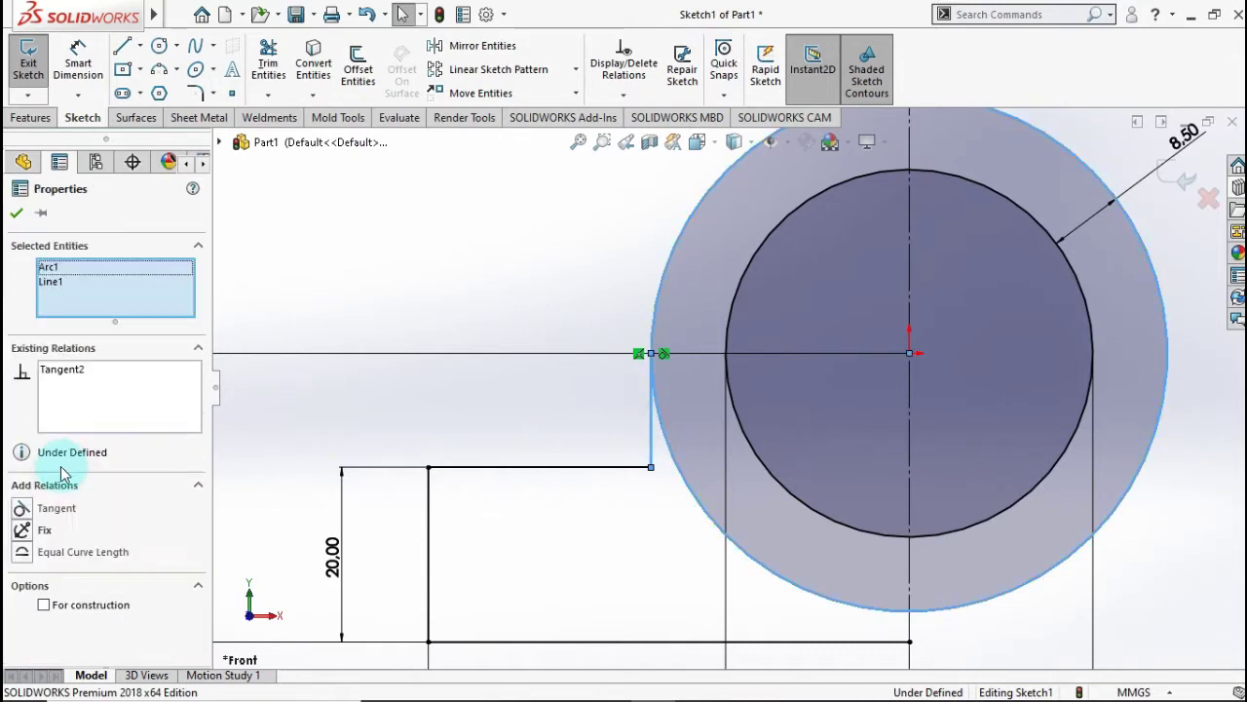
{"action": "left_click", "coordinate": [19, 214]}
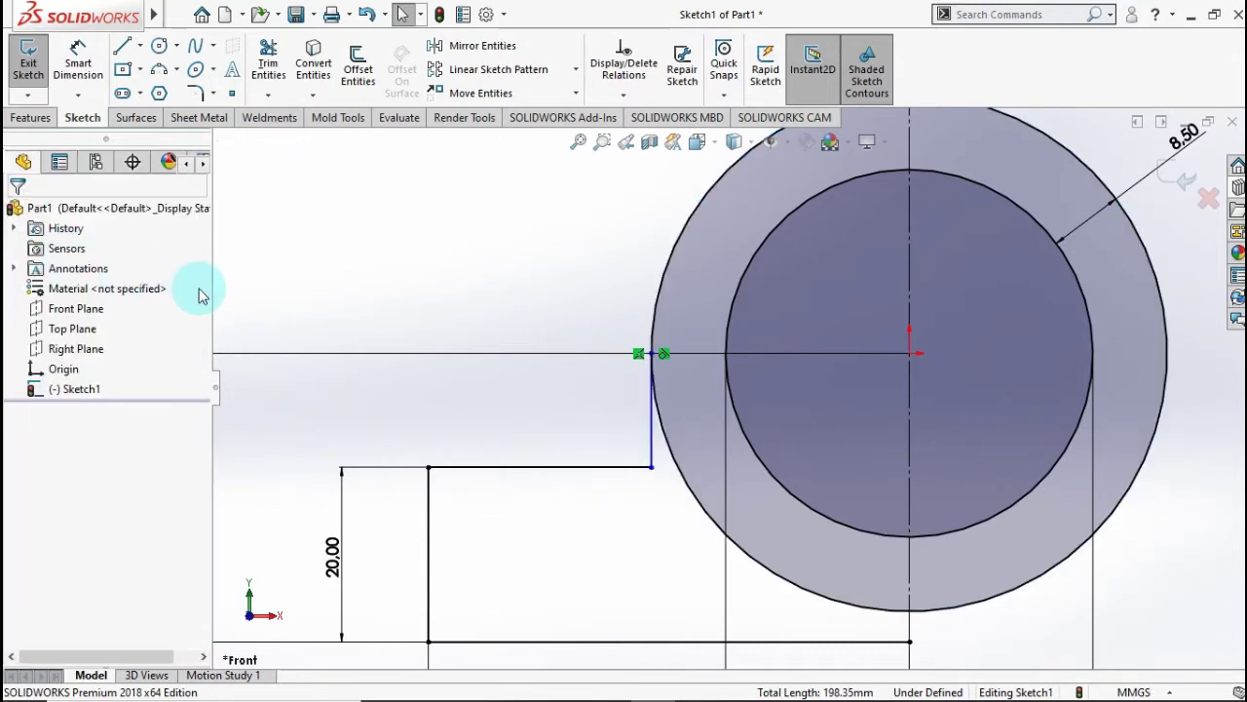
{"action": "key", "text": "f"}
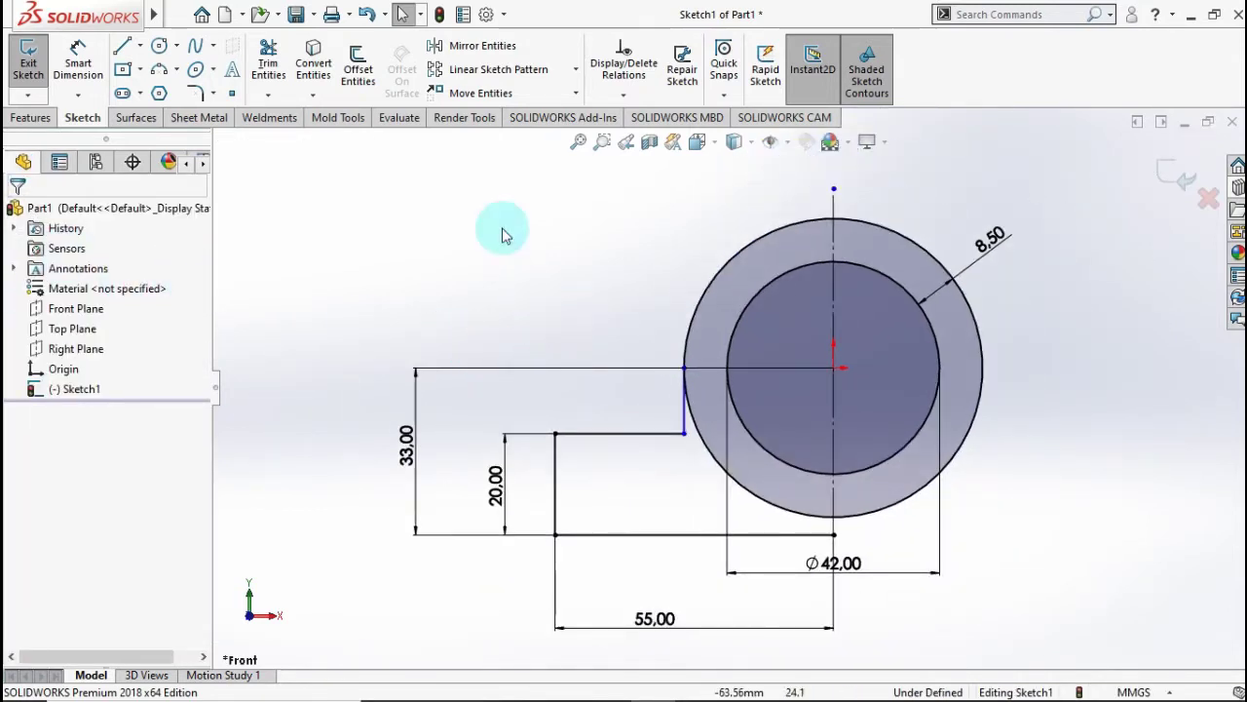
Mirror the four left base lines about the vertical centreline to form the right half.
{"action": "left_click", "coordinate": [440, 49]}
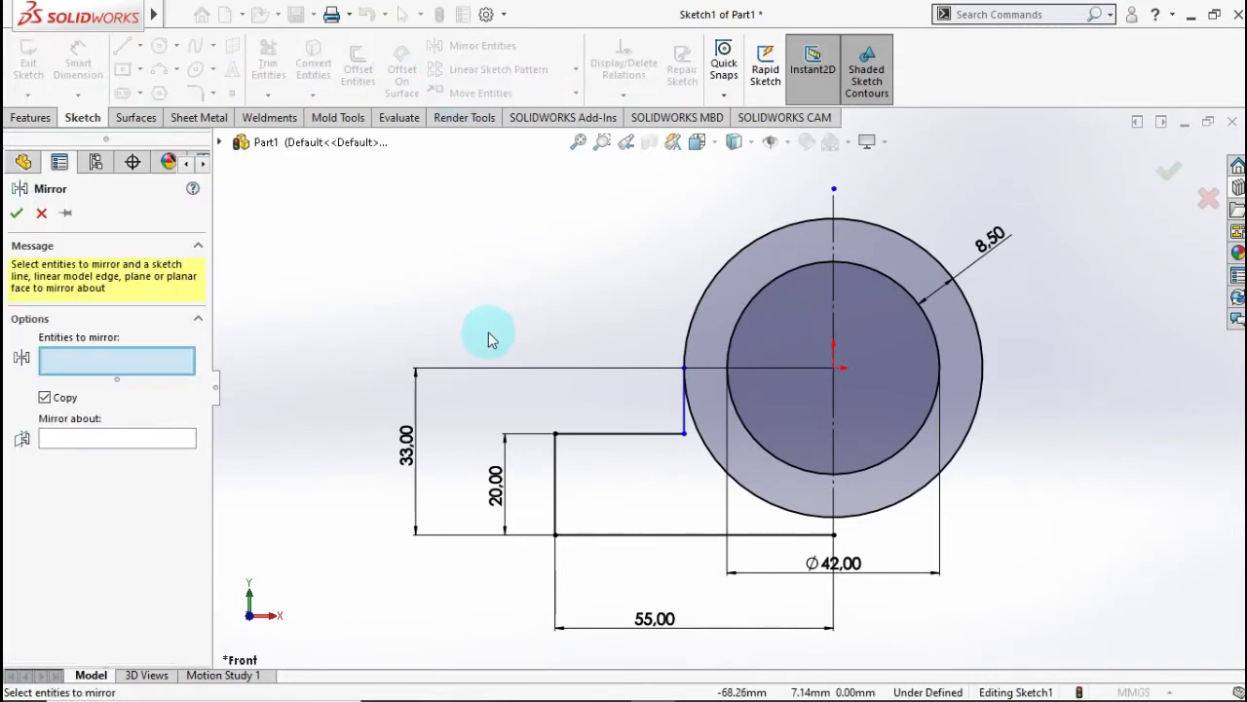
{"action": "left_click_drag", "start_coordinate": [844, 592], "coordinate": [852, 600]}
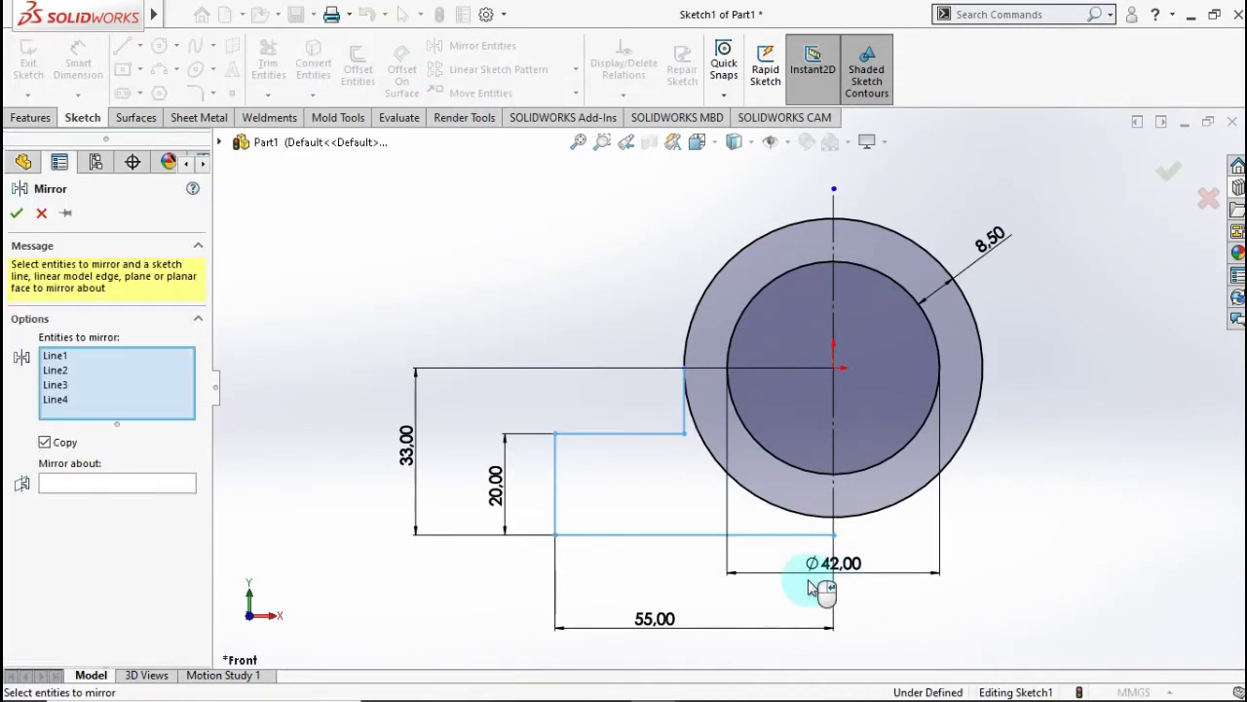
{"action": "left_click", "coordinate": [140, 482]}
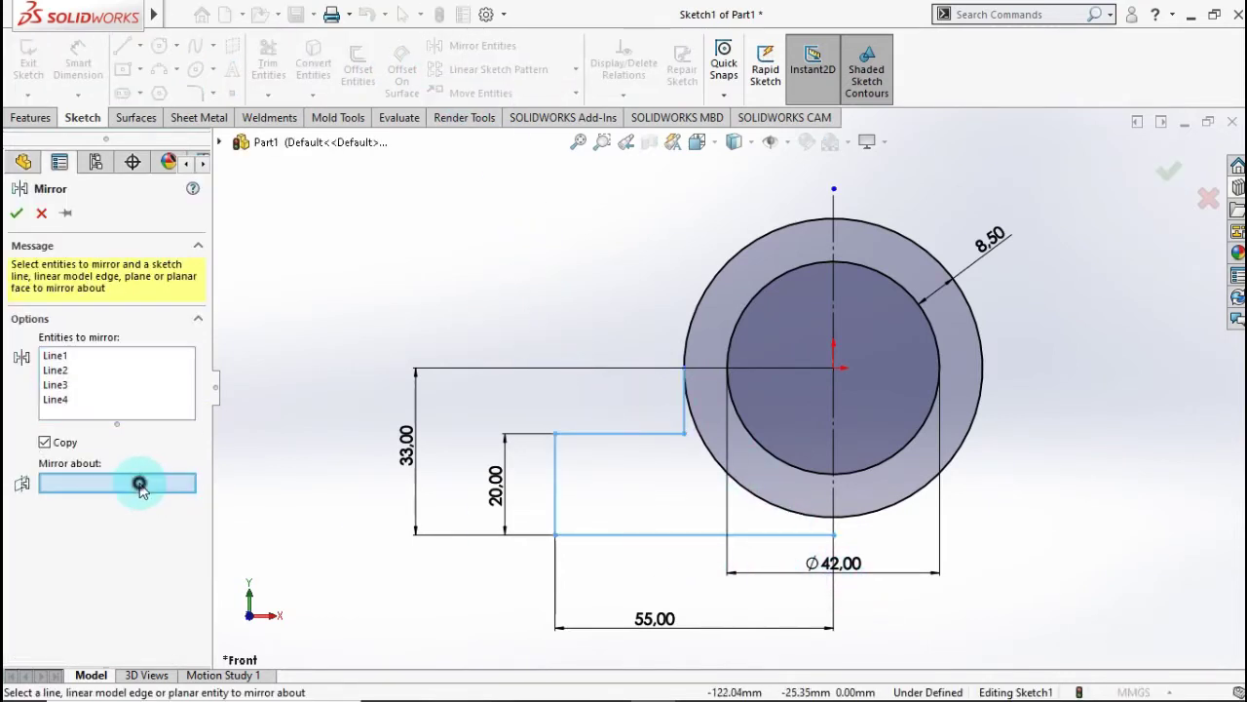
{"action": "left_click", "coordinate": [834, 298]}
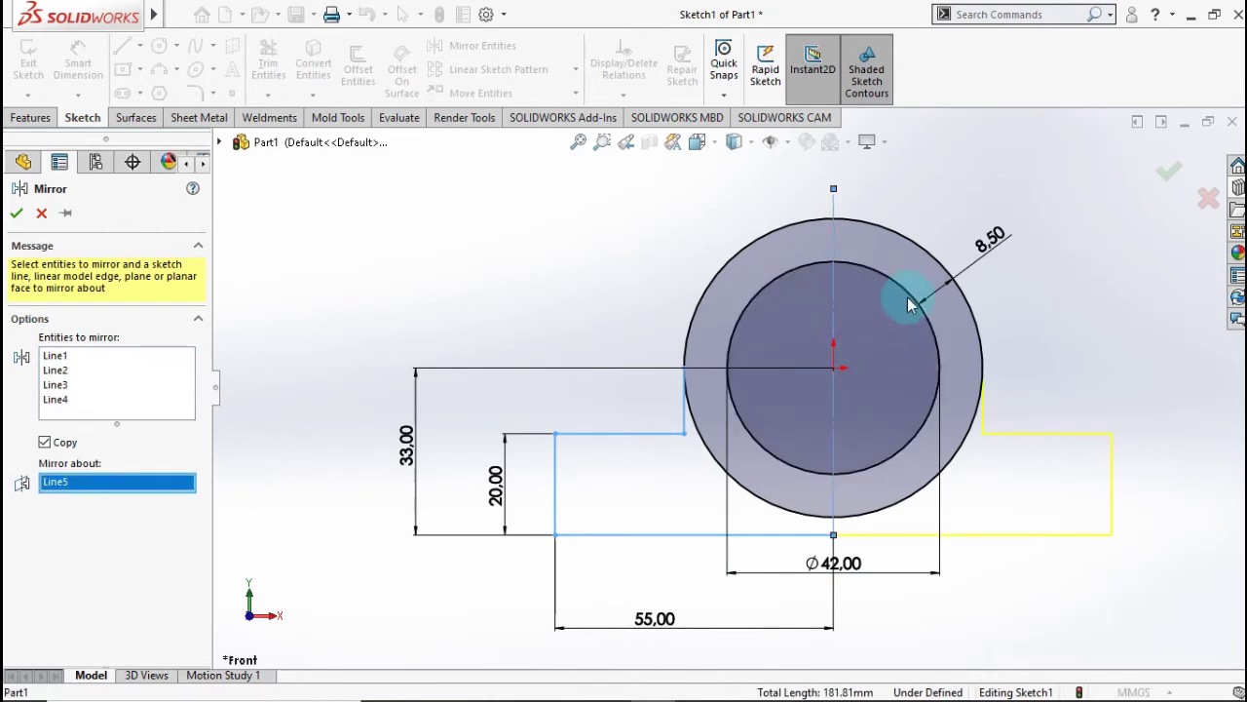
{"action": "left_click", "coordinate": [1166, 178]}
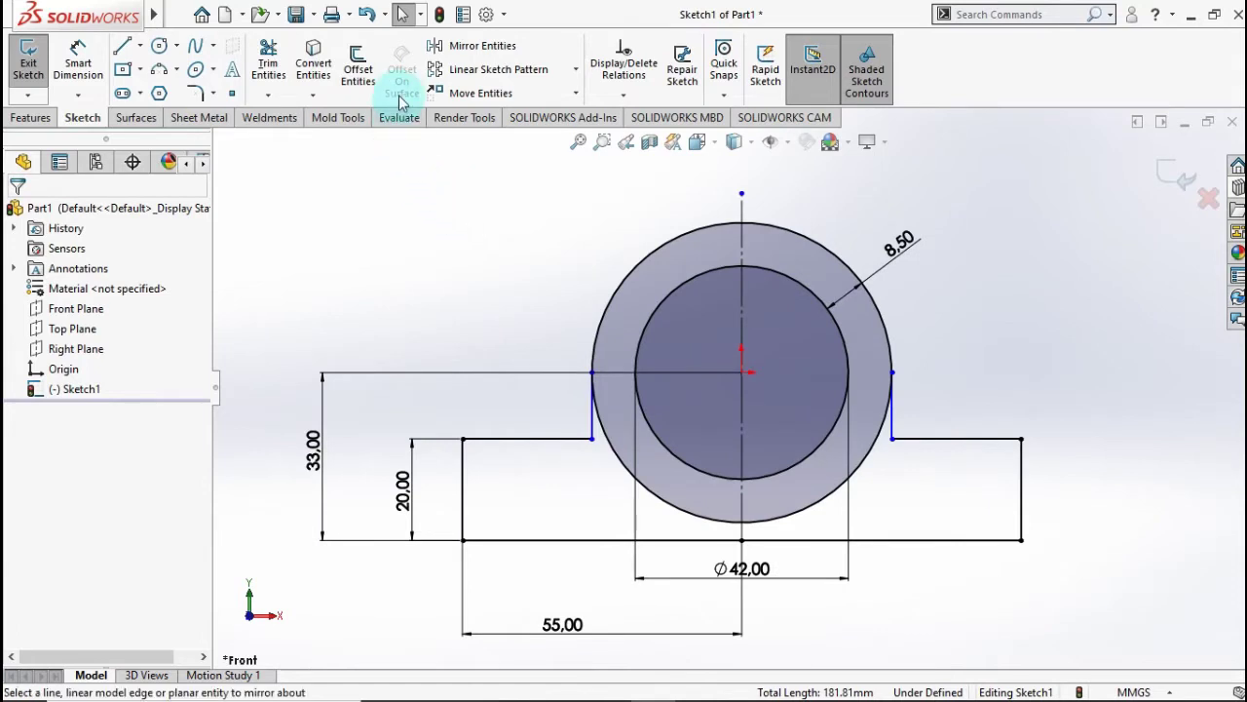
Round both inner base corners with R2 mm sketch fillets.
{"action": "left_click", "coordinate": [195, 92]}
{"action": "type", "text": "2"}
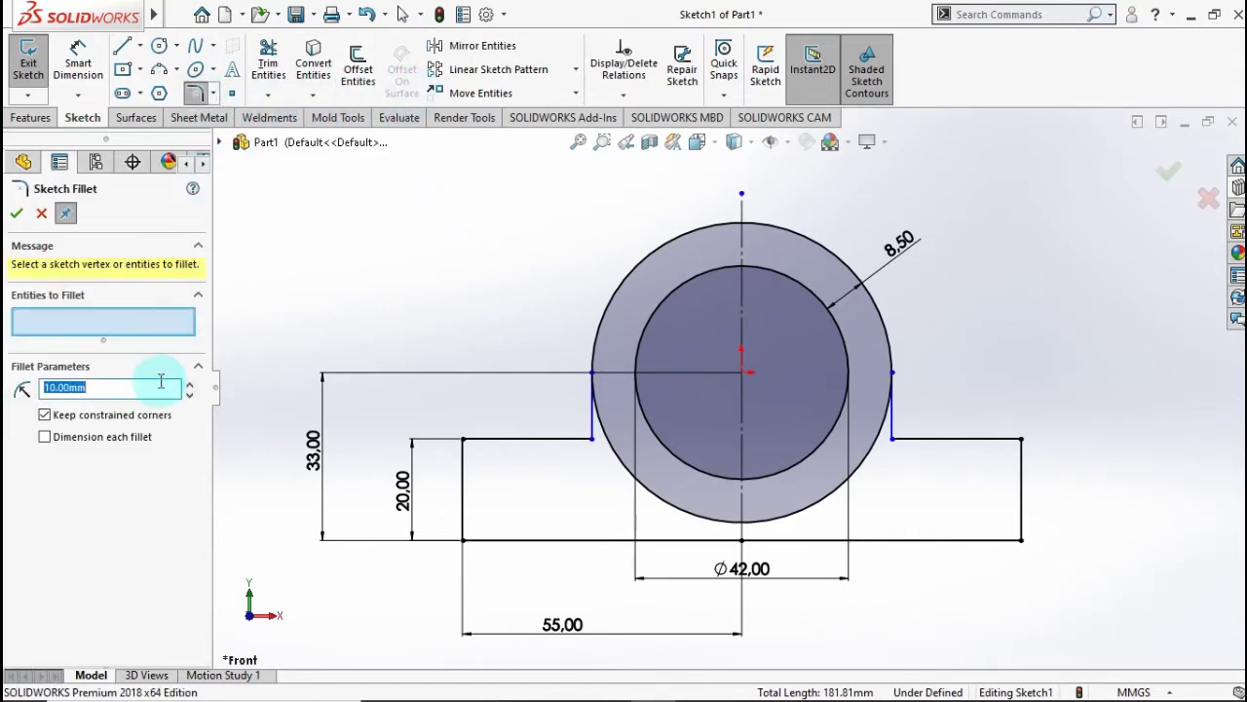
{"action": "left_click", "coordinate": [595, 441]}
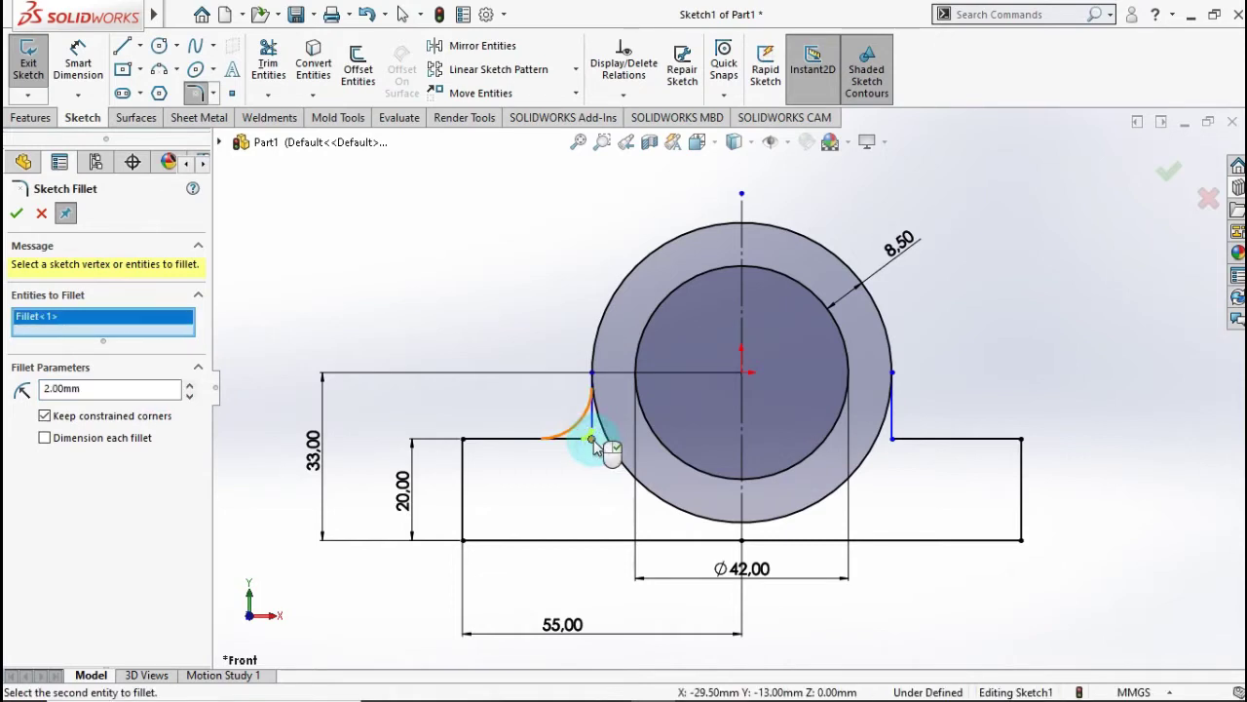
{"action": "left_click", "coordinate": [893, 441]}
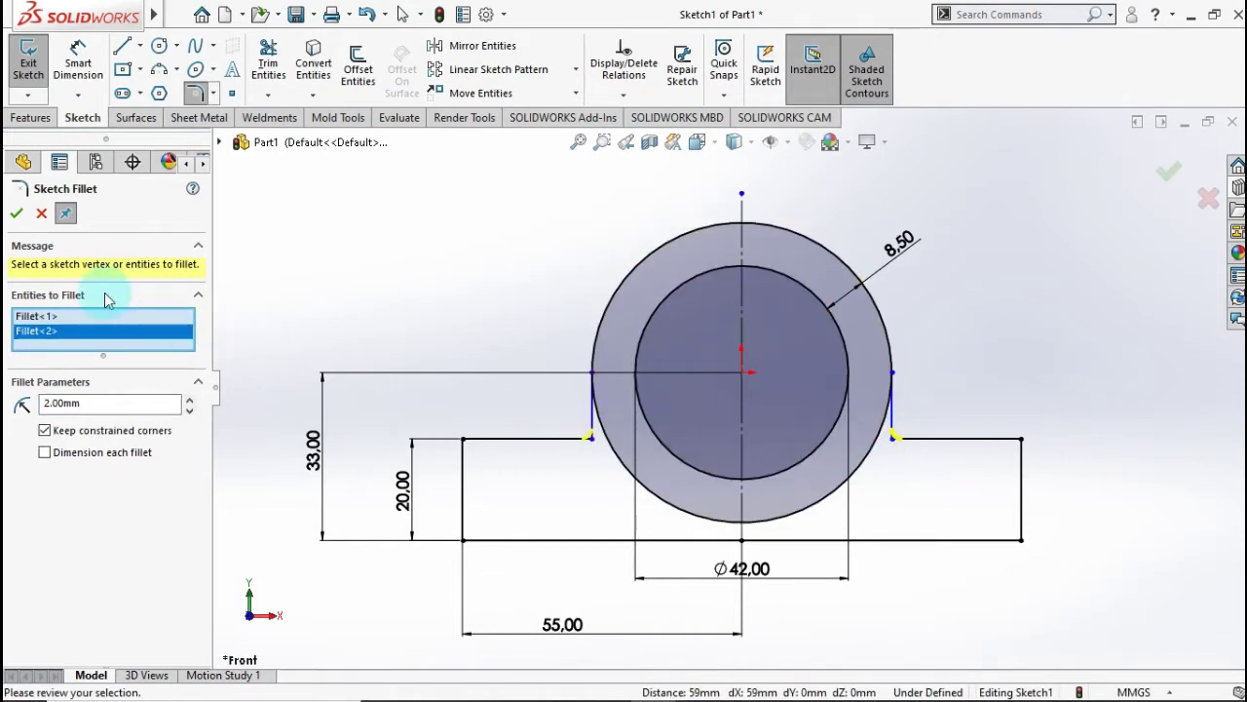
{"action": "left_click", "coordinate": [17, 213]}
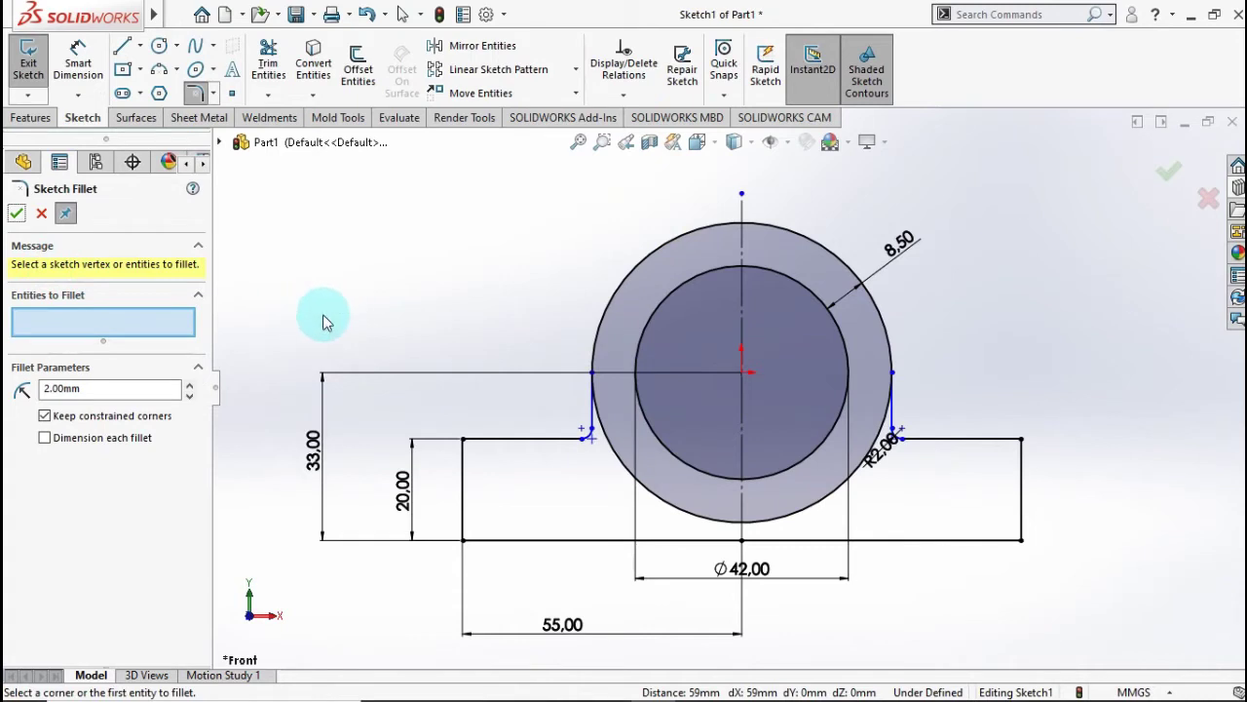
{"action": "left_click", "coordinate": [17, 213]}
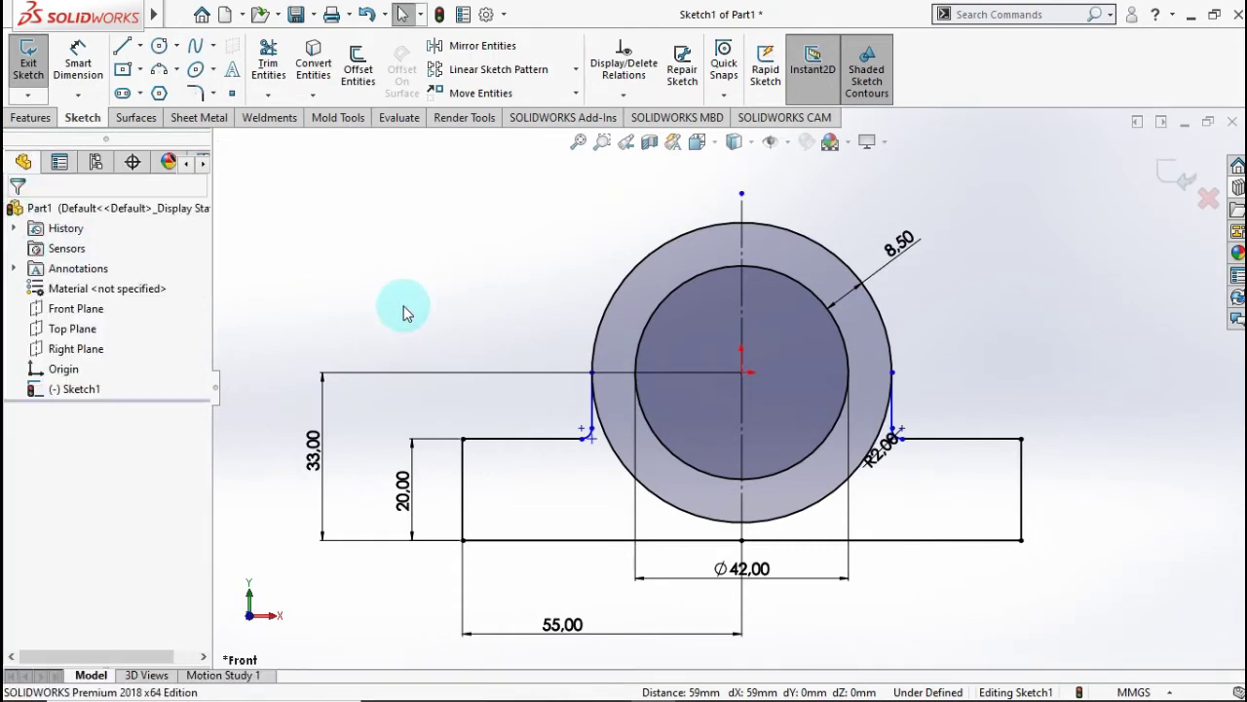
Power-trim away the lower arc of the outer circle.
{"action": "left_click", "coordinate": [268, 65]}
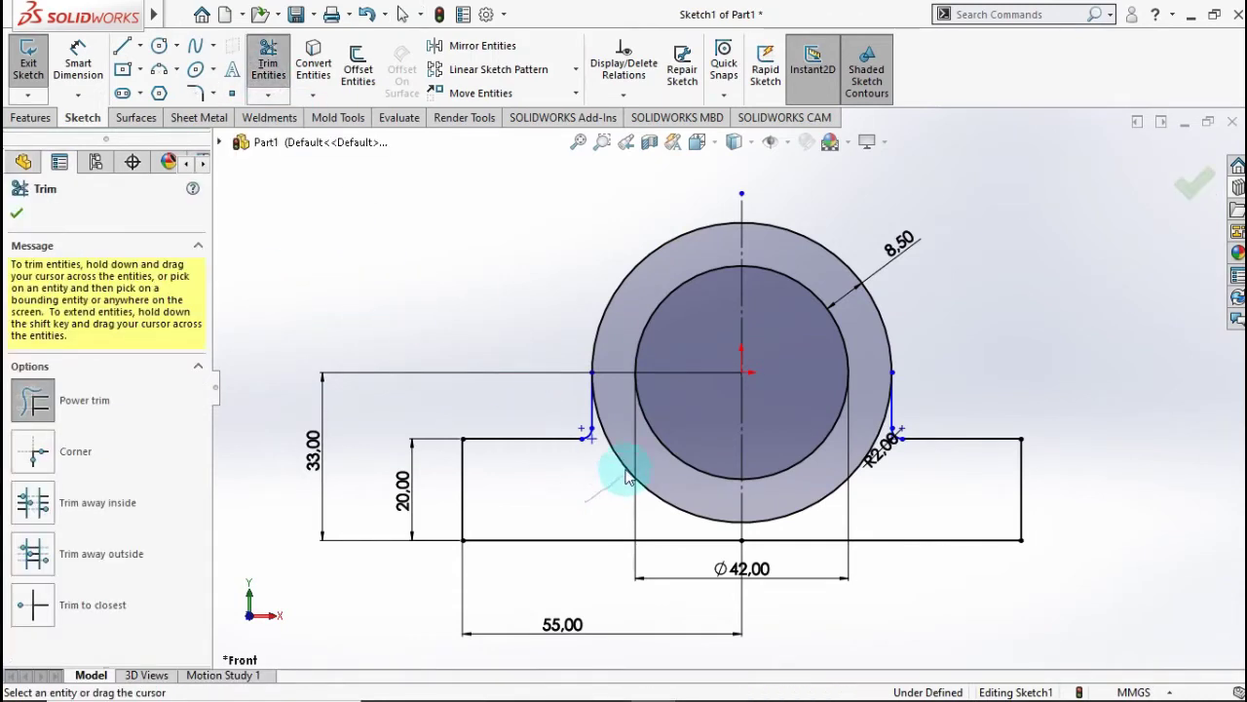
{"action": "left_click_drag", "start_coordinate": [627, 477], "coordinate": [813, 523]}
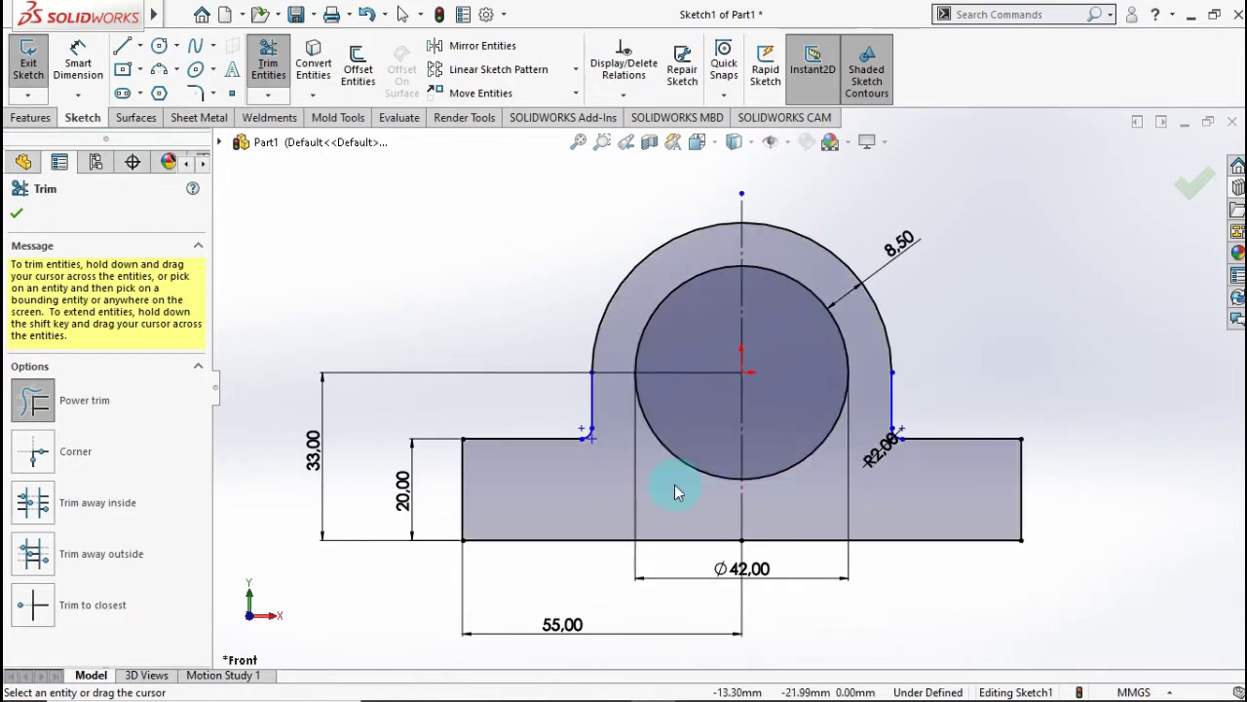
{"action": "left_click", "coordinate": [205, 244]}
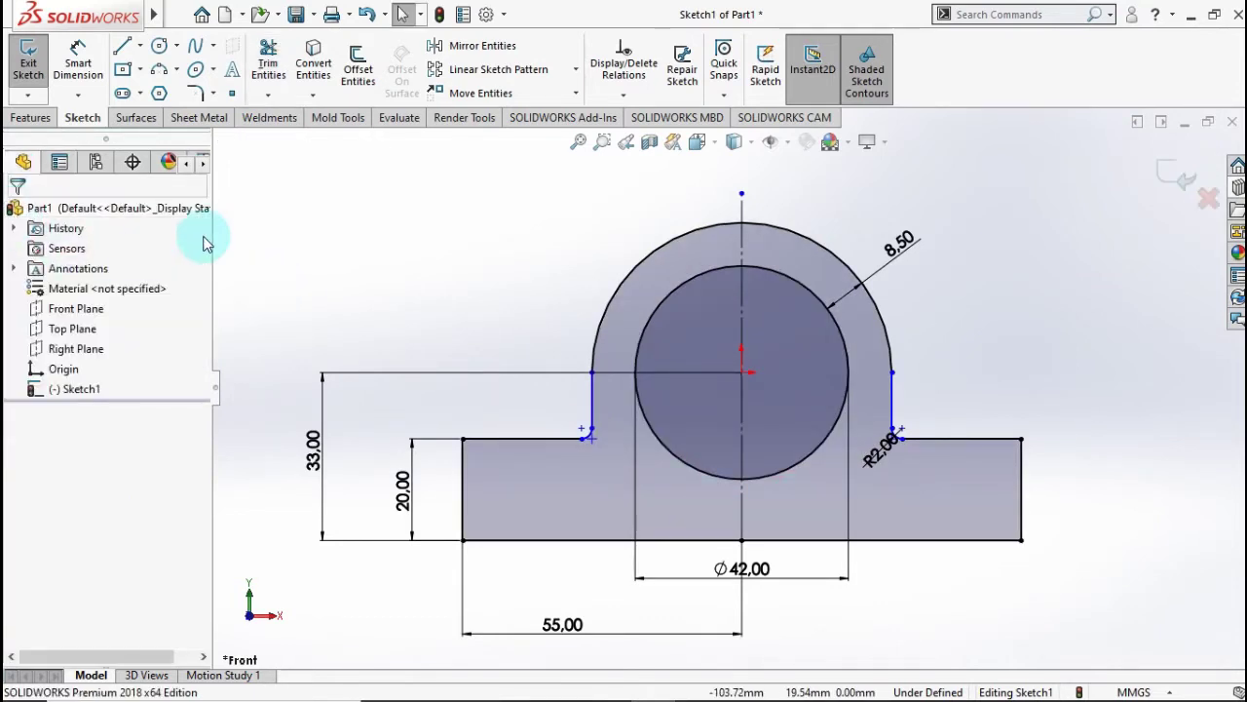
Extrude the housing outline 14 mm with Mid Plane end condition as Boss-Extrude1.
{"action": "left_click", "coordinate": [40, 120]}
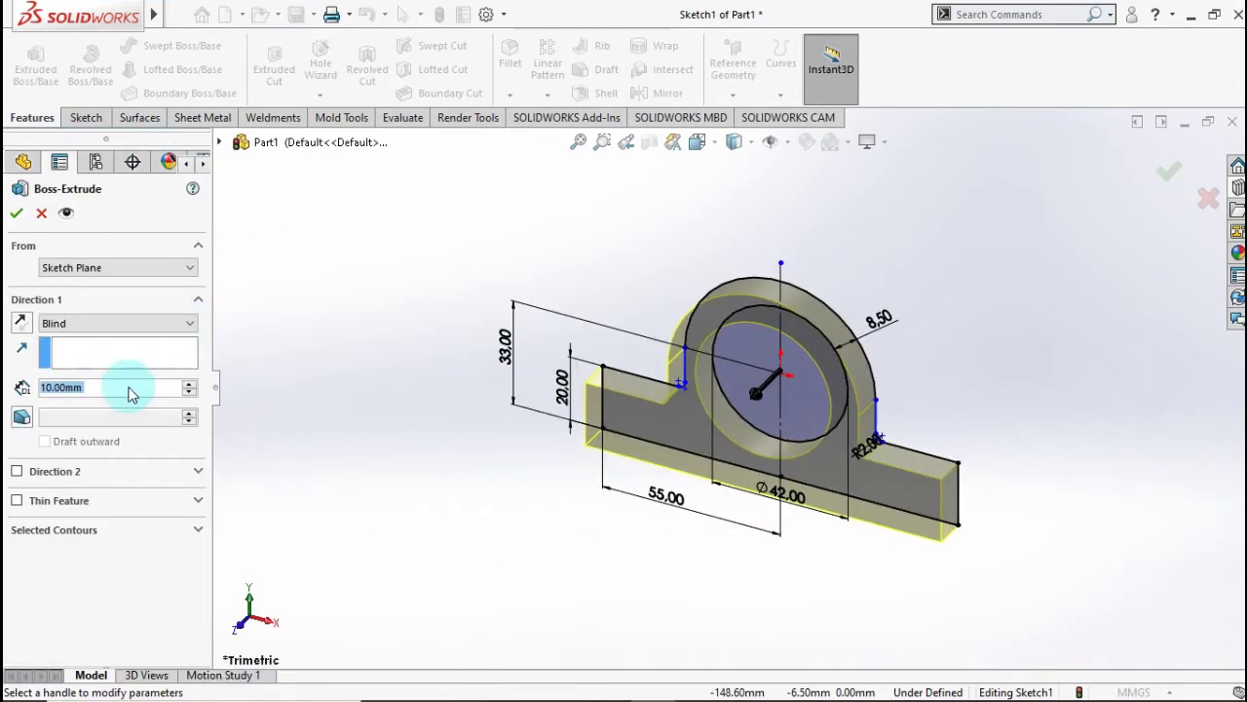
{"action": "type", "text": "14"}
{"action": "left_click", "coordinate": [312, 312]}
{"action": "left_click", "coordinate": [134, 321]}
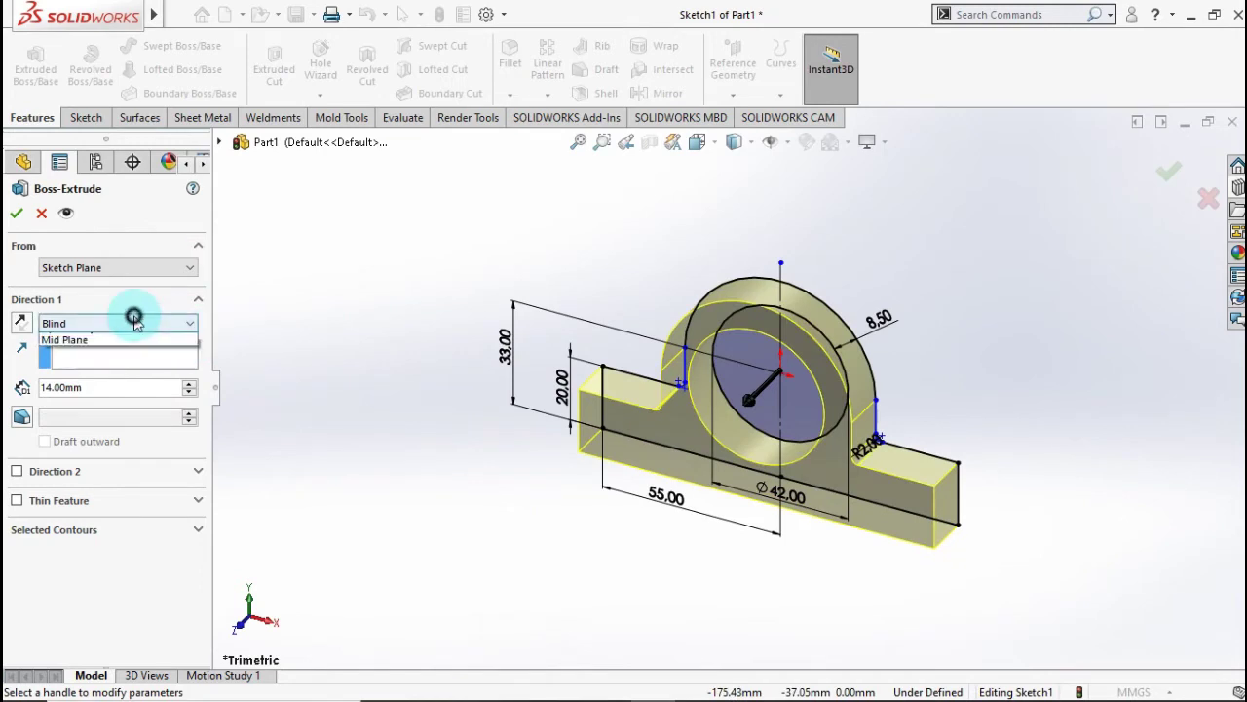
{"action": "left_click", "coordinate": [125, 397]}
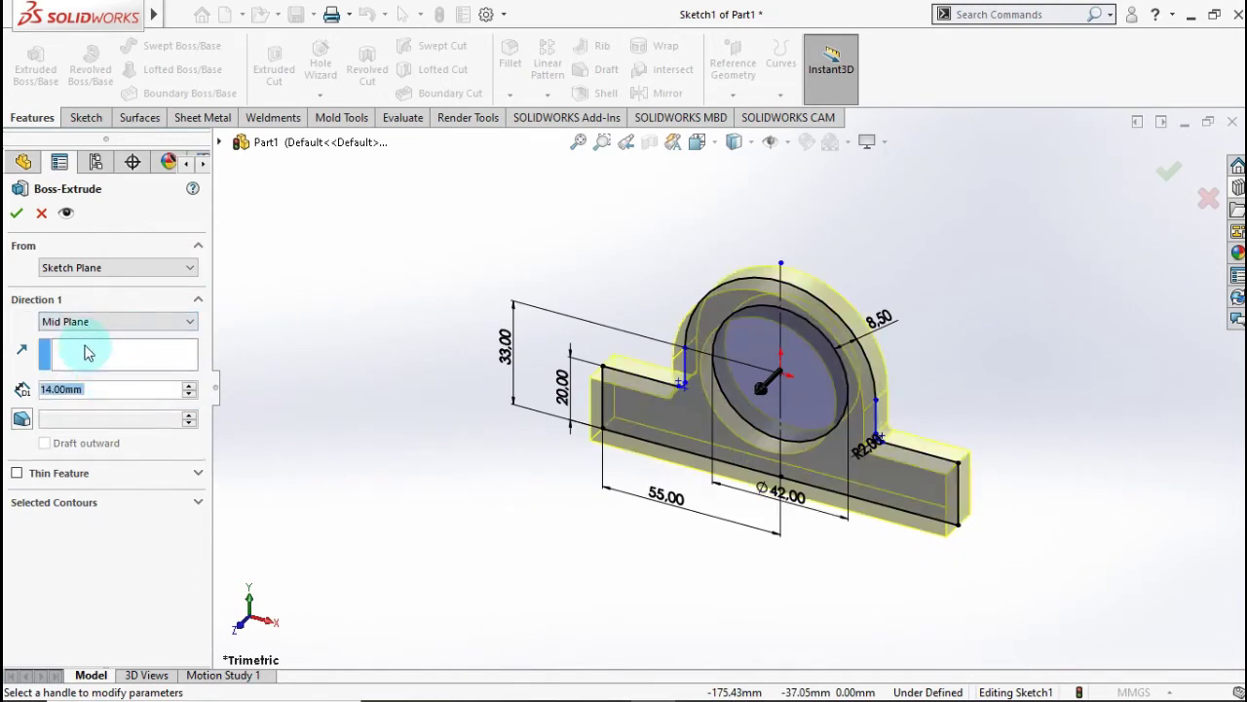
{"action": "left_click", "coordinate": [20, 214]}
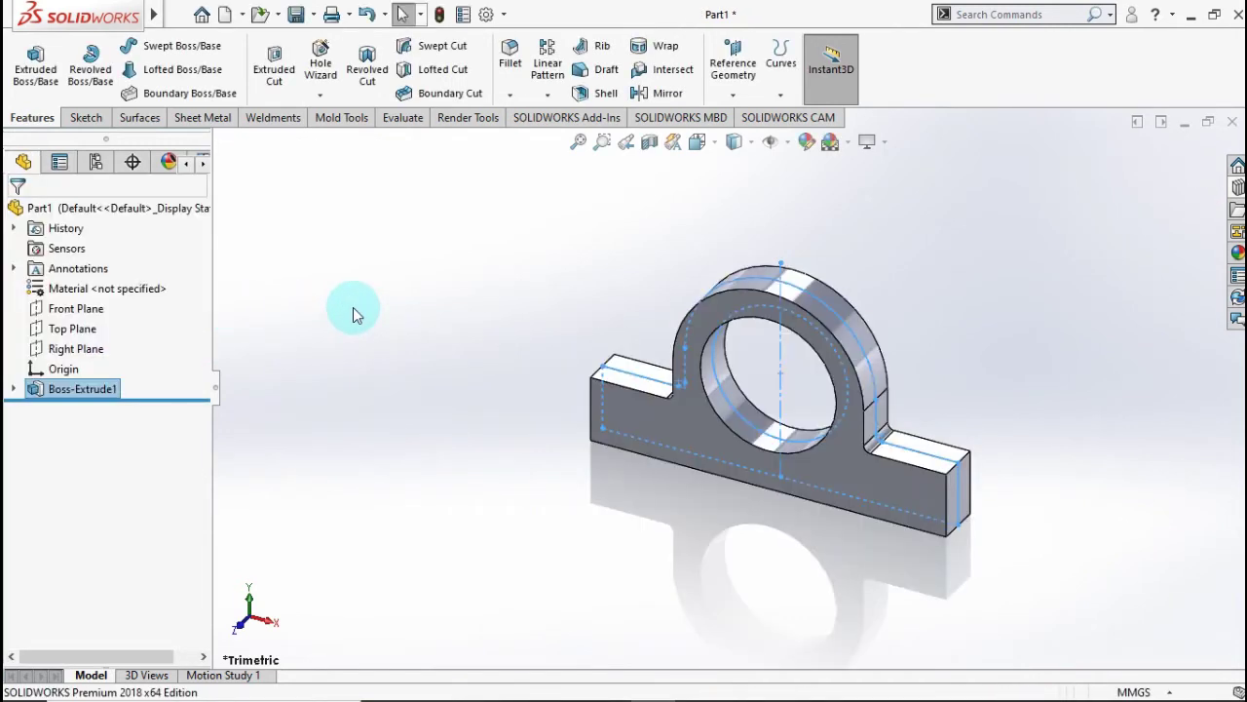
{"action": "mouse_move", "coordinate": [353, 309]}
{"action": "middle_mouse_down"}
{"action": "mouse_move", "coordinate": [652, 342]}
{"action": "mouse_move", "coordinate": [671, 290]}
{"action": "mouse_move", "coordinate": [711, 316]}
{"action": "mouse_move", "coordinate": [649, 245]}
{"action": "mouse_move", "coordinate": [679, 298]}
{"action": "middle_mouse_up"}
Start a sketch on the housing's front face and draw a corner rectangle over the left foot.
{"action": "left_click", "coordinate": [655, 523]}
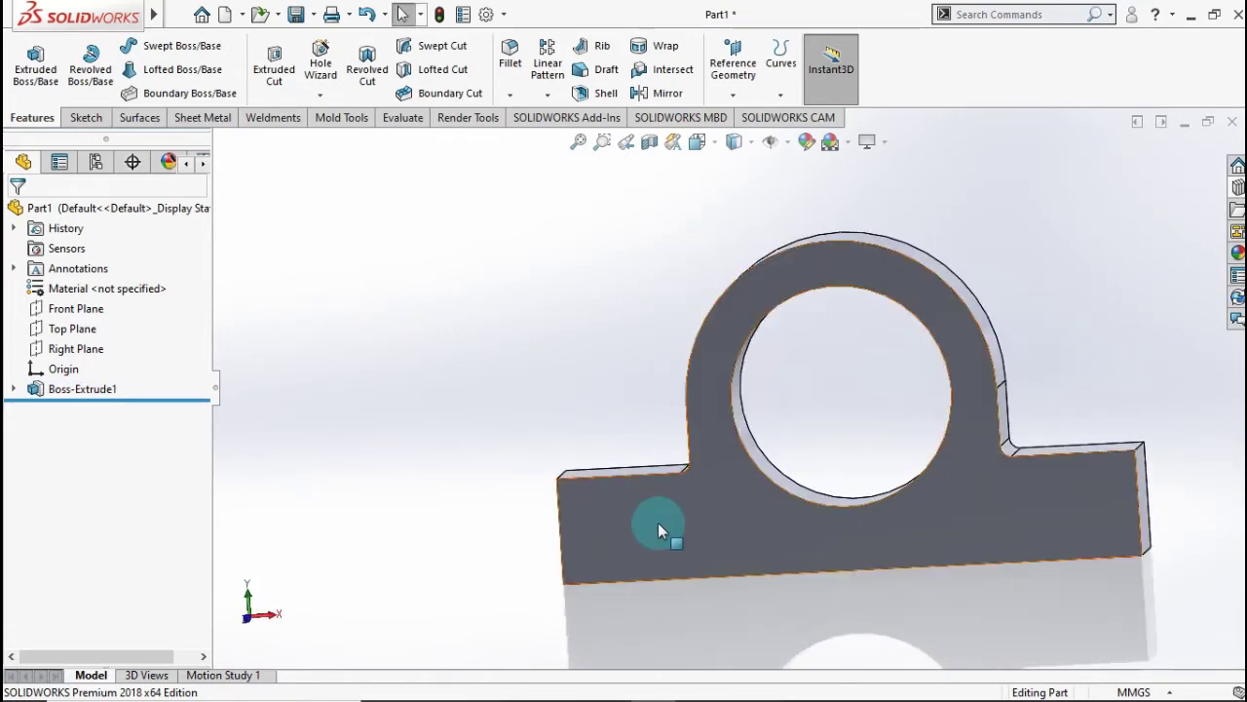
{"action": "left_click", "coordinate": [740, 470]}
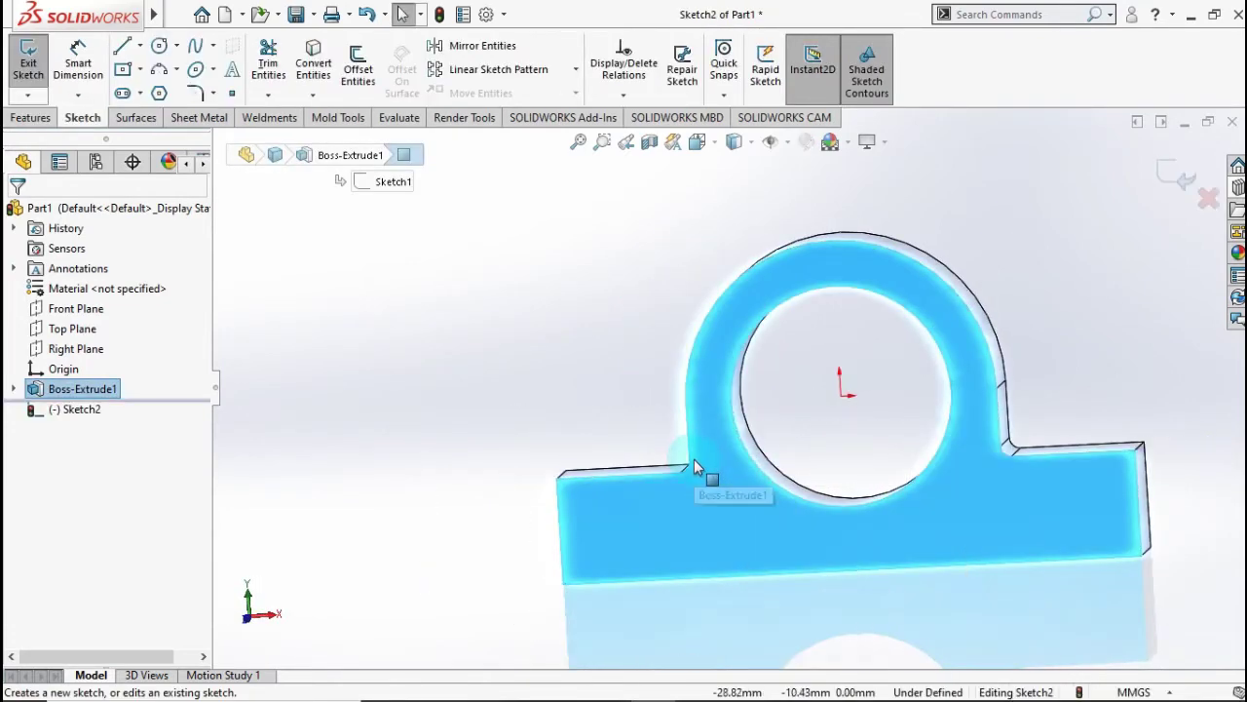
{"action": "left_click", "coordinate": [378, 352]}
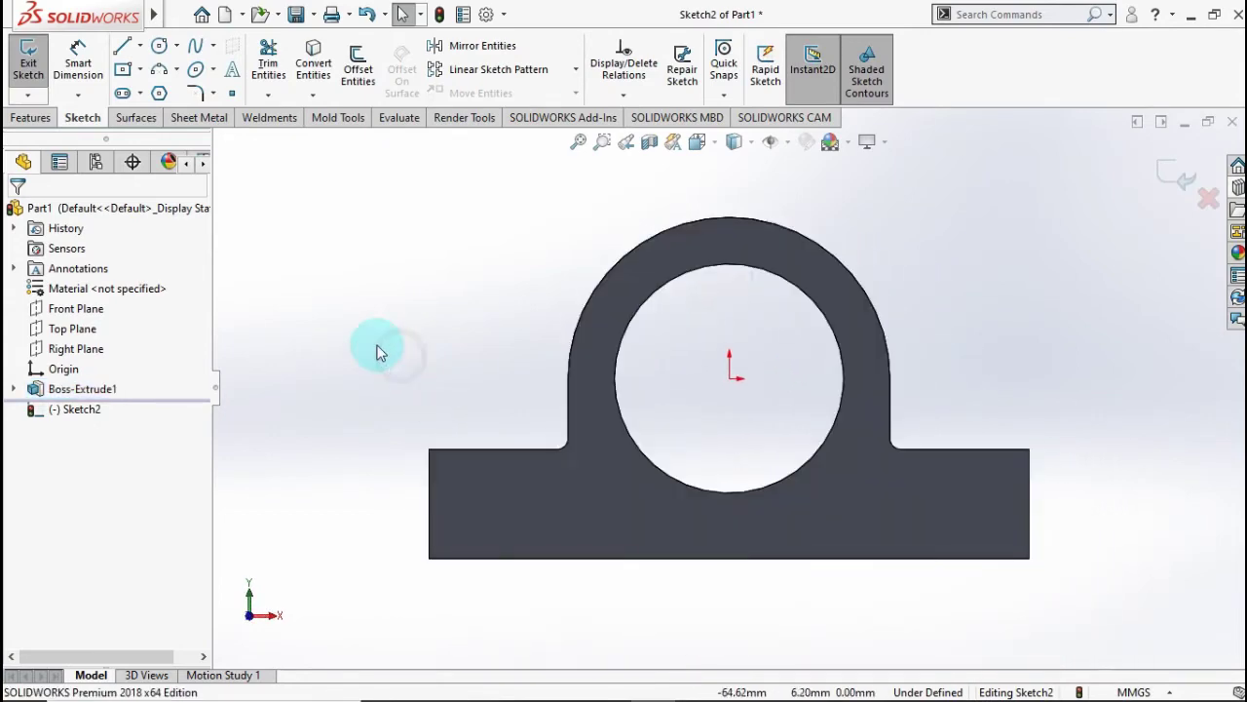
{"action": "left_click", "coordinate": [140, 69]}
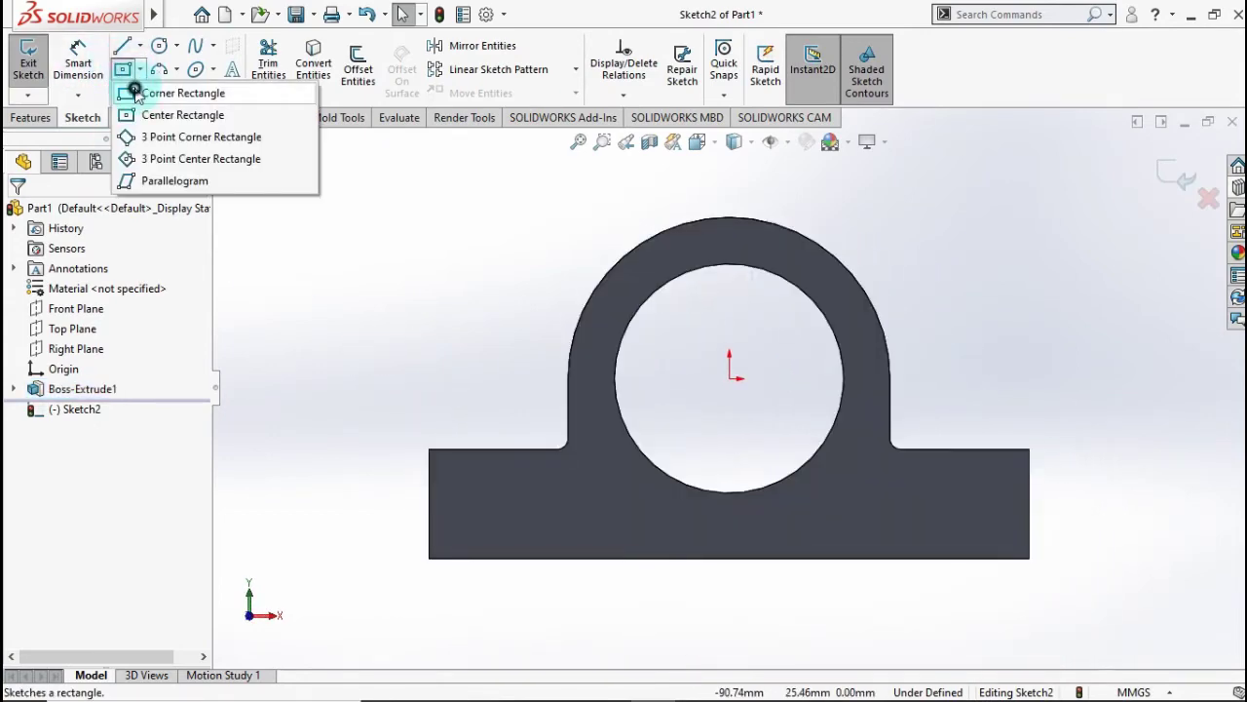
{"action": "left_click", "coordinate": [119, 92]}
{"action": "left_click", "coordinate": [429, 450]}
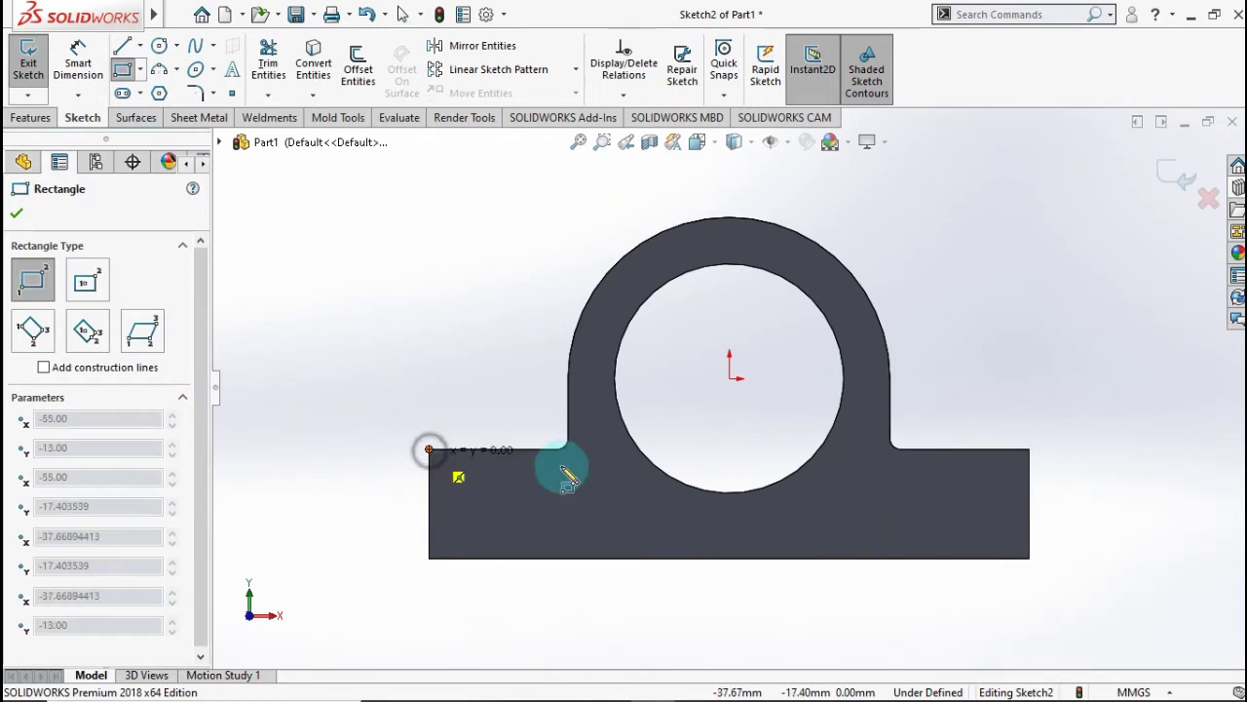
{"action": "left_click", "coordinate": [622, 558]}
{"action": "left_click", "coordinate": [503, 484]}
Dimension the rectangle's width to 29 mm.
{"action": "left_click", "coordinate": [70, 70]}
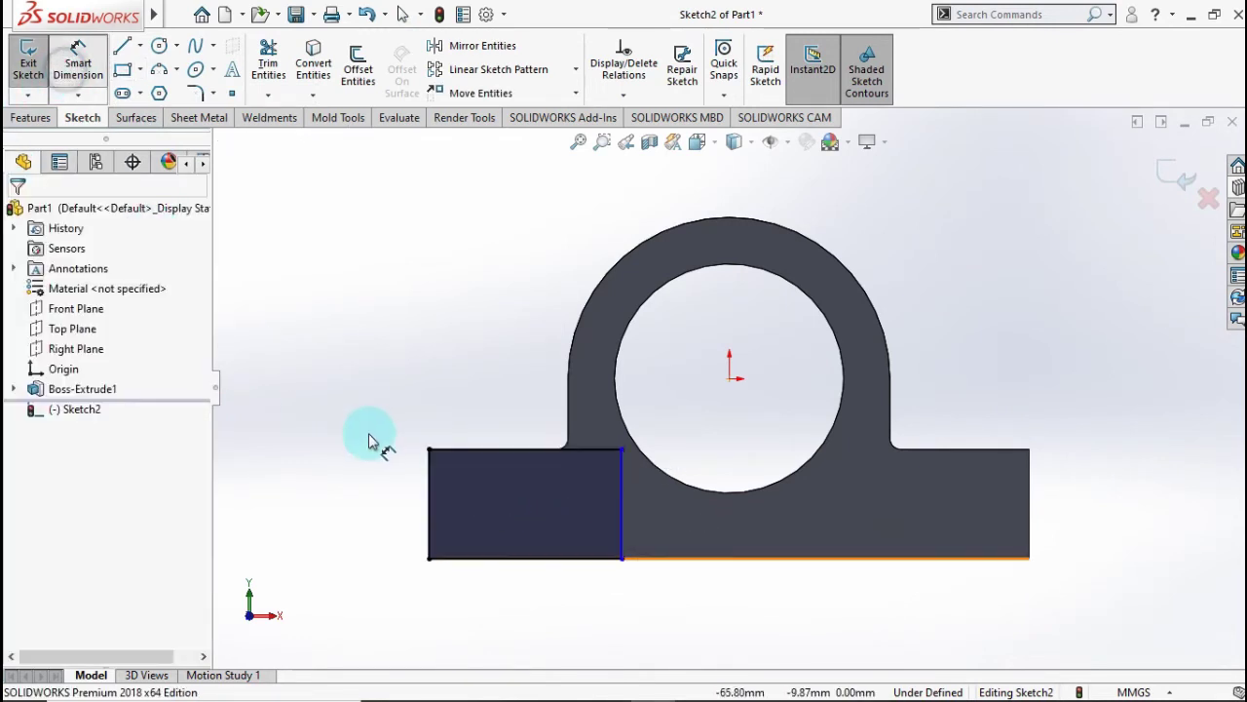
{"action": "left_click", "coordinate": [543, 562]}
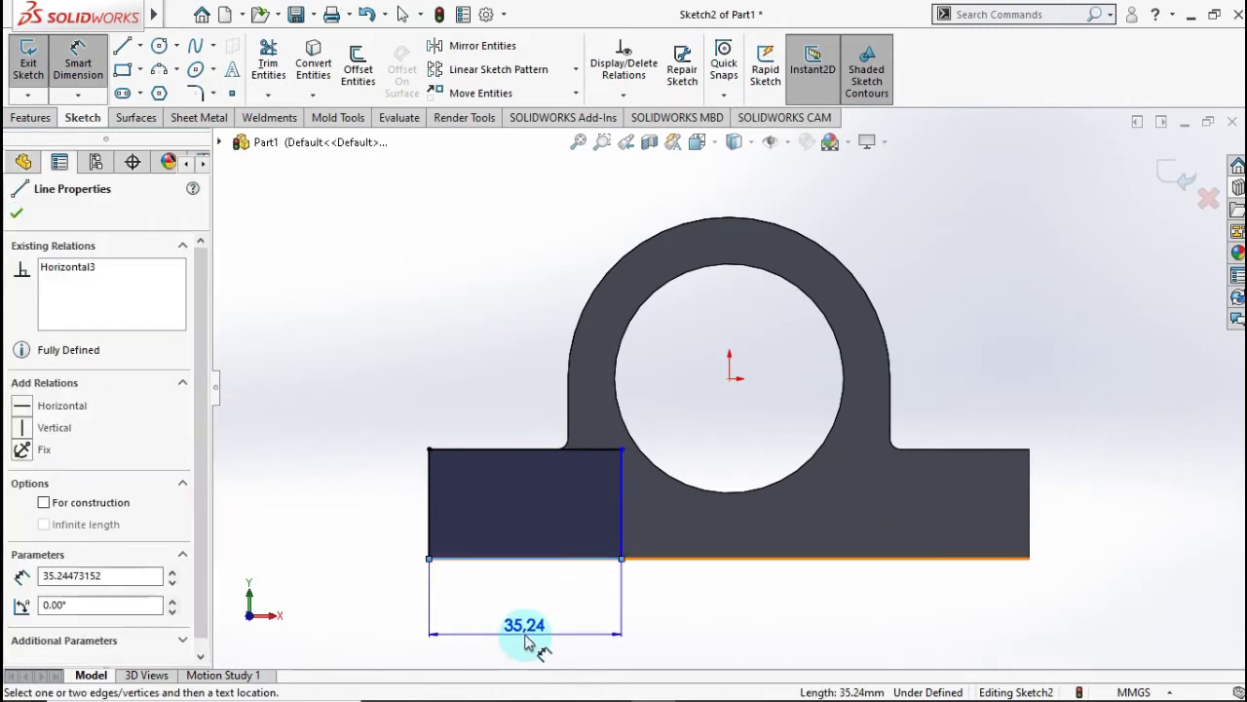
{"action": "left_click", "coordinate": [526, 624]}
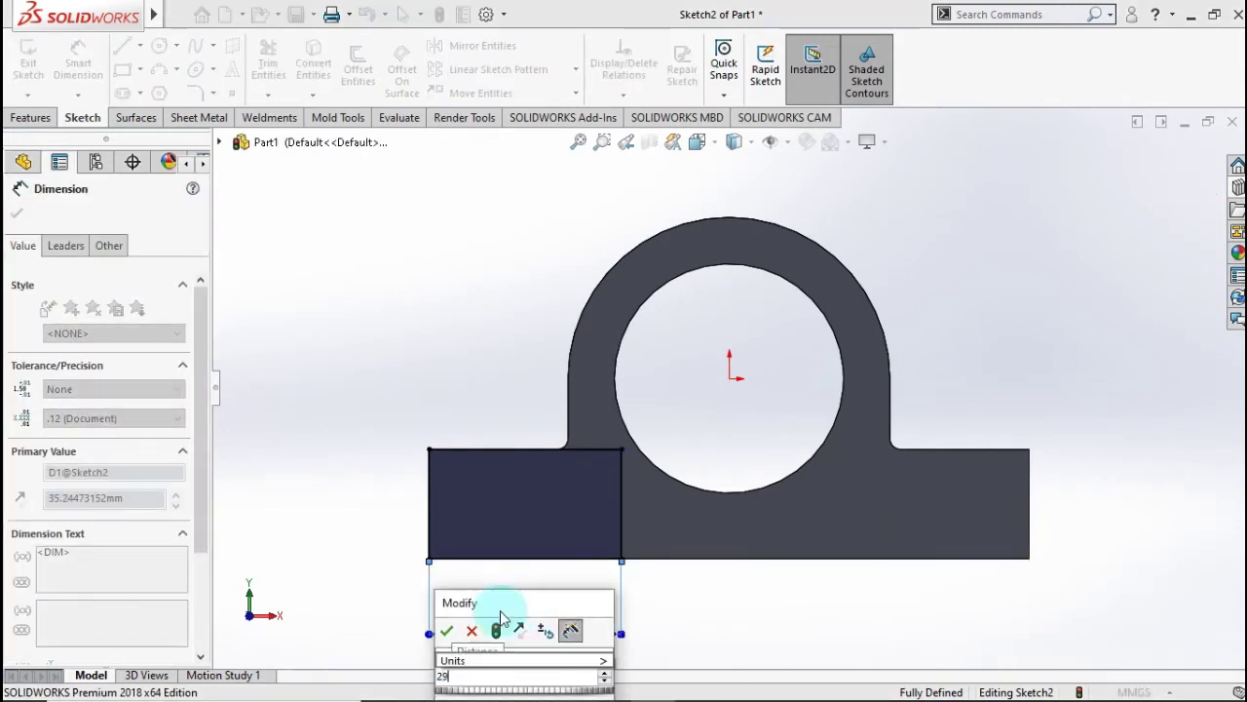
{"action": "left_click", "coordinate": [446, 631]}
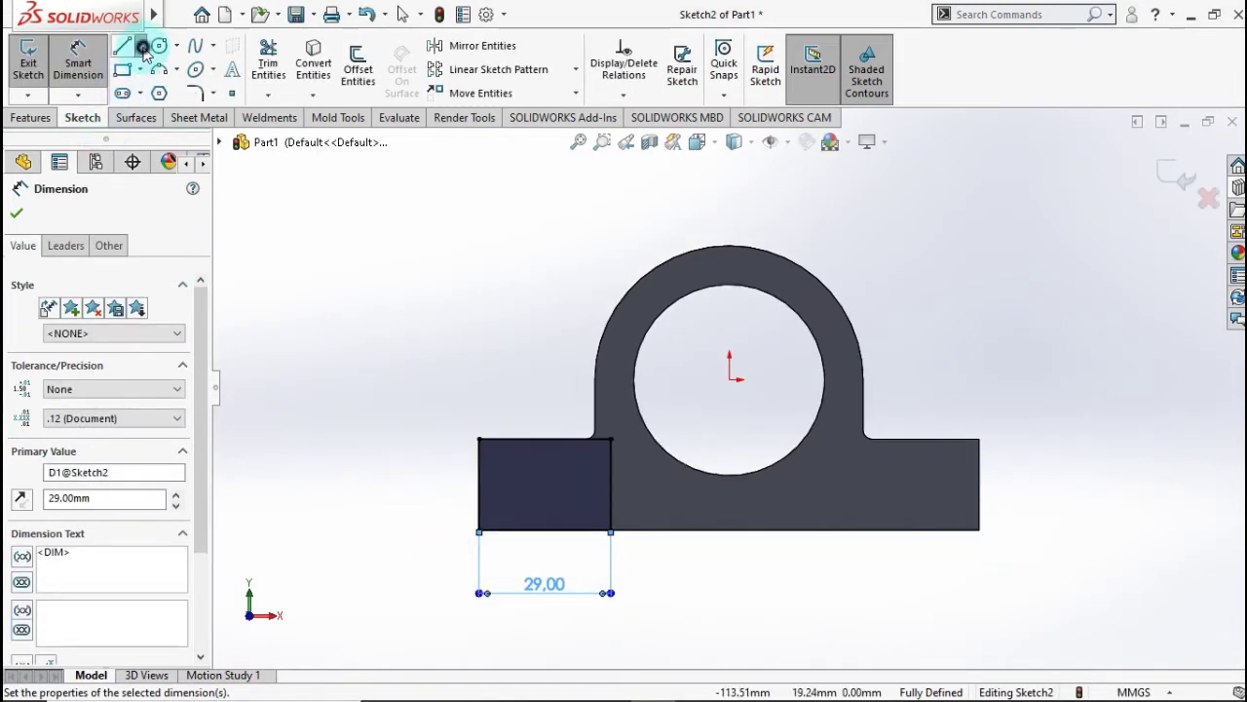
Add a vertical centreline from the origin and mirror the rectangle onto the right foot.
{"action": "left_click", "coordinate": [140, 46]}
{"action": "left_click", "coordinate": [156, 88]}
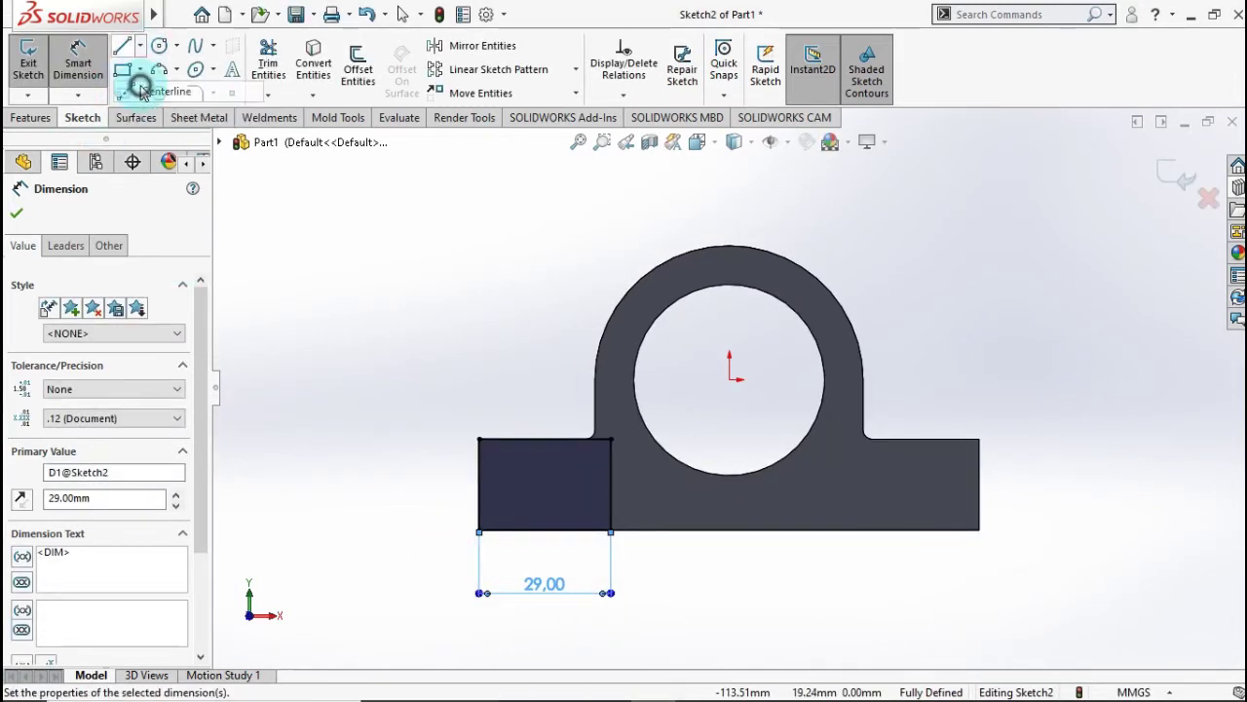
{"action": "left_click", "coordinate": [730, 379]}
{"action": "left_click", "coordinate": [728, 586]}
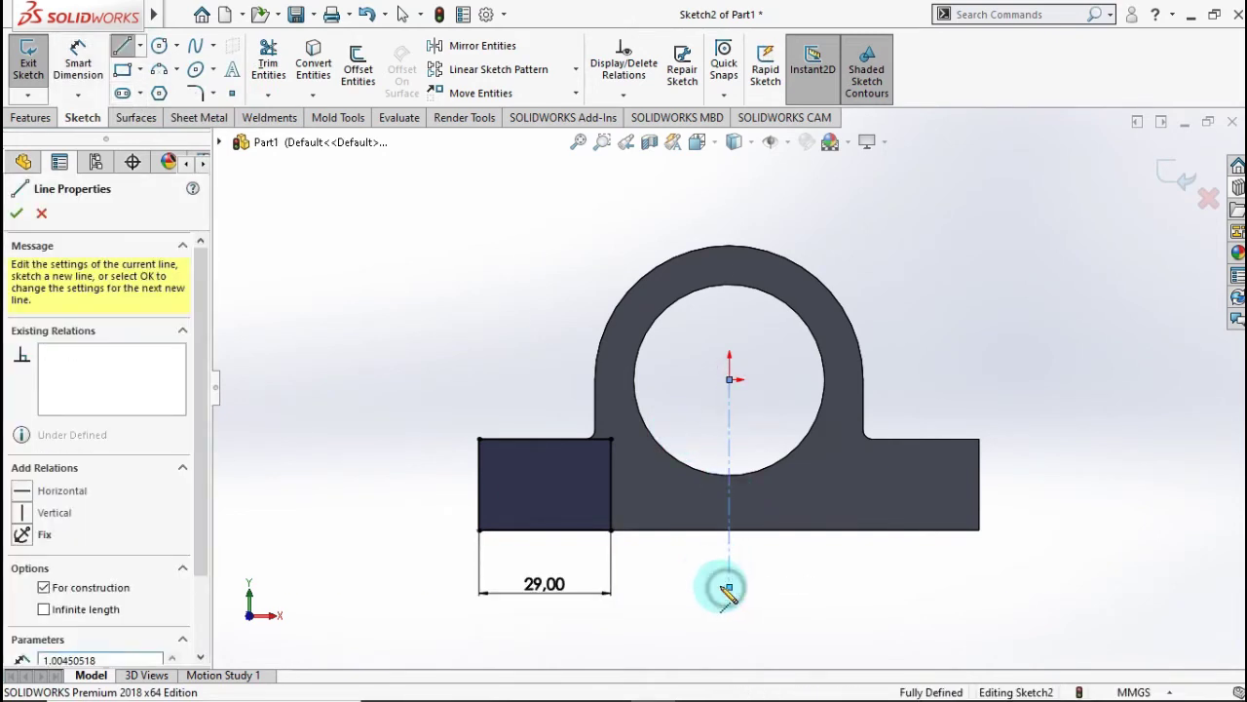
{"action": "left_click", "coordinate": [729, 587]}
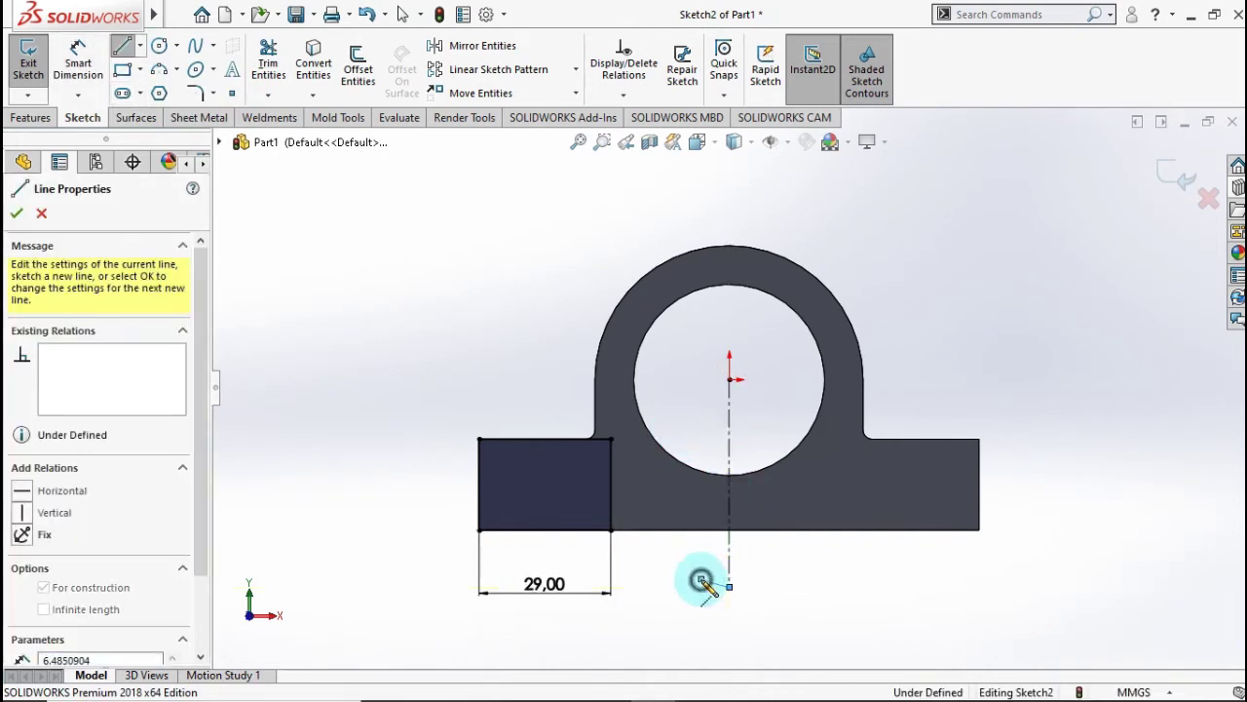
{"action": "left_click", "coordinate": [448, 48]}
{"action": "left_click_drag", "start_coordinate": [635, 553], "coordinate": [468, 429]}
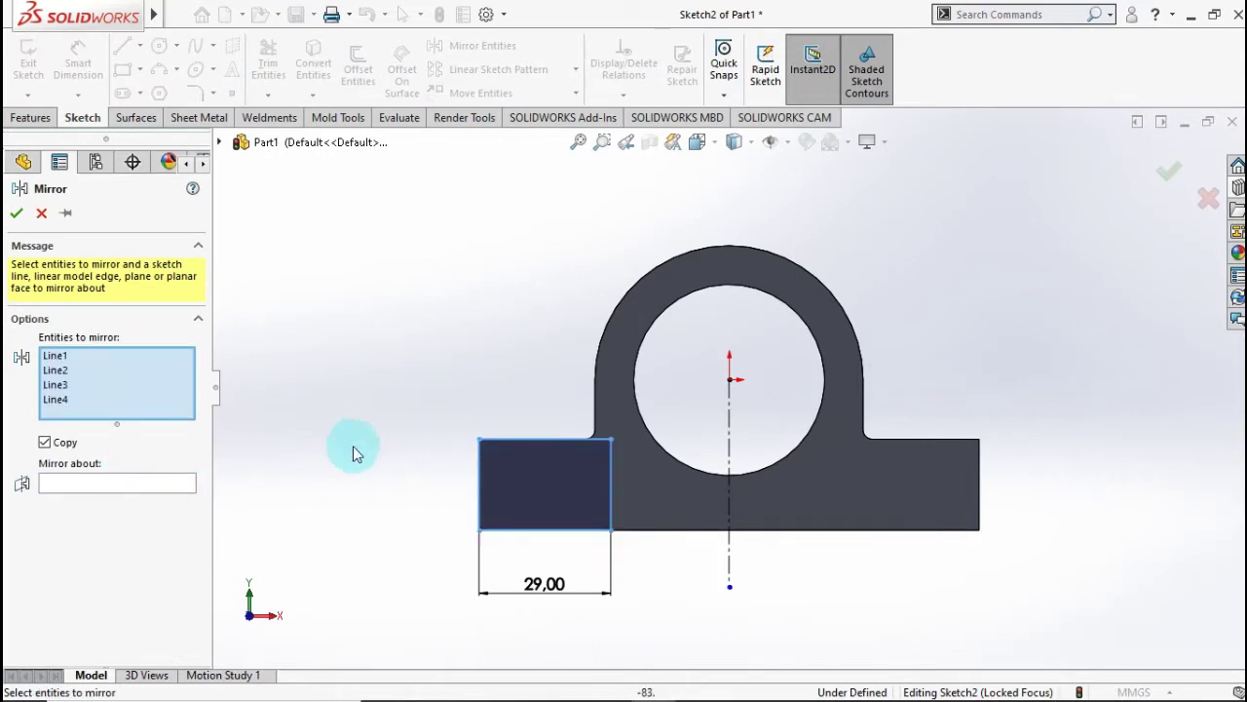
{"action": "left_click", "coordinate": [164, 482]}
{"action": "left_click", "coordinate": [731, 423]}
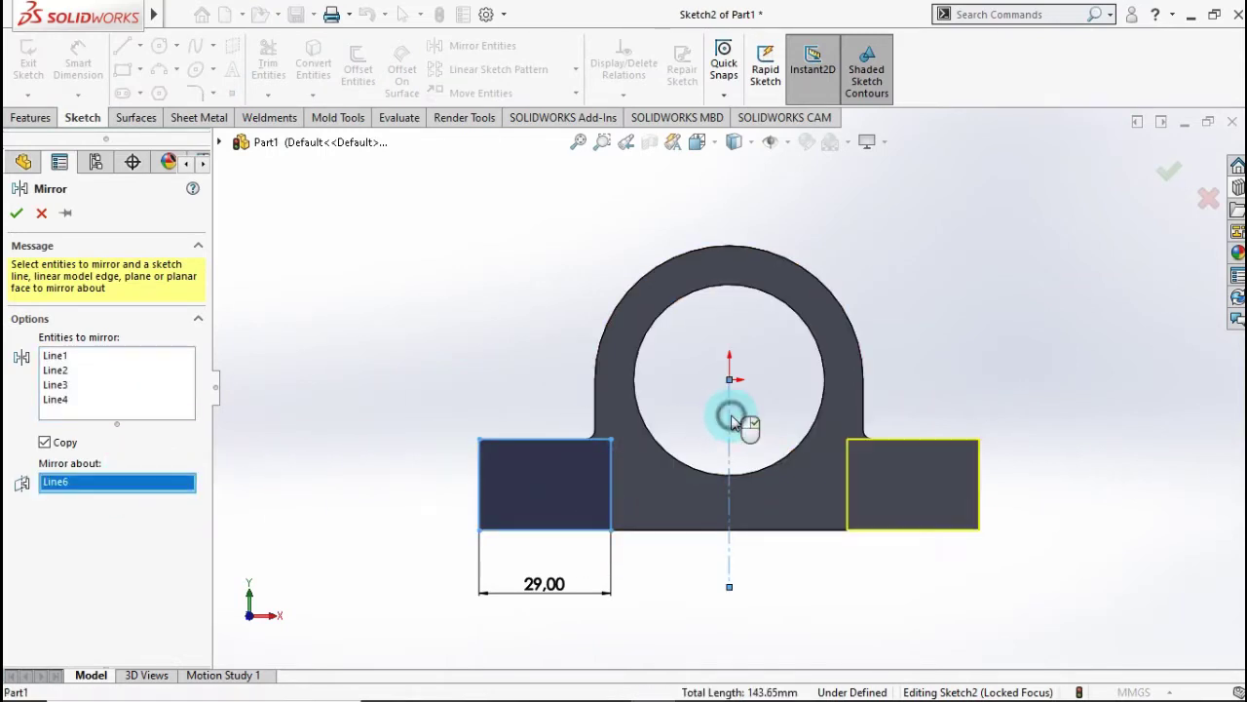
{"action": "left_click", "coordinate": [1169, 177]}
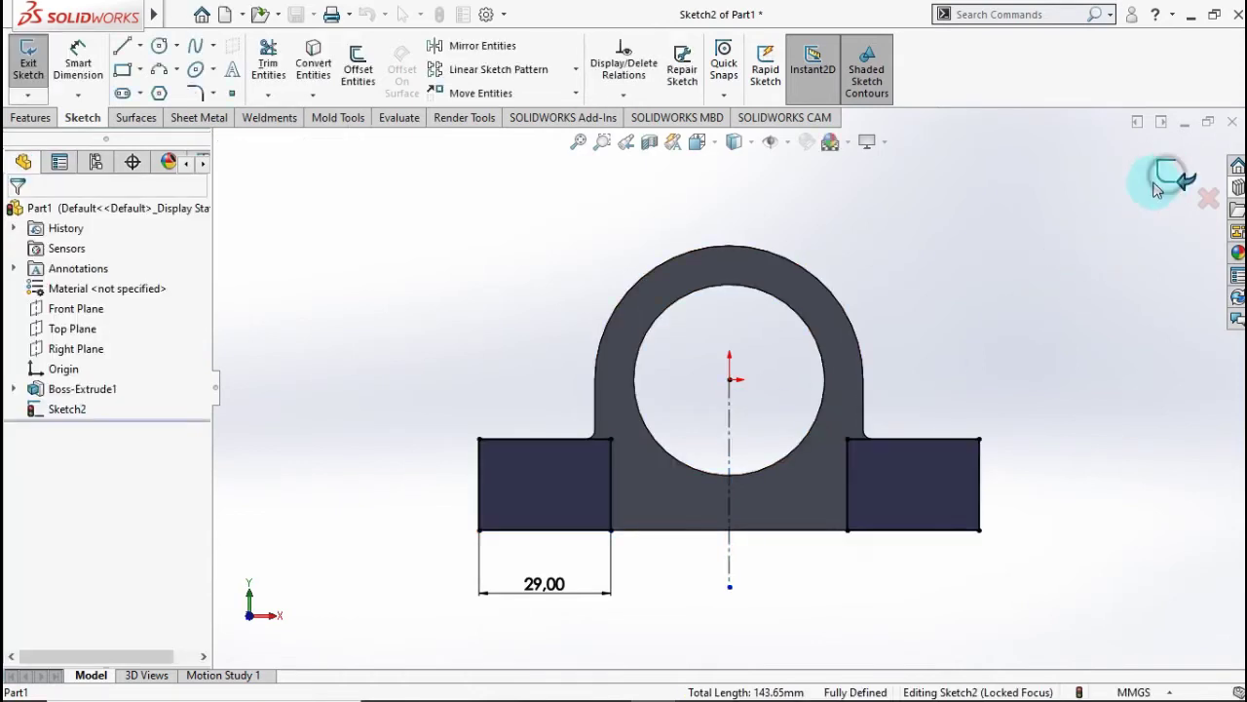
Extrude both 29 mm foot rectangles 3 mm out as raised pads (Boss-Extrude2).
{"action": "left_click", "coordinate": [14, 119]}
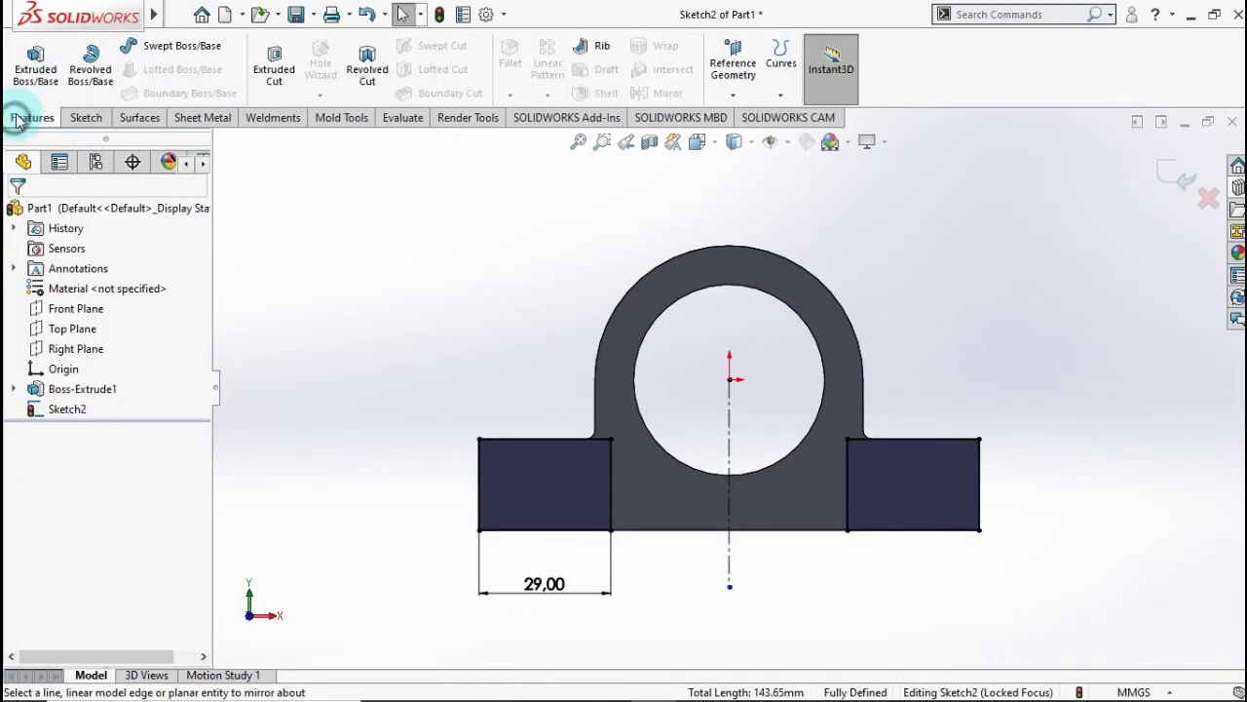
{"action": "left_click", "coordinate": [23, 74]}
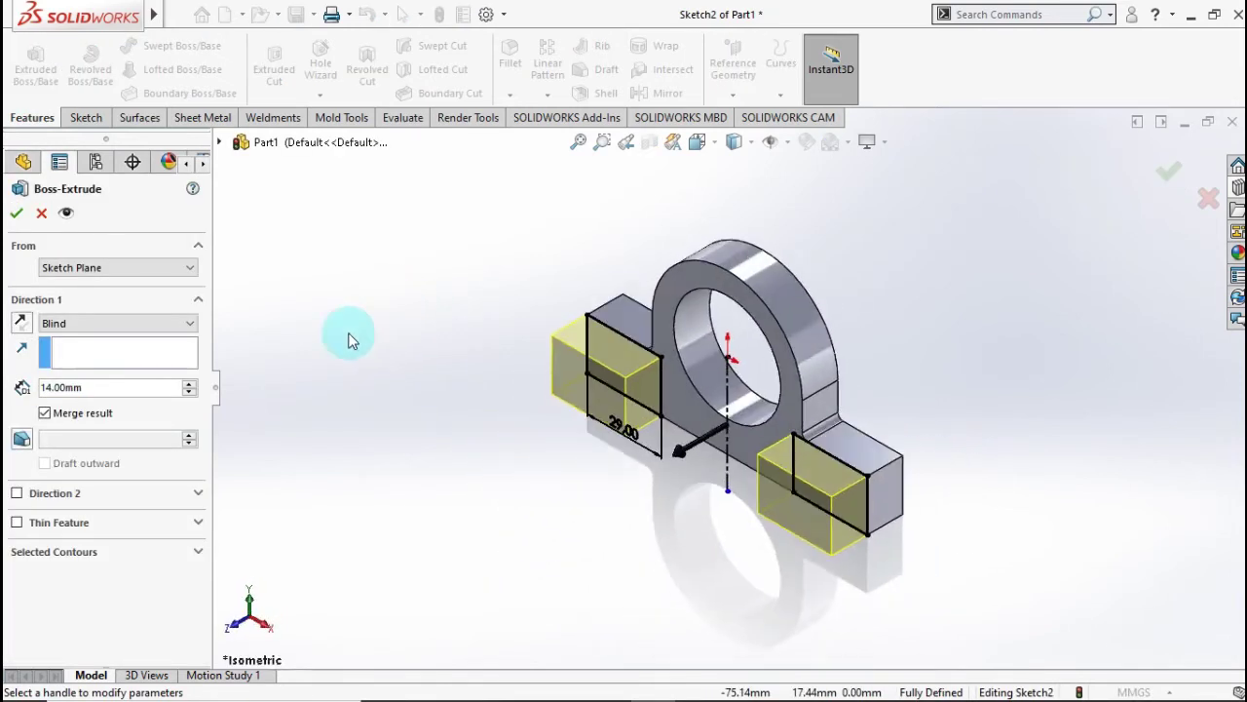
{"action": "type", "text": "3"}
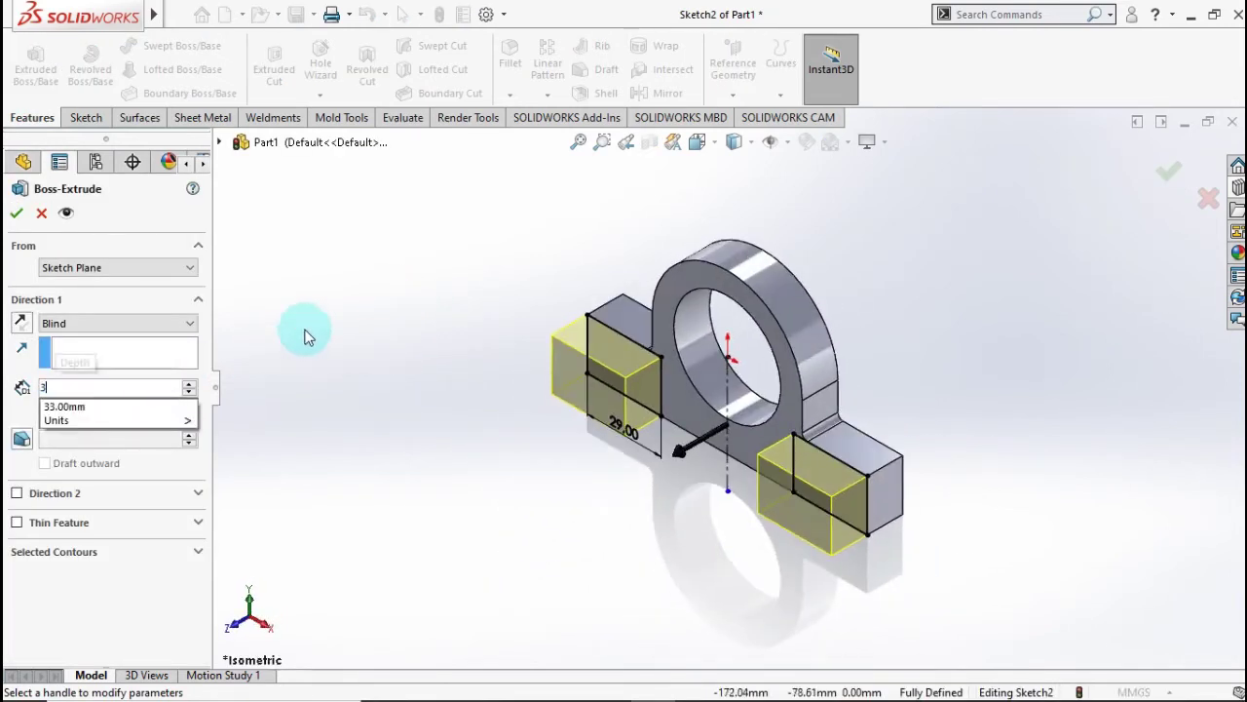
{"action": "key", "text": "Return"}
{"action": "left_click", "coordinate": [19, 215]}
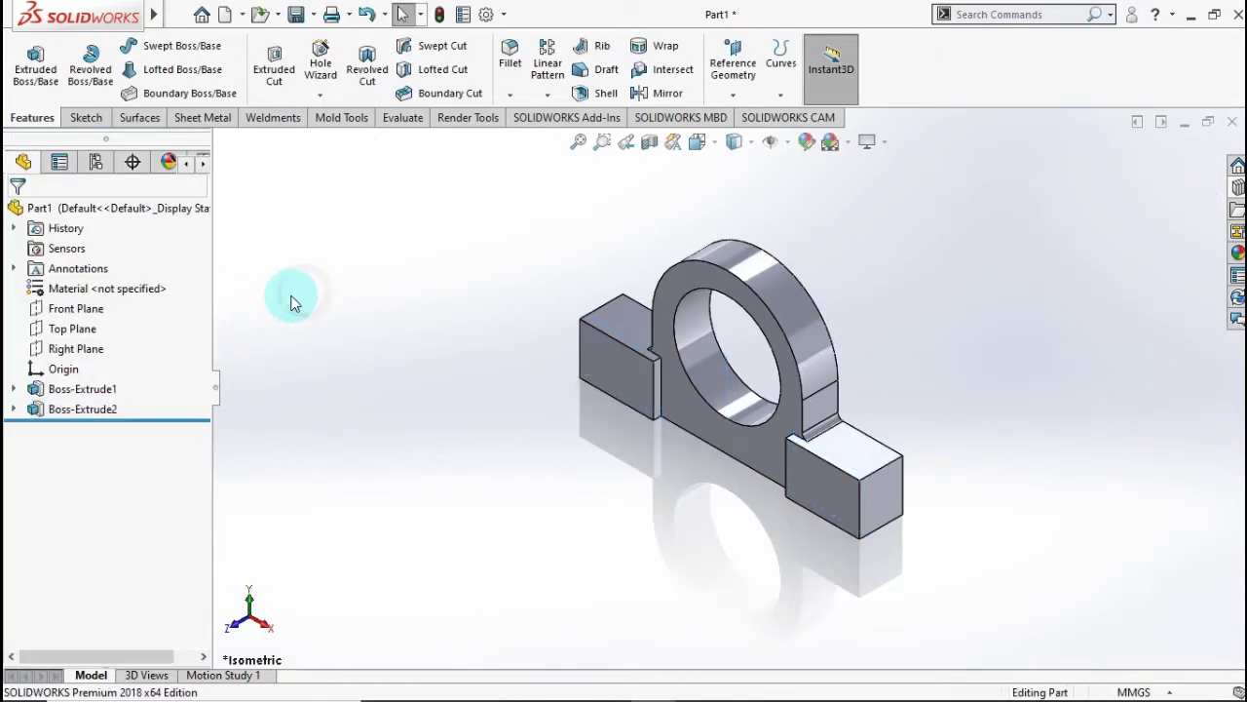
Mirror Boss-Extrude2 across the Front Plane to add the matching foot pad on the back.
{"action": "left_click", "coordinate": [654, 93]}
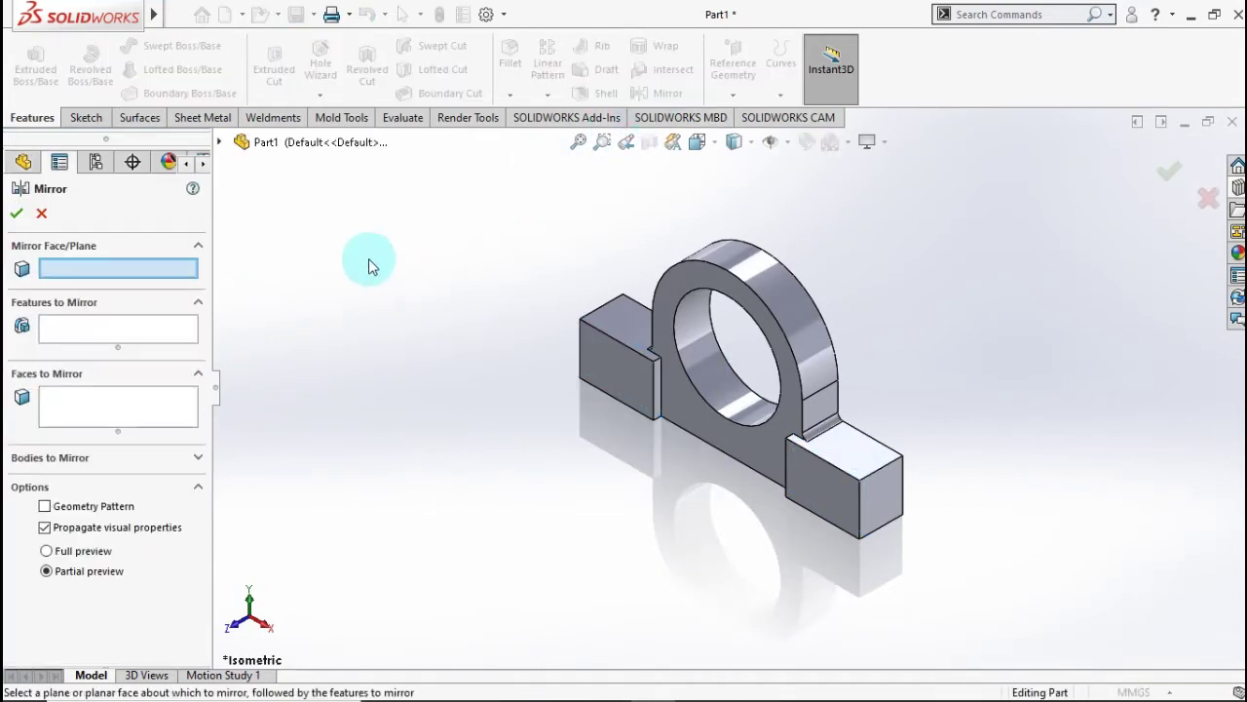
{"action": "left_click", "coordinate": [220, 143]}
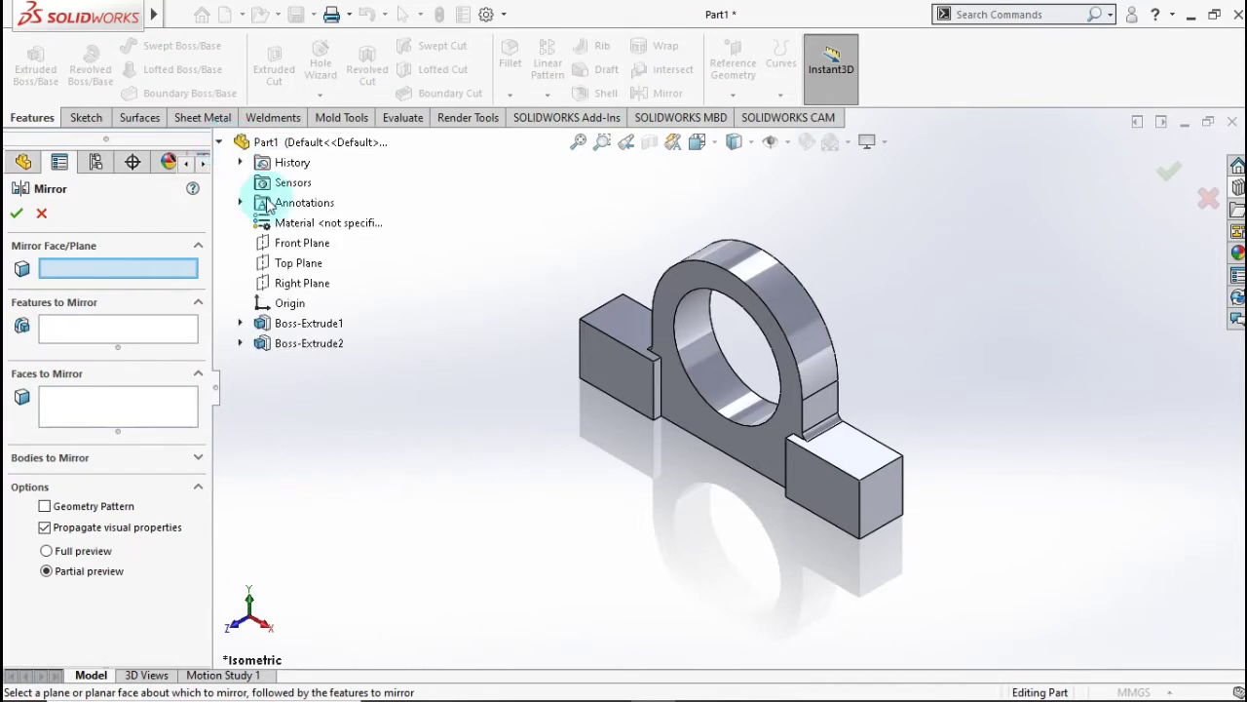
{"action": "left_click", "coordinate": [291, 247]}
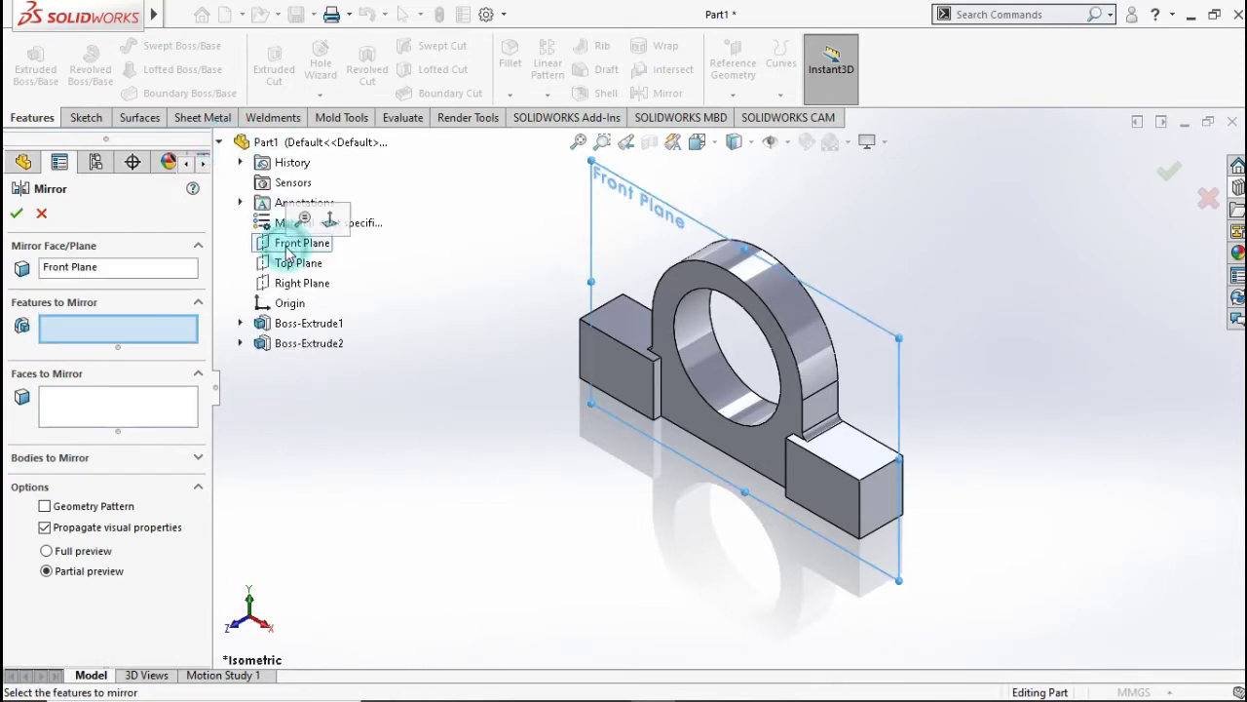
{"action": "left_click", "coordinate": [290, 346]}
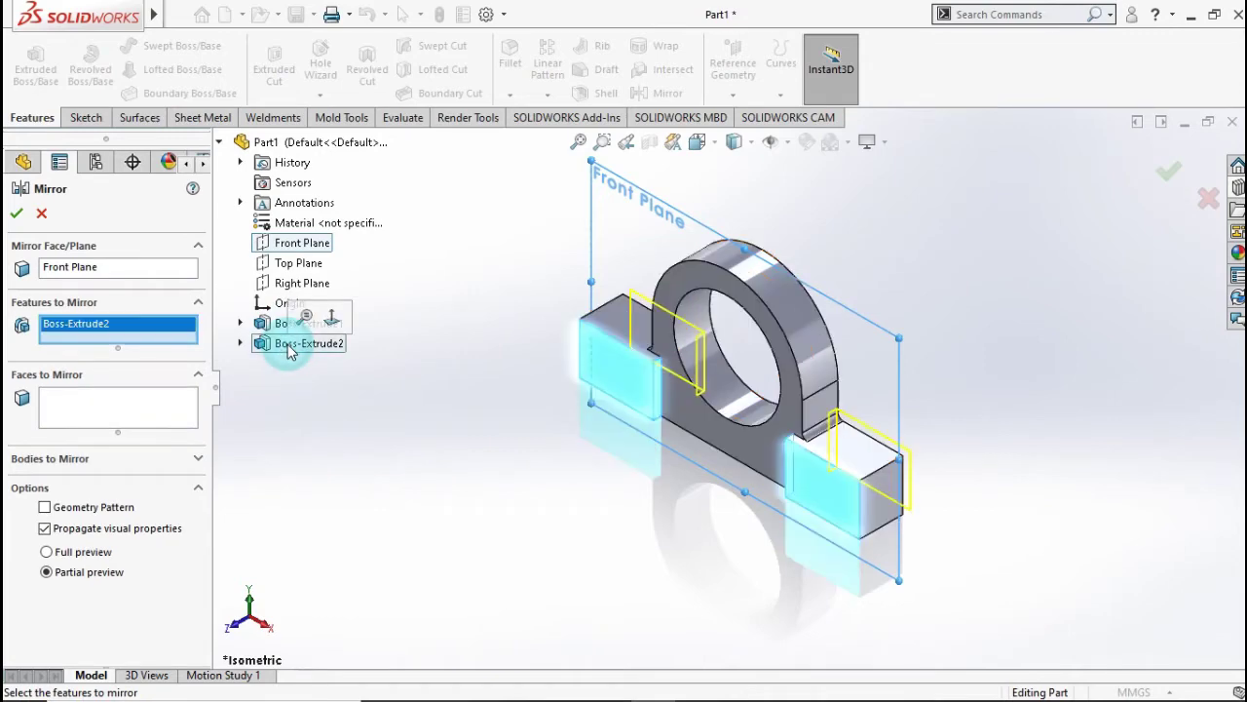
{"action": "left_click", "coordinate": [15, 216]}
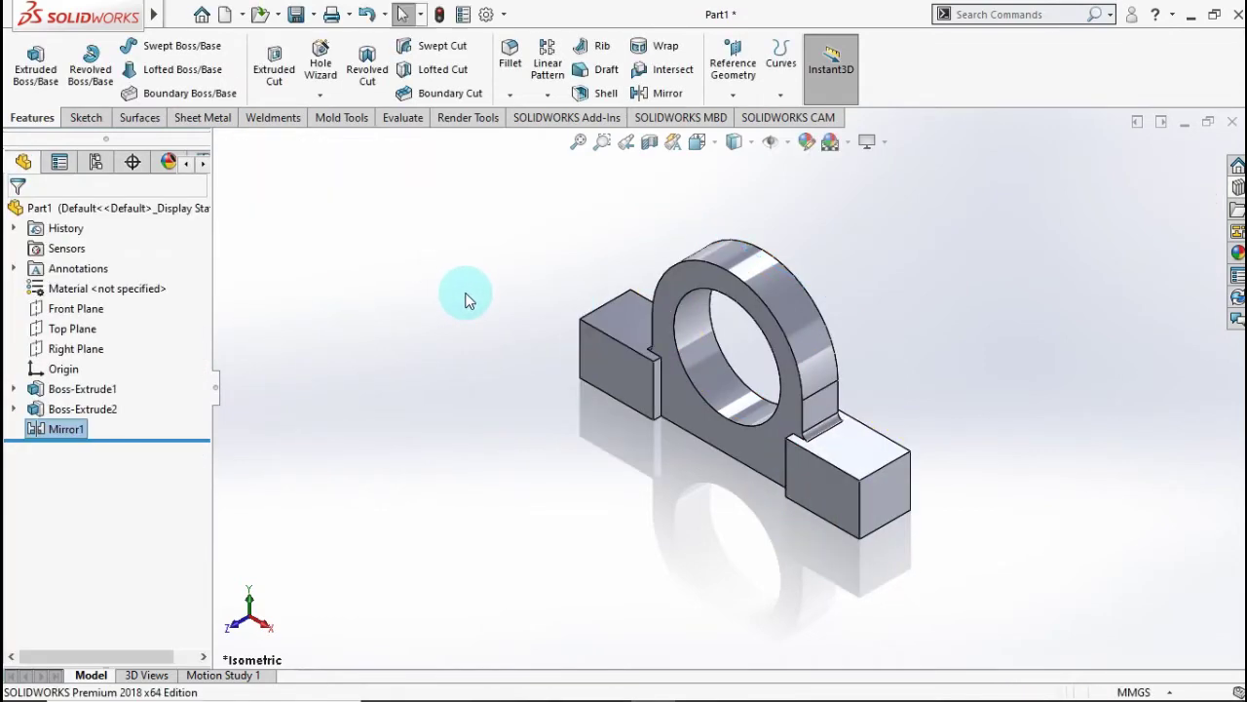
Start a Front Plane sketch and draw a vertical centerline down from the origin.
{"action": "mouse_move", "coordinate": [481, 303]}
{"action": "middle_mouse_down"}
{"action": "mouse_move", "coordinate": [481, 263]}
{"action": "mouse_move", "coordinate": [515, 217]}
{"action": "mouse_move", "coordinate": [581, 223]}
{"action": "mouse_move", "coordinate": [566, 262]}
{"action": "mouse_move", "coordinate": [529, 273]}
{"action": "mouse_move", "coordinate": [510, 301]}
{"action": "middle_mouse_up"}
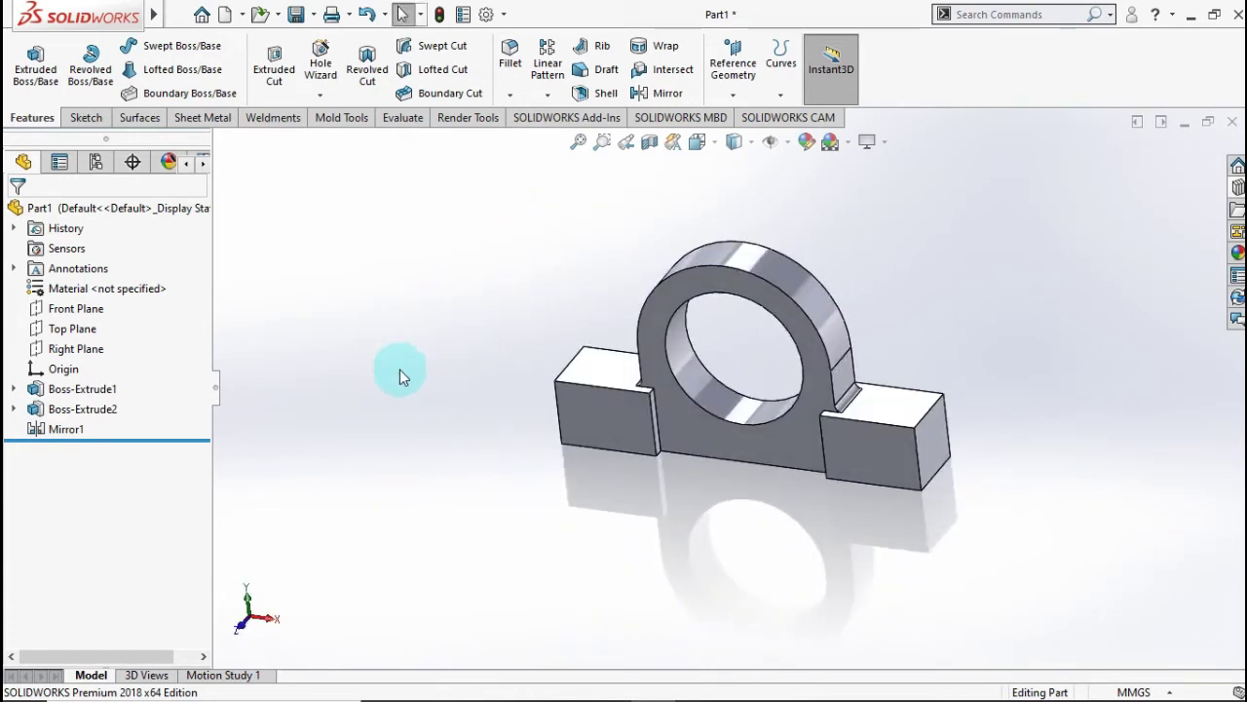
{"action": "left_click", "coordinate": [82, 312]}
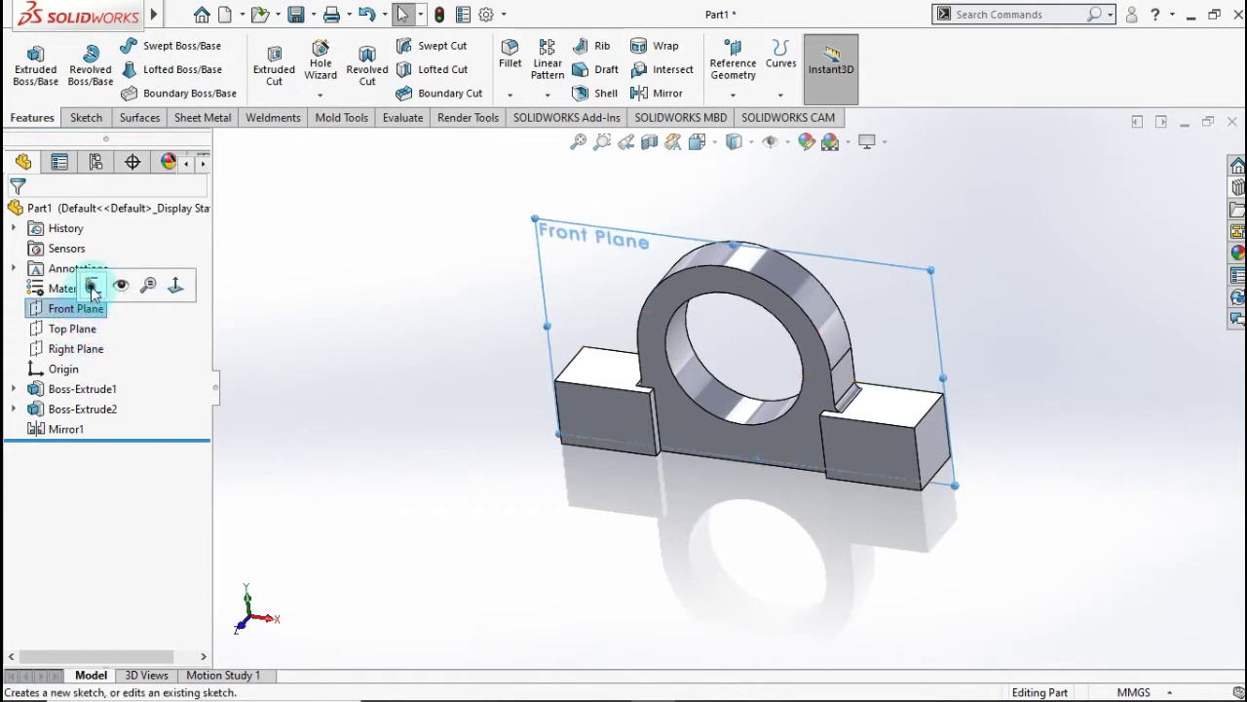
{"action": "left_click", "coordinate": [91, 285]}
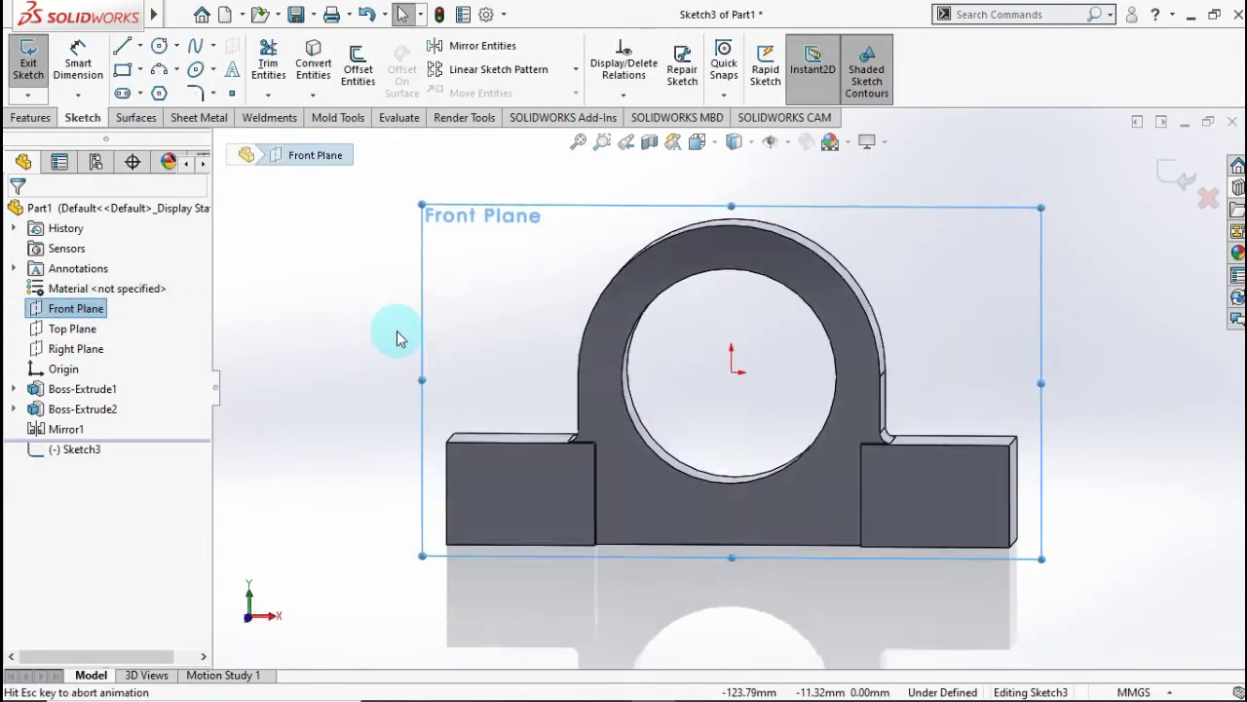
{"action": "left_click", "coordinate": [140, 45]}
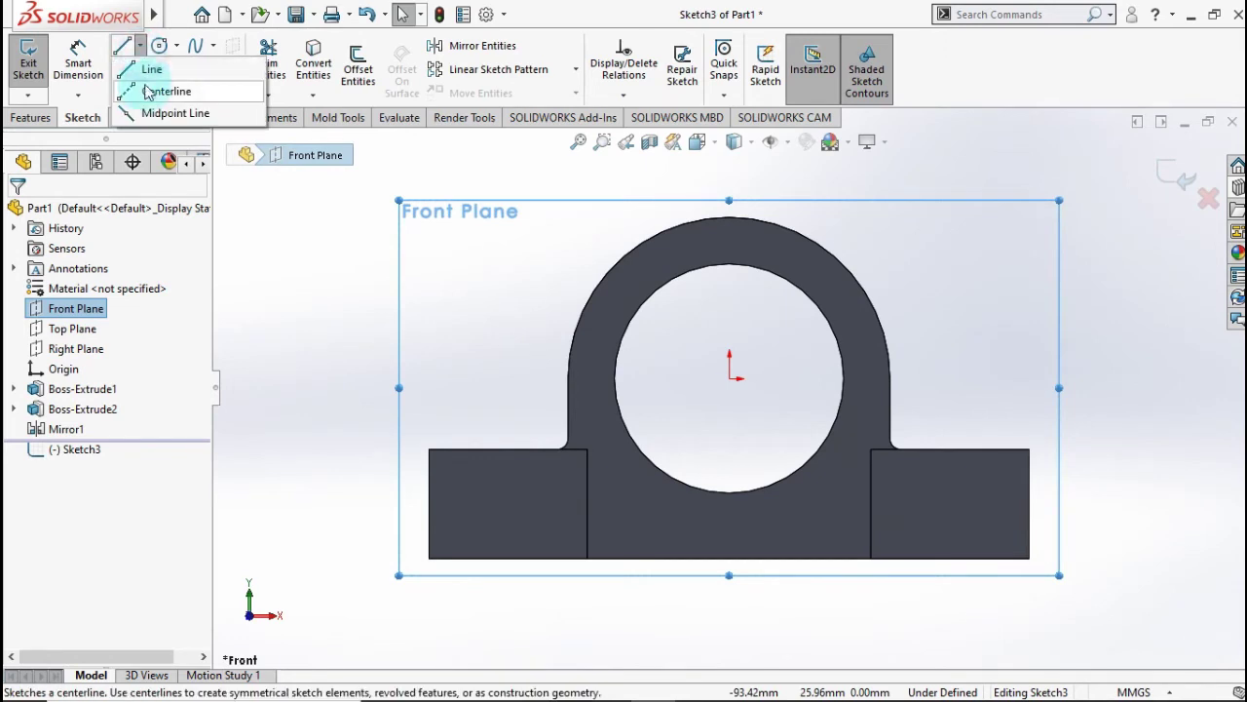
{"action": "left_click", "coordinate": [164, 86]}
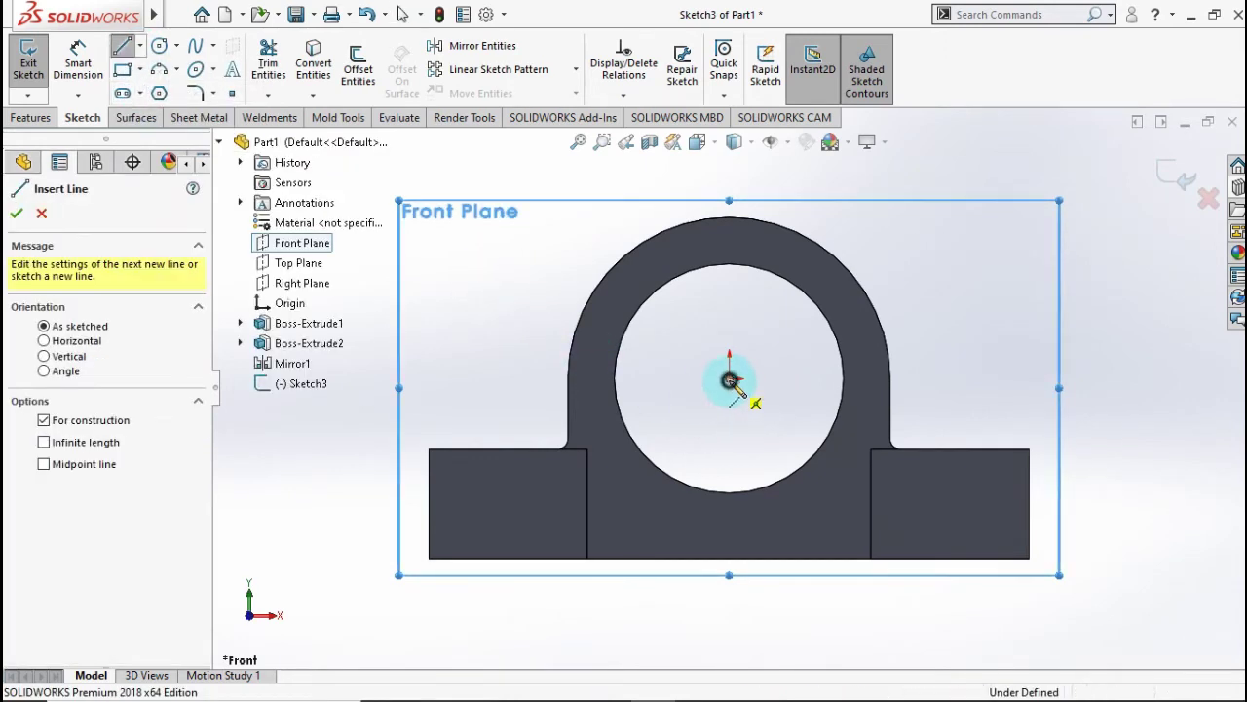
{"action": "left_click", "coordinate": [729, 380]}
{"action": "left_click", "coordinate": [730, 621]}
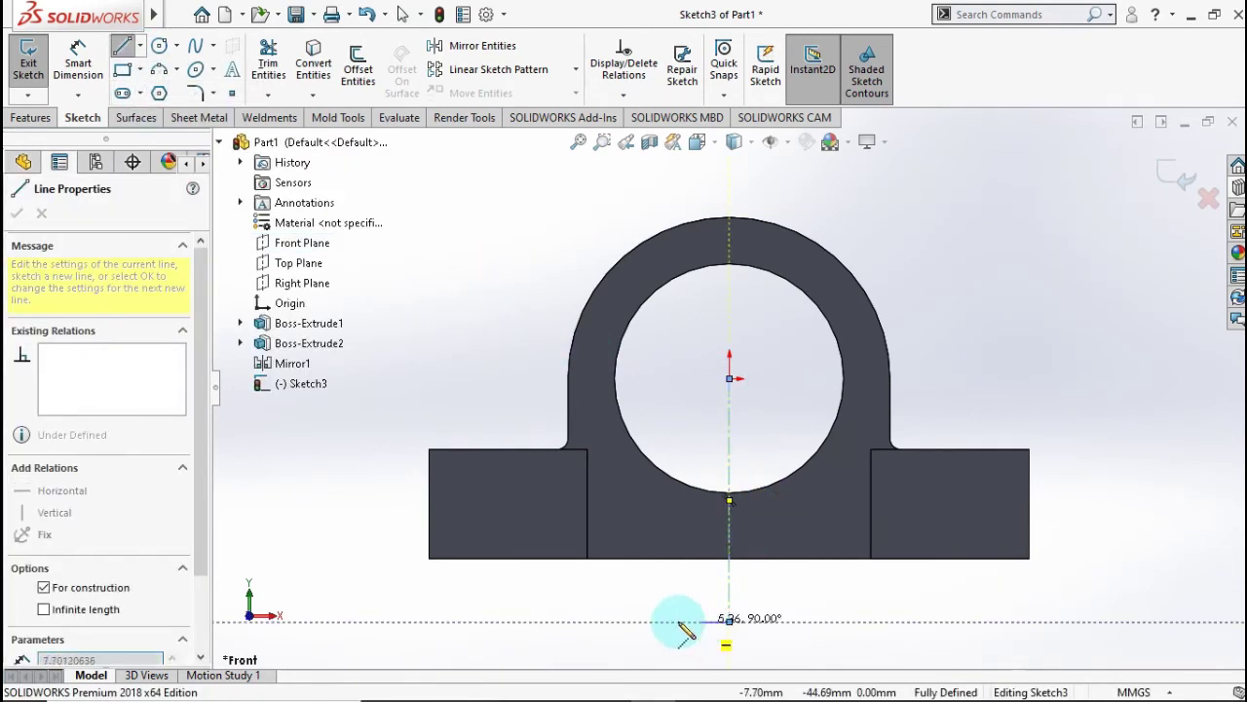
{"action": "key", "text": "Escape"}
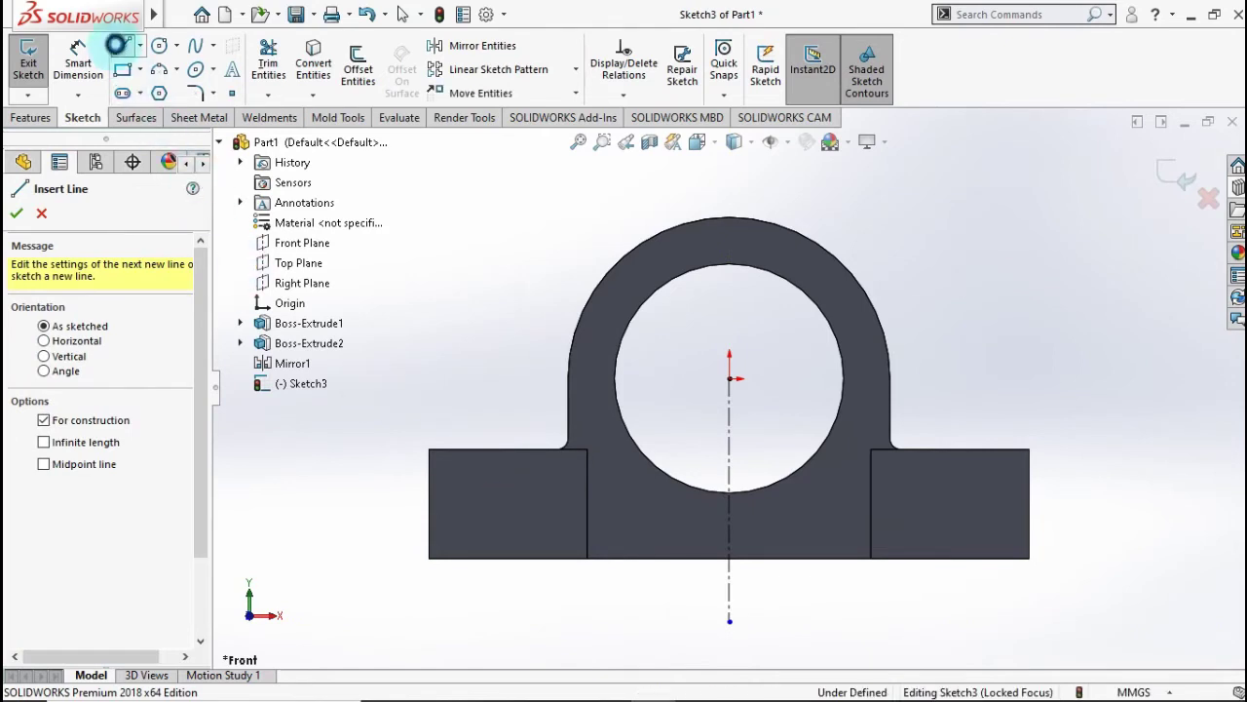
Draw a closed trapezoid profile rising from the base's bottom edge.
{"action": "left_click", "coordinate": [115, 45]}
{"action": "left_click", "coordinate": [644, 561]}
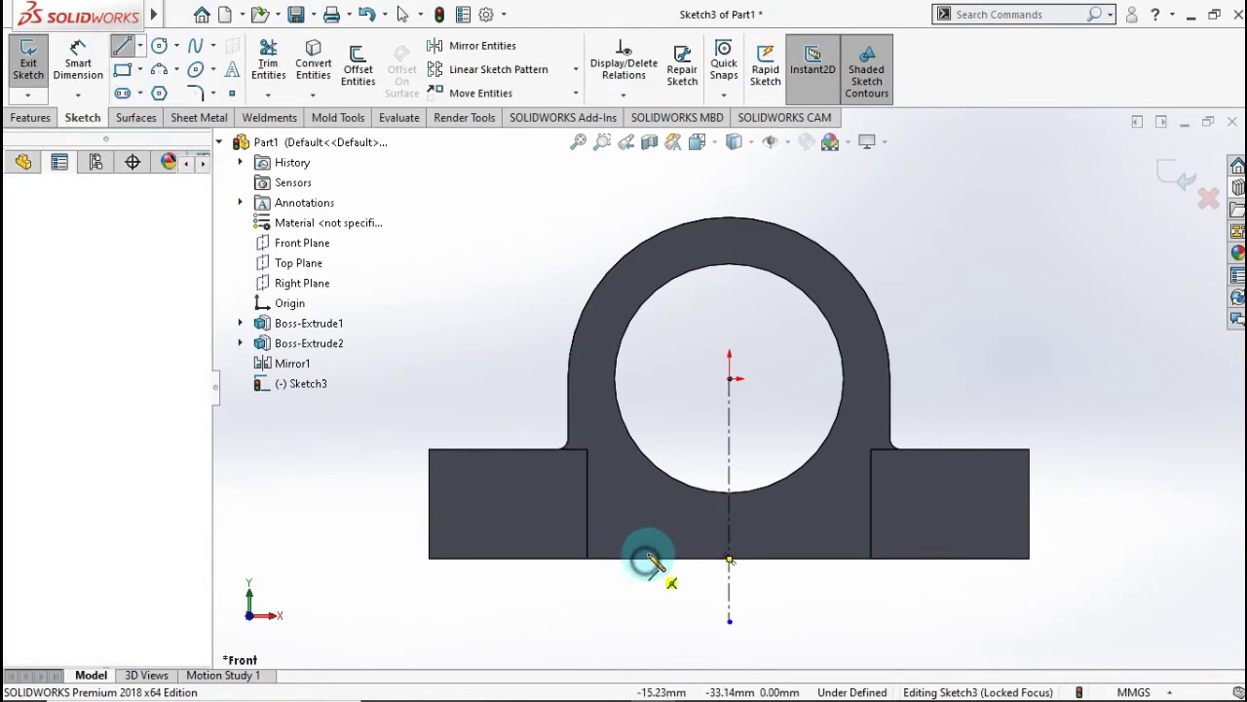
{"action": "left_click", "coordinate": [654, 534]}
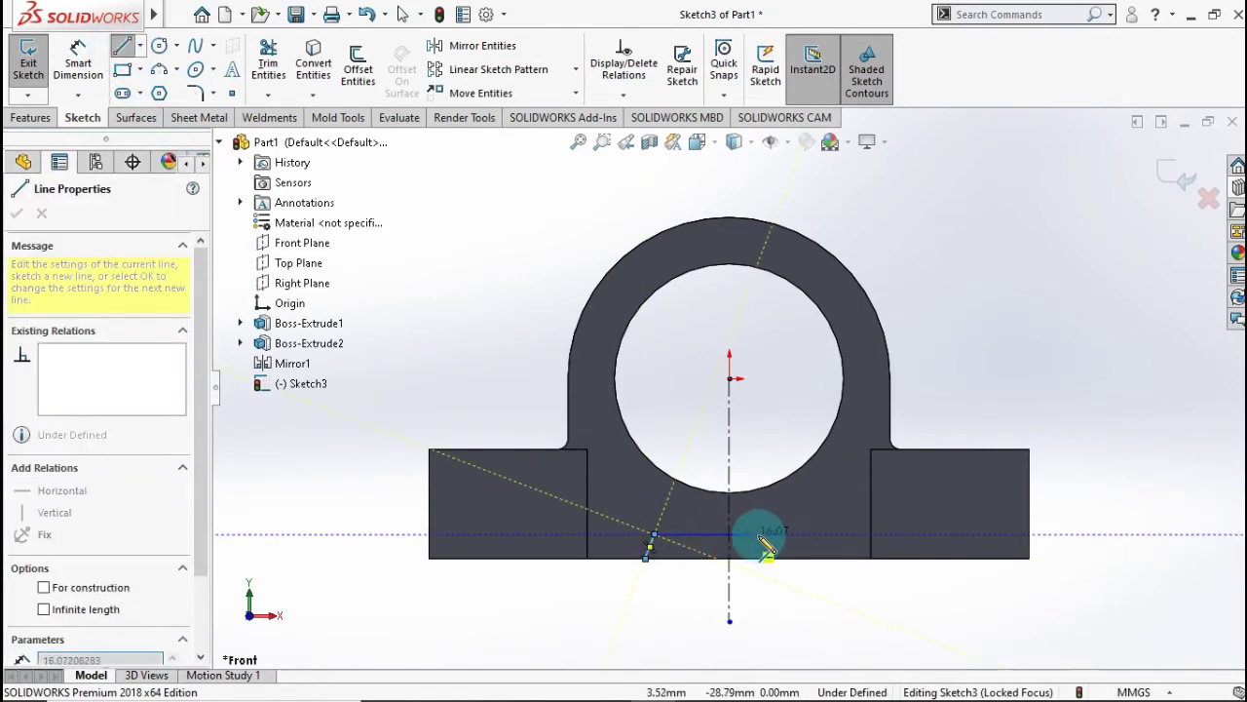
{"action": "left_click", "coordinate": [789, 535]}
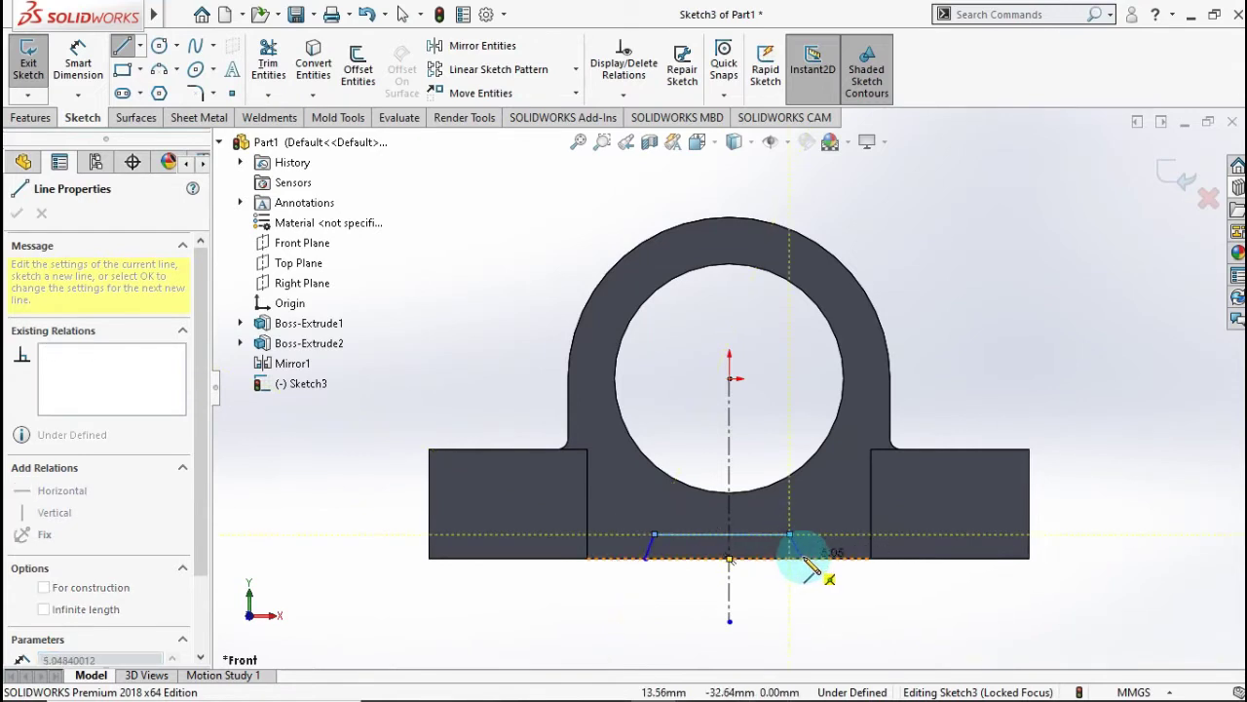
{"action": "left_click", "coordinate": [802, 557]}
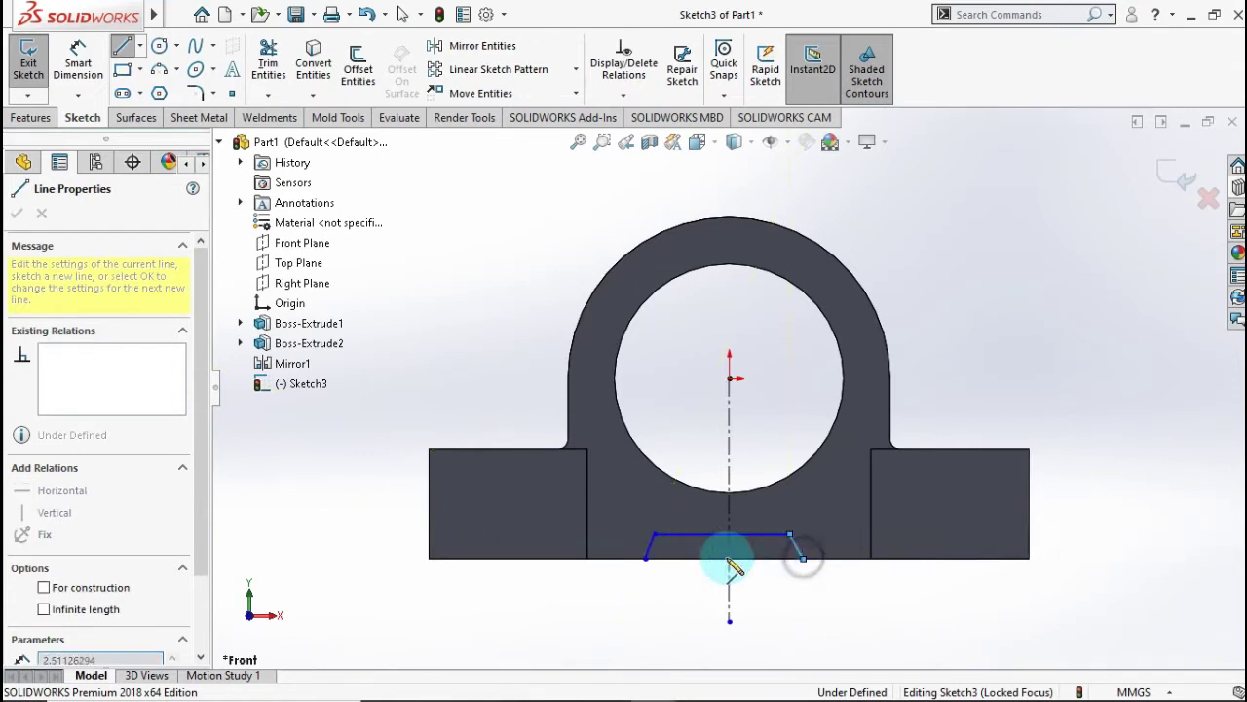
{"action": "left_click", "coordinate": [647, 559]}
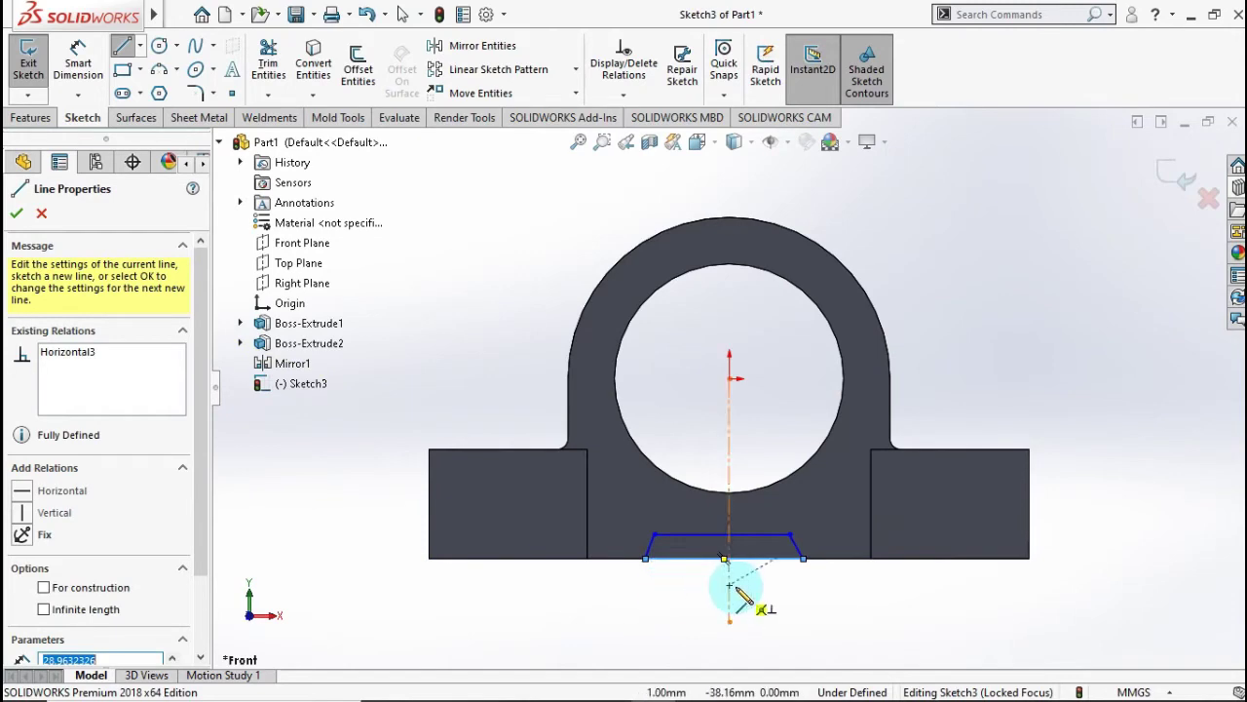
{"action": "scroll", "coordinate": [730, 590], "scroll_direction": "down", "scroll_amount": 2}
{"action": "scroll", "coordinate": [731, 555], "scroll_direction": "down", "scroll_amount": 2}
Make the trapezoid's two bottom corners symmetric about the centerline.
{"action": "key", "text": "Escape"}
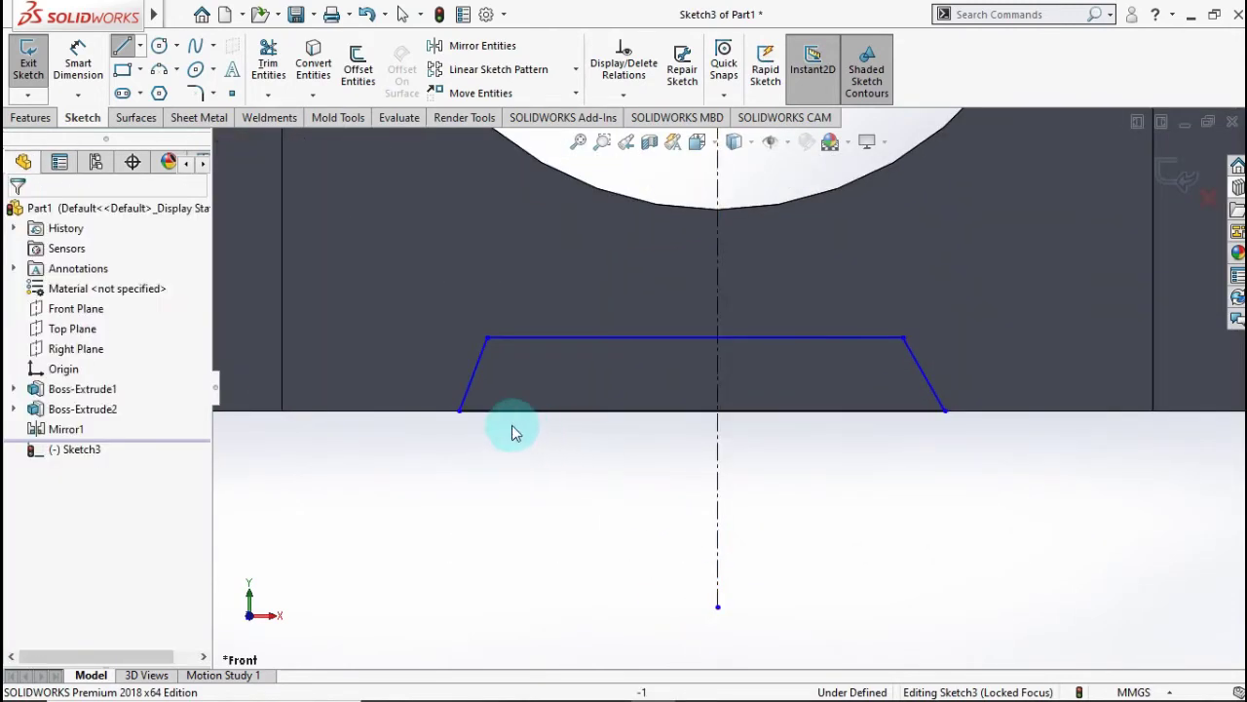
{"action": "left_click", "coordinate": [946, 411], "text": "ctrl"}
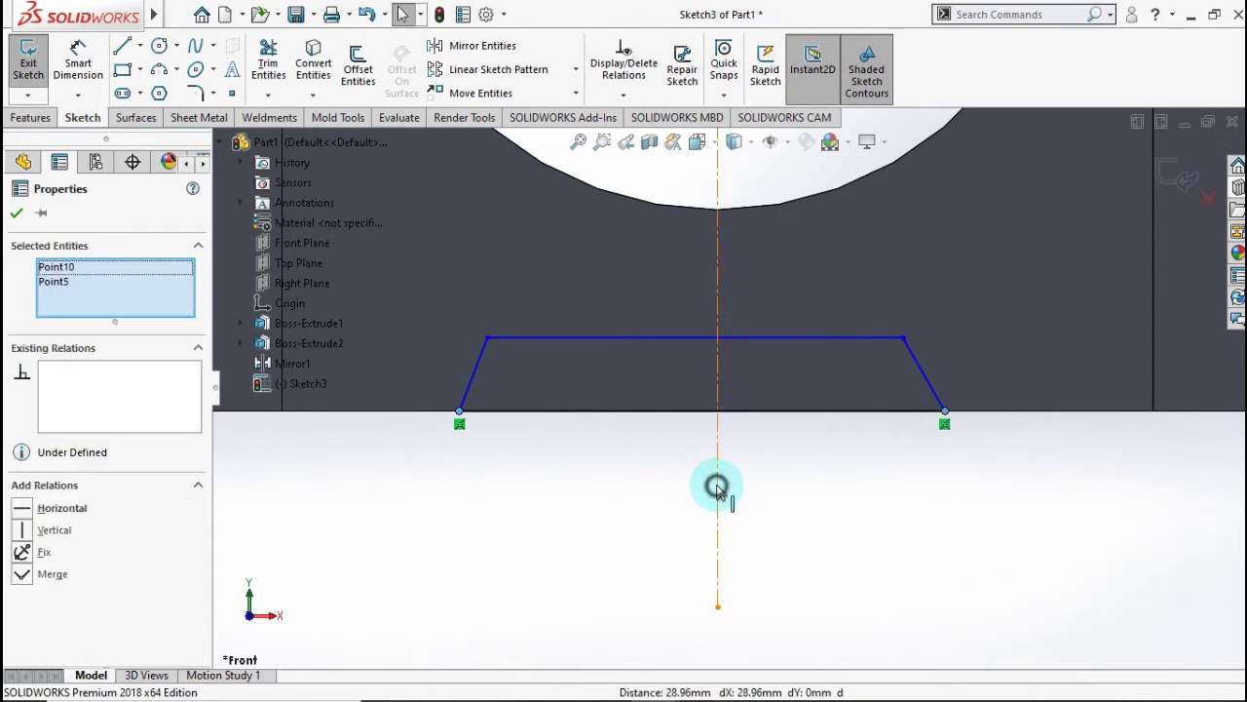
{"action": "left_click", "coordinate": [718, 487], "text": "ctrl"}
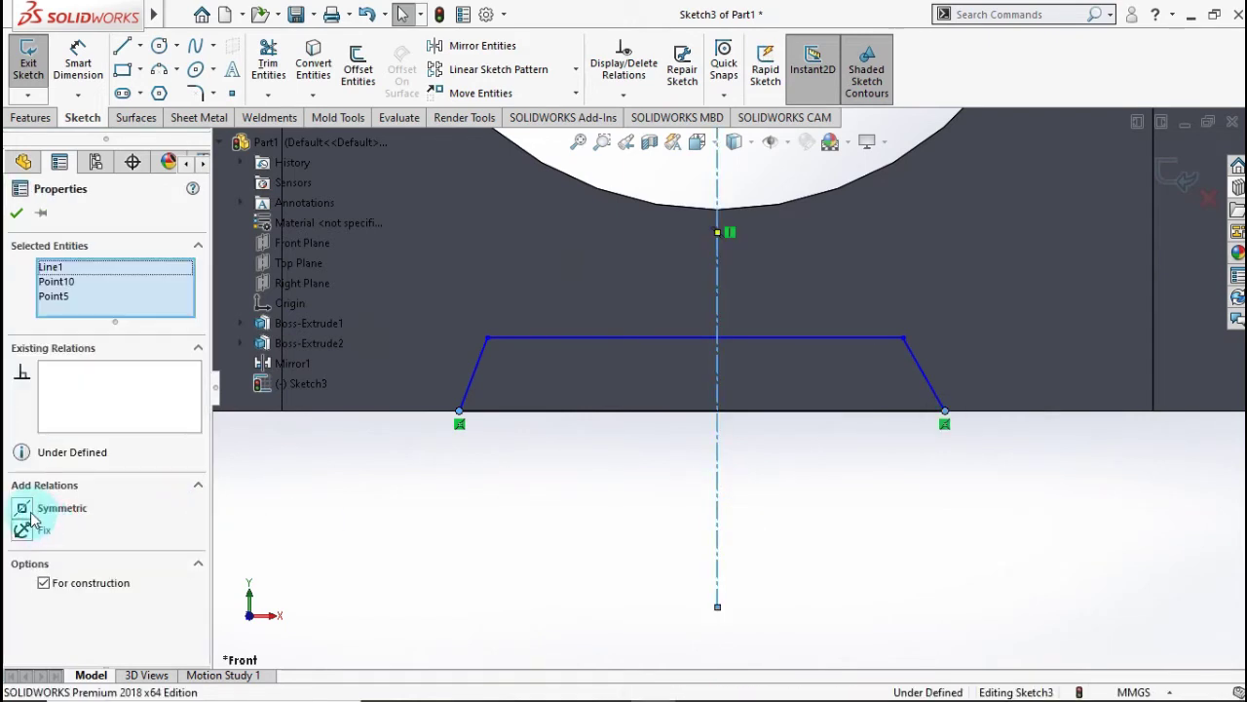
{"action": "left_click", "coordinate": [15, 216]}
Make the trapezoid's two top corners symmetric about the centerline as well.
{"action": "left_click", "coordinate": [486, 337]}
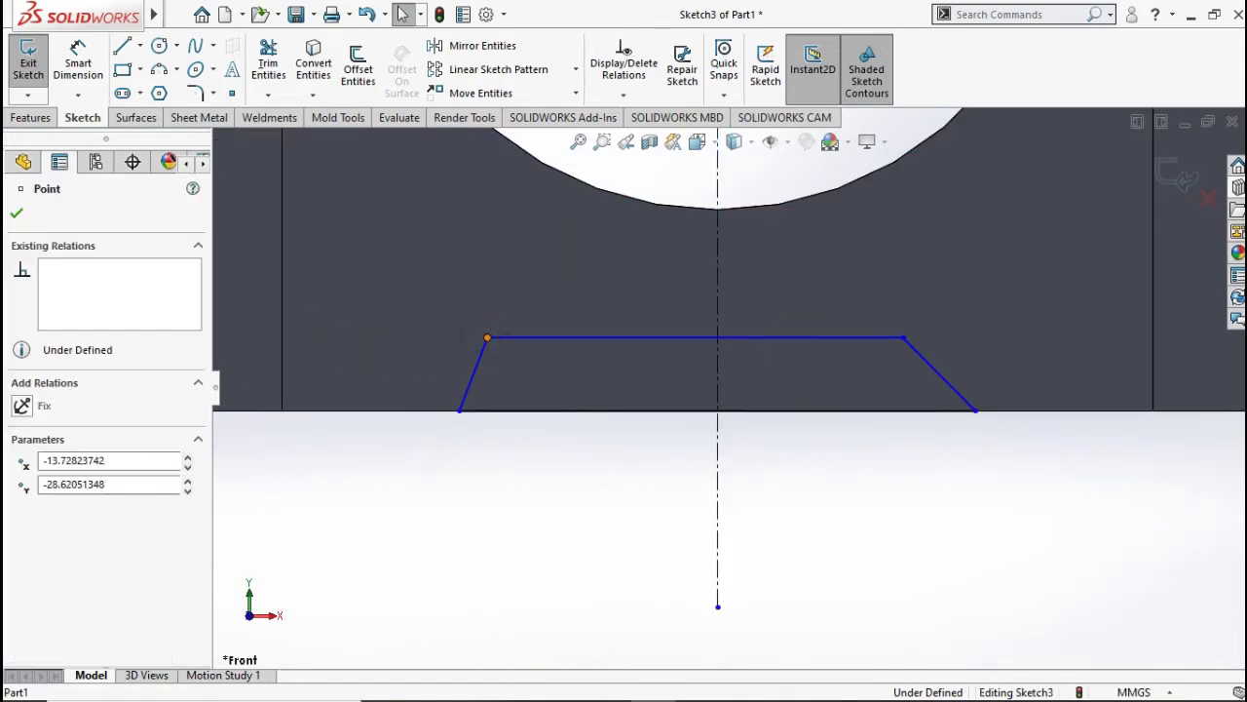
{"action": "left_click", "coordinate": [903, 337]}
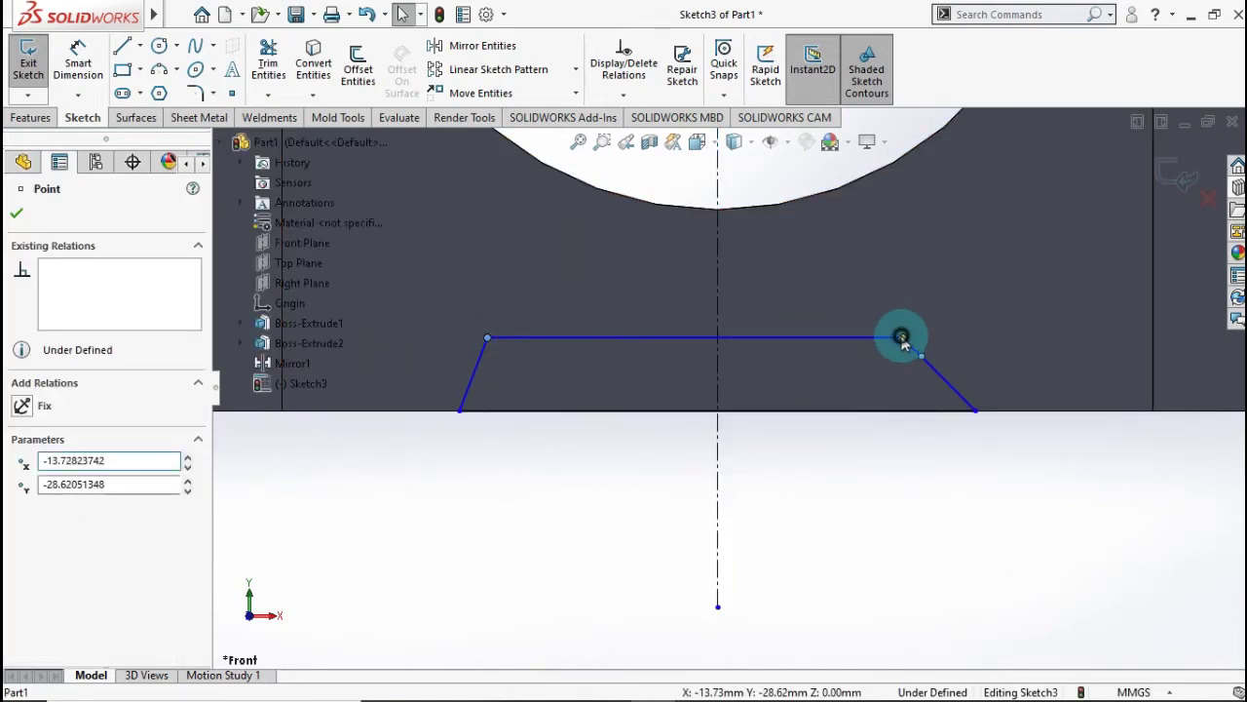
{"action": "left_click", "coordinate": [717, 308], "text": "ctrl"}
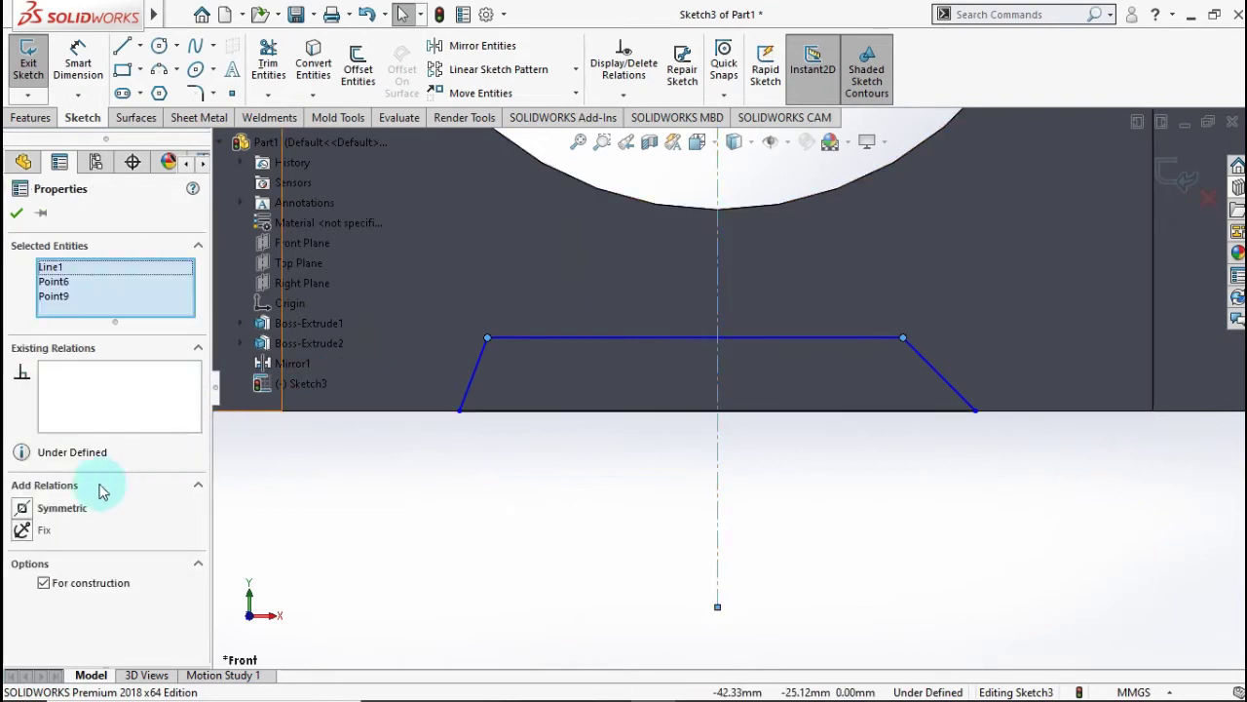
{"action": "left_click", "coordinate": [18, 214]}
{"action": "left_click", "coordinate": [78, 60]}
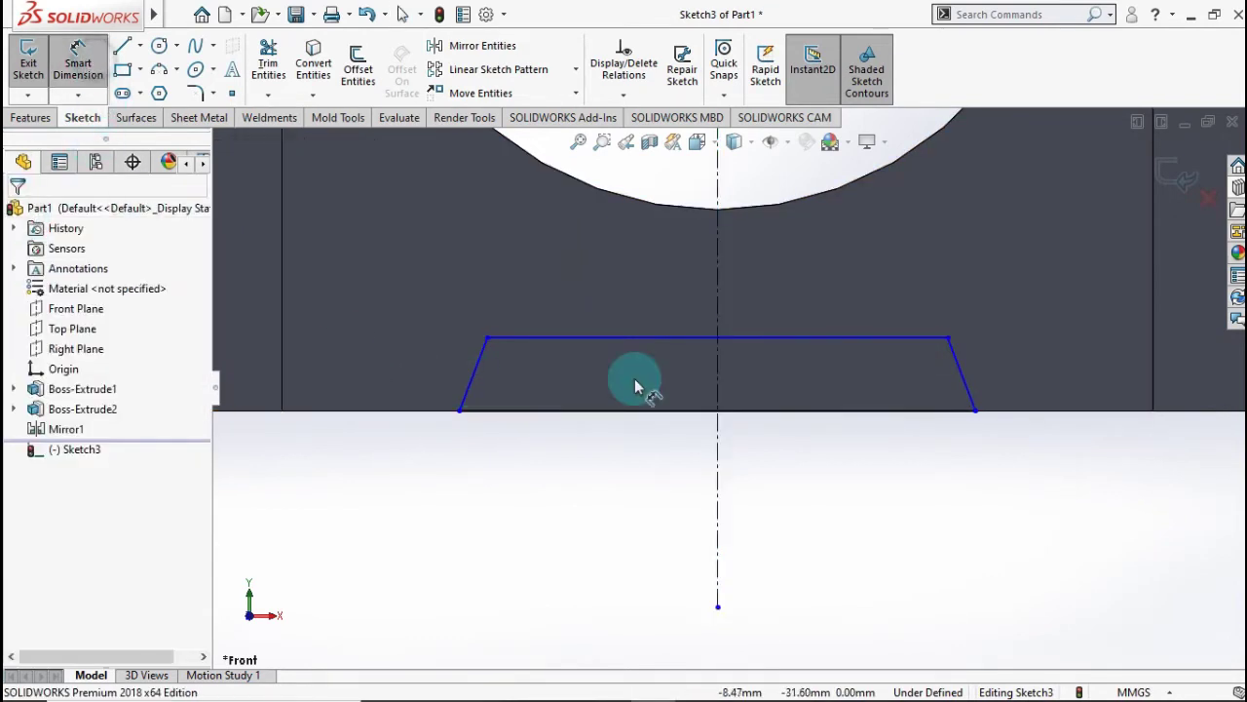
Dimension the trapezoid's bottom width to 39 mm and top width to 33 mm.
{"action": "left_click", "coordinate": [679, 414]}
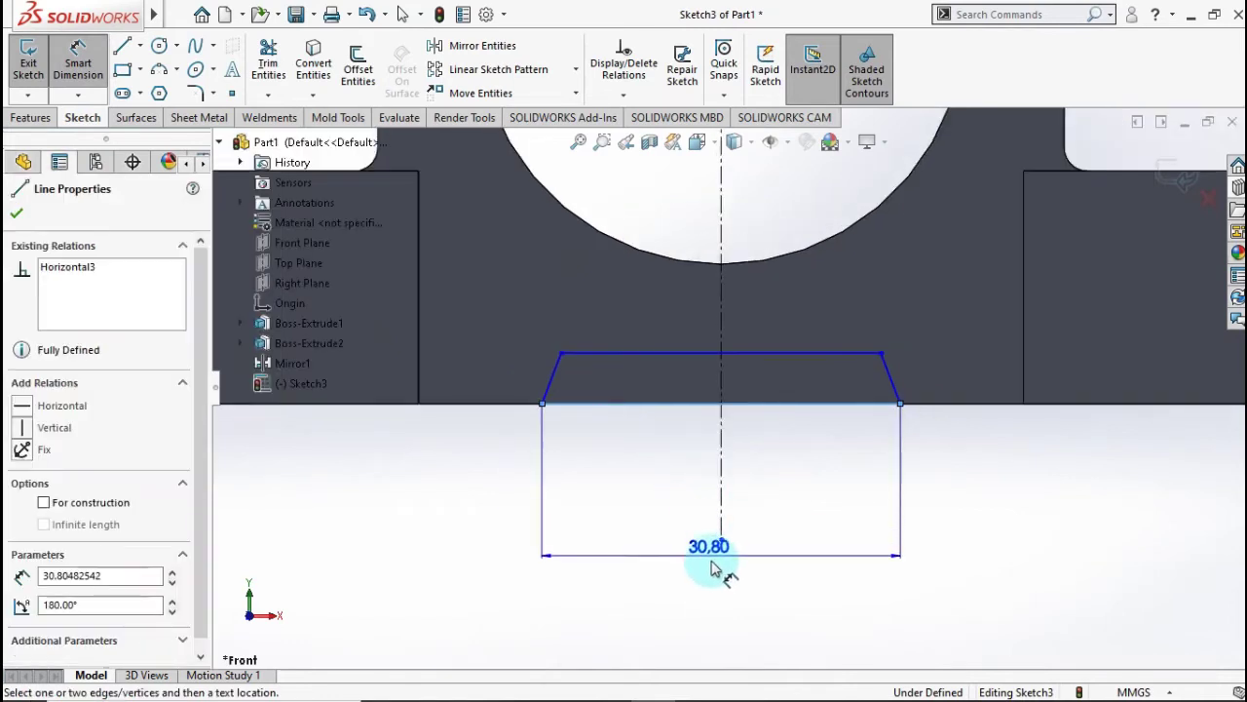
{"action": "left_click", "coordinate": [717, 612]}
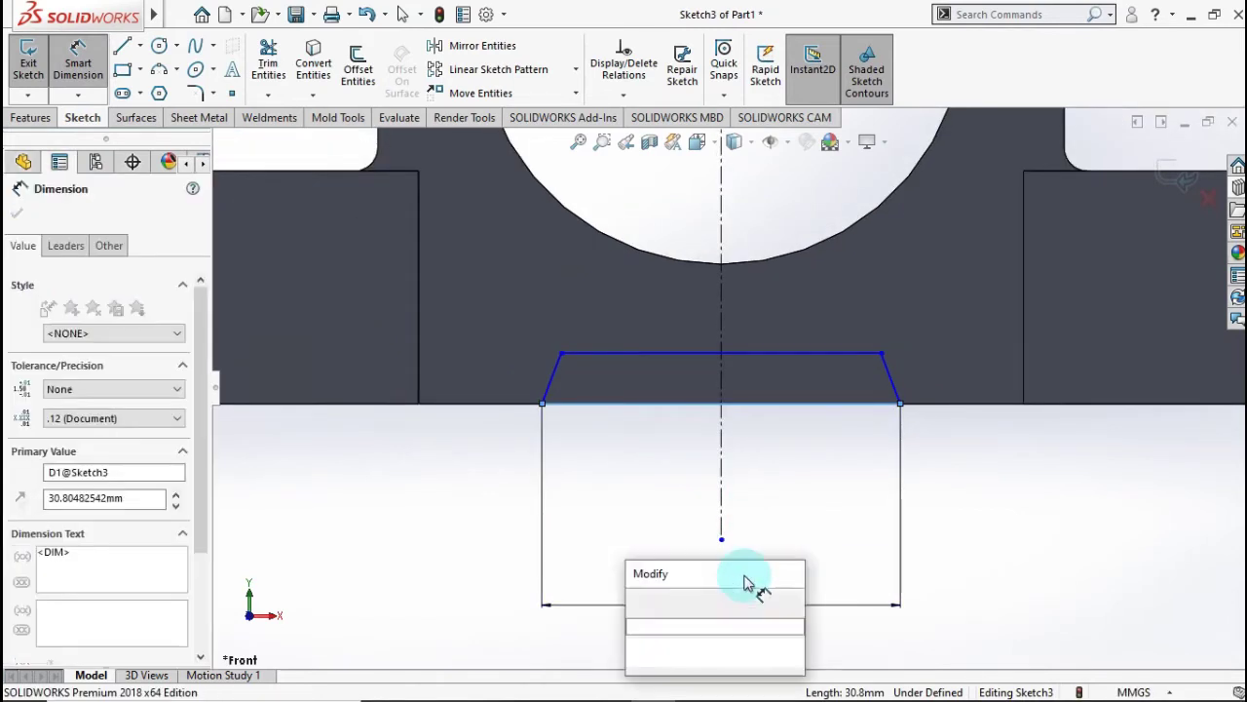
{"action": "type", "text": "30"}
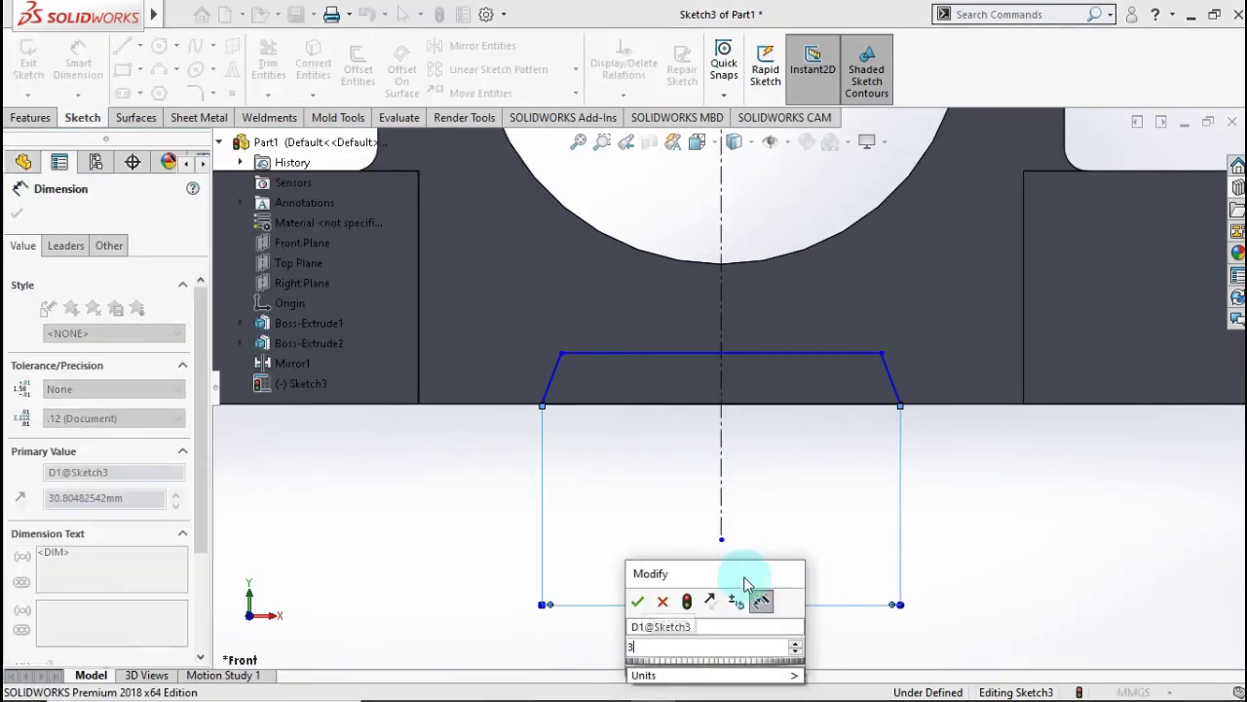
{"action": "type", "text": "9"}
{"action": "left_click", "coordinate": [637, 600]}
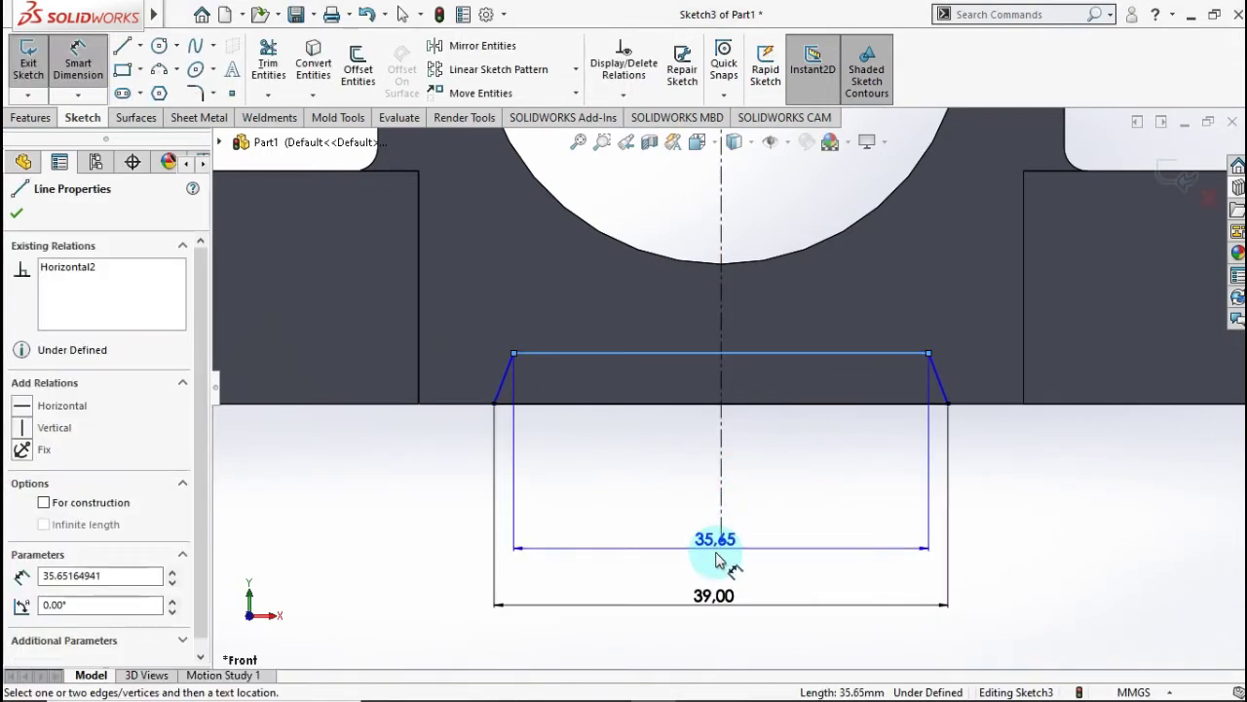
{"action": "left_click", "coordinate": [721, 565]}
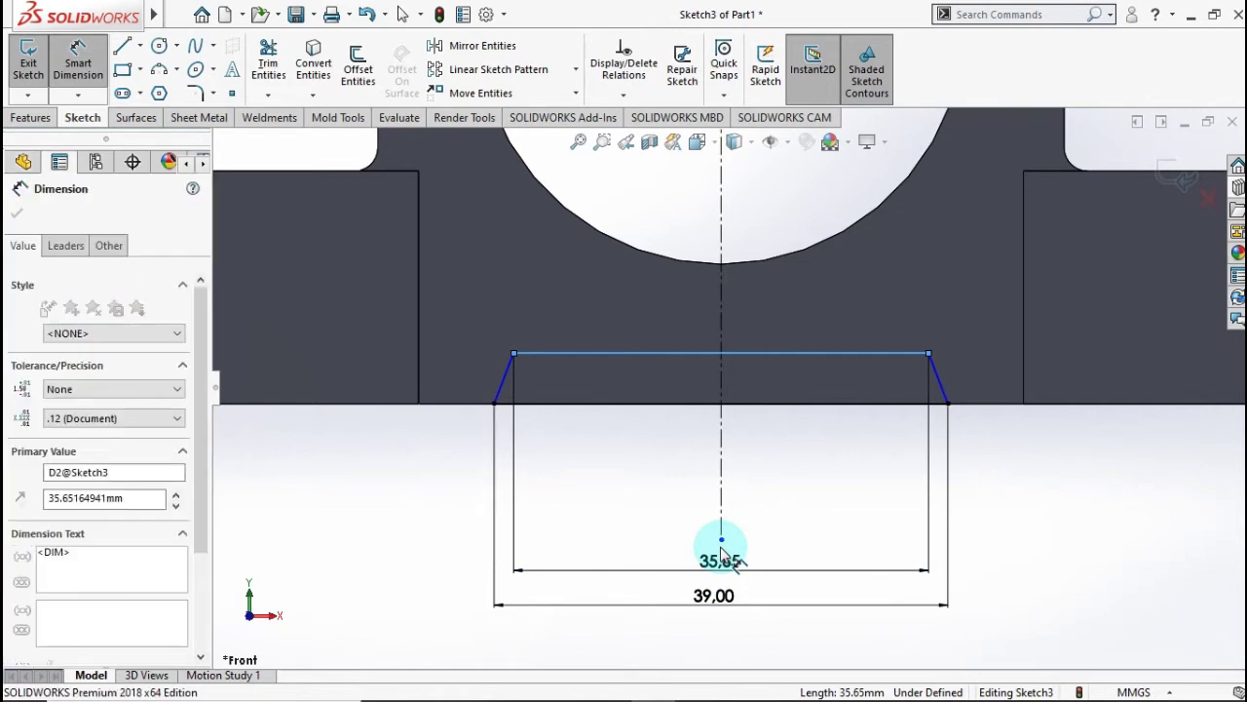
{"action": "left_click", "coordinate": [645, 567]}
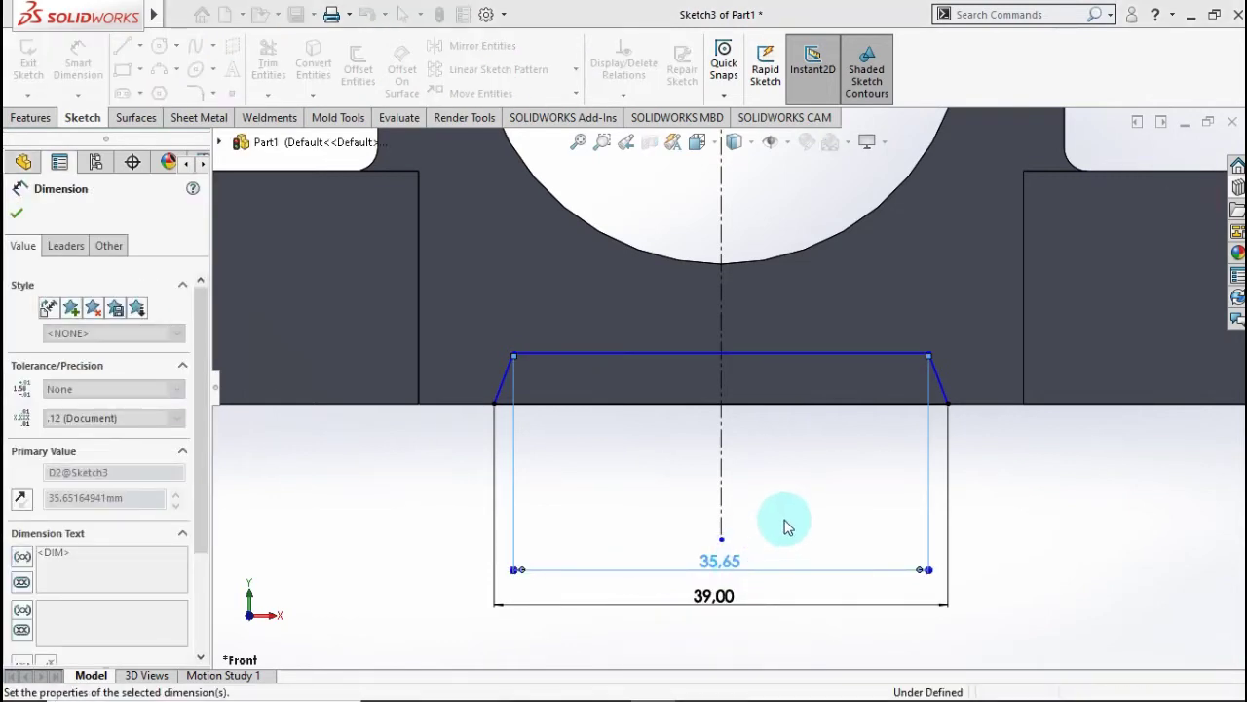
Set the trapezoid's depth to 3 mm so the sketch is fully defined.
{"action": "left_click", "coordinate": [877, 401]}
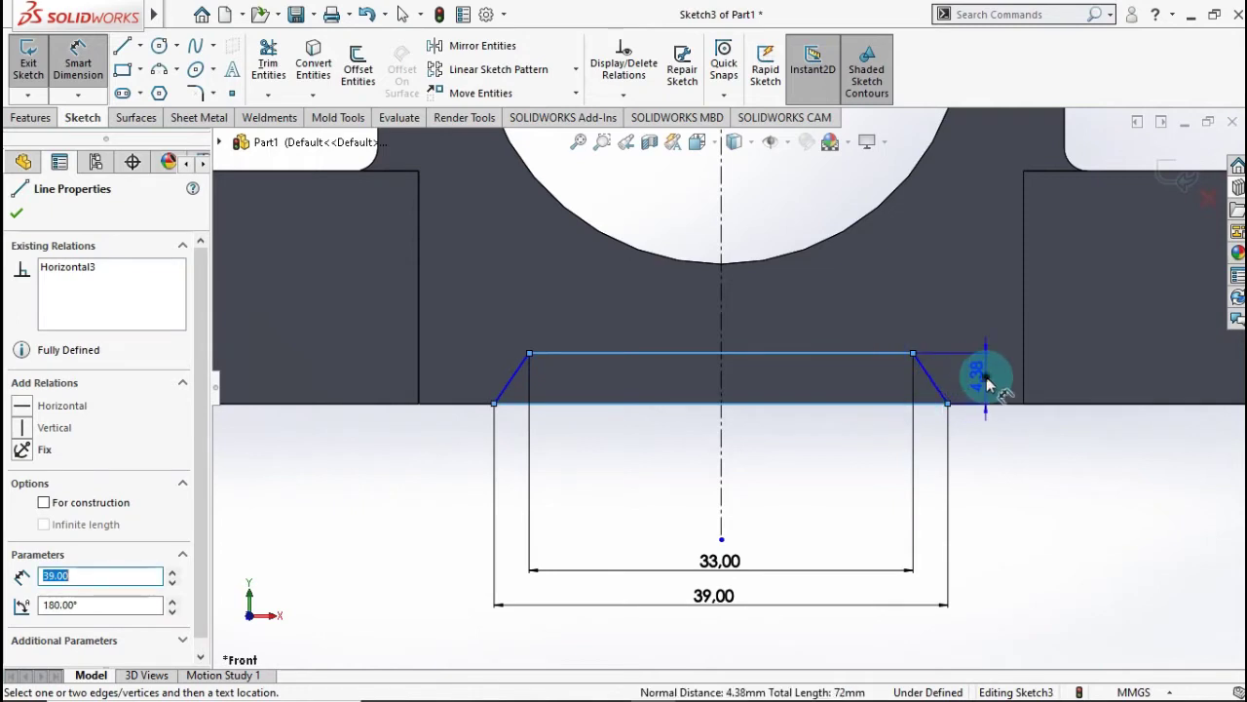
{"action": "left_click", "coordinate": [992, 400]}
{"action": "type", "text": "33"}
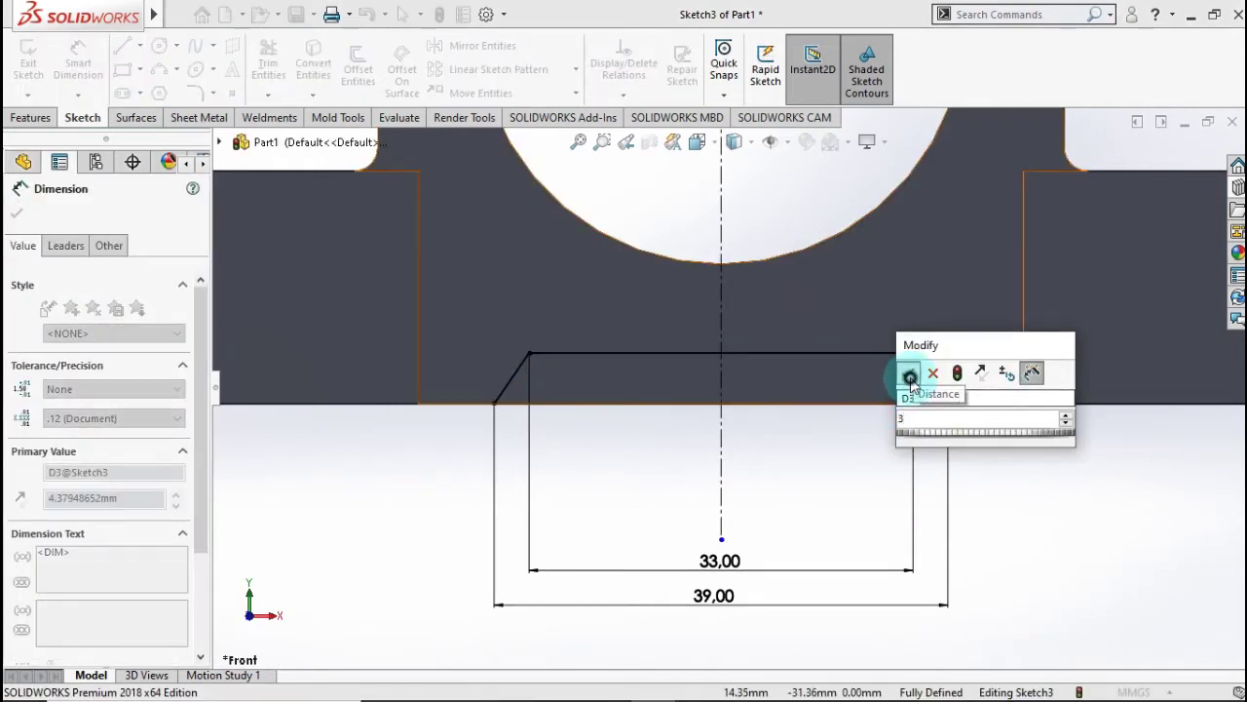
{"action": "left_click", "coordinate": [907, 373]}
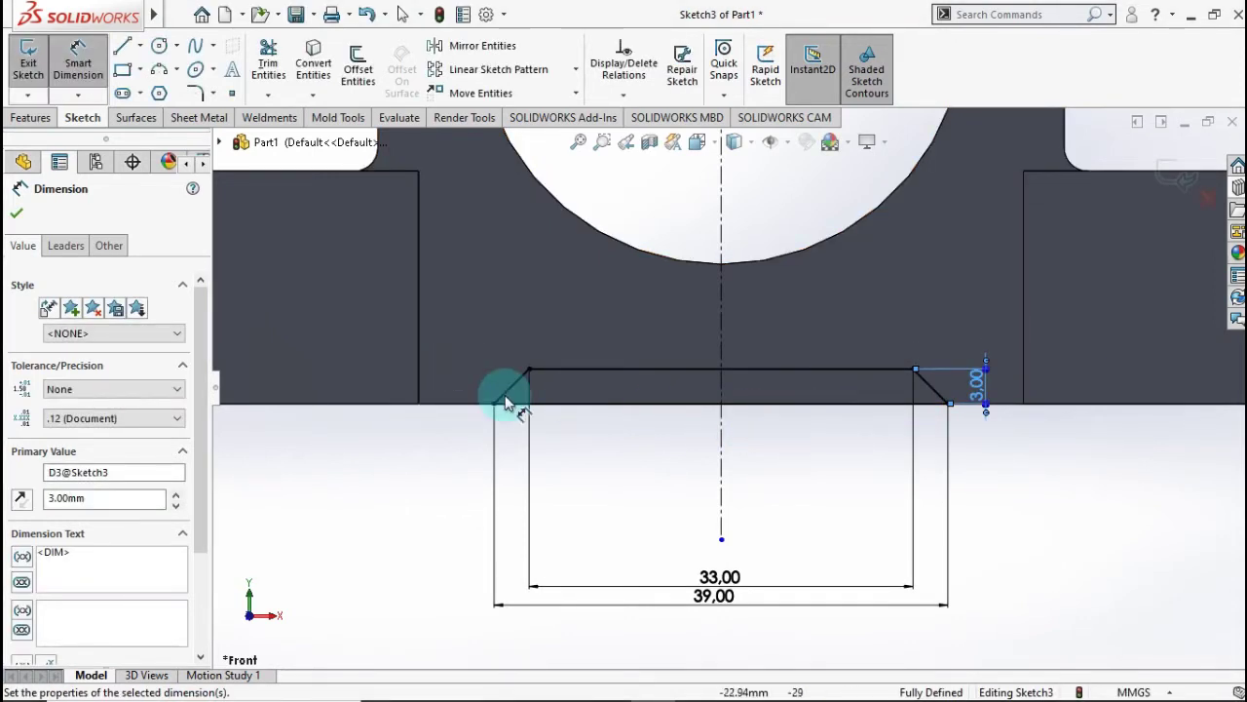
{"action": "left_click", "coordinate": [23, 215]}
{"action": "left_click", "coordinate": [30, 117]}
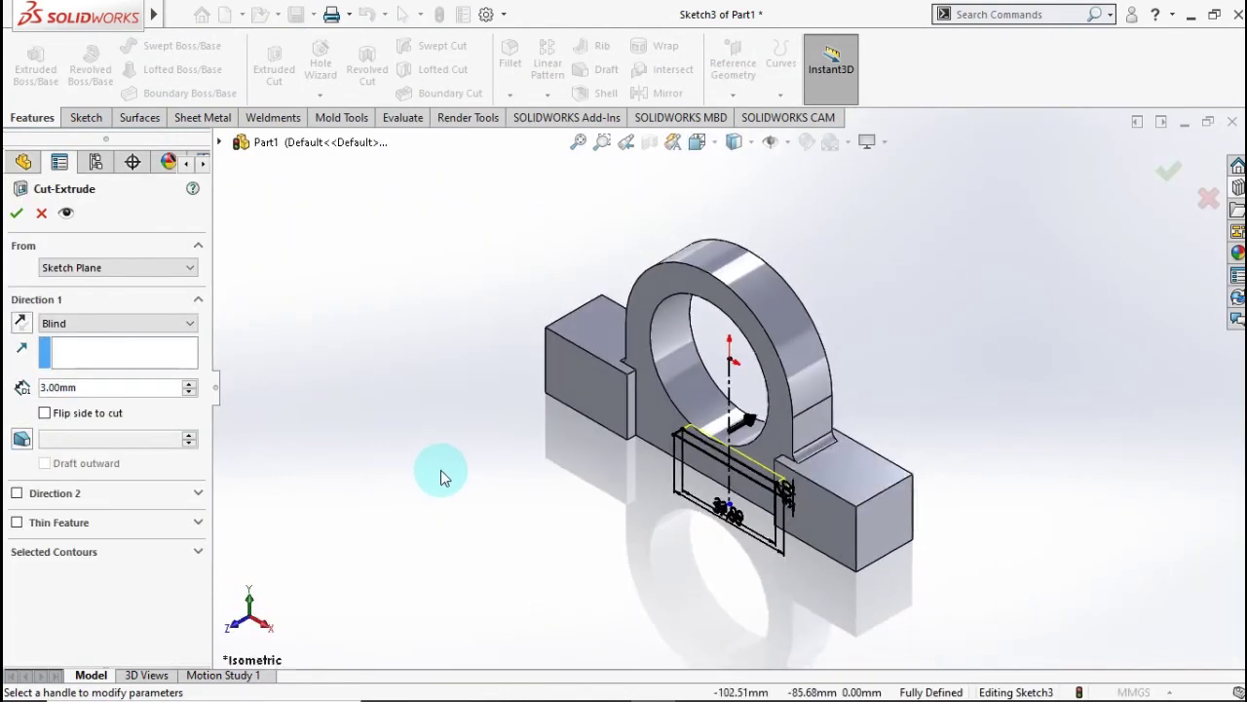
Cut-extrude the trapezoid Mid Plane to 49 mm across the base's underside.
{"action": "left_click", "coordinate": [86, 324]}
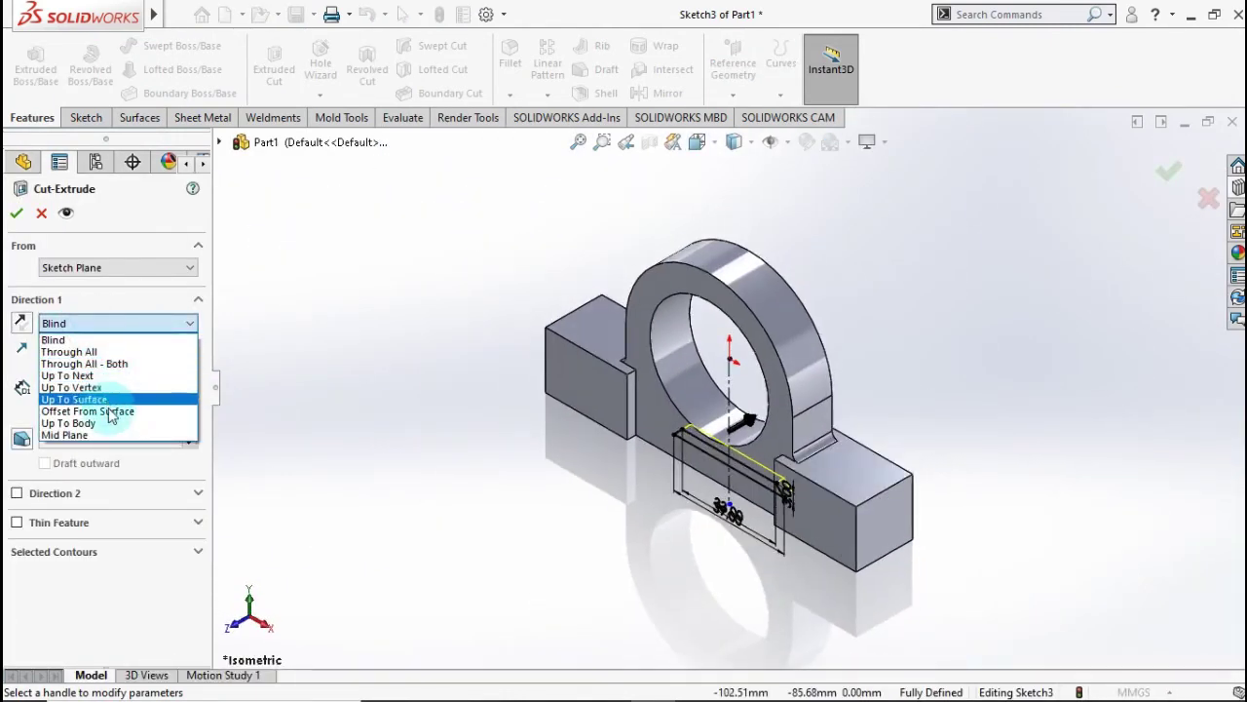
{"action": "left_click", "coordinate": [109, 434]}
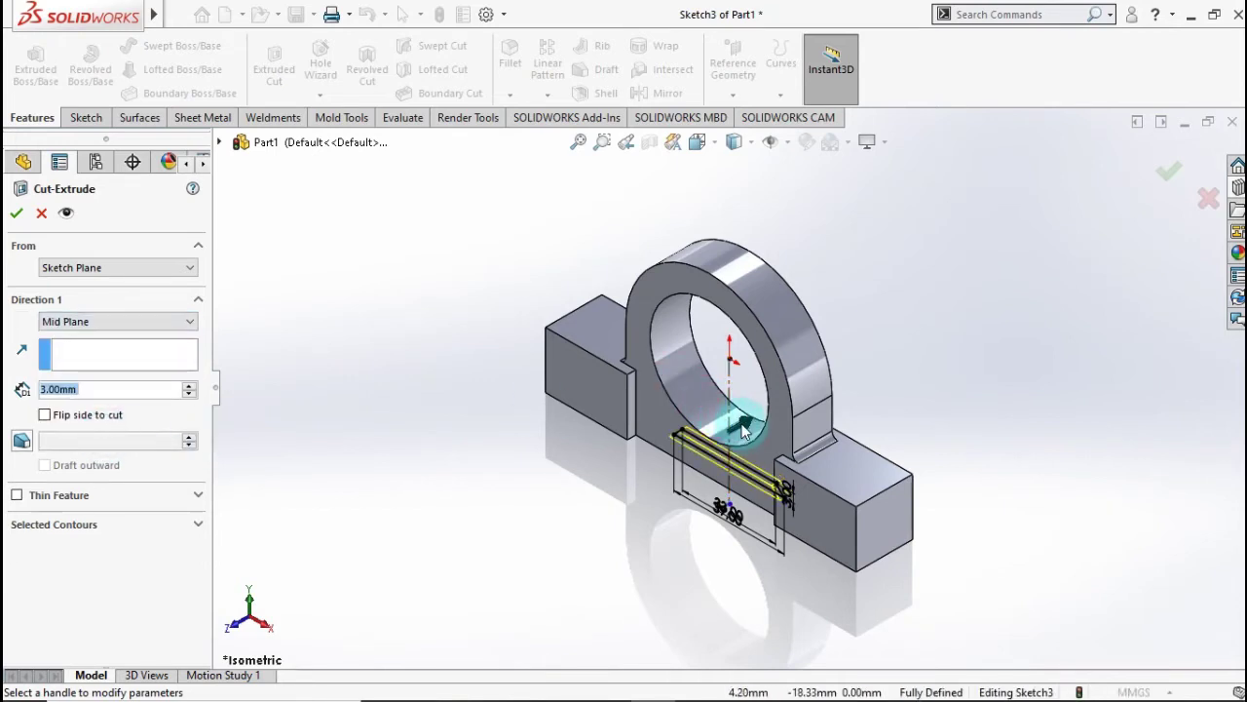
{"action": "left_click_drag", "start_coordinate": [743, 426], "coordinate": [827, 400]}
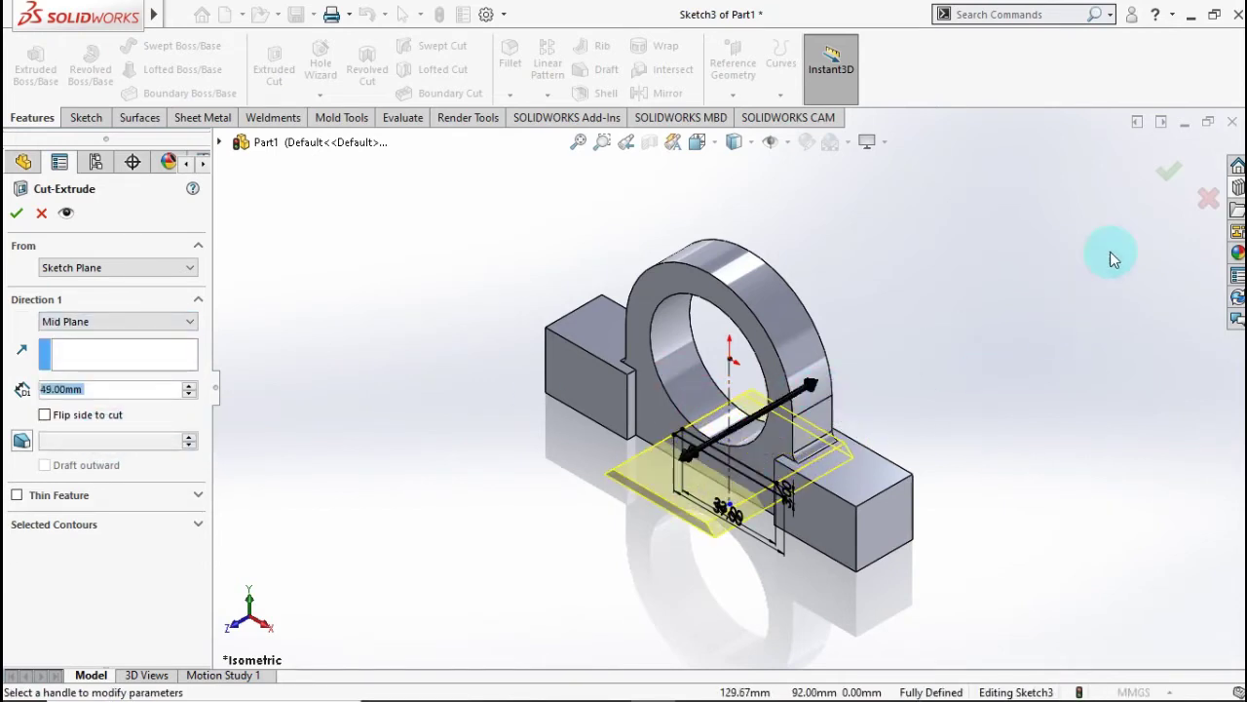
{"action": "left_click", "coordinate": [1168, 175]}
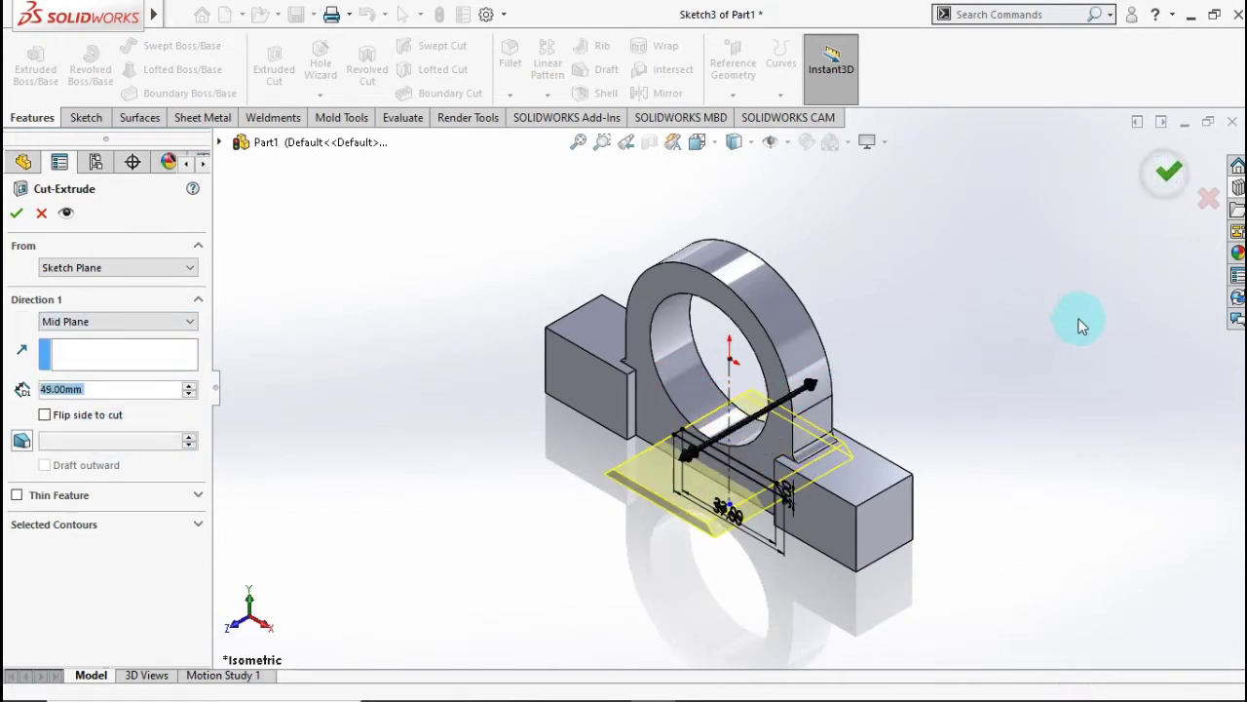
{"action": "left_click", "coordinate": [1012, 354]}
Set a 5 mm fillet radius and pick the left block's two outer vertical edges.
{"action": "mouse_move", "coordinate": [946, 412]}
{"action": "middle_mouse_down"}
{"action": "mouse_move", "coordinate": [1042, 258]}
{"action": "mouse_move", "coordinate": [980, 323]}
{"action": "mouse_move", "coordinate": [955, 381]}
{"action": "mouse_move", "coordinate": [998, 395]}
{"action": "mouse_move", "coordinate": [952, 363]}
{"action": "middle_mouse_up"}
{"action": "scroll", "coordinate": [809, 365], "scroll_direction": "down", "scroll_amount": 2}
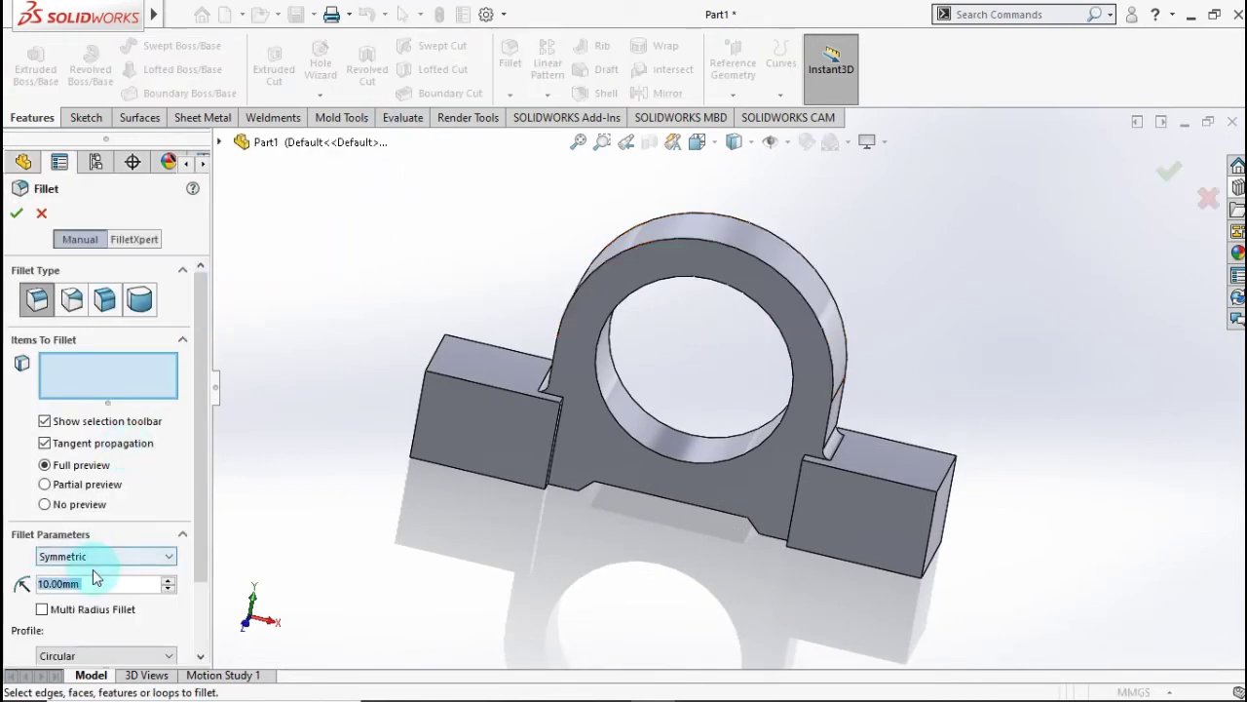
{"action": "type", "text": "5"}
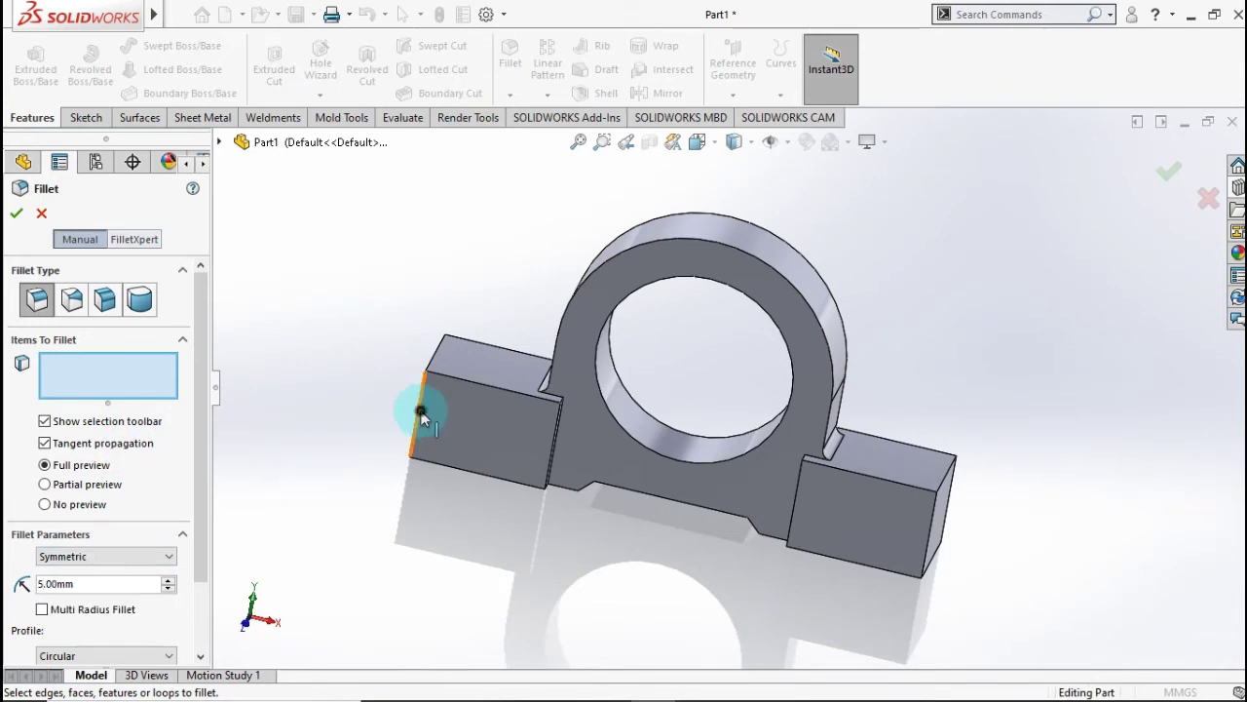
{"action": "left_click", "coordinate": [422, 412]}
{"action": "mouse_move", "coordinate": [384, 354]}
{"action": "middle_mouse_down"}
{"action": "mouse_move", "coordinate": [417, 390]}
{"action": "mouse_move", "coordinate": [407, 358]}
{"action": "middle_mouse_up"}
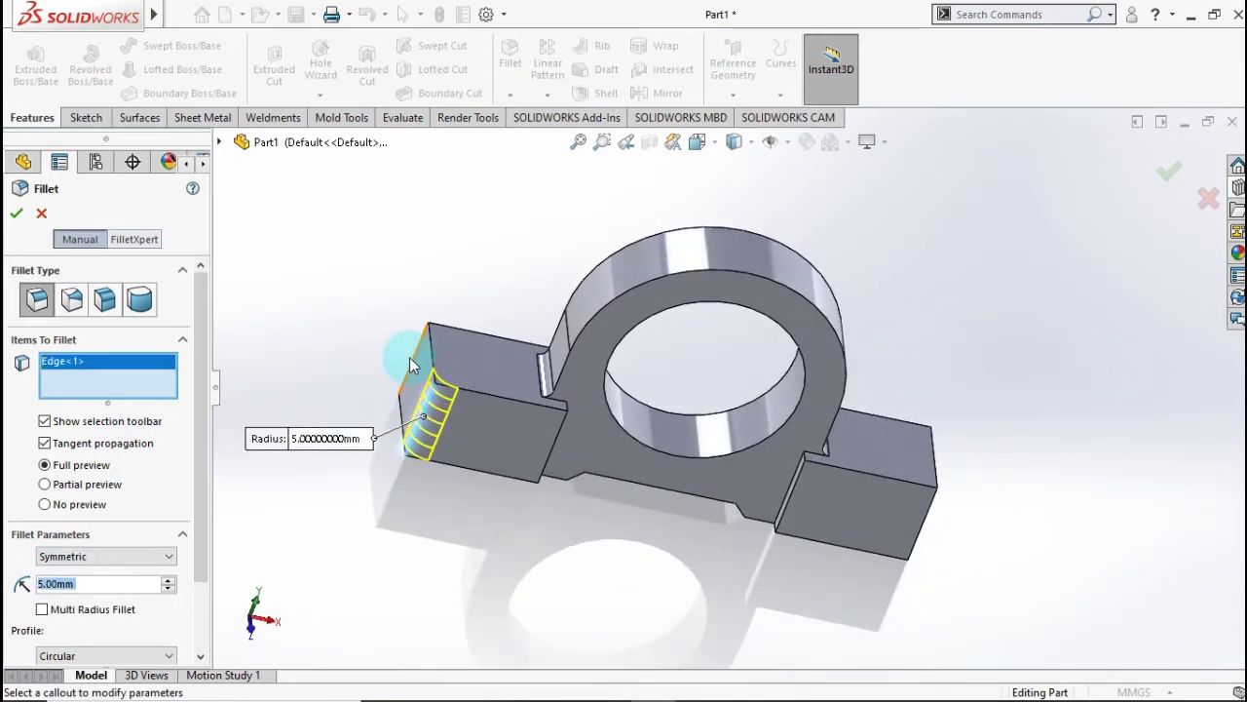
{"action": "mouse_move", "coordinate": [740, 480]}
{"action": "middle_mouse_down"}
{"action": "mouse_move", "coordinate": [742, 440]}
{"action": "mouse_move", "coordinate": [511, 439]}
{"action": "middle_mouse_up"}
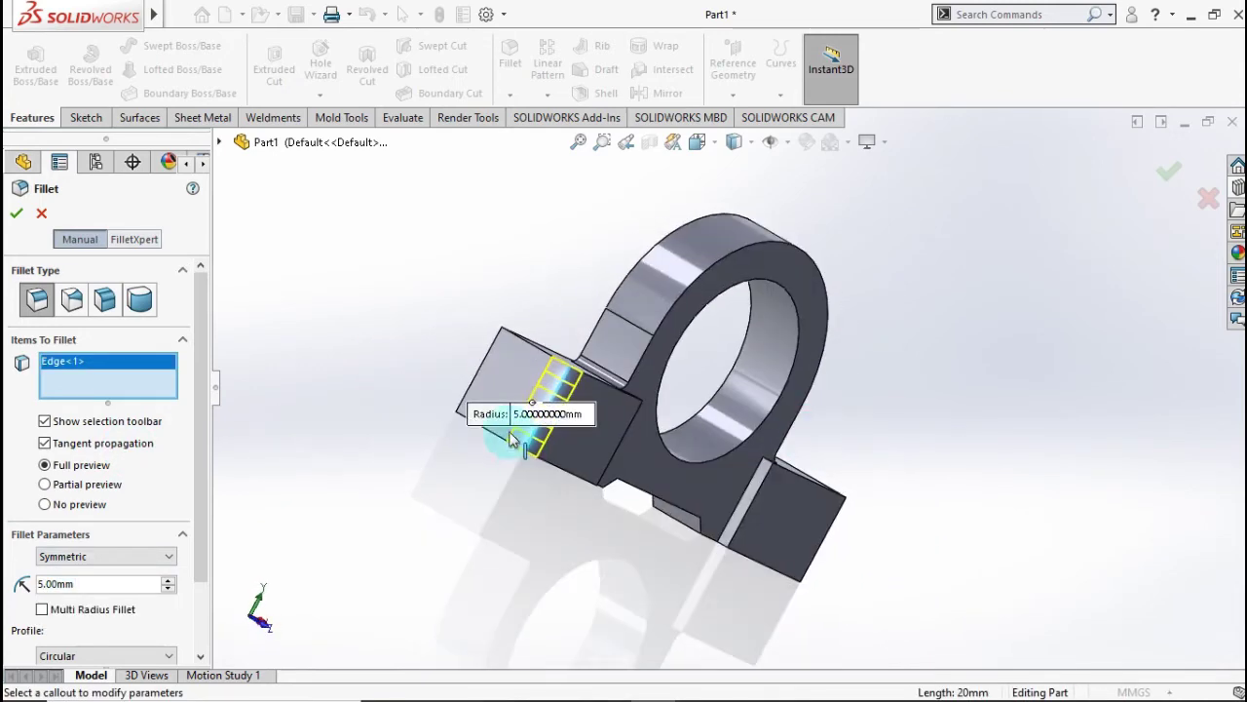
{"action": "left_click", "coordinate": [480, 370]}
Add the right block's outer vertical edges, remove the stray face, and apply the fillet.
{"action": "middle_click_drag", "start_coordinate": [662, 416], "coordinate": [471, 421]}
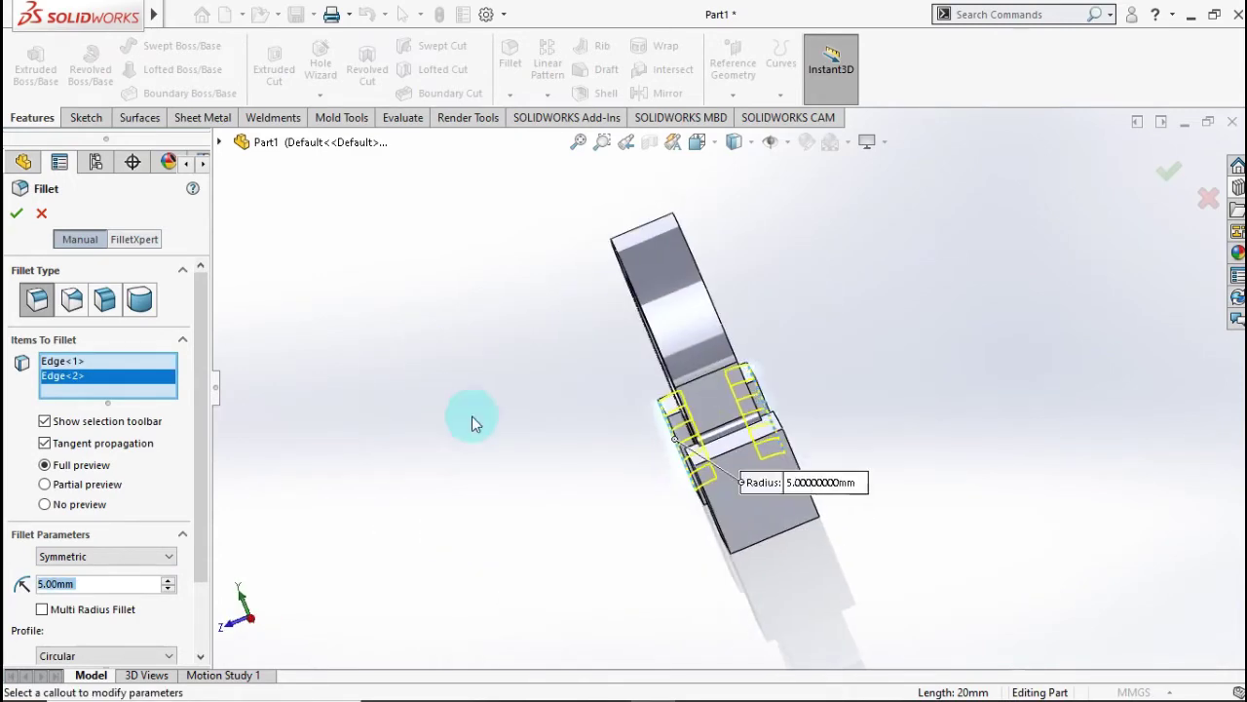
{"action": "left_click", "coordinate": [801, 516]}
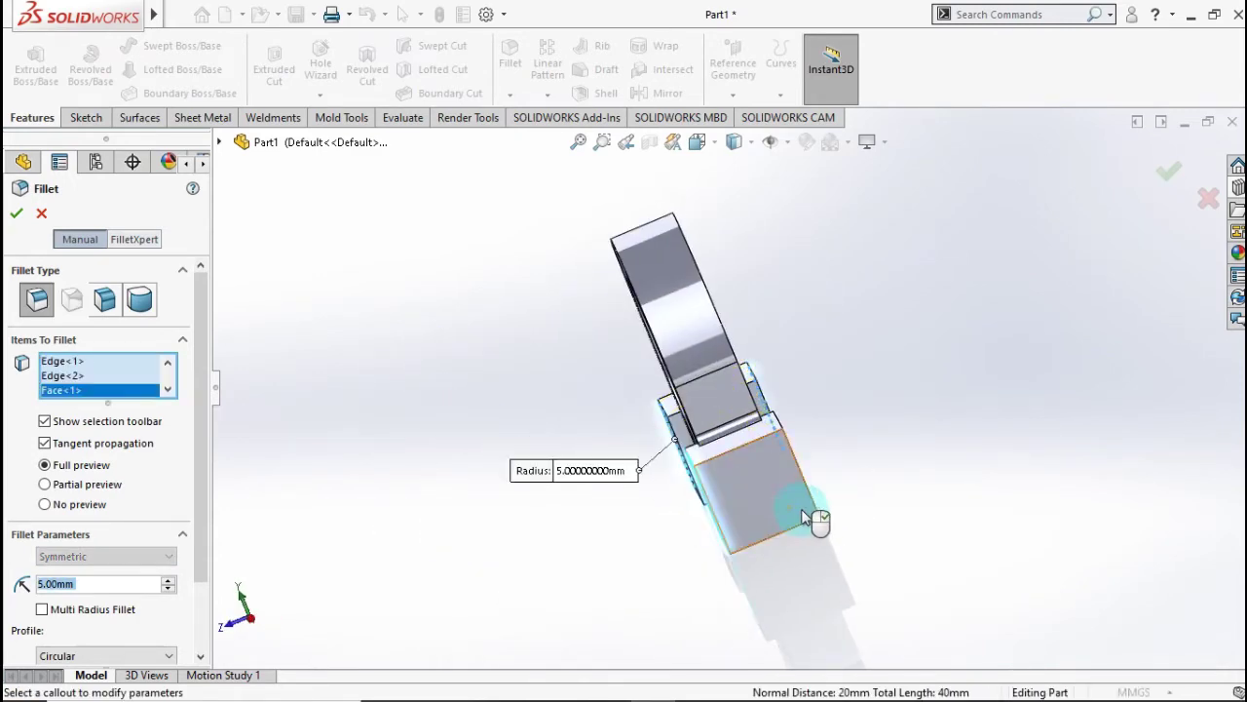
{"action": "left_click", "coordinate": [810, 499]}
{"action": "middle_click_drag", "start_coordinate": [816, 495], "coordinate": [893, 425]}
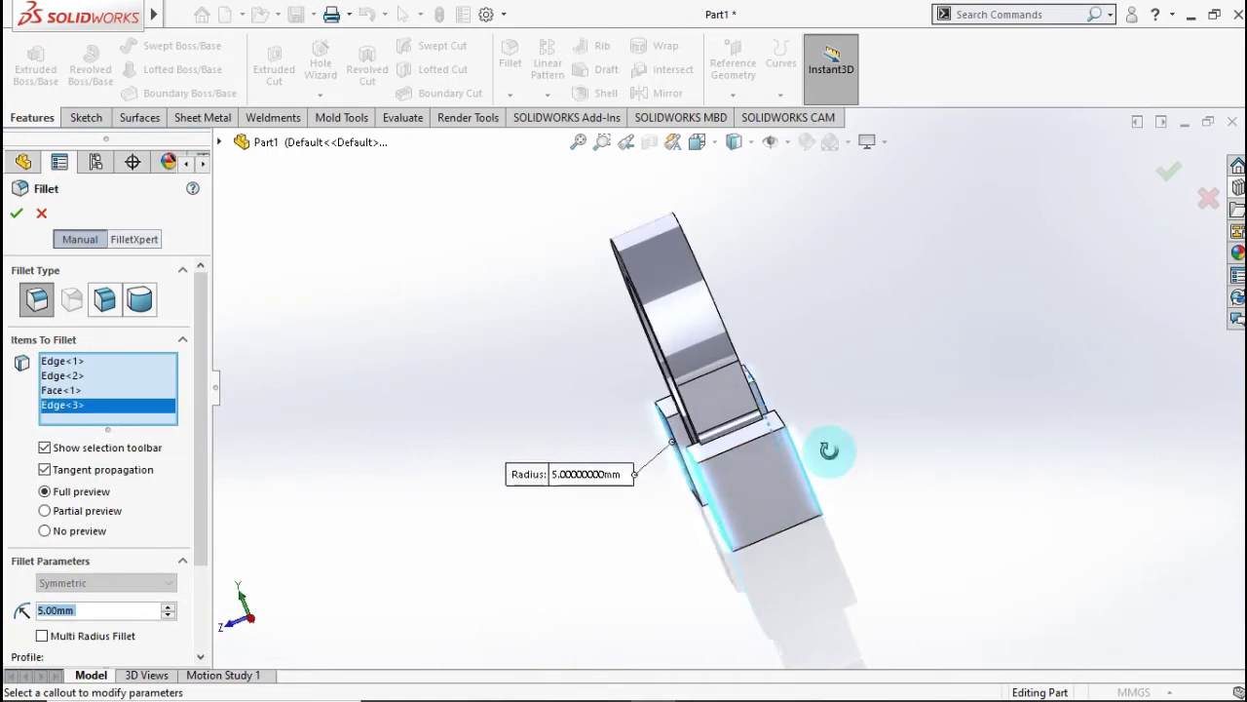
{"action": "left_click", "coordinate": [60, 390]}
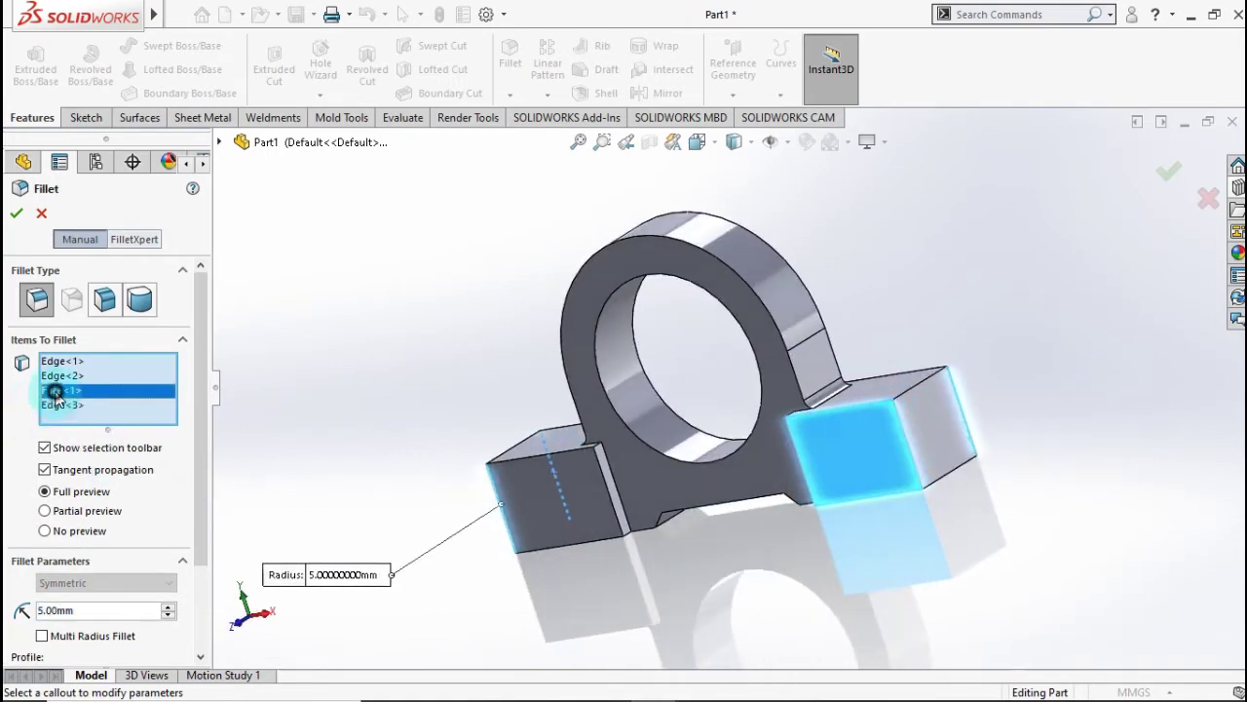
{"action": "right_click", "coordinate": [60, 390]}
{"action": "left_click", "coordinate": [89, 426]}
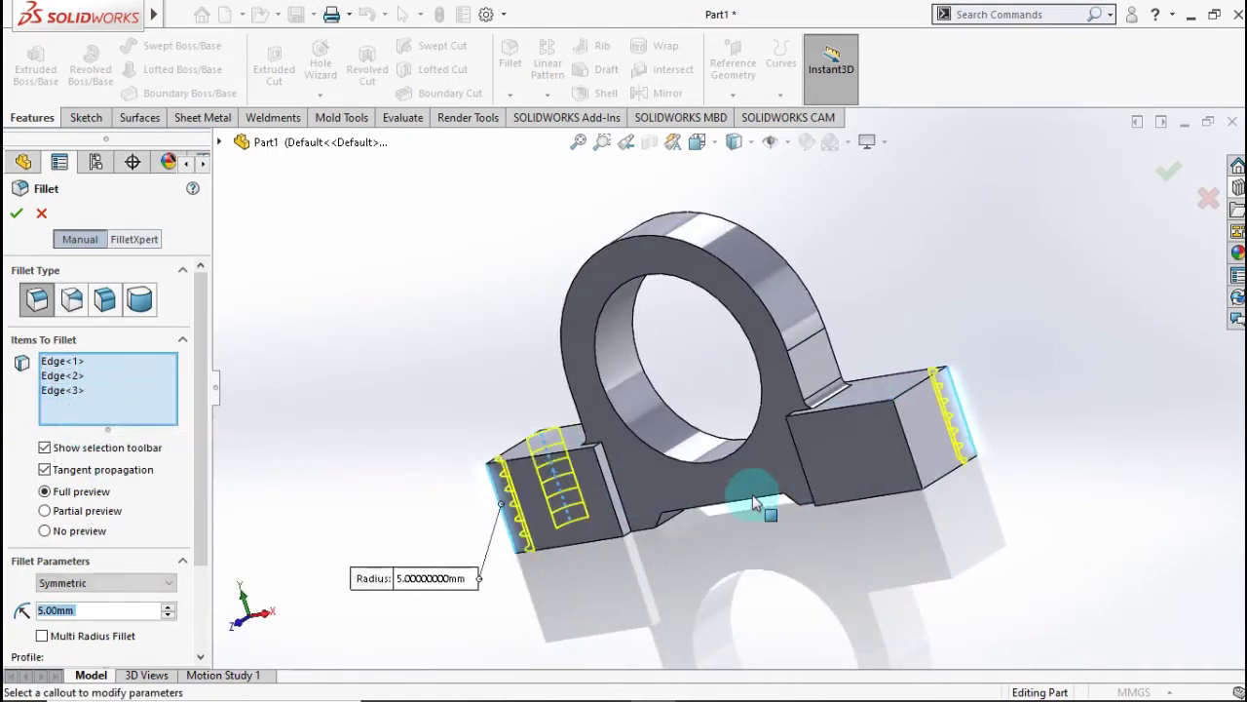
{"action": "left_click", "coordinate": [913, 461]}
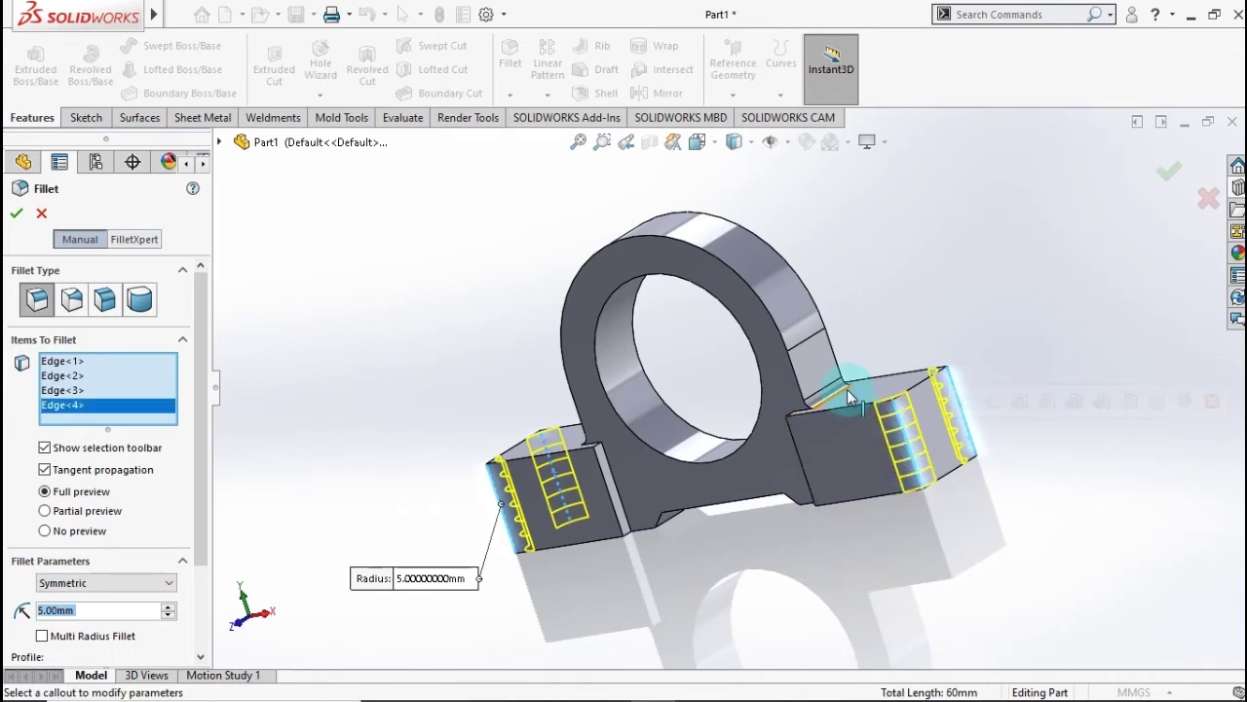
{"action": "middle_click_drag", "start_coordinate": [913, 461], "coordinate": [889, 474]}
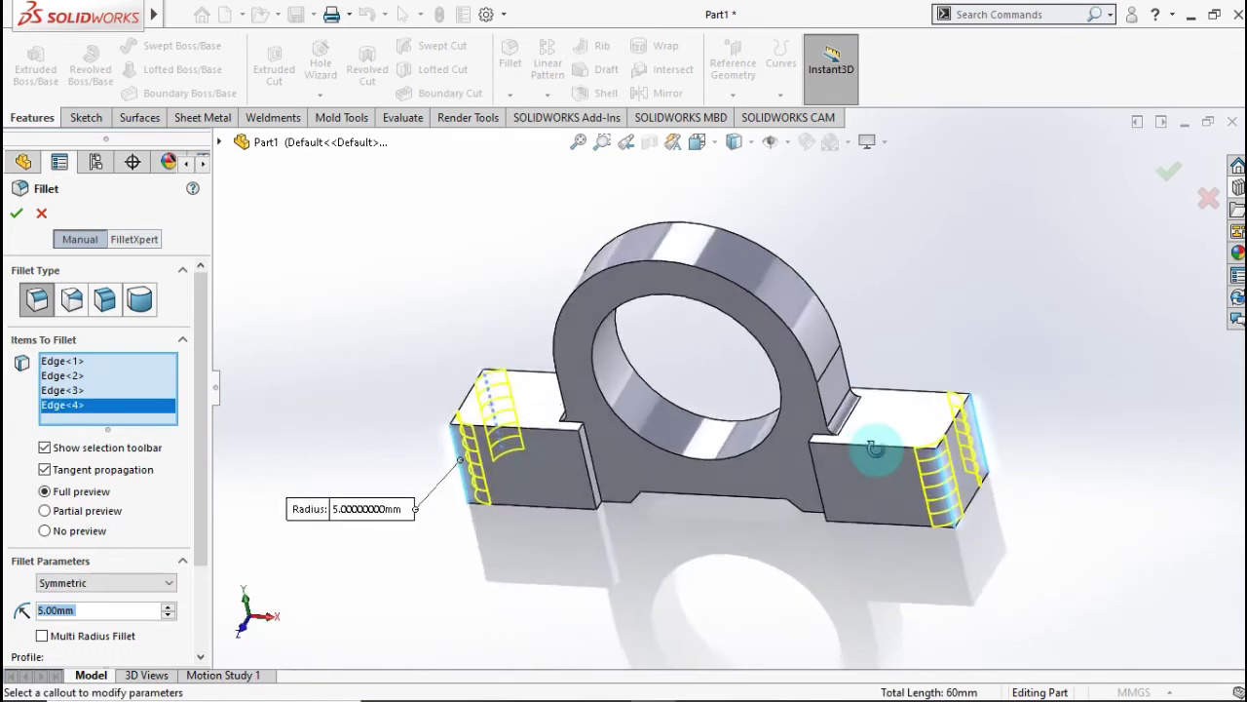
{"action": "left_click", "coordinate": [1168, 179]}
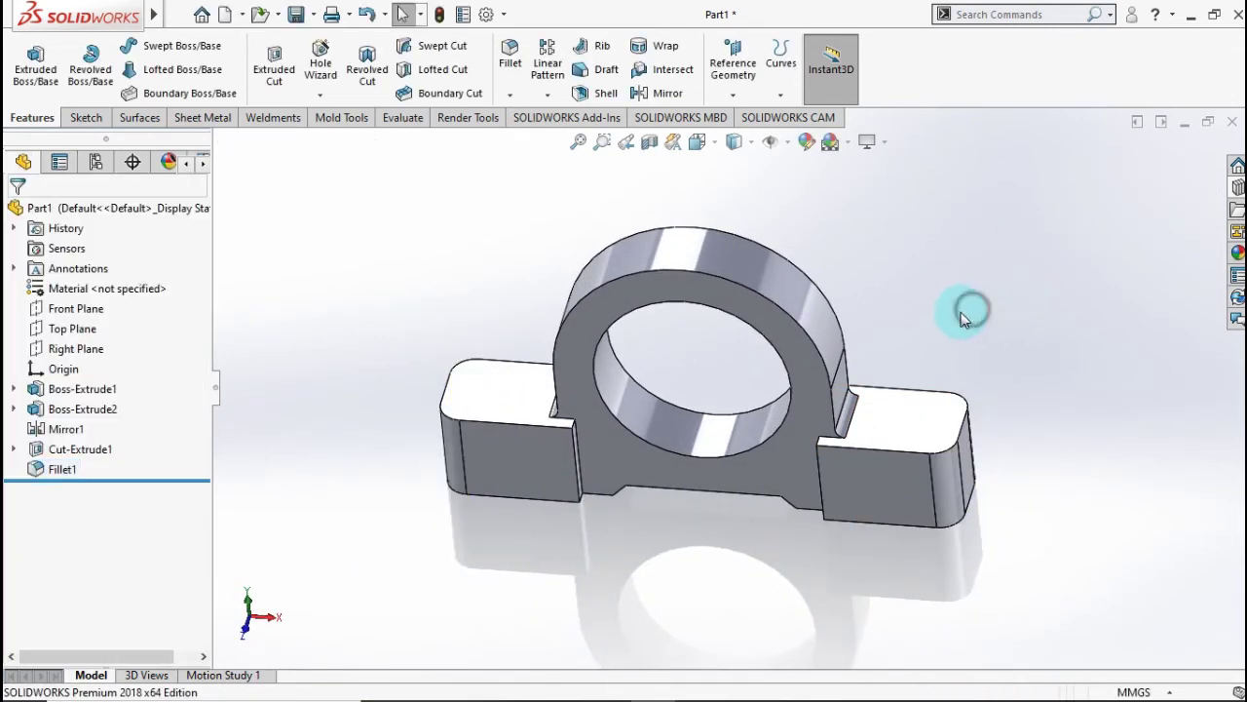
Start a 1 mm fillet and pick the first four inner vertical edges.
{"action": "mouse_move", "coordinate": [828, 336]}
{"action": "middle_mouse_down"}
{"action": "mouse_move", "coordinate": [751, 348]}
{"action": "mouse_move", "coordinate": [774, 306]}
{"action": "mouse_move", "coordinate": [707, 306]}
{"action": "middle_mouse_up"}
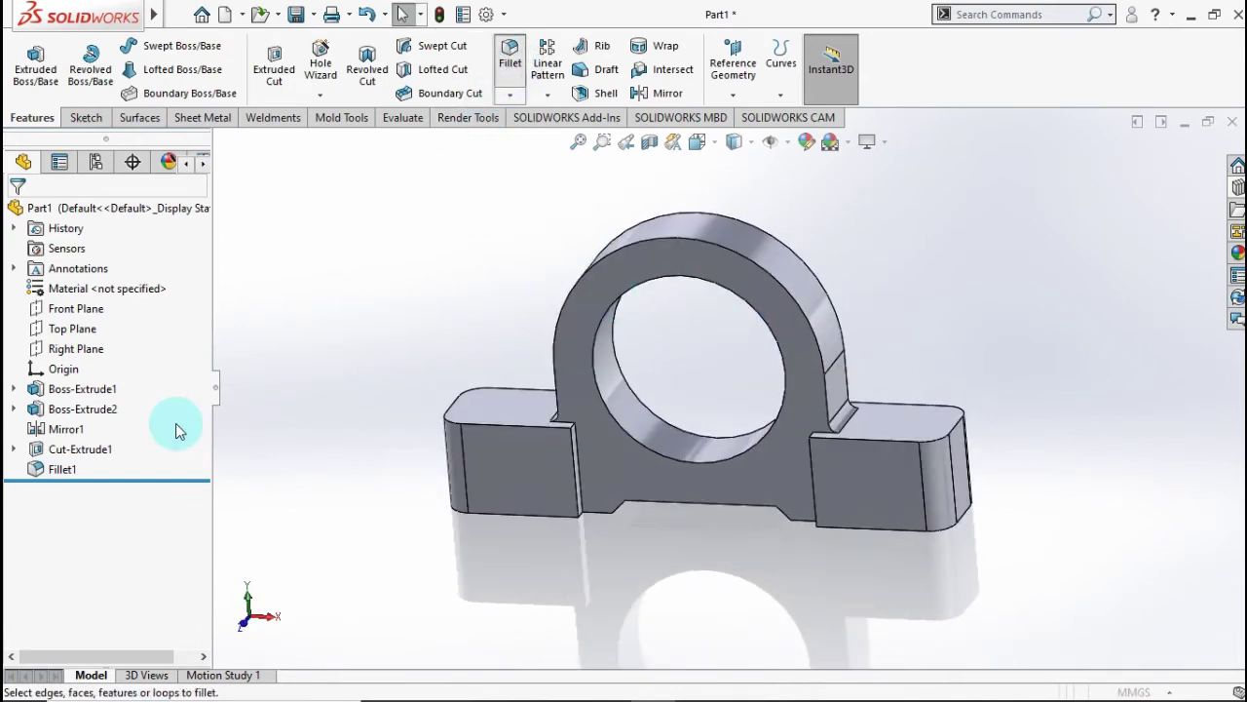
{"action": "key", "text": "Return"}
{"action": "type", "text": "1.00mm"}
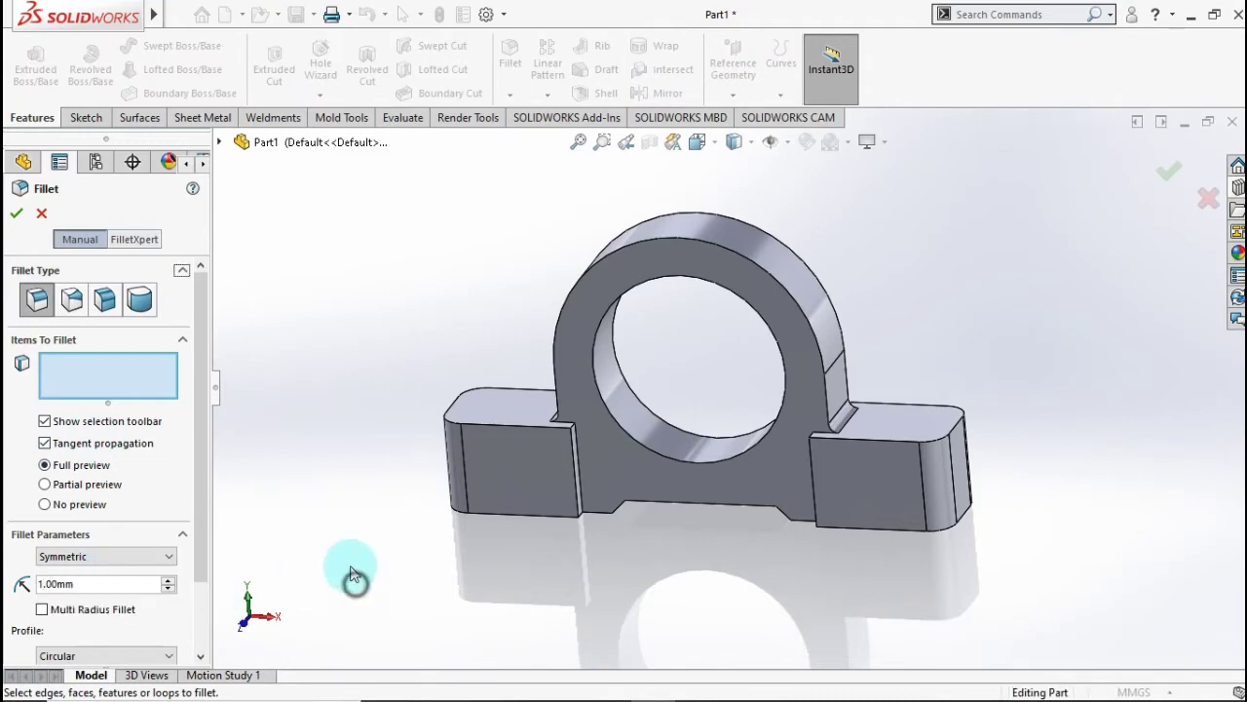
{"action": "scroll", "coordinate": [644, 483], "scroll_direction": "down", "scroll_amount": 2}
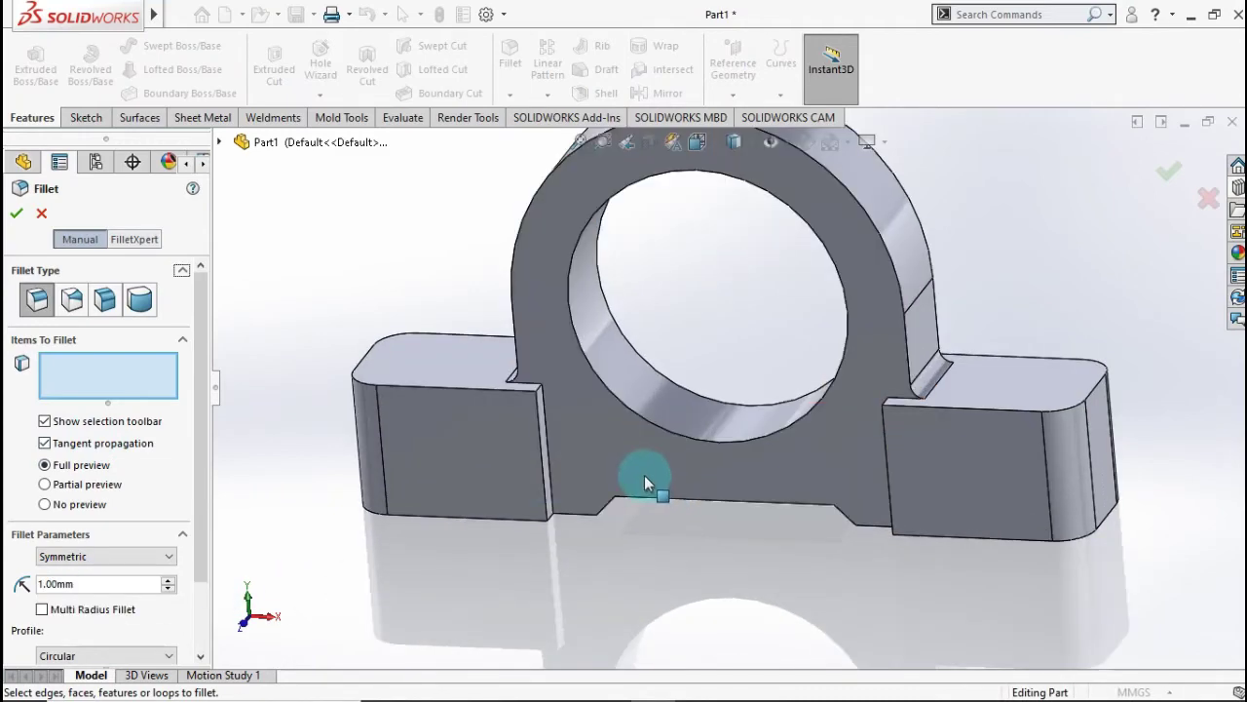
{"action": "left_click", "coordinate": [547, 481]}
{"action": "scroll", "coordinate": [553, 473], "scroll_direction": "down", "scroll_amount": 2}
{"action": "scroll", "coordinate": [575, 453], "scroll_direction": "down", "scroll_amount": 3}
{"action": "scroll", "coordinate": [580, 444], "scroll_direction": "down", "scroll_amount": 2}
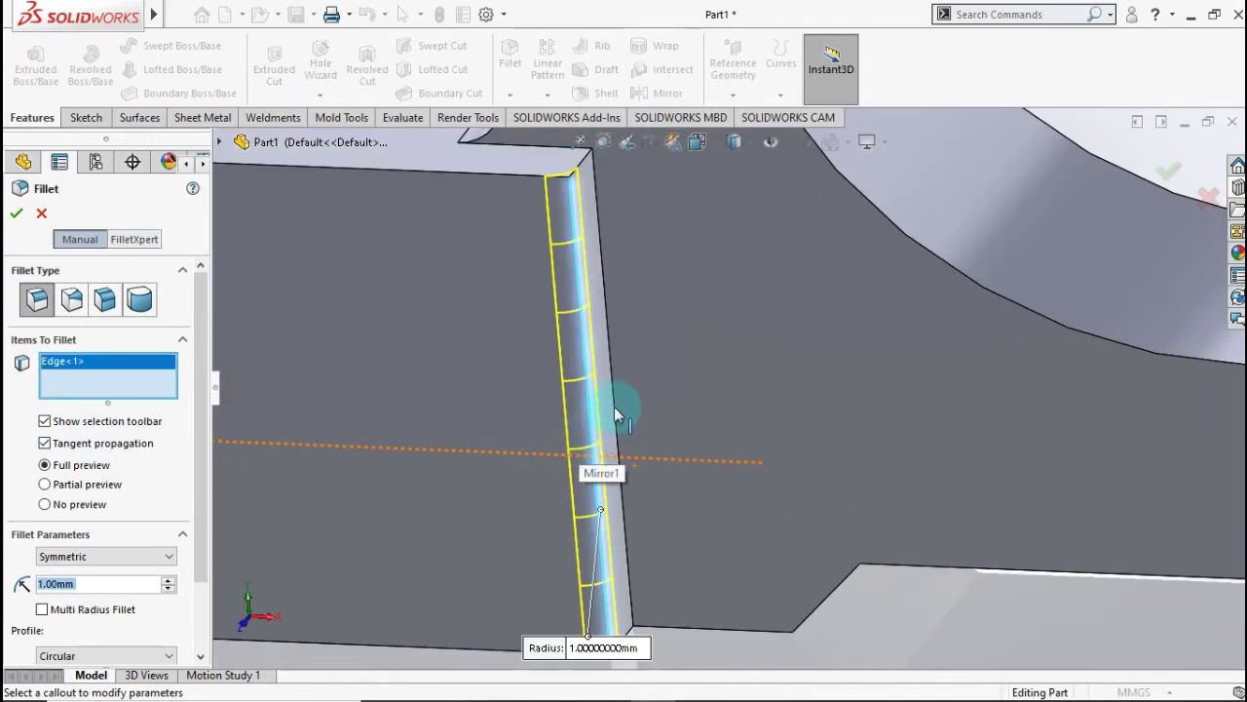
{"action": "left_click", "coordinate": [616, 407]}
{"action": "scroll", "coordinate": [772, 428], "scroll_direction": "up", "scroll_amount": 3}
{"action": "scroll", "coordinate": [1011, 444], "scroll_direction": "down", "scroll_amount": 3}
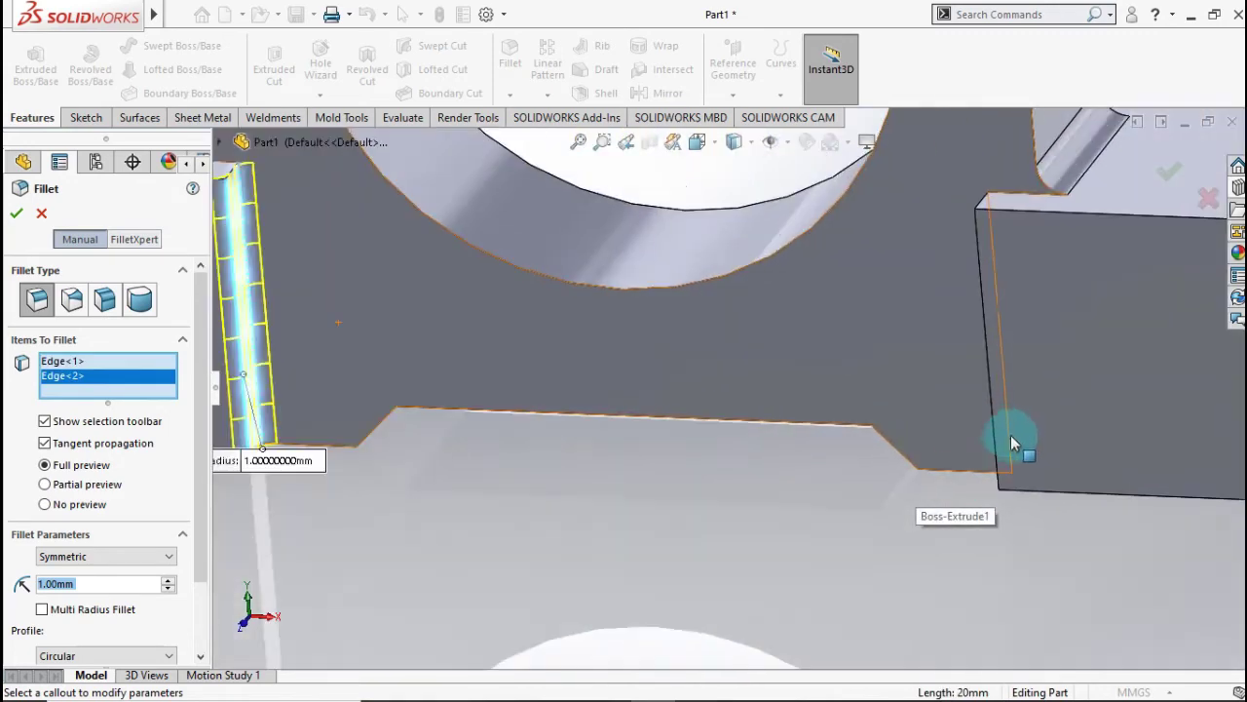
{"action": "left_click", "coordinate": [998, 419]}
{"action": "mouse_move", "coordinate": [988, 404]}
{"action": "middle_mouse_down"}
{"action": "mouse_move", "coordinate": [1036, 362]}
{"action": "mouse_move", "coordinate": [1021, 353]}
{"action": "middle_mouse_up"}
{"action": "left_click", "coordinate": [1016, 349]}
Add the remaining four inner vertical edges and apply the 1 mm fillet.
{"action": "scroll", "coordinate": [961, 361], "scroll_direction": "up", "scroll_amount": 5}
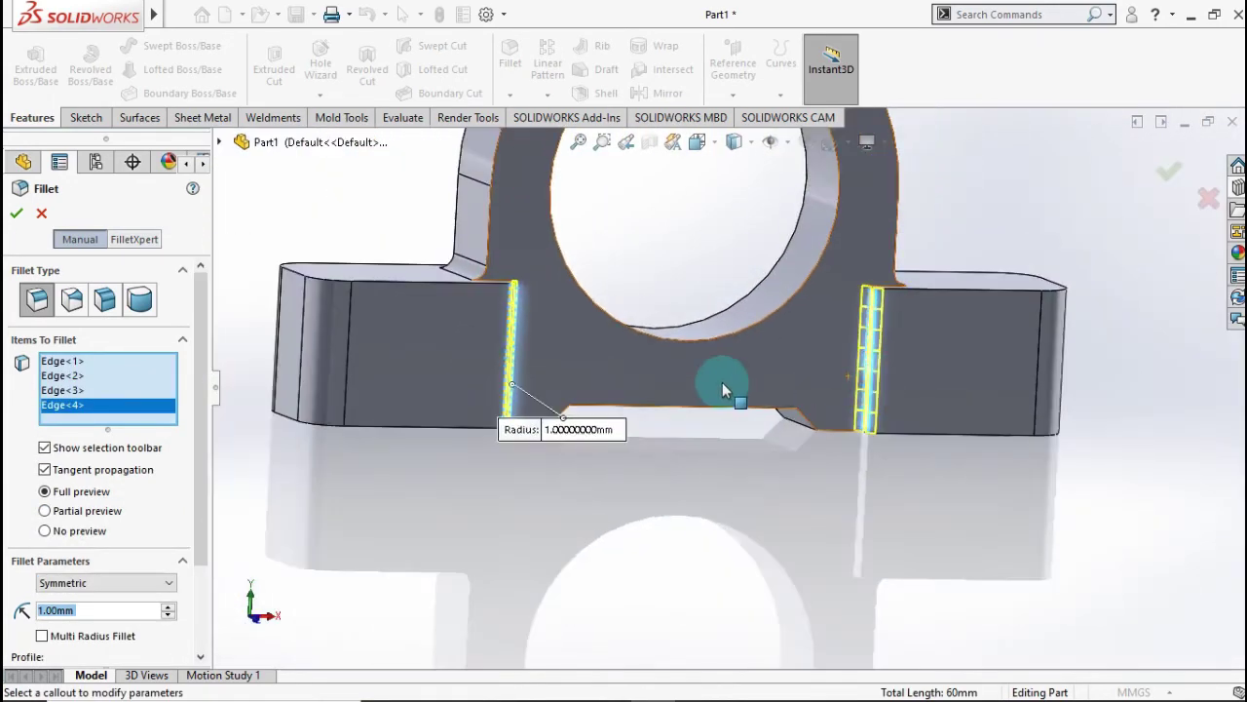
{"action": "mouse_move", "coordinate": [724, 388]}
{"action": "middle_mouse_down"}
{"action": "mouse_move", "coordinate": [677, 353]}
{"action": "mouse_move", "coordinate": [810, 353]}
{"action": "mouse_move", "coordinate": [439, 375]}
{"action": "middle_mouse_up"}
{"action": "scroll", "coordinate": [438, 375], "scroll_direction": "down", "scroll_amount": 3}
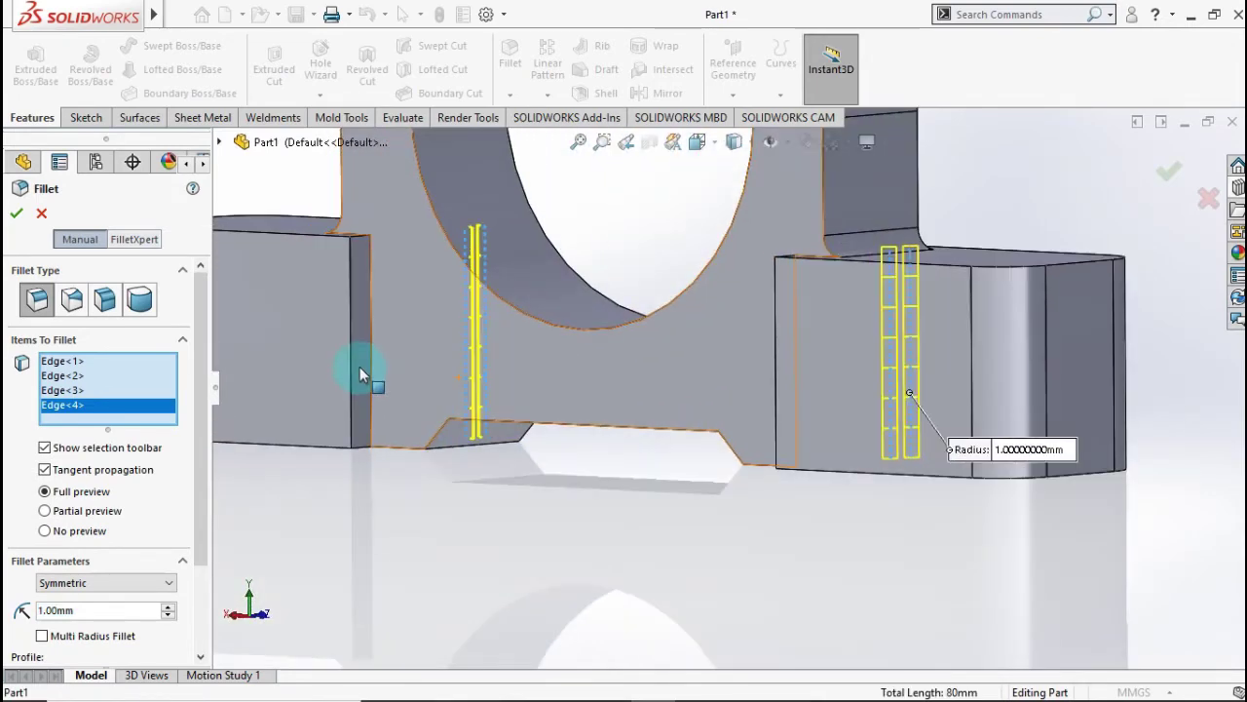
{"action": "left_click", "coordinate": [351, 355]}
{"action": "left_click", "coordinate": [468, 381]}
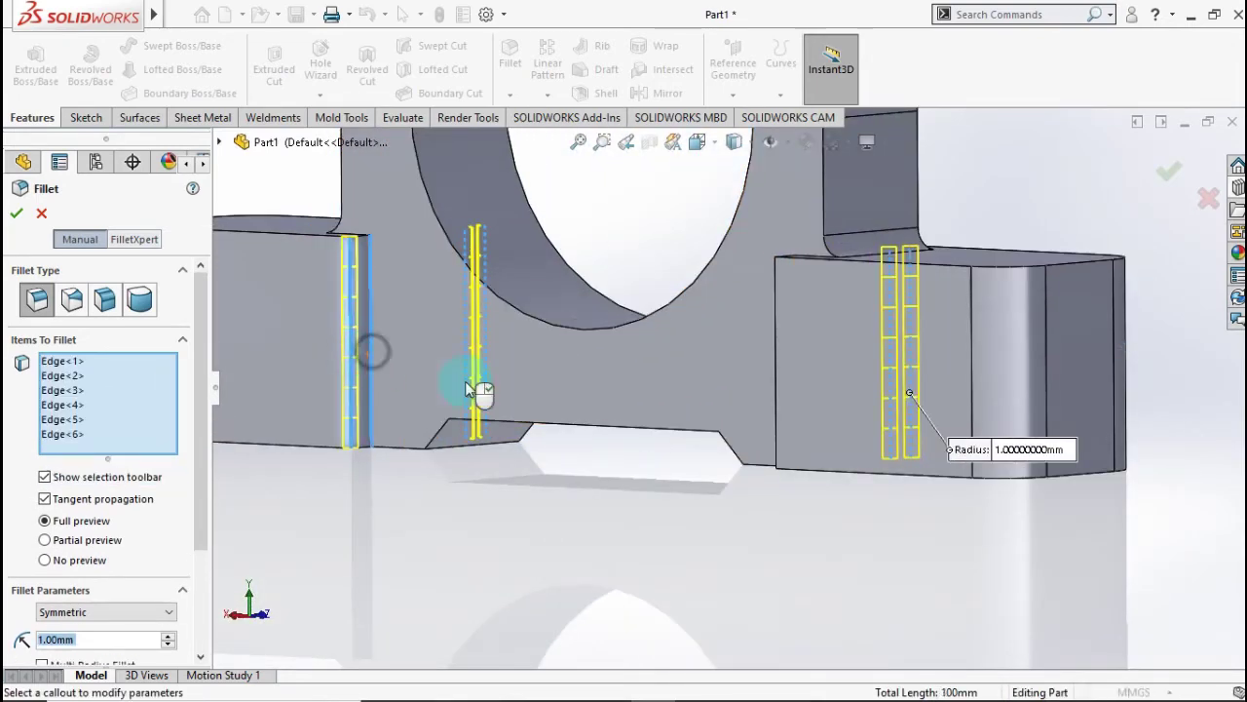
{"action": "mouse_move", "coordinate": [468, 381]}
{"action": "middle_mouse_down"}
{"action": "mouse_move", "coordinate": [448, 370]}
{"action": "mouse_move", "coordinate": [763, 382]}
{"action": "middle_mouse_up"}
{"action": "scroll", "coordinate": [829, 370], "scroll_direction": "down", "scroll_amount": 2}
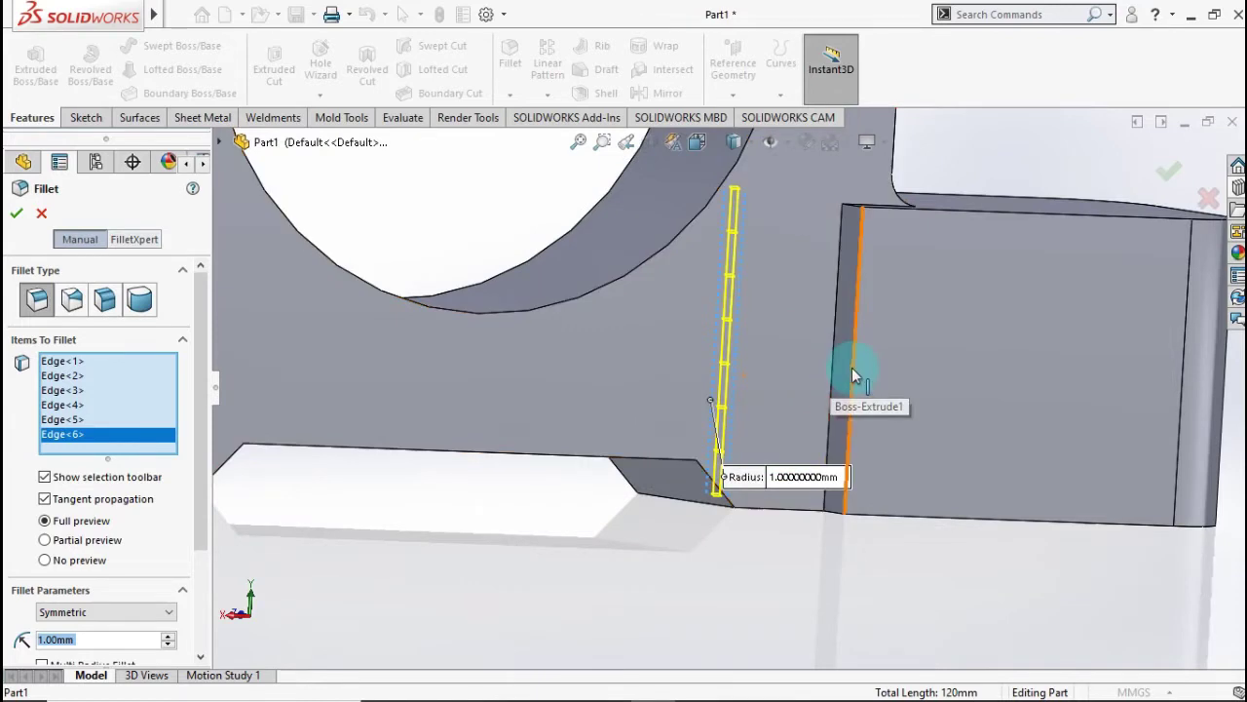
{"action": "left_click", "coordinate": [853, 367]}
{"action": "left_click", "coordinate": [836, 364]}
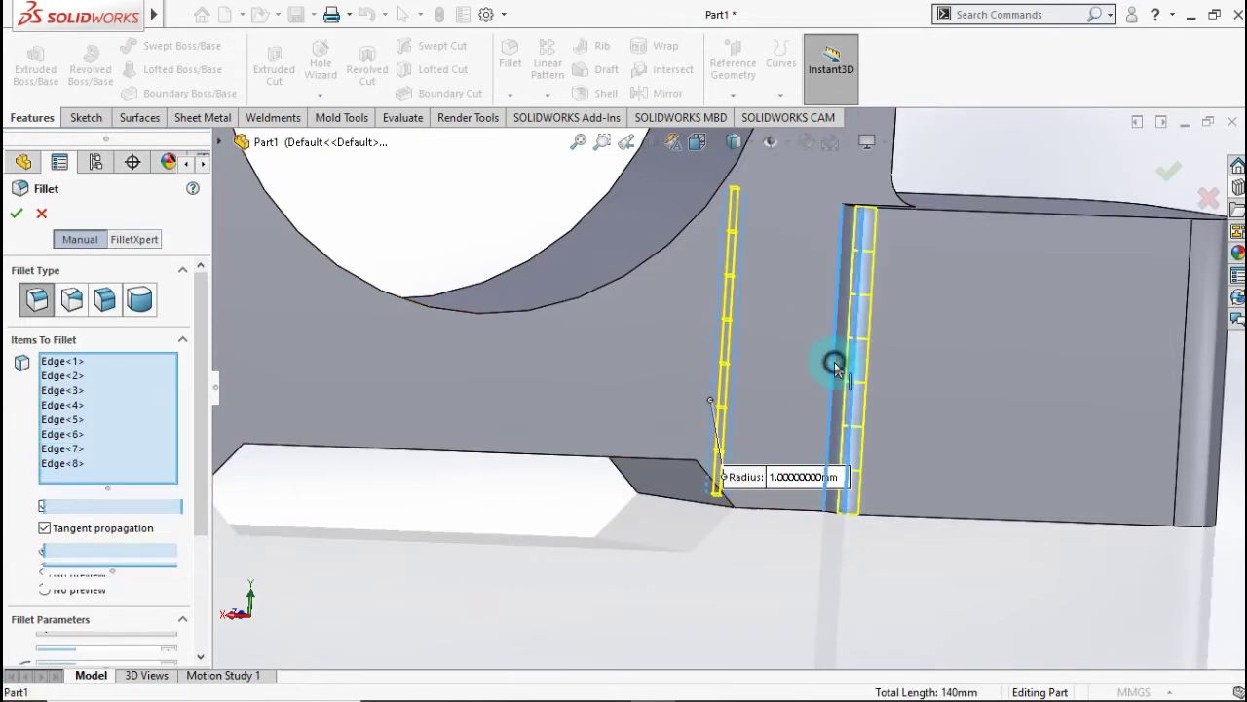
{"action": "left_click", "coordinate": [17, 215]}
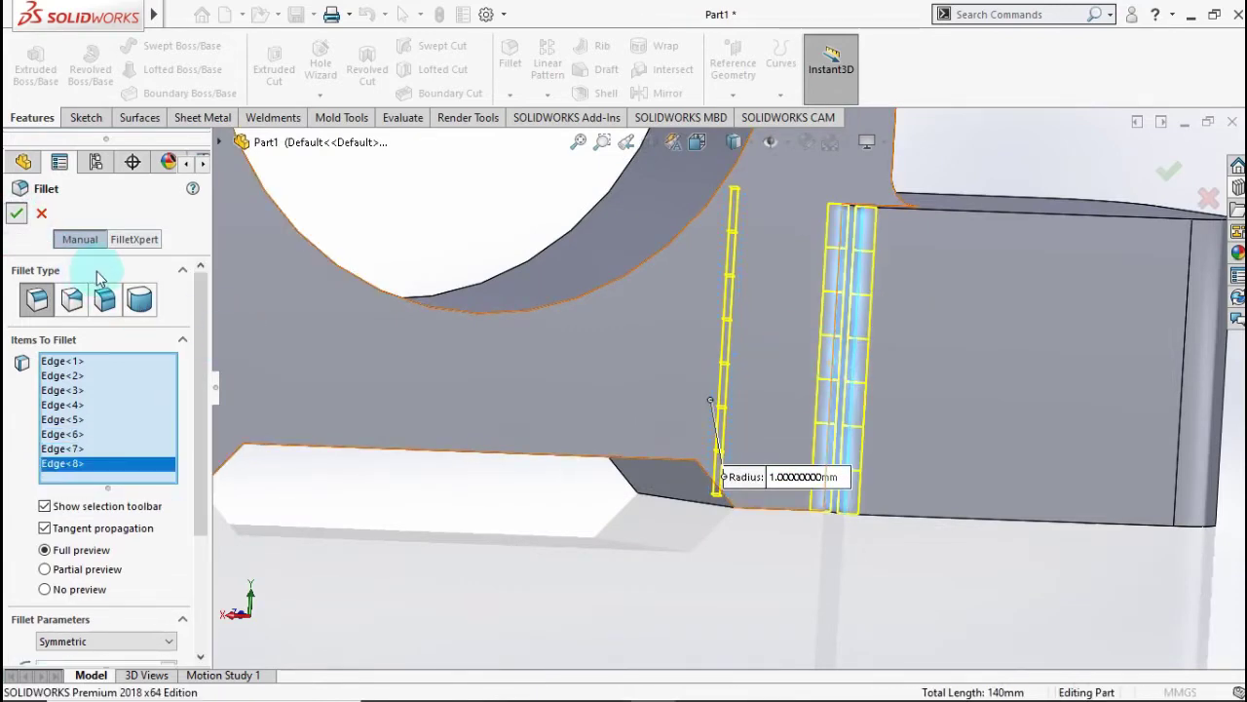
Return to the isometric view and select the left mounting block's top face.
{"action": "scroll", "coordinate": [444, 288], "scroll_direction": "up", "scroll_amount": 4}
{"action": "middle_click_drag", "start_coordinate": [438, 283], "coordinate": [496, 328]}
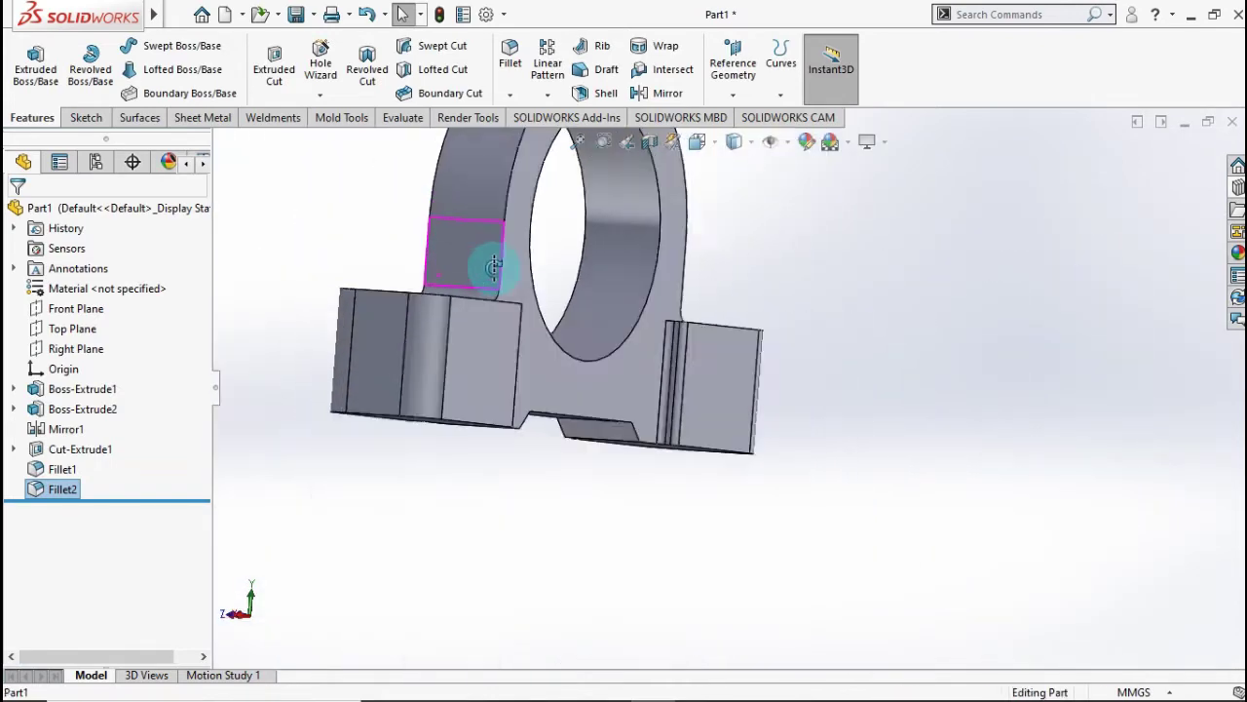
{"action": "scroll", "coordinate": [414, 310], "scroll_direction": "up", "scroll_amount": 3}
{"action": "mouse_move", "coordinate": [413, 310]}
{"action": "middle_mouse_down"}
{"action": "mouse_move", "coordinate": [473, 342]}
{"action": "mouse_move", "coordinate": [423, 348]}
{"action": "mouse_move", "coordinate": [403, 370]}
{"action": "middle_mouse_up"}
{"action": "key", "text": "ctrl+7"}
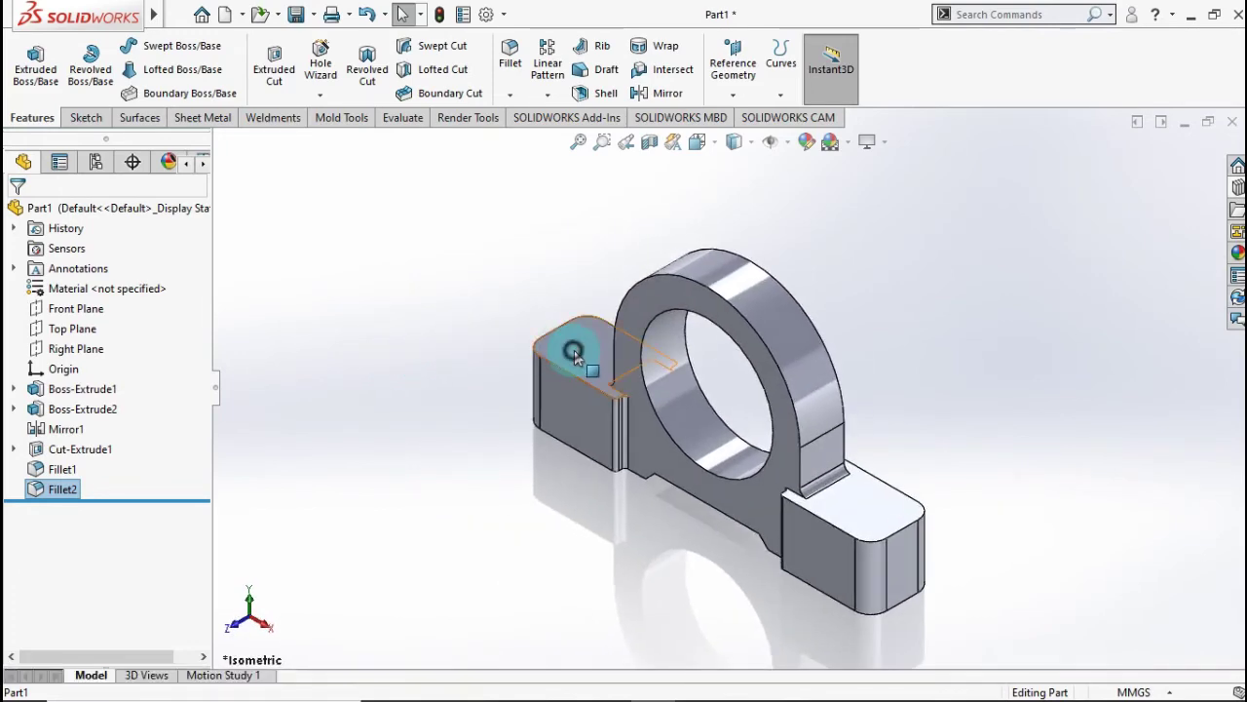
{"action": "left_click", "coordinate": [574, 355]}
Start a sketch on the left foot's top face and draw a straight slot on it.
{"action": "left_click", "coordinate": [653, 293]}
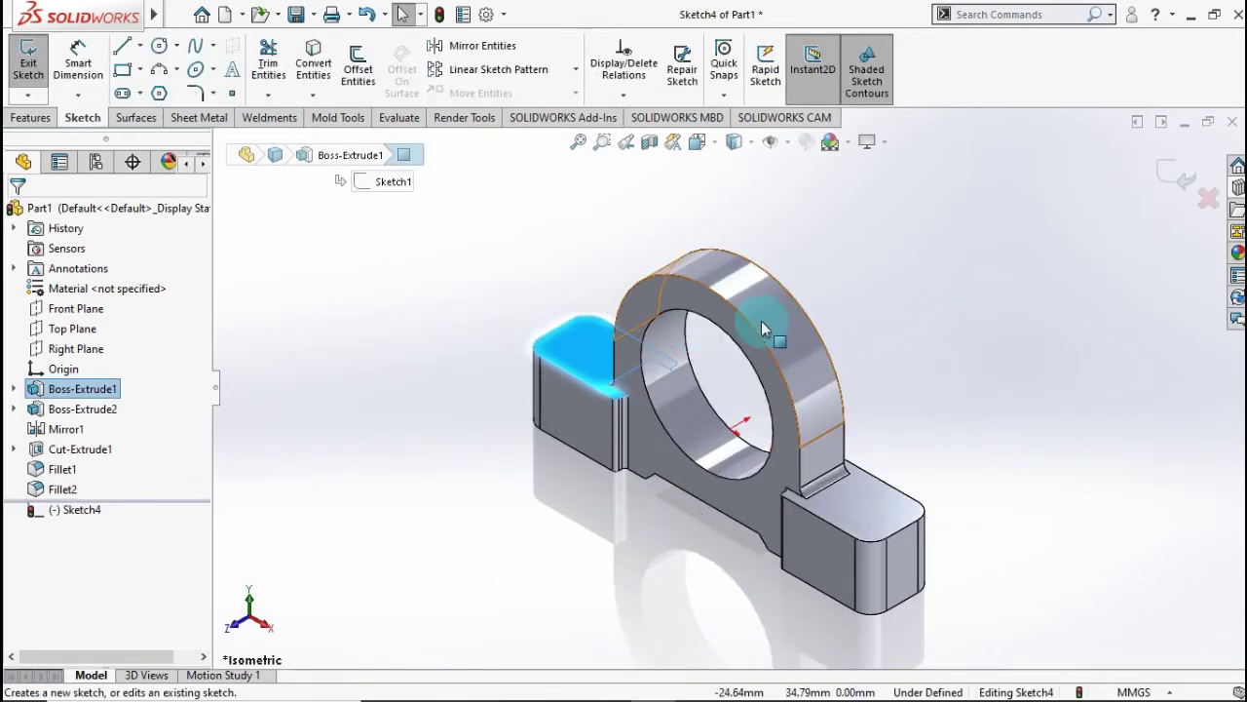
{"action": "left_click", "coordinate": [573, 290]}
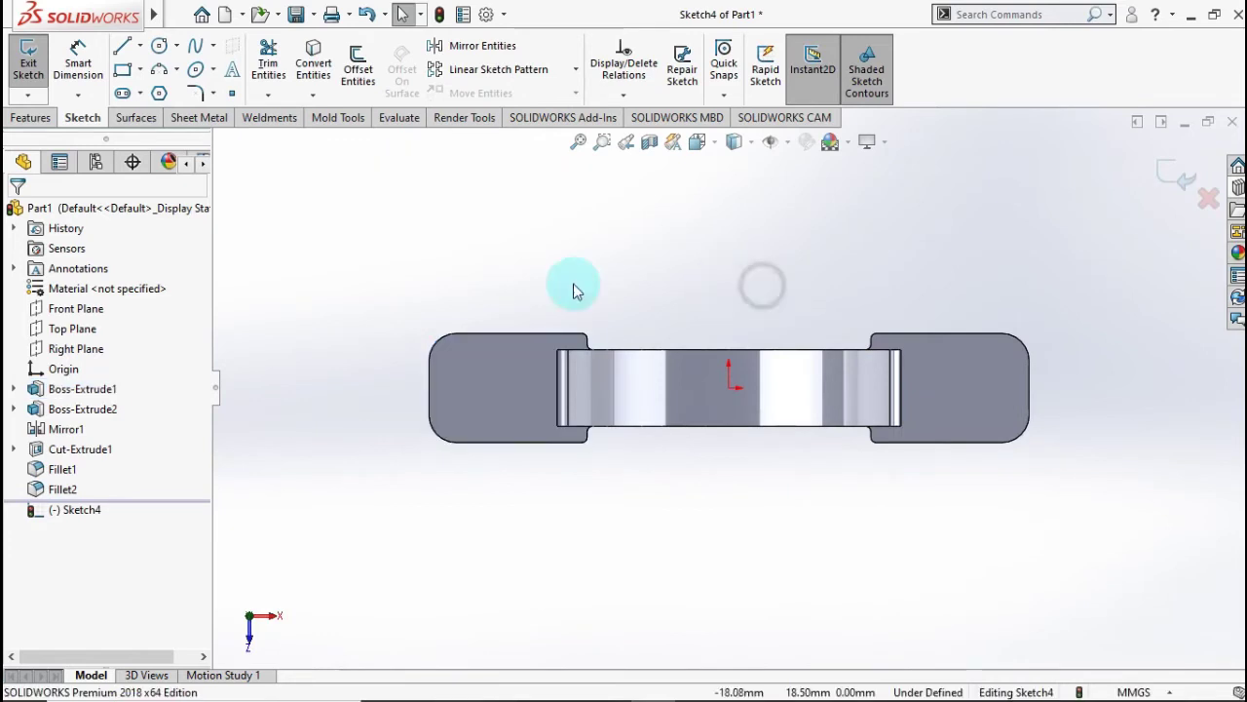
{"action": "left_click", "coordinate": [123, 92]}
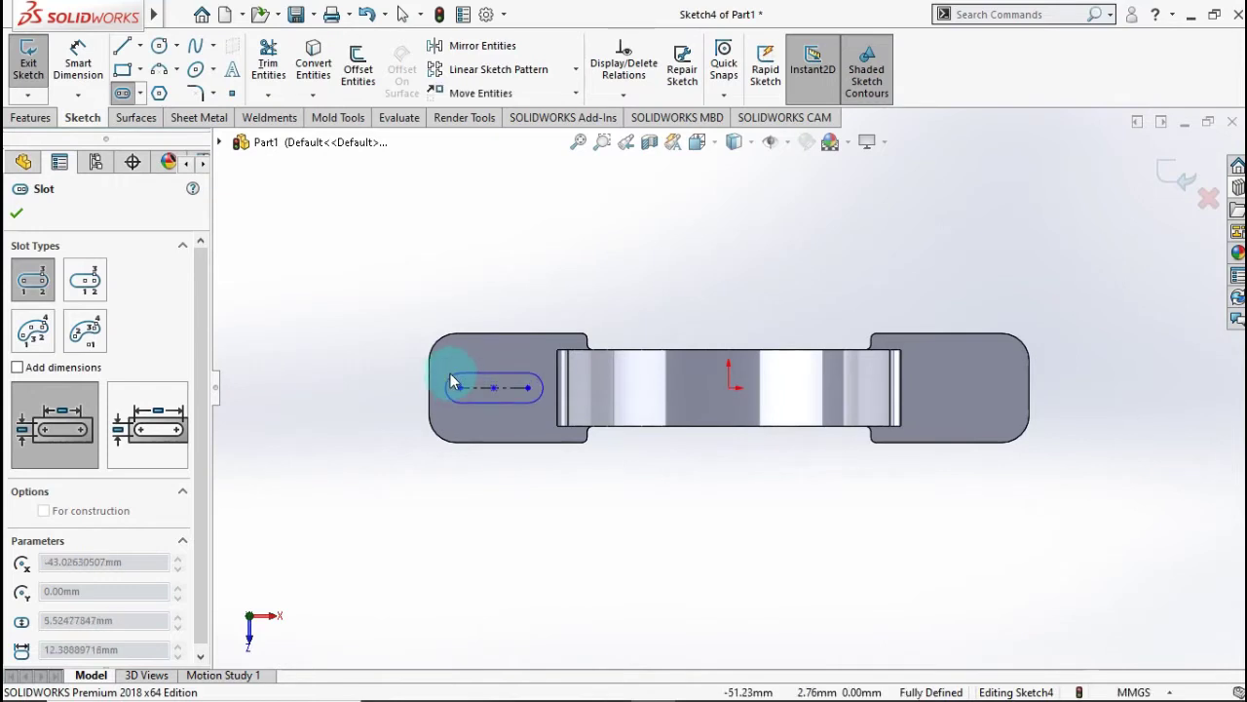
{"action": "left_click", "coordinate": [450, 380]}
Dimension the slot's centre 37 mm from the origin.
{"action": "left_click", "coordinate": [78, 60]}
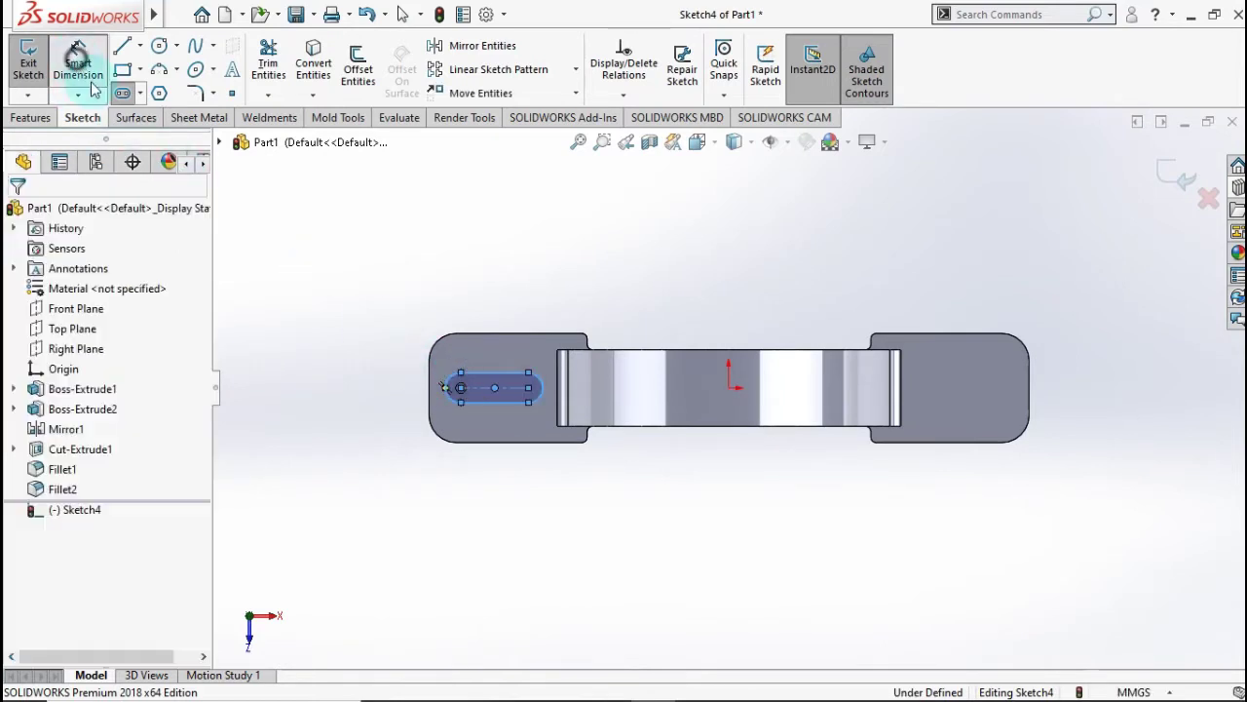
{"action": "left_click", "coordinate": [526, 388]}
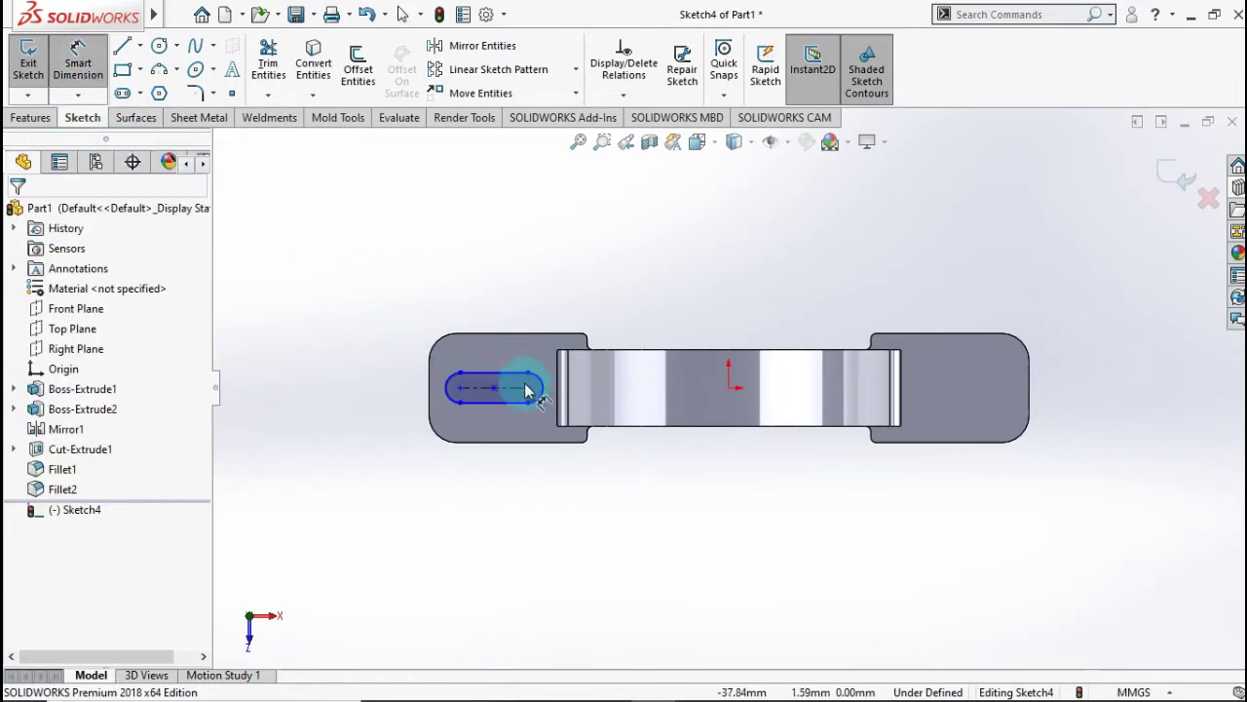
{"action": "left_click", "coordinate": [729, 388]}
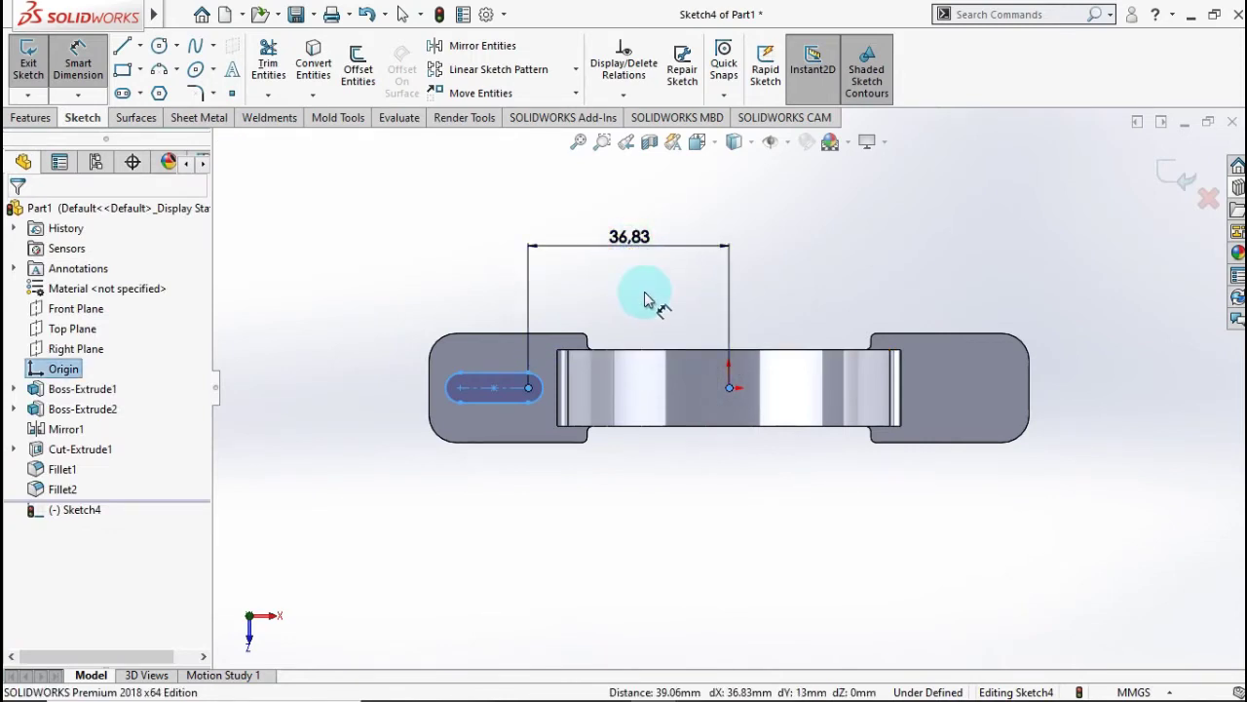
{"action": "left_click", "coordinate": [645, 298]}
{"action": "type", "text": "37"}
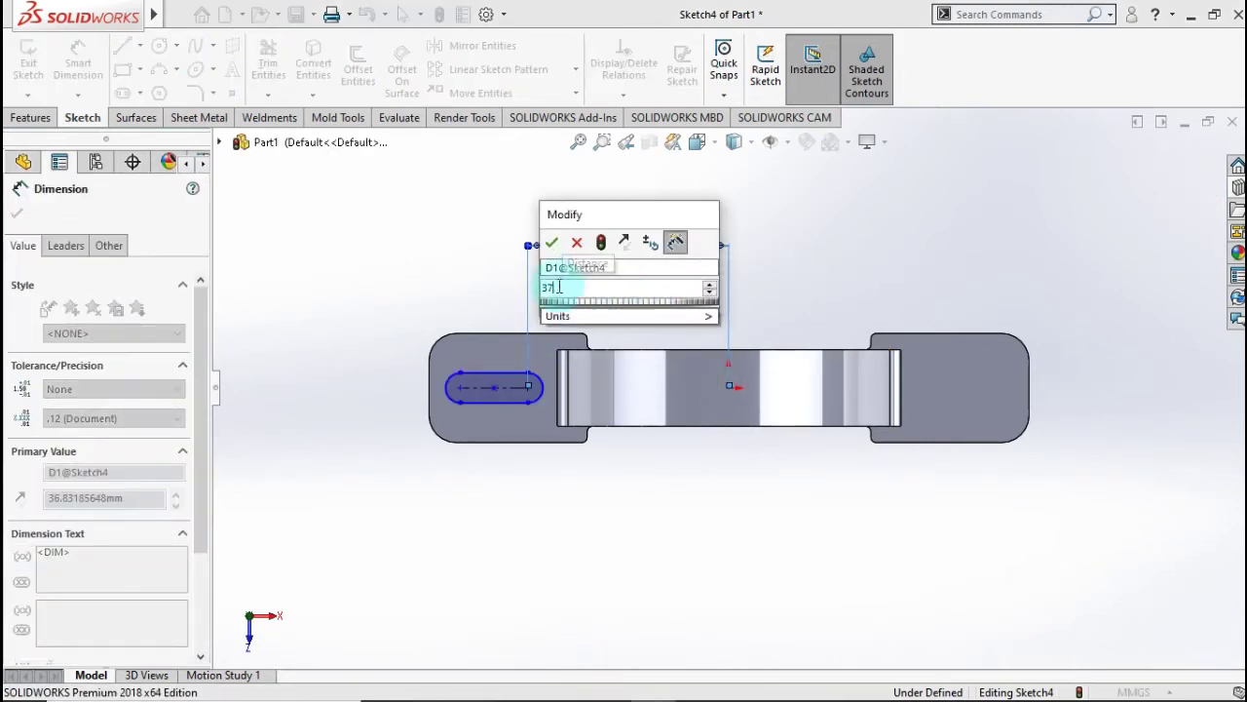
{"action": "left_click", "coordinate": [552, 243]}
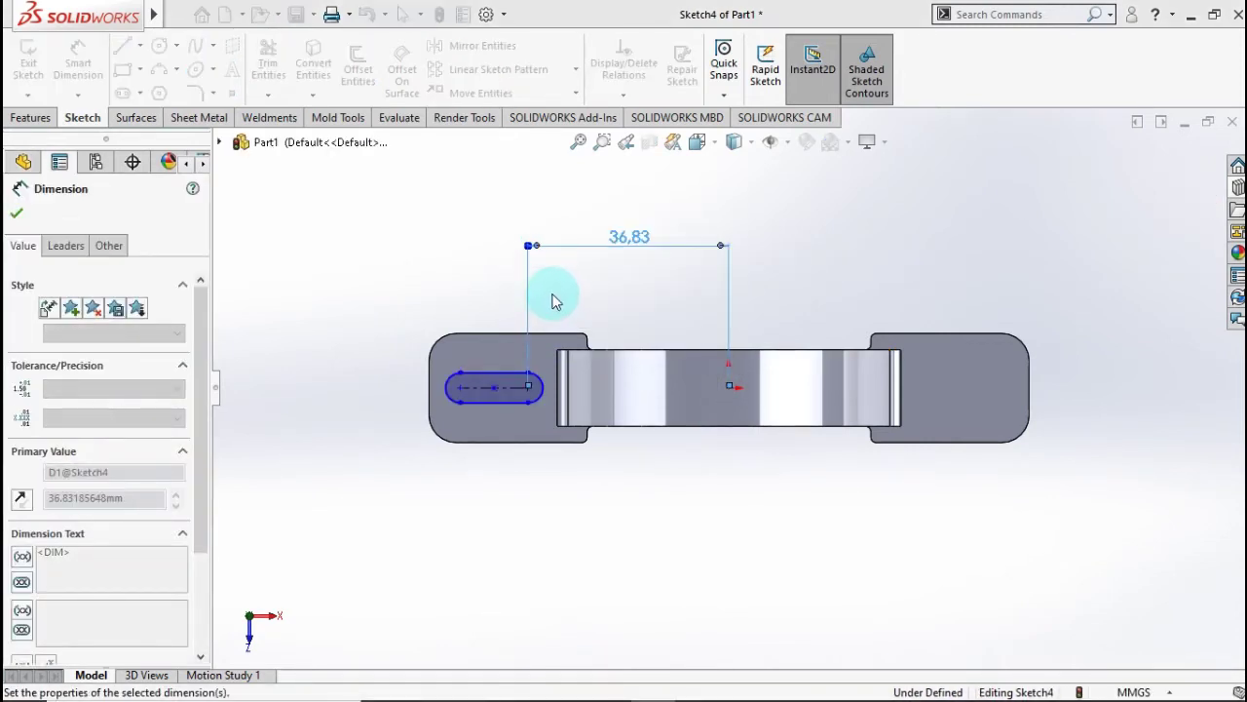
Set the slot length to 10 mm and its end radius to 3.5 mm.
{"action": "left_click", "coordinate": [514, 397]}
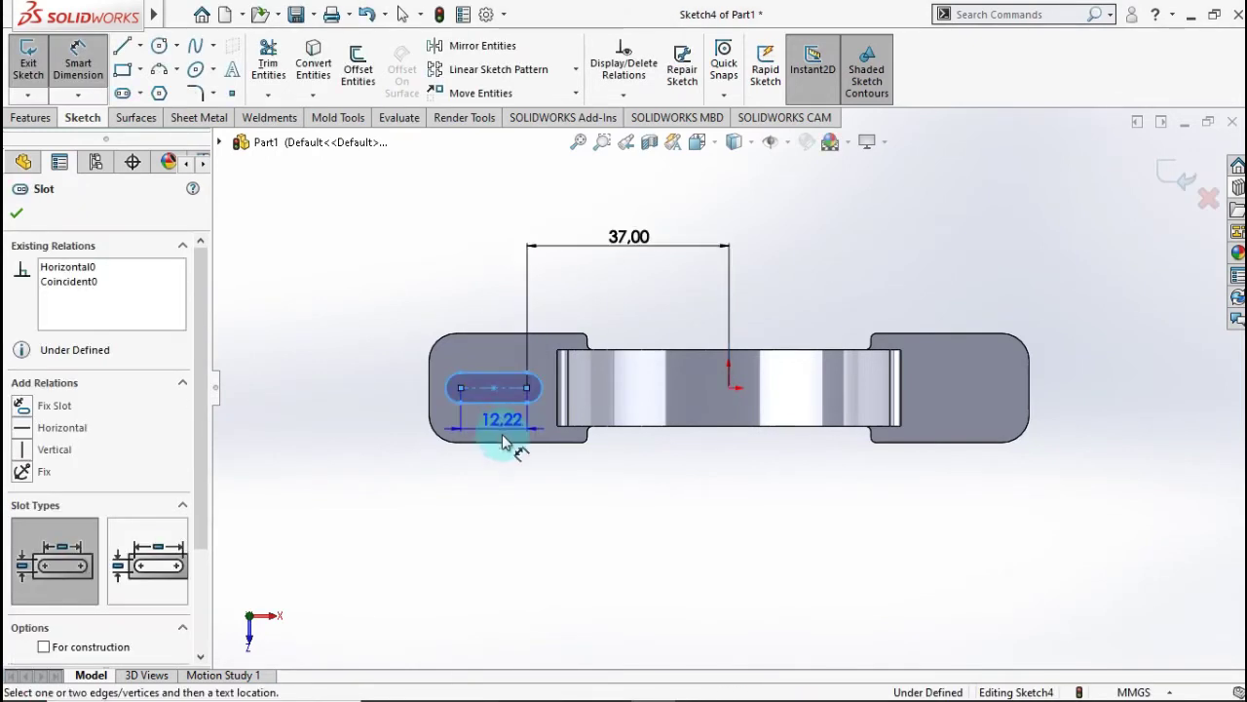
{"action": "left_click", "coordinate": [501, 487]}
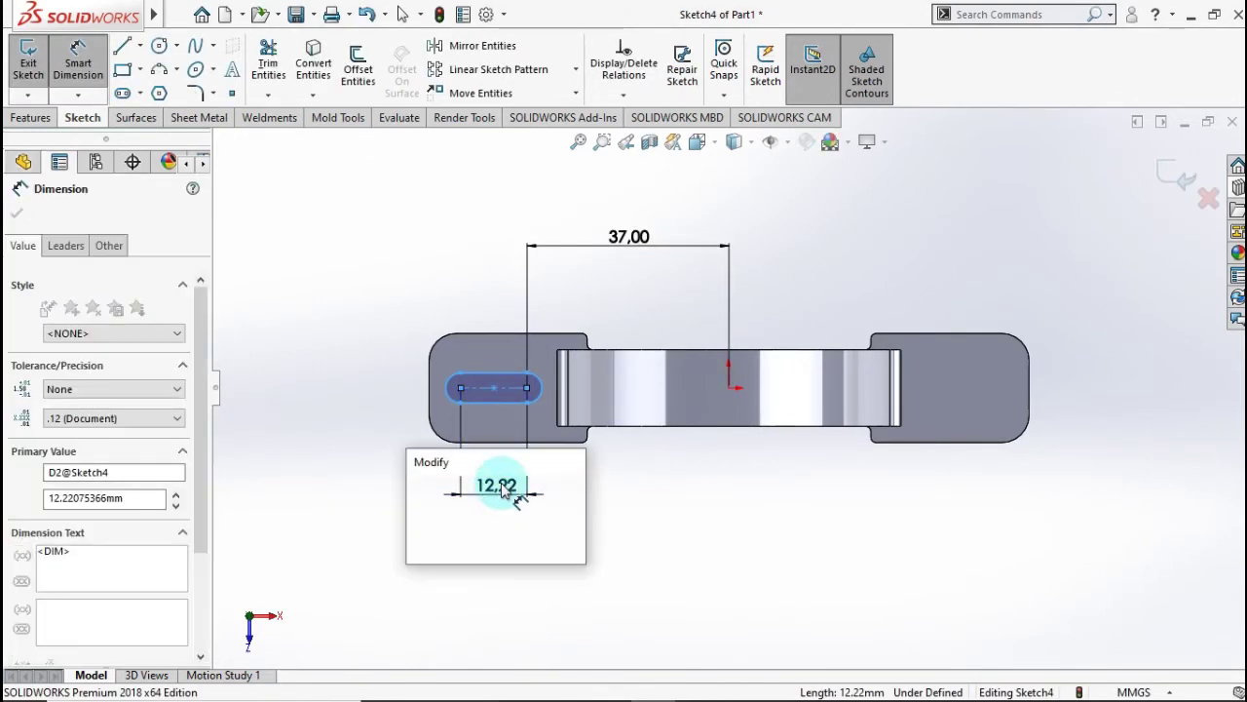
{"action": "type", "text": "10"}
{"action": "left_click", "coordinate": [417, 486]}
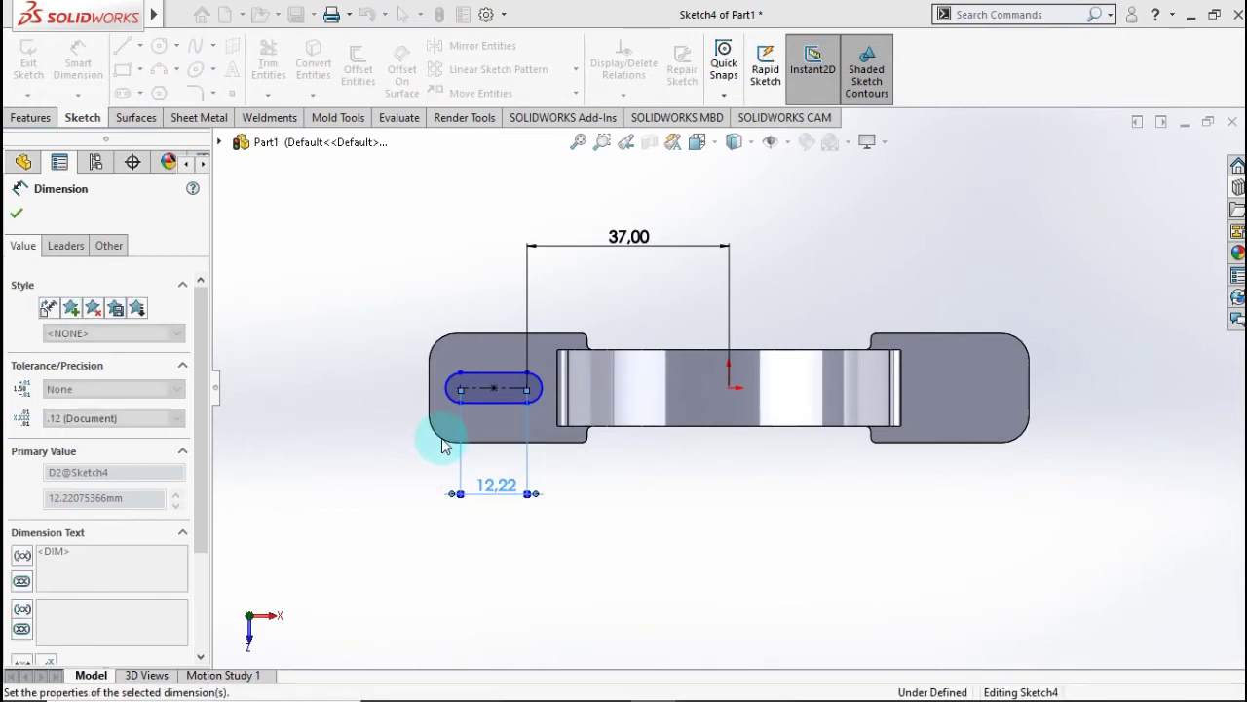
{"action": "scroll", "coordinate": [458, 432], "scroll_direction": "down", "scroll_amount": 2}
{"action": "scroll", "coordinate": [482, 409], "scroll_direction": "down", "scroll_amount": 2}
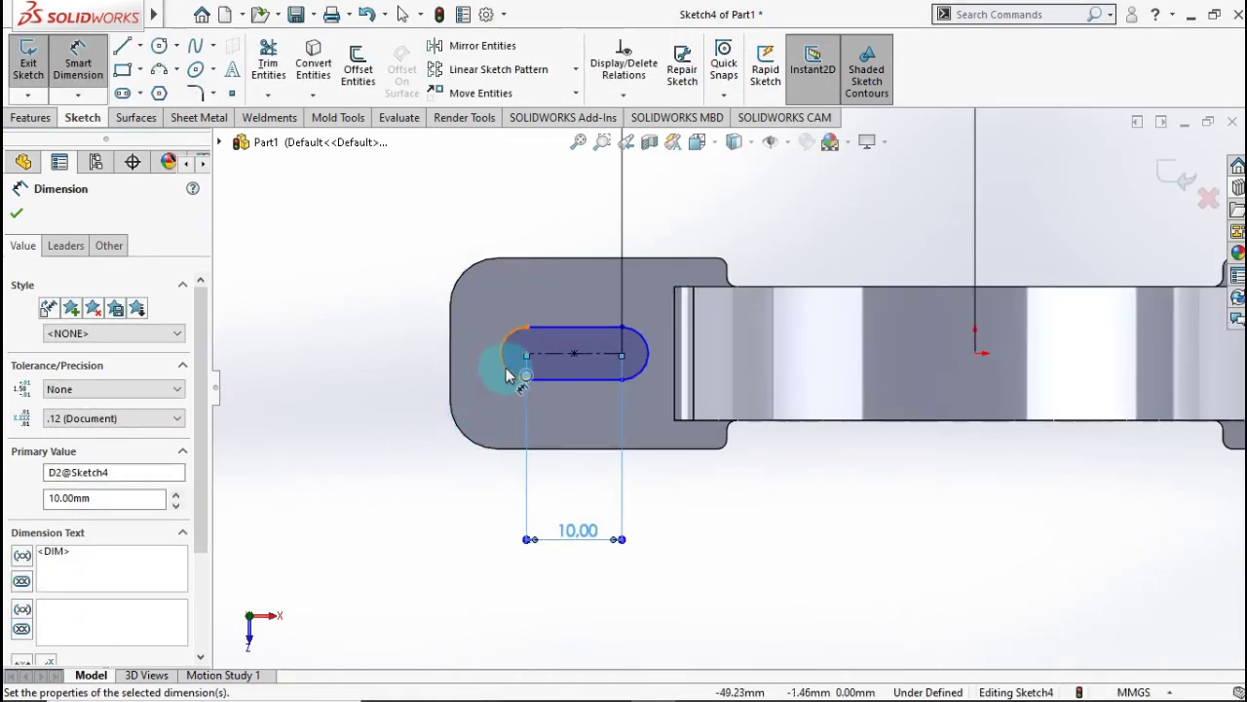
{"action": "left_click", "coordinate": [445, 373]}
{"action": "left_click", "coordinate": [396, 402]}
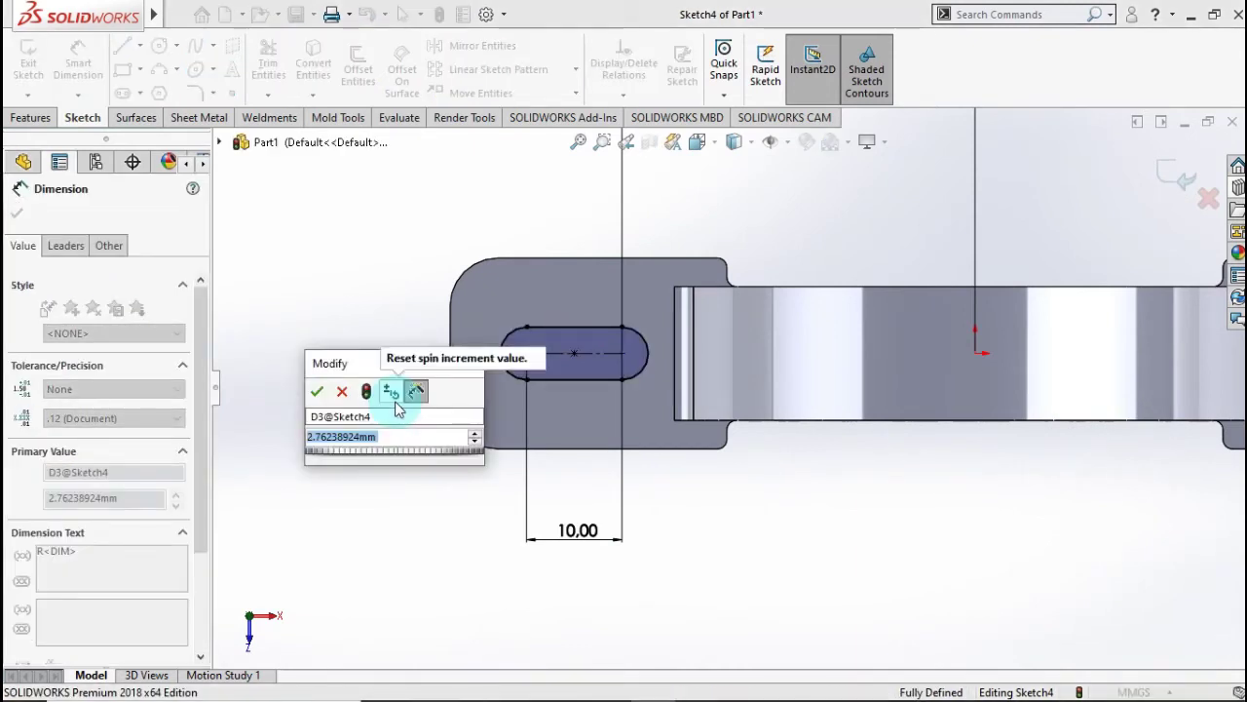
{"action": "type", "text": "2"}
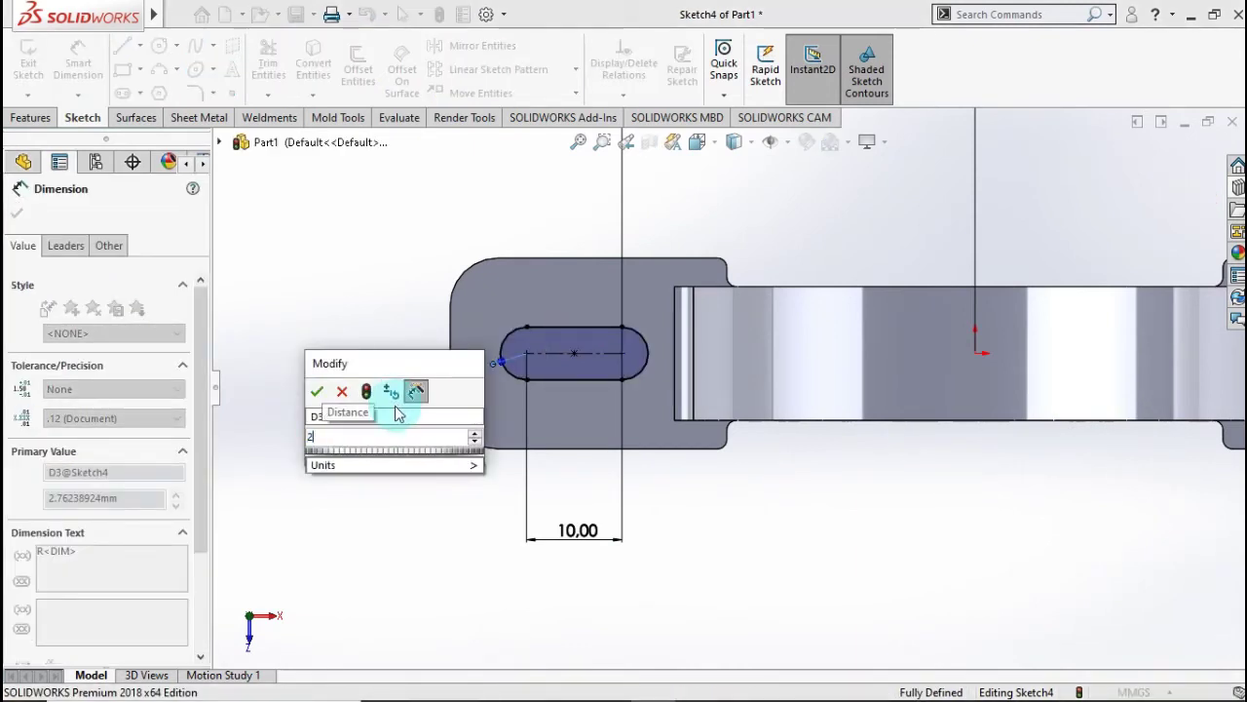
{"action": "type", "text": "."}
{"action": "key", "text": "BackSpace"}
{"action": "key", "text": "BackSpace"}
{"action": "type", "text": "3."}
{"action": "type", "text": "5"}
{"action": "left_click", "coordinate": [317, 392]}
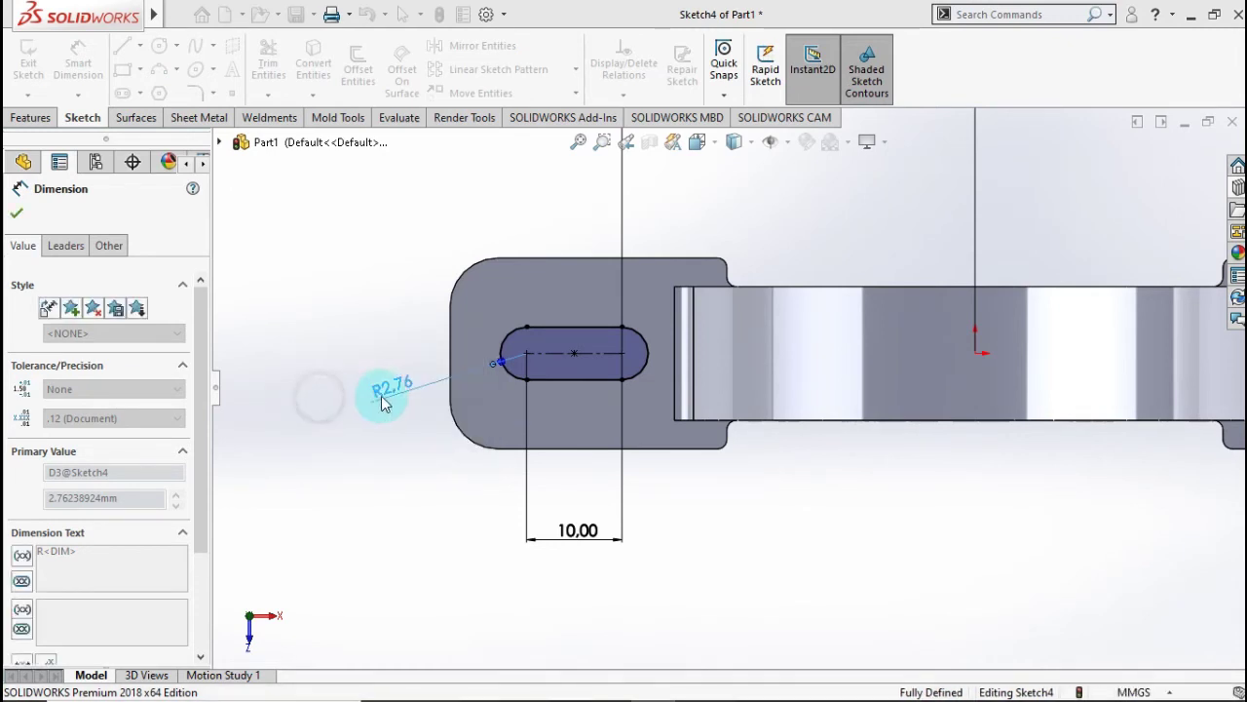
{"action": "scroll", "coordinate": [628, 380], "scroll_direction": "up", "scroll_amount": 3}
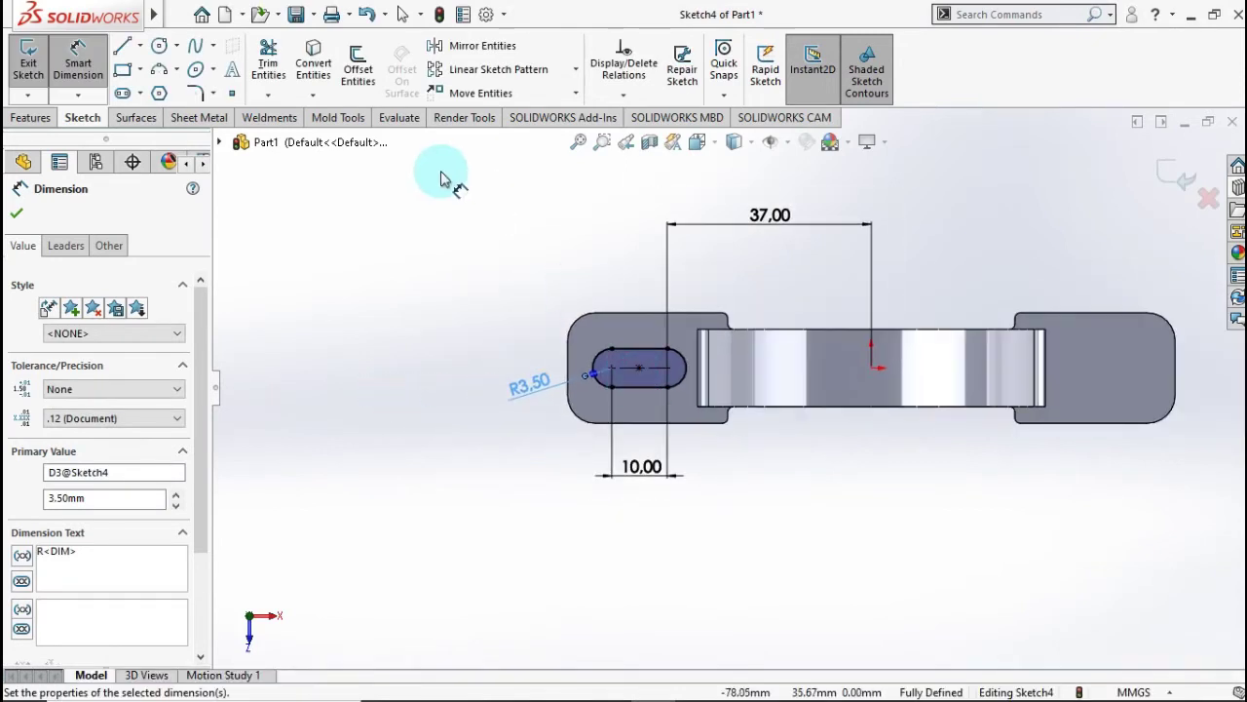
Draw a vertical centerline from the origin and mirror the slot onto the right foot.
{"action": "left_click", "coordinate": [141, 49]}
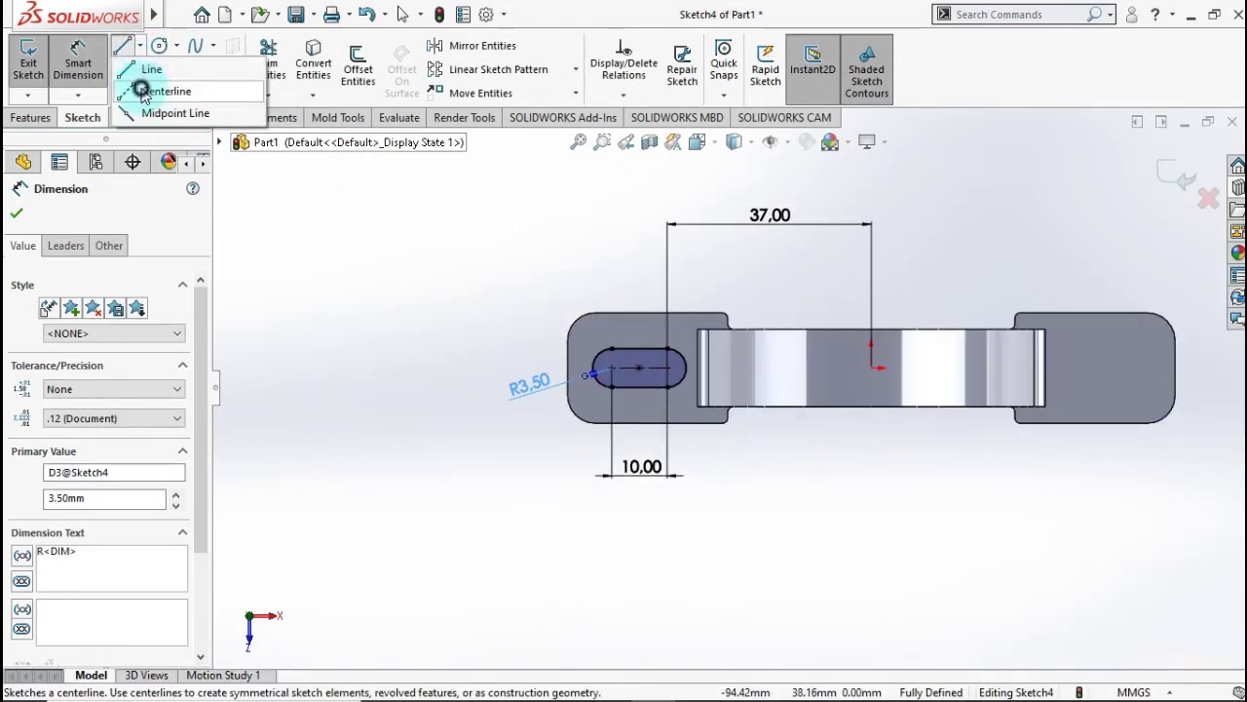
{"action": "left_click", "coordinate": [156, 89]}
{"action": "left_click", "coordinate": [872, 369]}
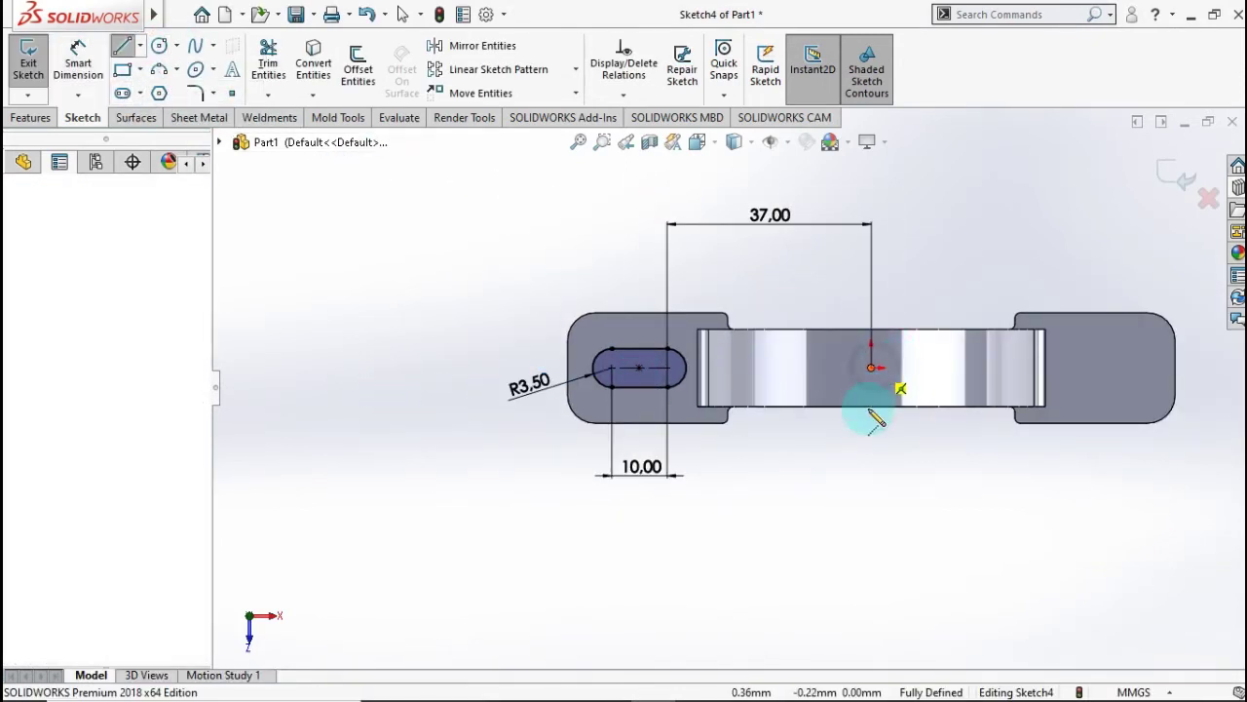
{"action": "left_click", "coordinate": [867, 460]}
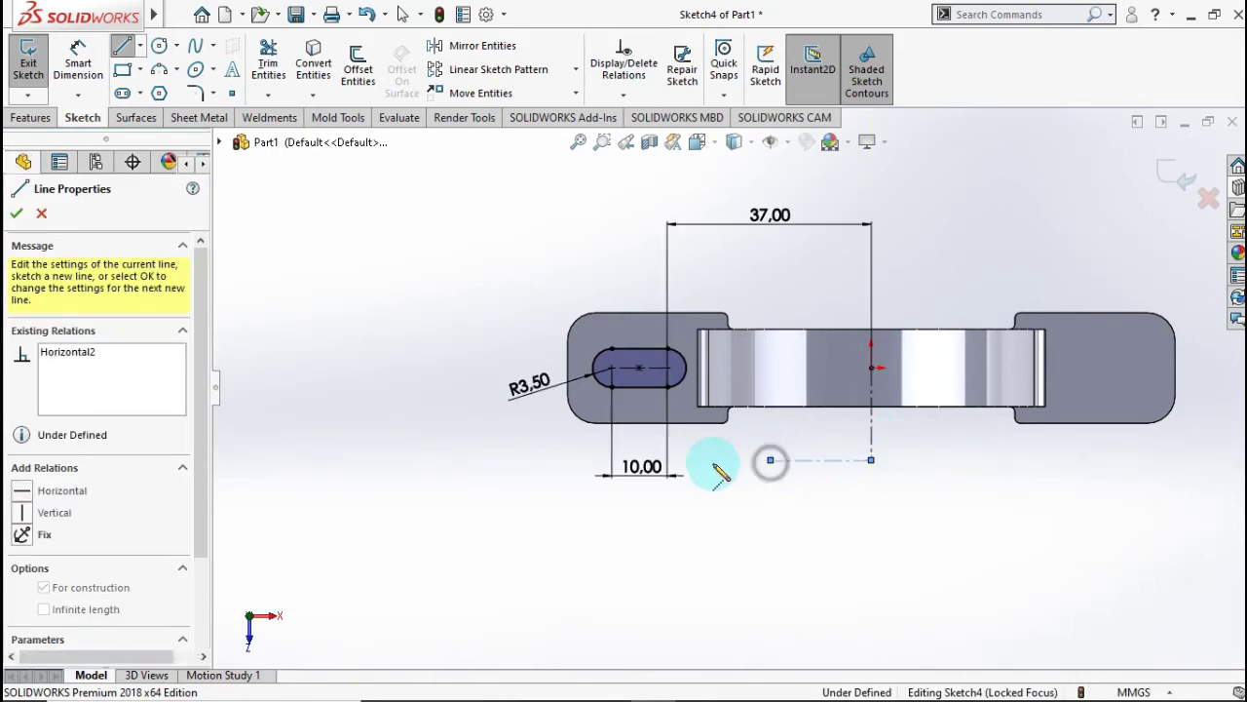
{"action": "key", "text": "Escape"}
{"action": "left_click", "coordinate": [458, 46]}
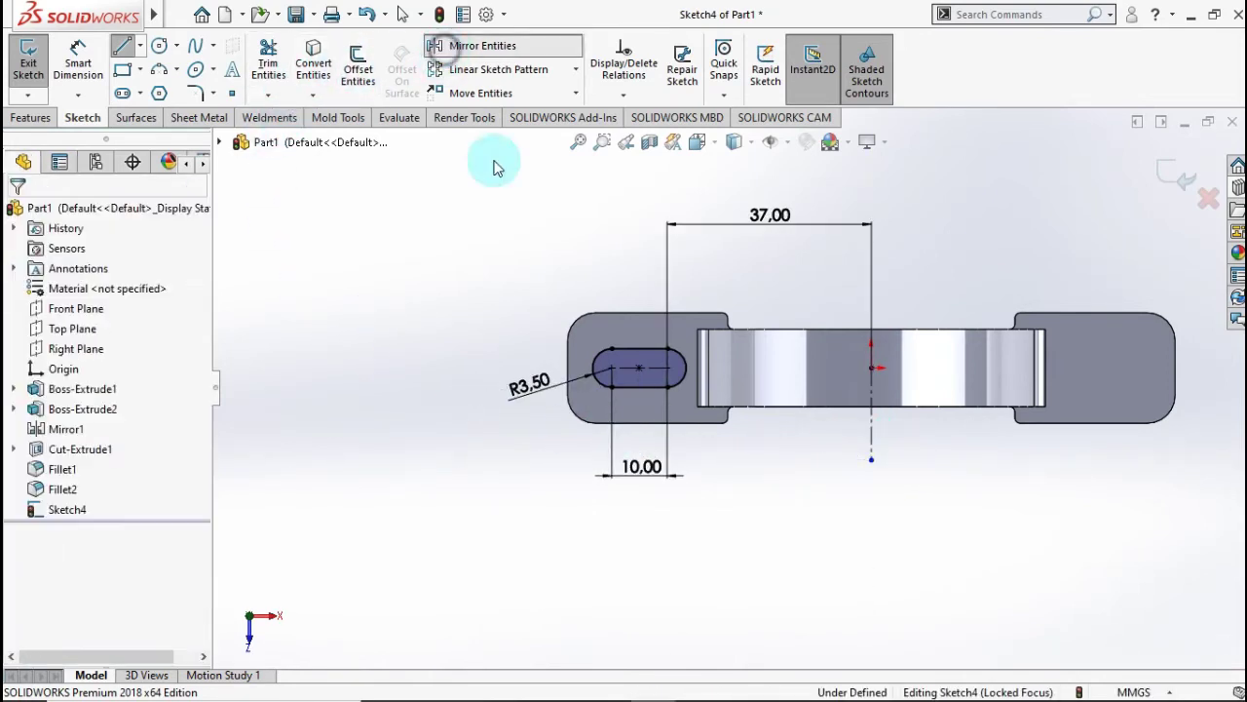
{"action": "left_click", "coordinate": [639, 392]}
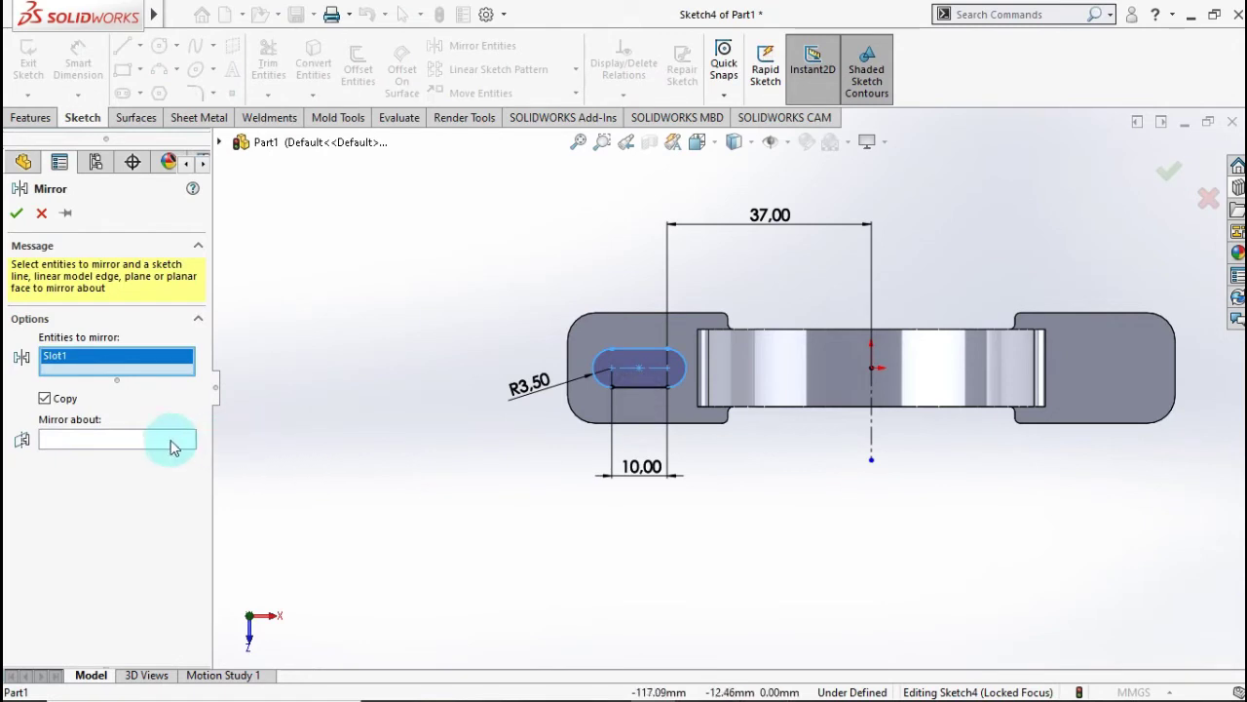
{"action": "left_click", "coordinate": [172, 439]}
{"action": "left_click", "coordinate": [872, 437]}
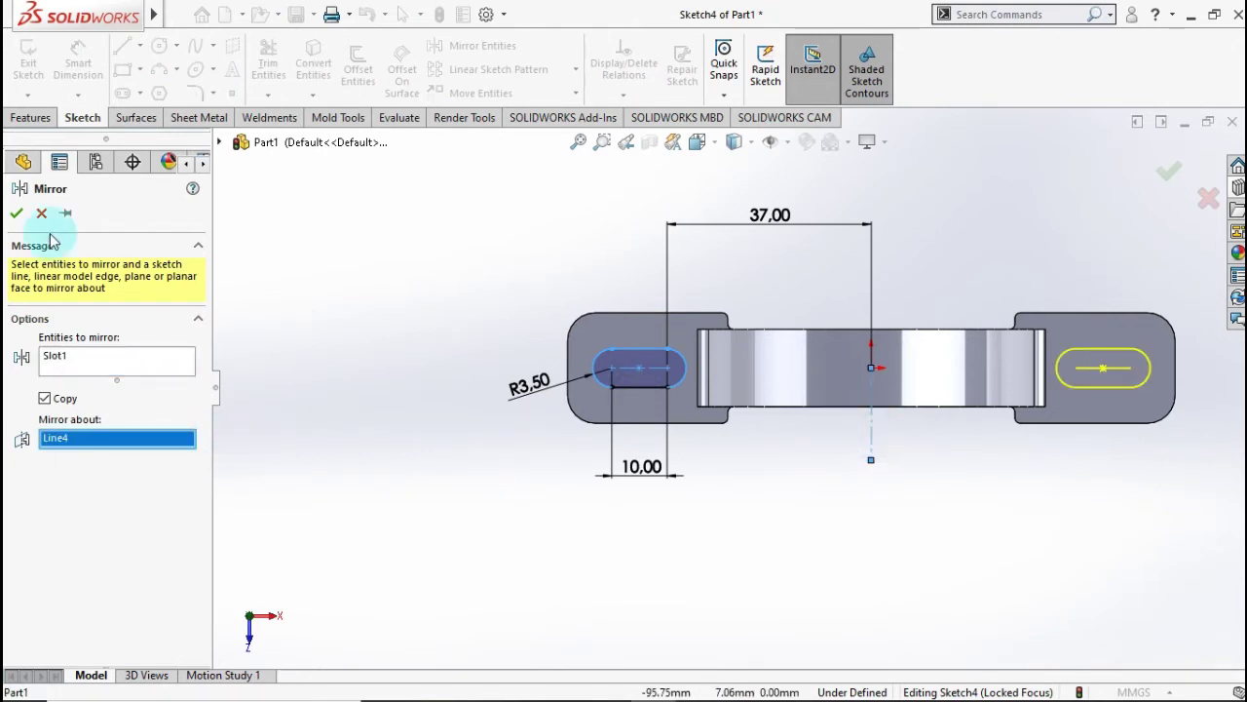
{"action": "left_click", "coordinate": [17, 214]}
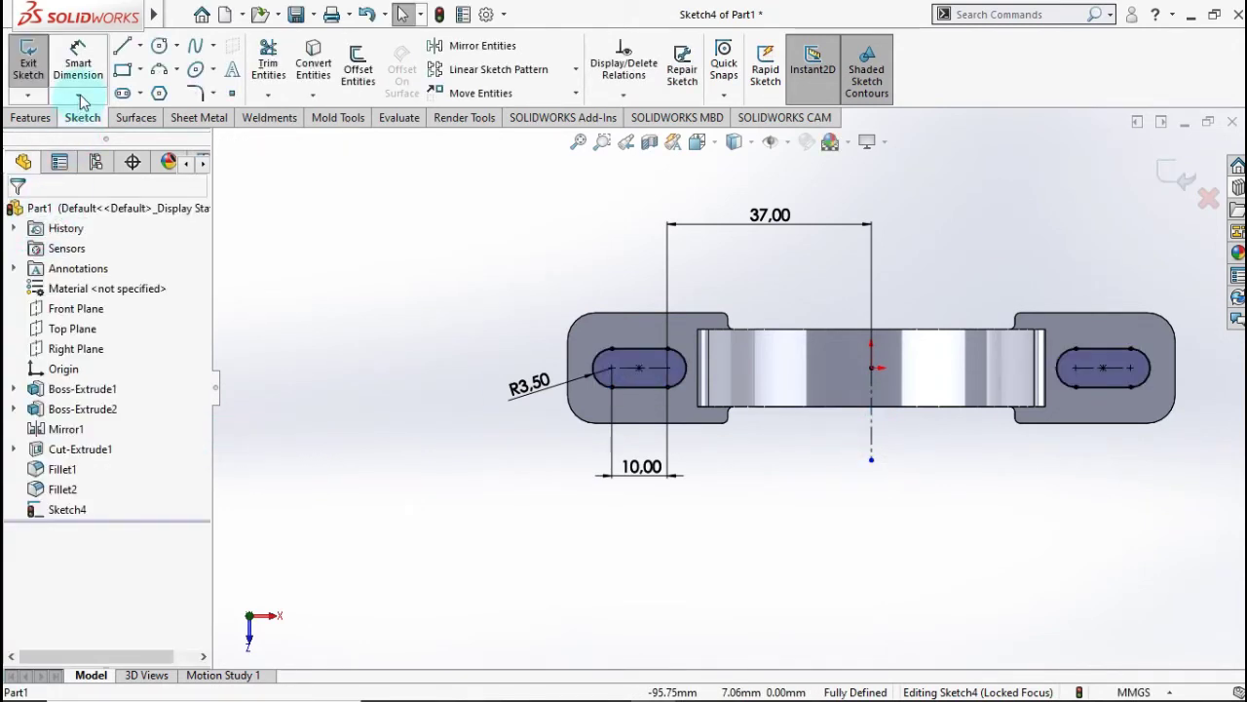
Extrude-cut both slot profiles Through All the part.
{"action": "left_click", "coordinate": [32, 117]}
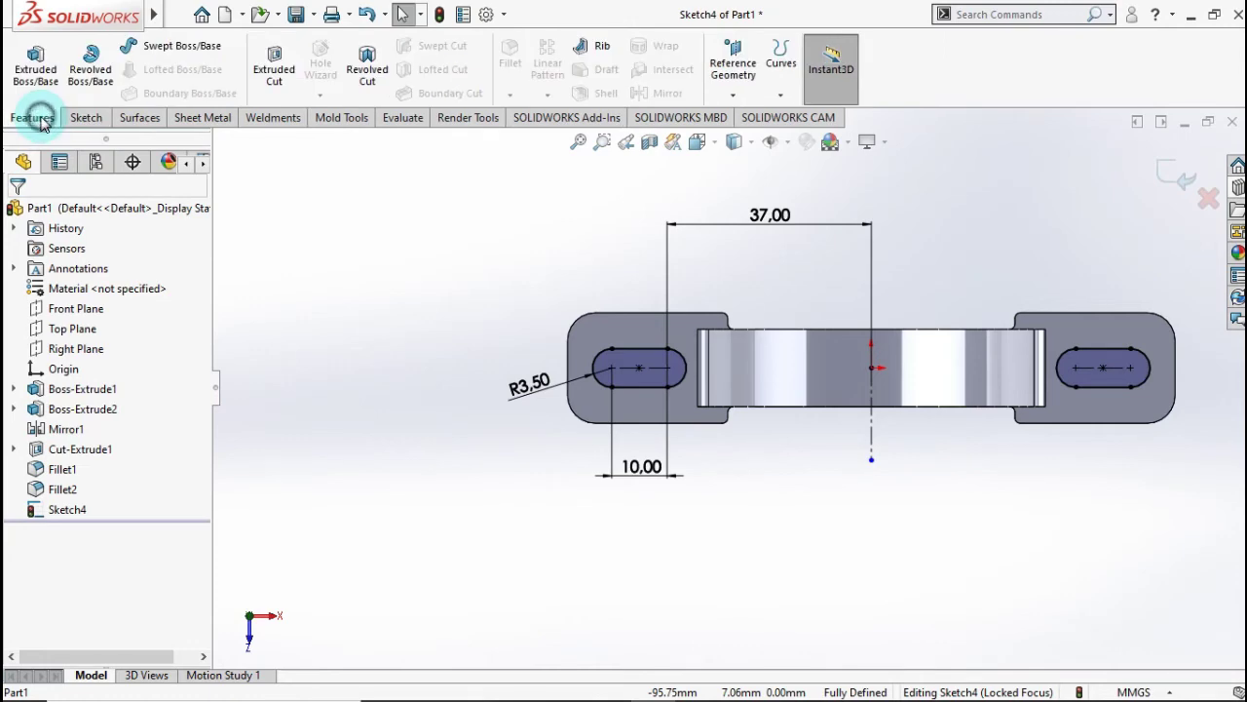
{"action": "left_click", "coordinate": [274, 63]}
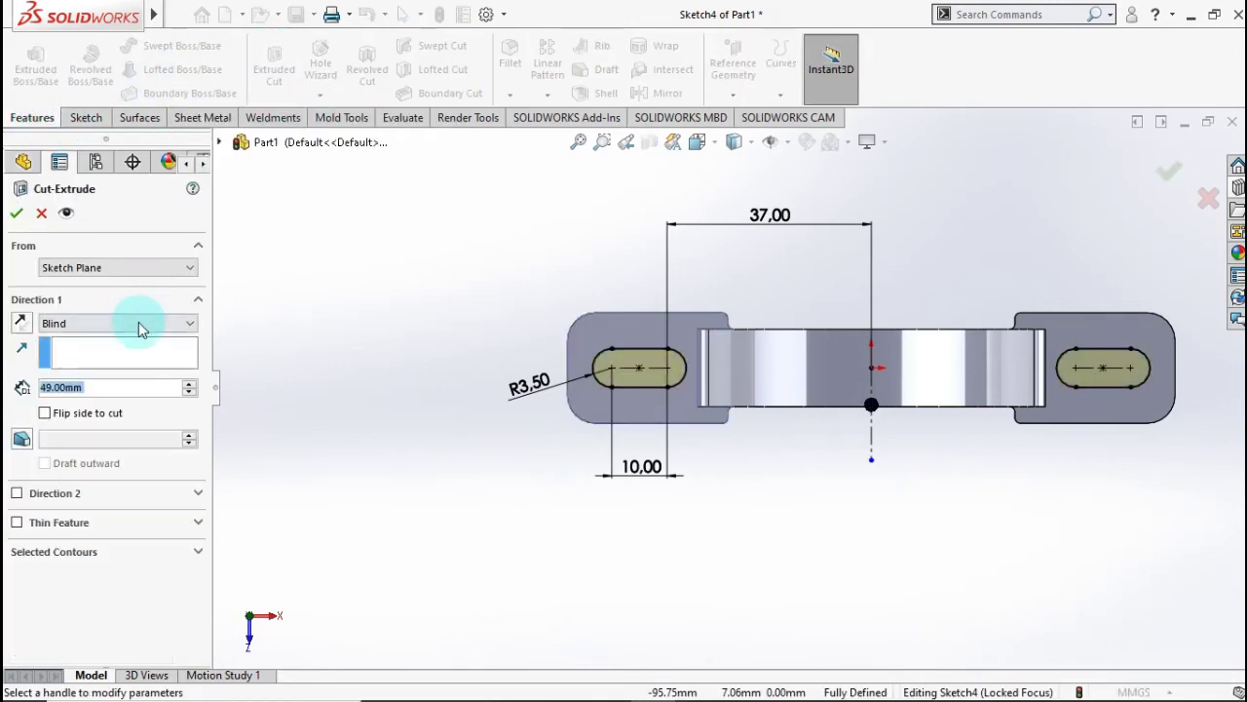
{"action": "left_click", "coordinate": [139, 325]}
{"action": "left_click", "coordinate": [129, 352]}
{"action": "middle_click_drag", "start_coordinate": [466, 377], "coordinate": [781, 230]}
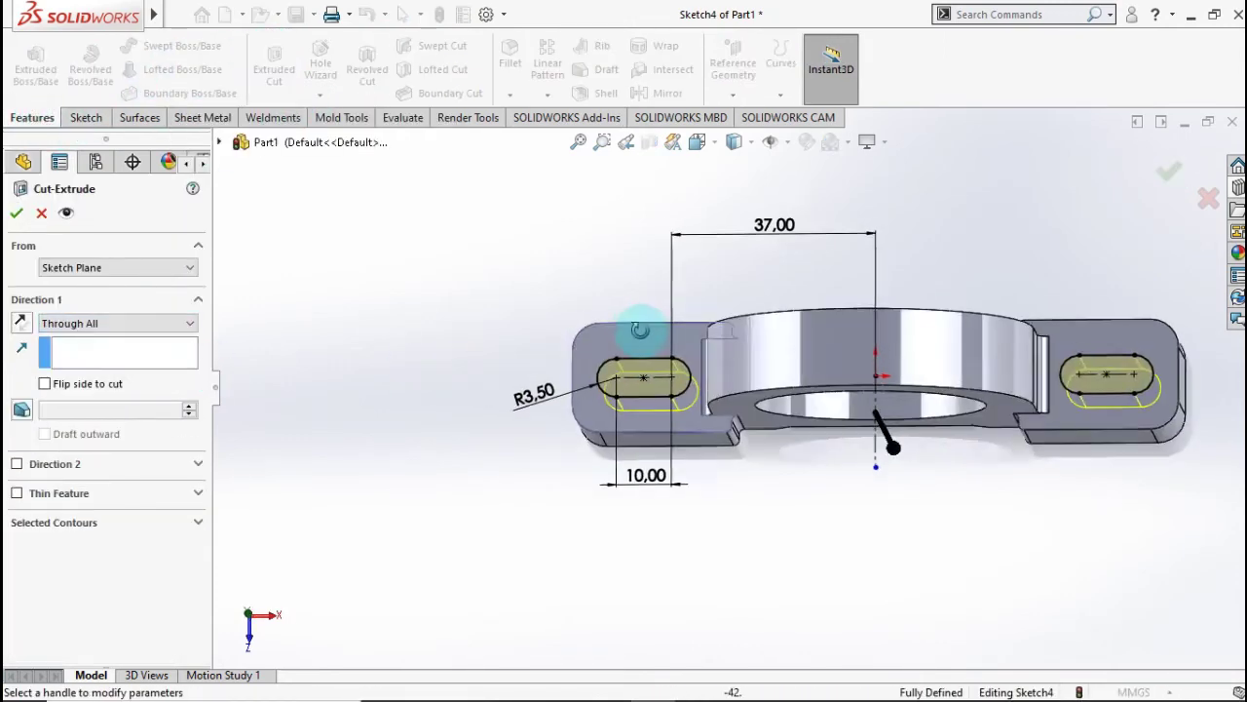
{"action": "left_click", "coordinate": [1172, 183]}
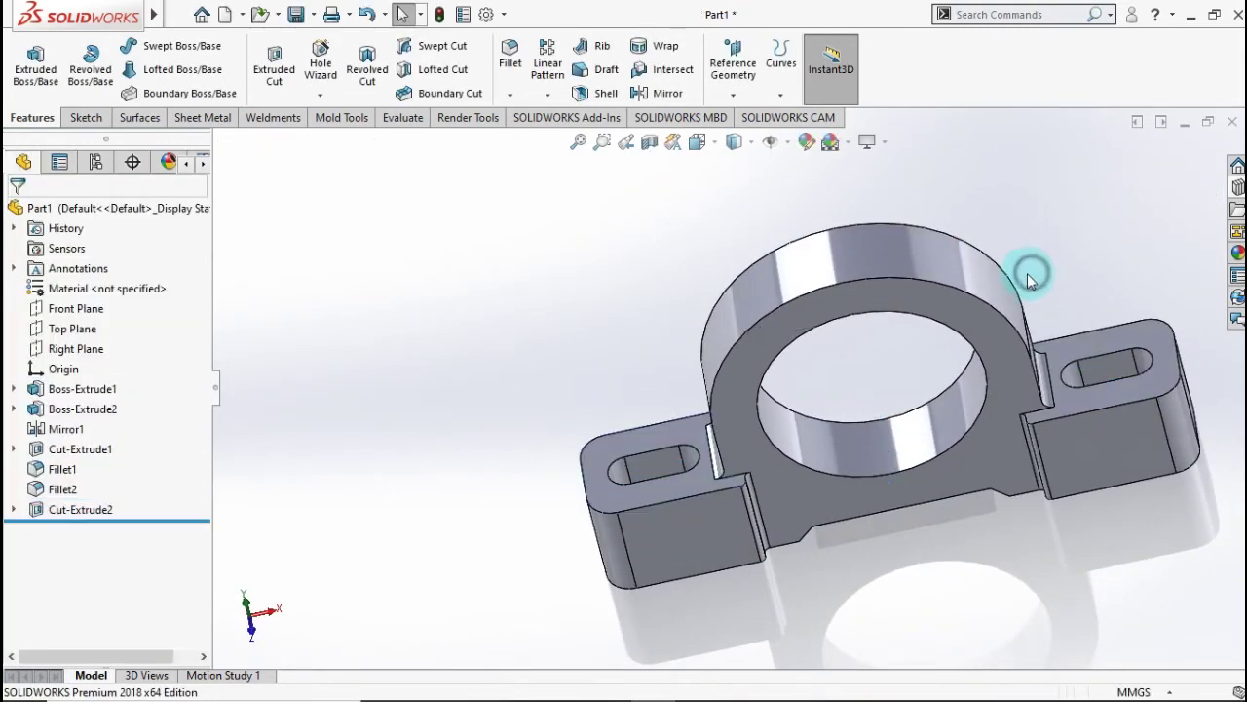
{"action": "mouse_move", "coordinate": [1029, 279]}
{"action": "middle_mouse_down"}
{"action": "mouse_move", "coordinate": [1024, 234]}
{"action": "mouse_move", "coordinate": [1072, 201]}
{"action": "mouse_move", "coordinate": [1108, 217]}
{"action": "mouse_move", "coordinate": [1025, 200]}
{"action": "mouse_move", "coordinate": [988, 231]}
{"action": "mouse_move", "coordinate": [1016, 254]}
{"action": "mouse_move", "coordinate": [1041, 232]}
{"action": "mouse_move", "coordinate": [826, 316]}
{"action": "middle_mouse_up"}
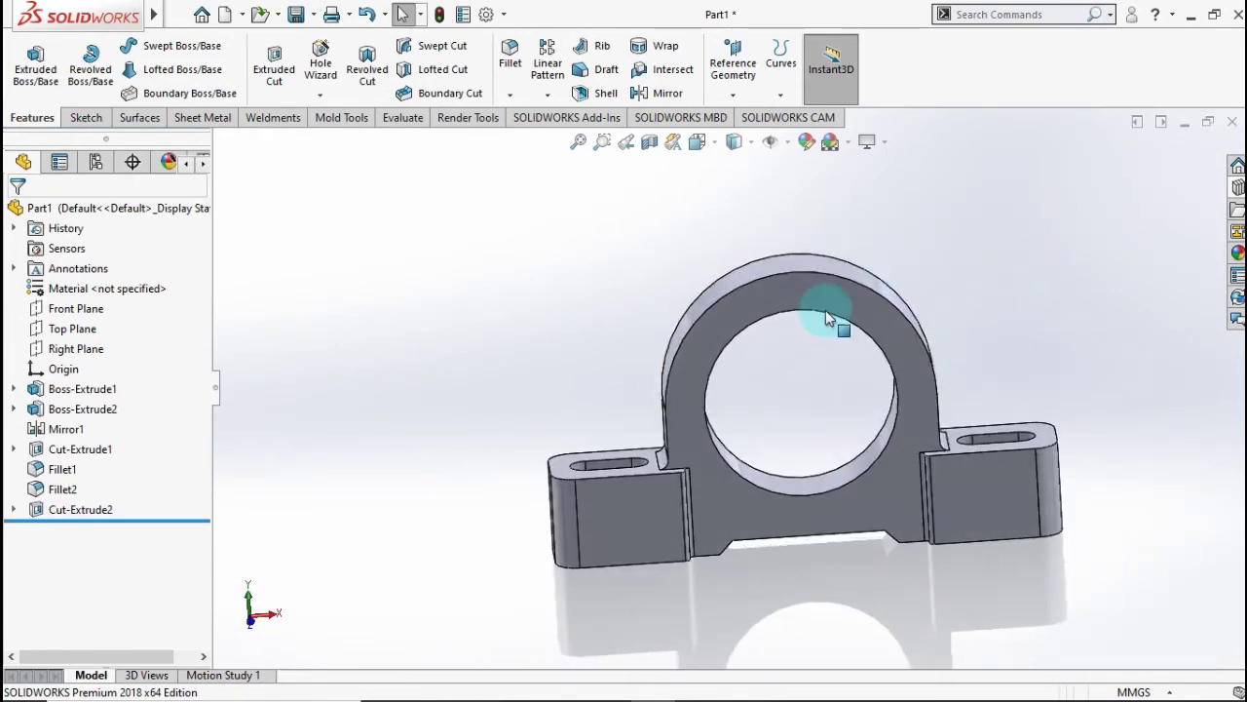
Start a Front Plane sketch with a horizontal and an angled centerline from the origin.
{"action": "left_click", "coordinate": [103, 312]}
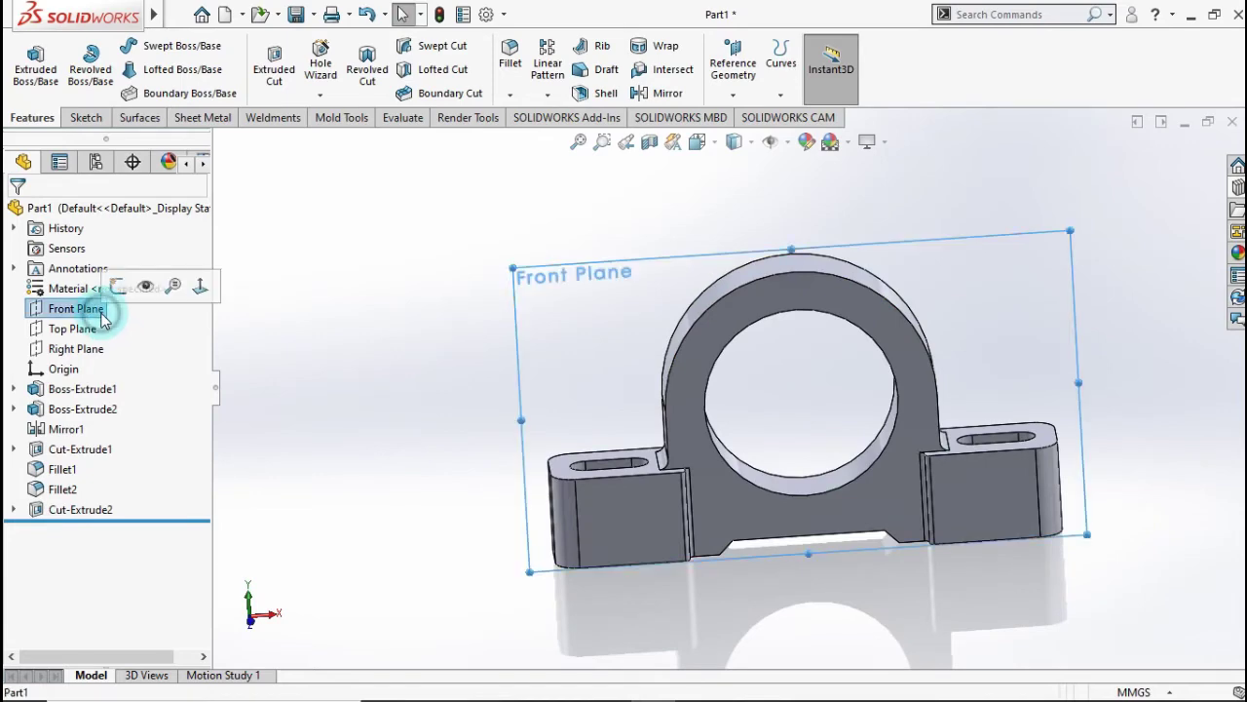
{"action": "left_click", "coordinate": [116, 286]}
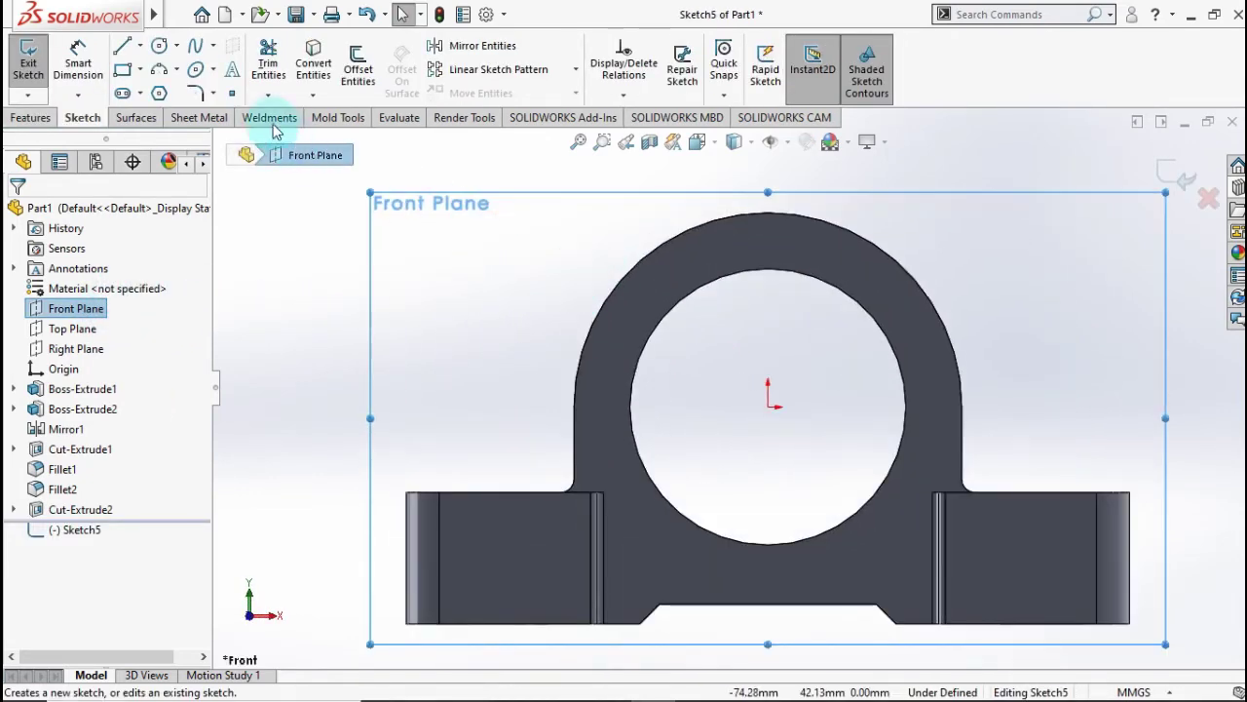
{"action": "left_click", "coordinate": [140, 45]}
{"action": "left_click", "coordinate": [147, 93]}
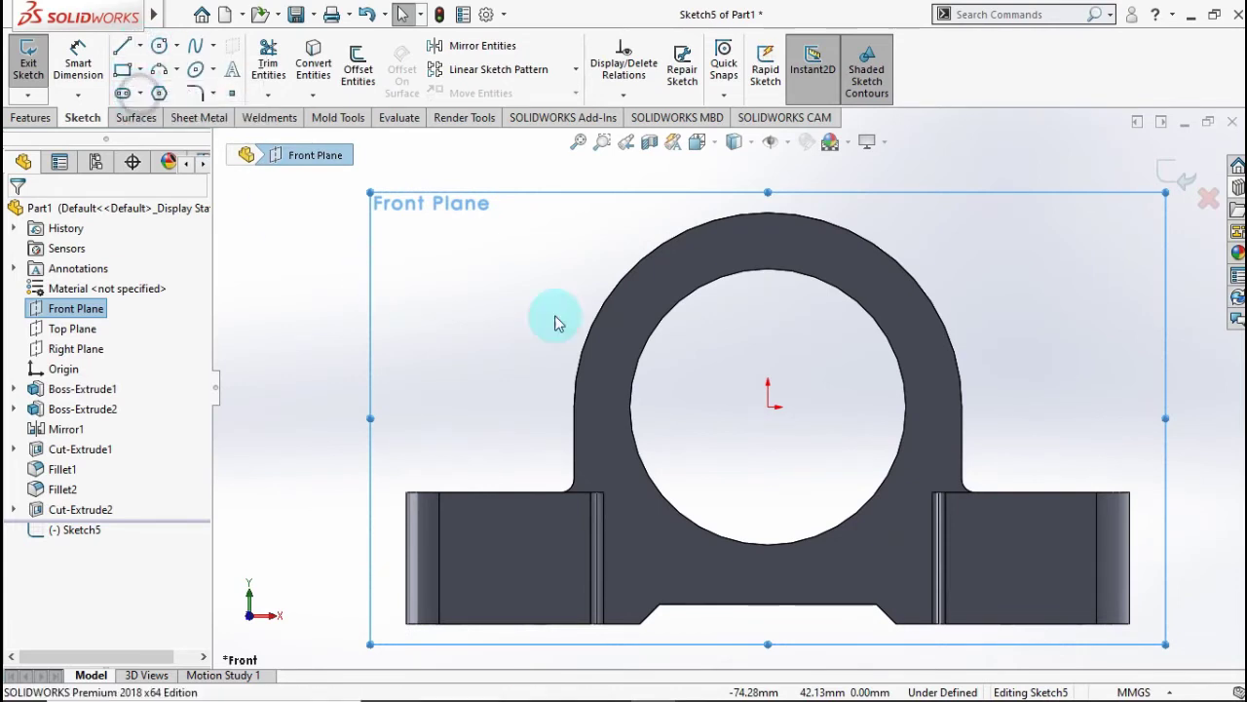
{"action": "left_click", "coordinate": [767, 407]}
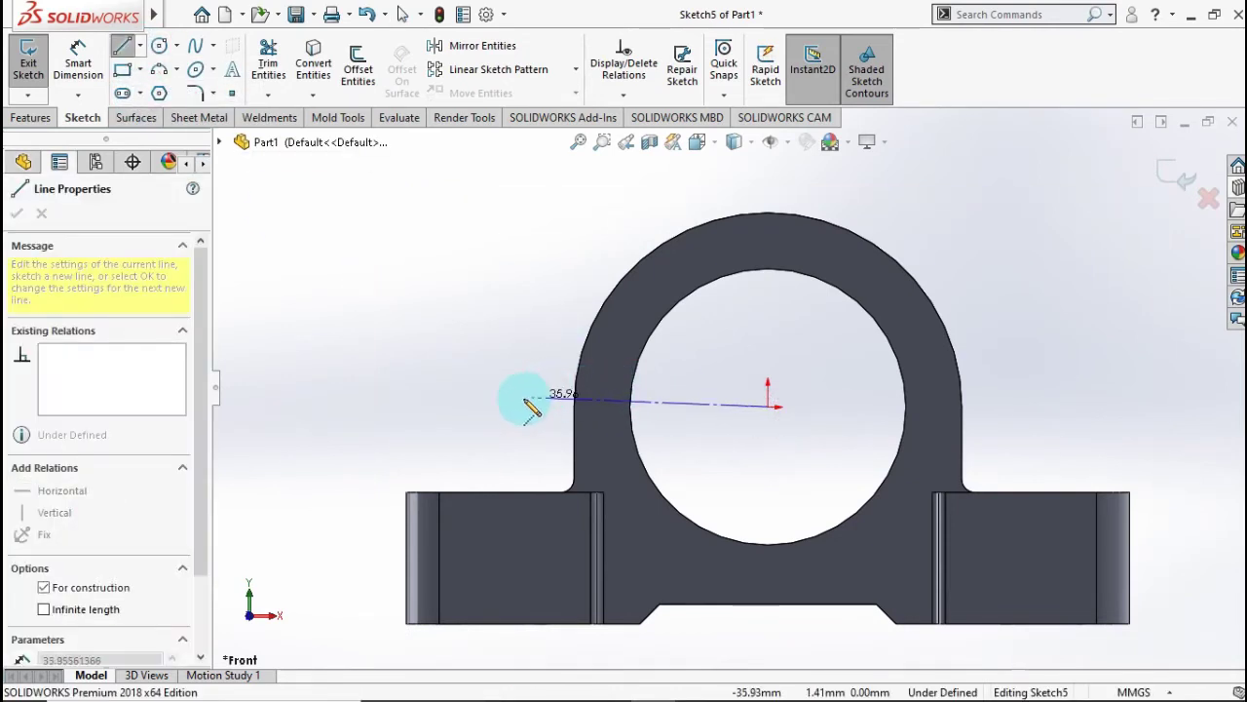
{"action": "left_click", "coordinate": [470, 406]}
{"action": "key", "text": "Escape"}
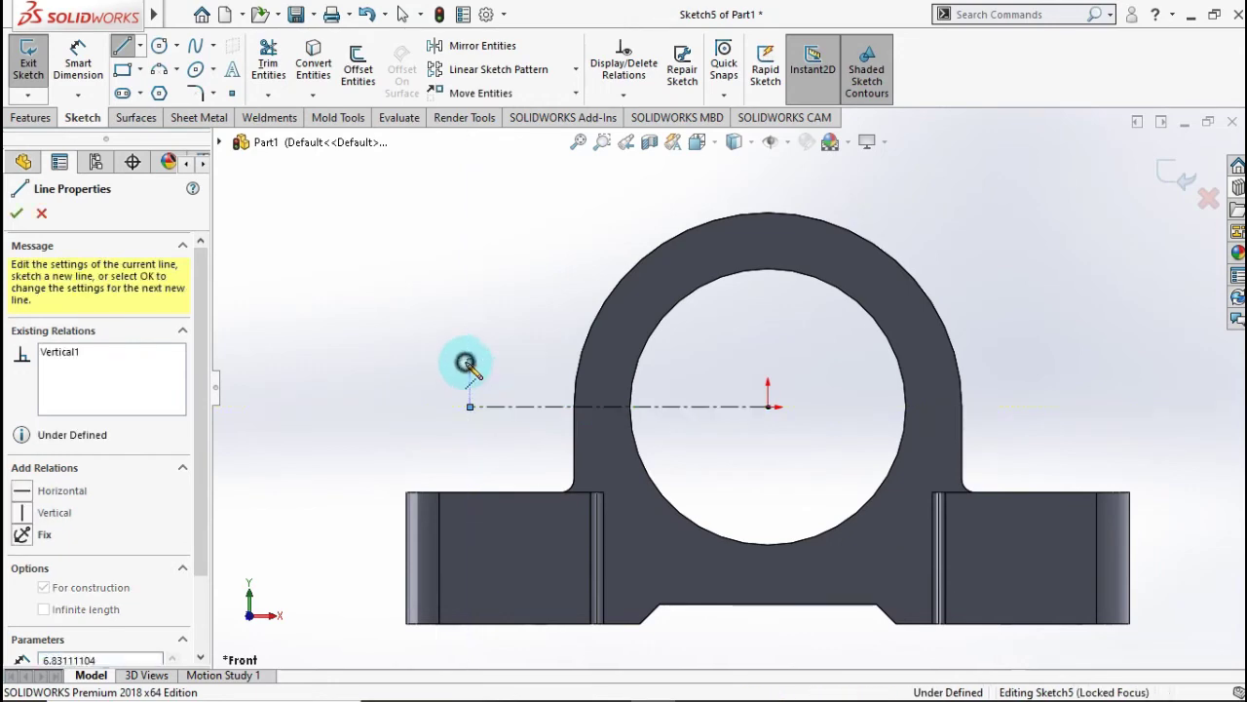
{"action": "left_click", "coordinate": [768, 406]}
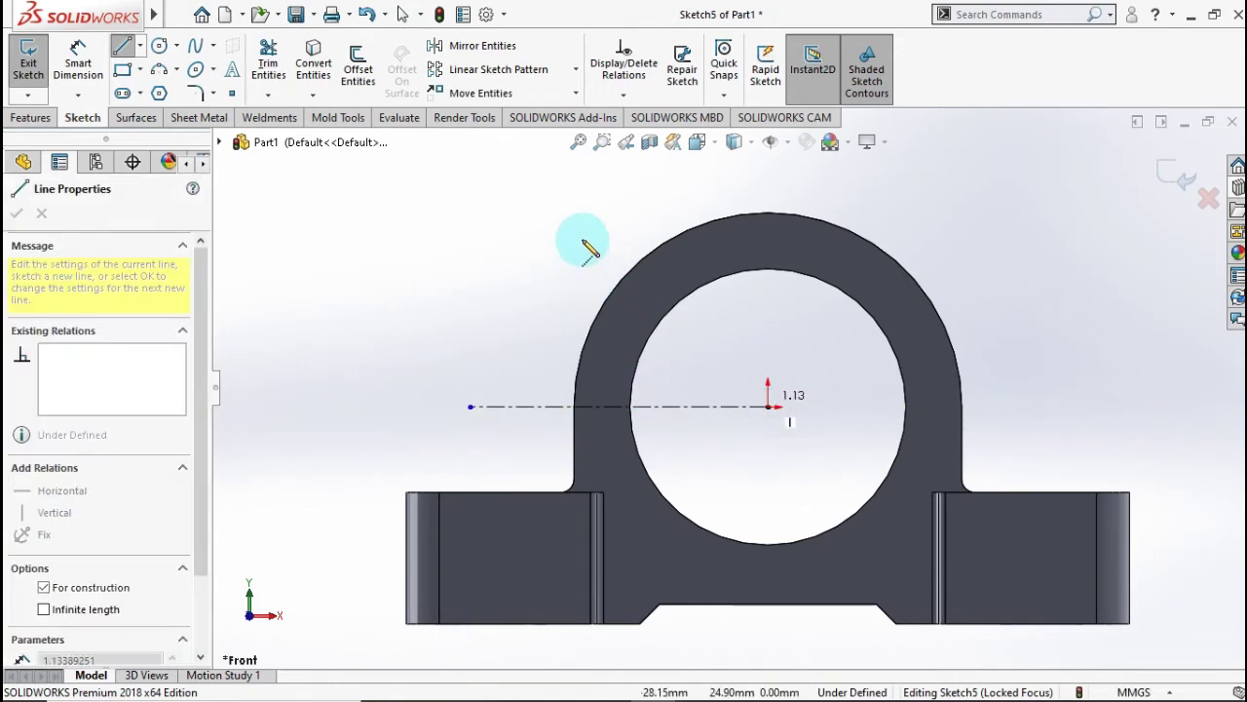
{"action": "left_click", "coordinate": [550, 210]}
{"action": "key", "text": "Escape"}
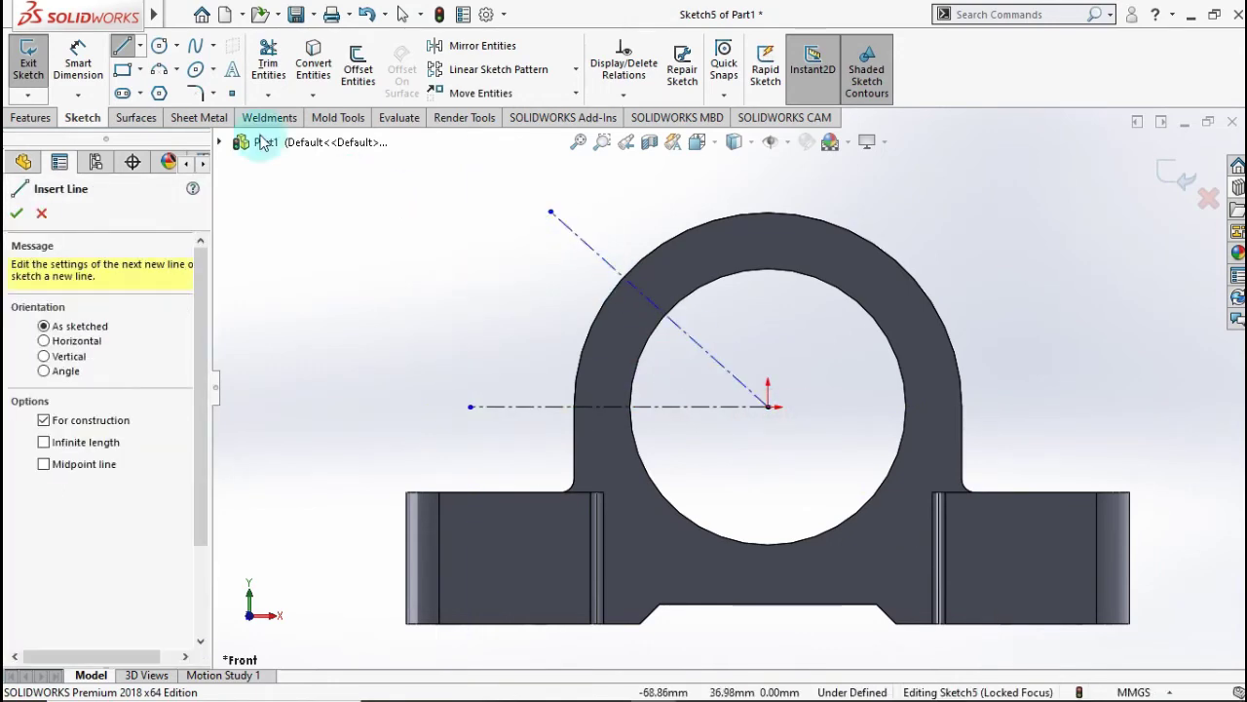
Dimension the angle between the two centerlines to 50°.
{"action": "left_click", "coordinate": [78, 66]}
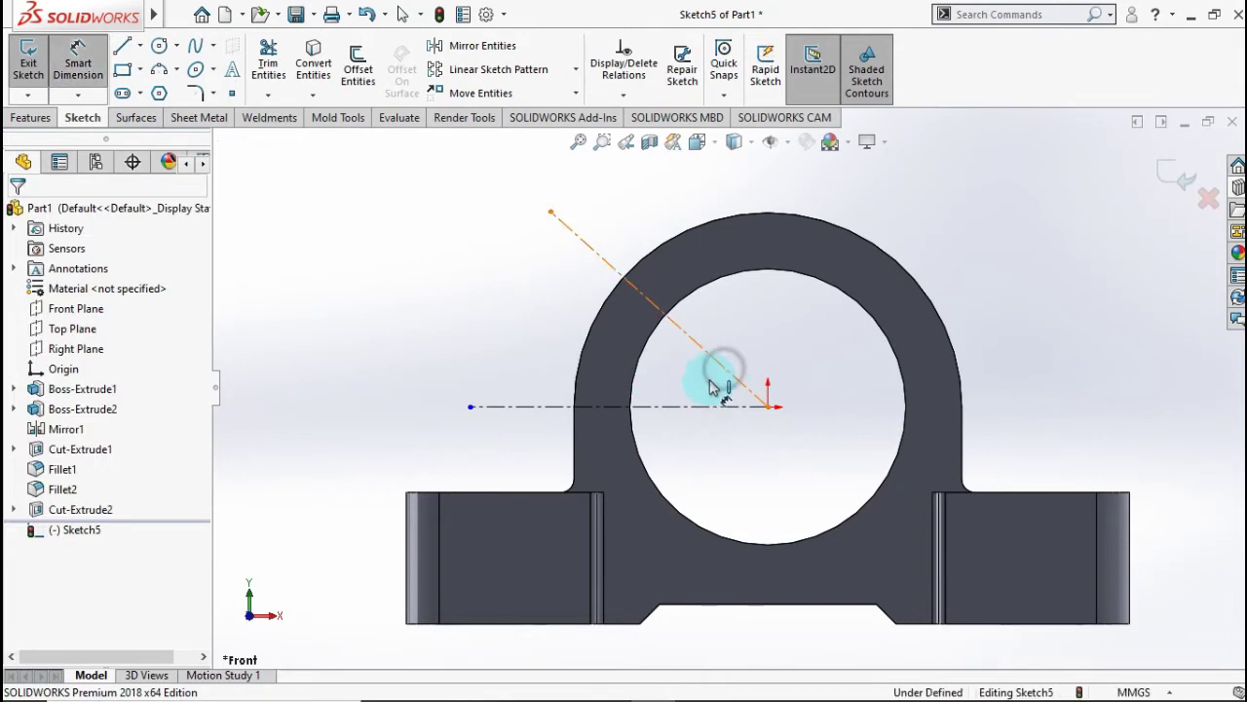
{"action": "left_click", "coordinate": [711, 387]}
{"action": "left_click", "coordinate": [699, 405]}
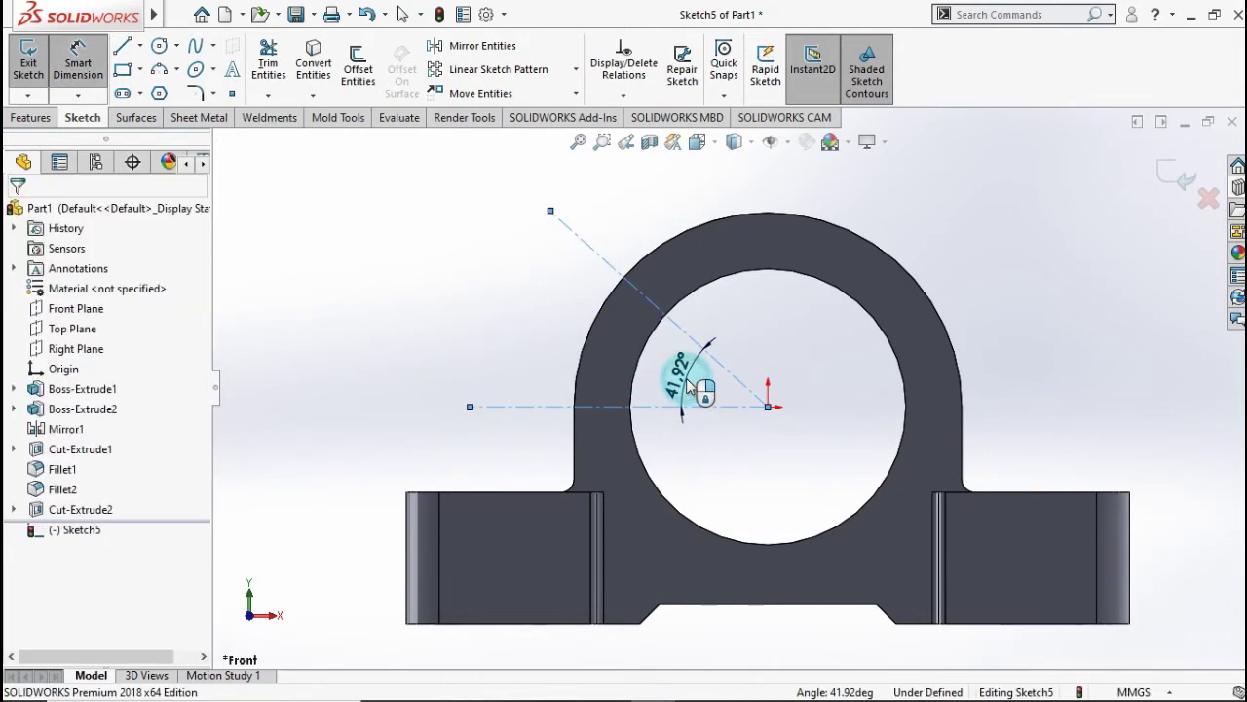
{"action": "left_click", "coordinate": [687, 385]}
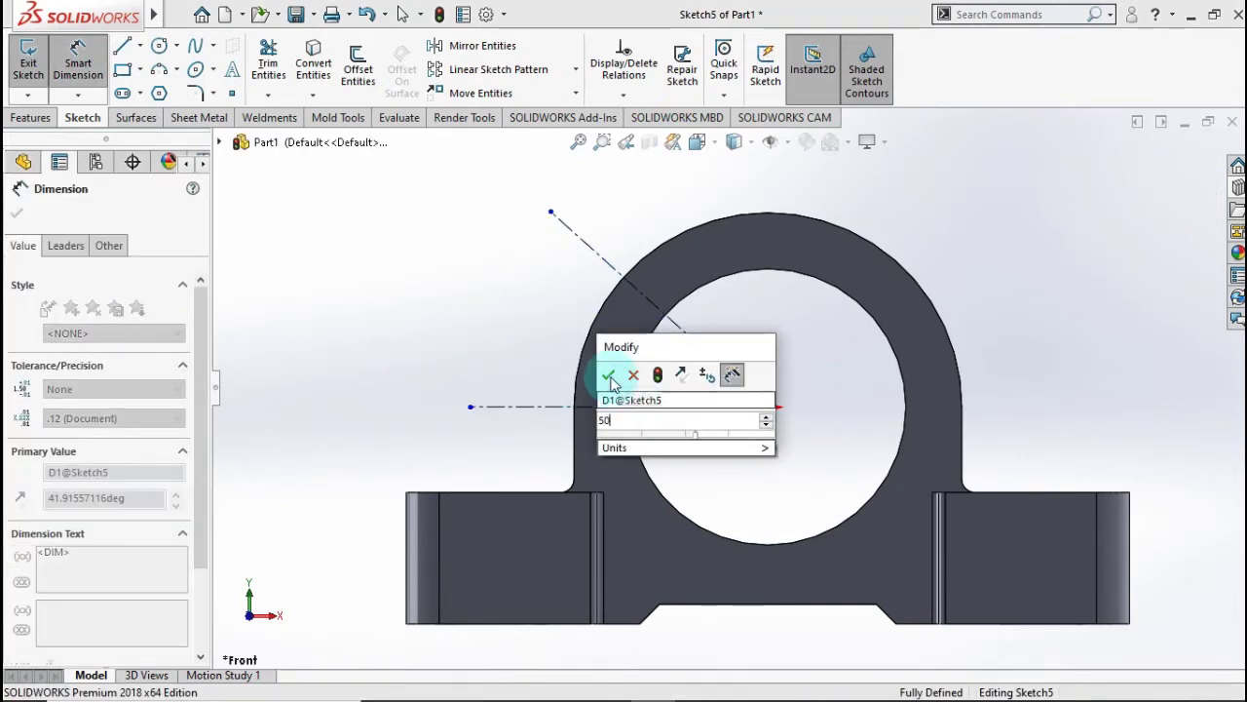
{"action": "left_click", "coordinate": [611, 371]}
{"action": "scroll", "coordinate": [651, 234], "scroll_direction": "down", "scroll_amount": 2}
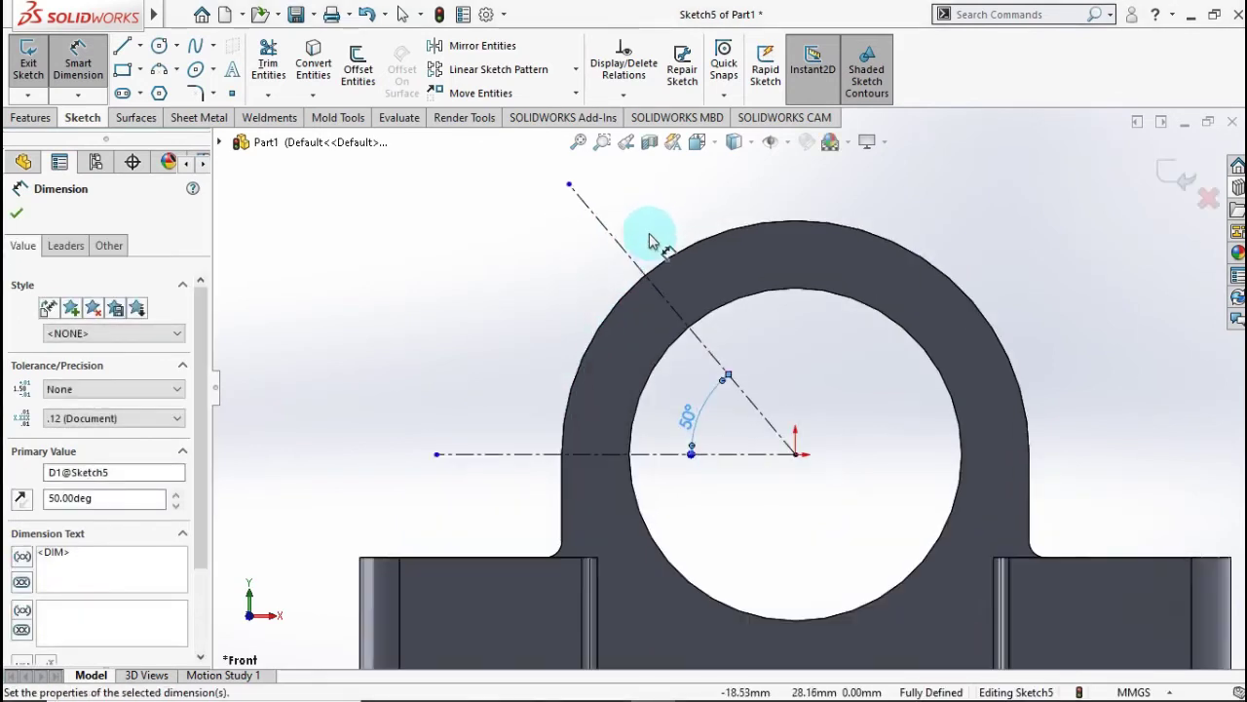
{"action": "scroll", "coordinate": [655, 252], "scroll_direction": "down", "scroll_amount": 2}
{"action": "scroll", "coordinate": [661, 261], "scroll_direction": "down", "scroll_amount": 2}
{"action": "scroll", "coordinate": [664, 268], "scroll_direction": "down", "scroll_amount": 2}
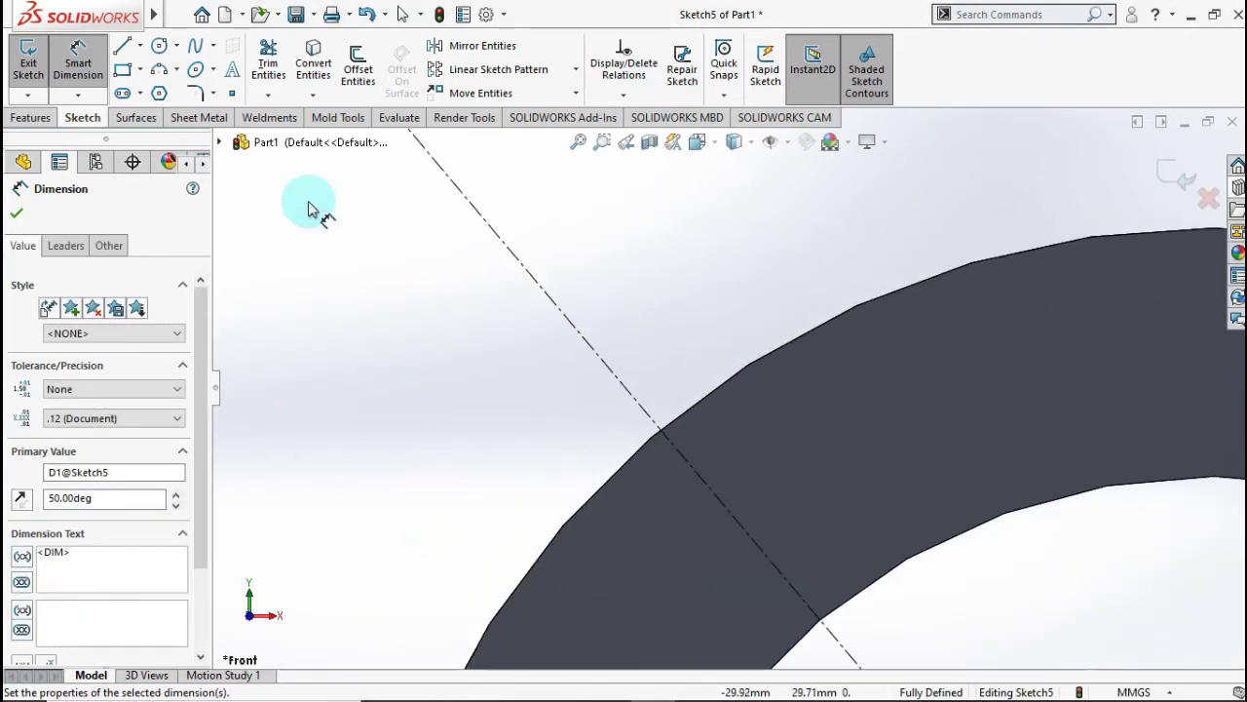
Draw a stepped chain of short lines from the inclined centerline down toward the housing's top edge.
{"action": "left_click", "coordinate": [125, 49]}
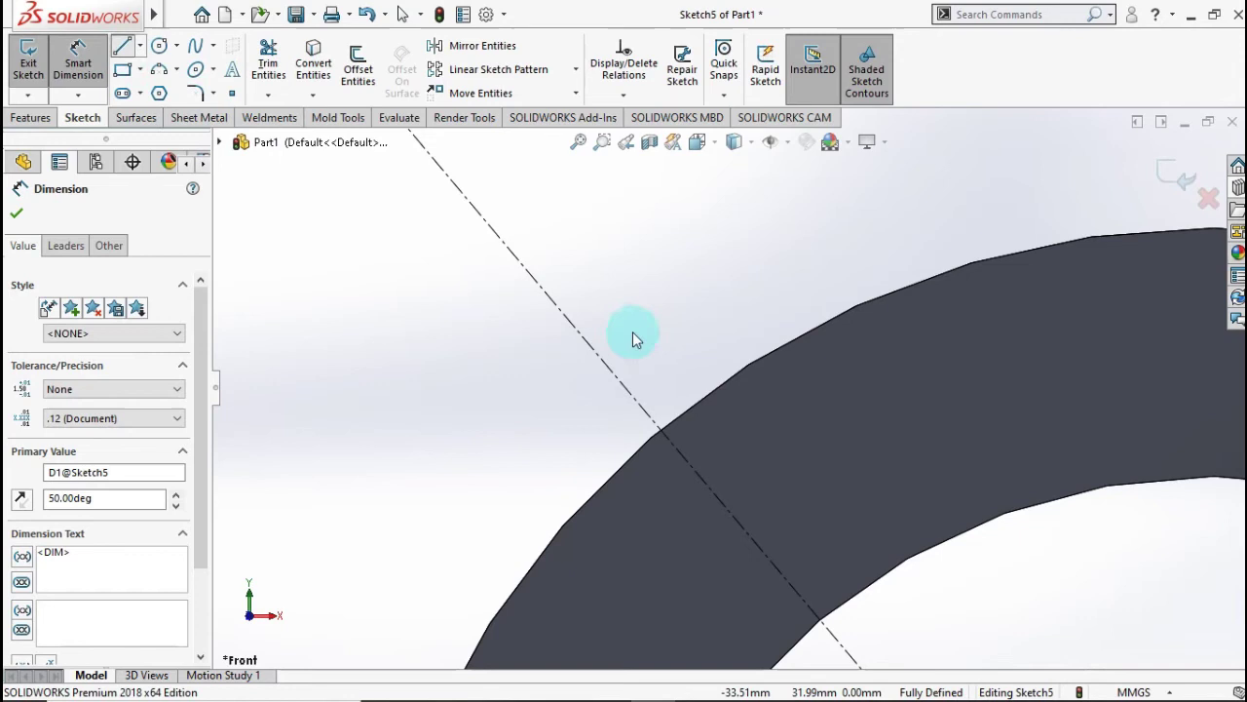
{"action": "left_click", "coordinate": [582, 336]}
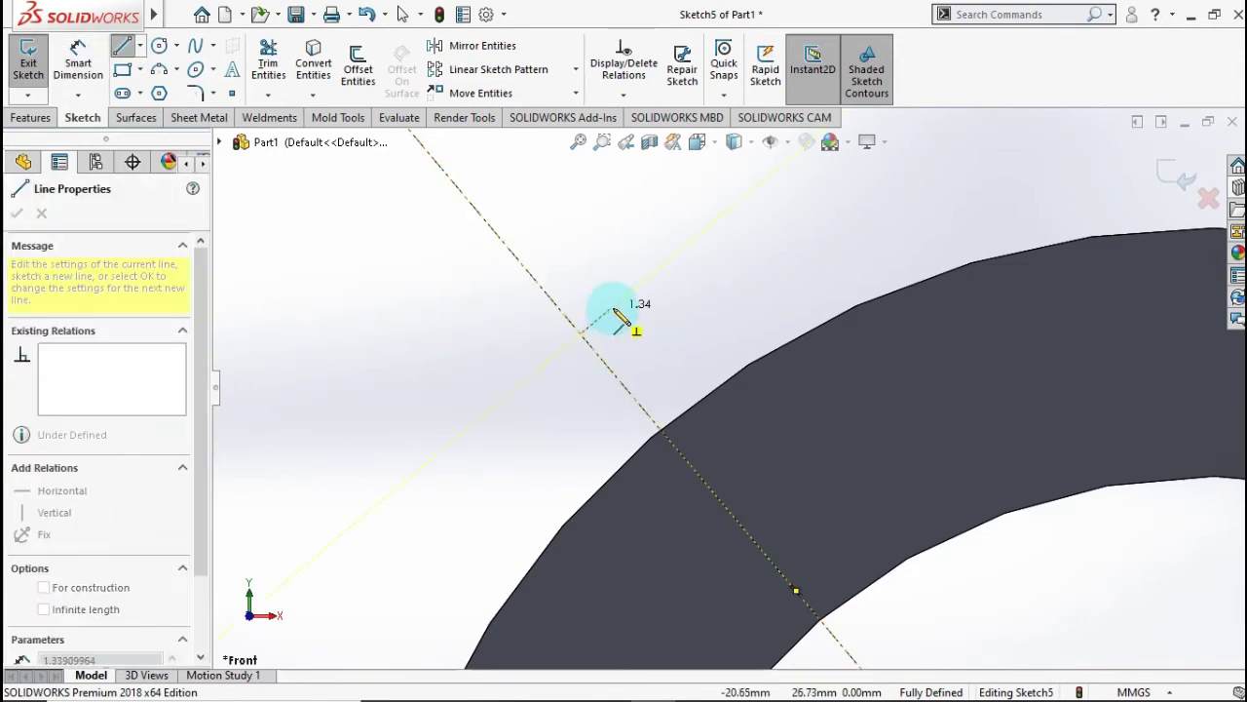
{"action": "left_click", "coordinate": [617, 305]}
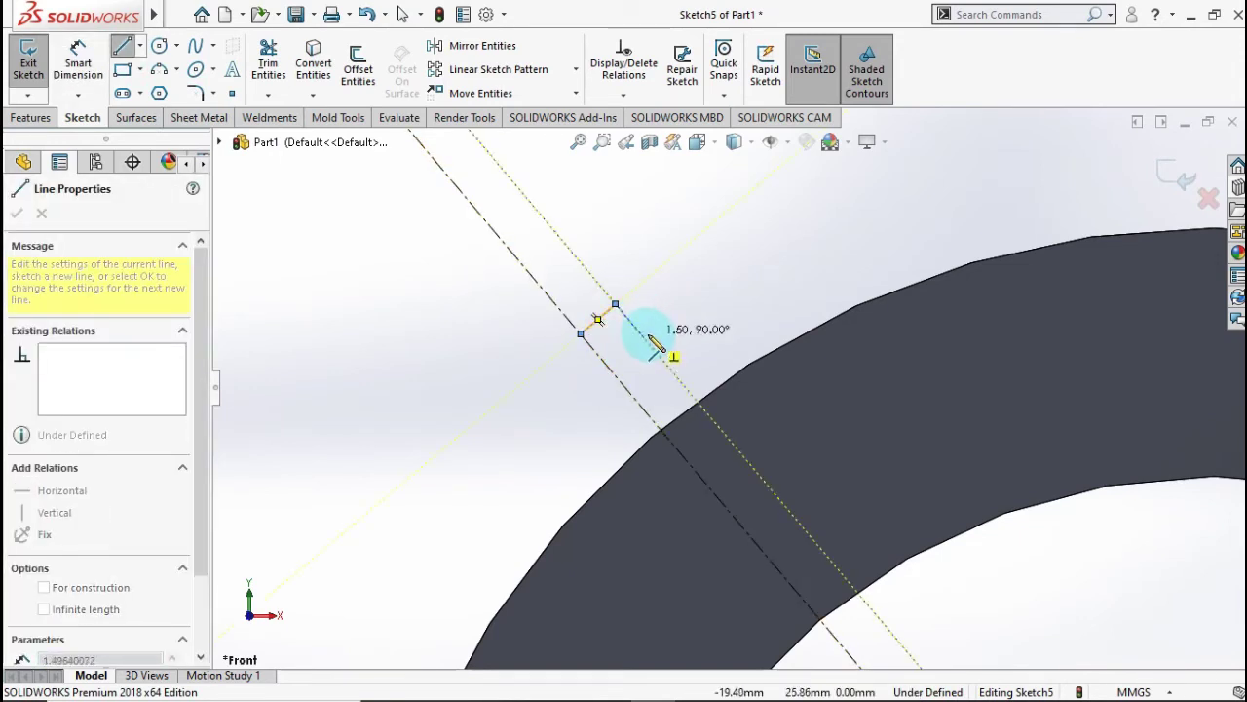
{"action": "left_click", "coordinate": [647, 342]}
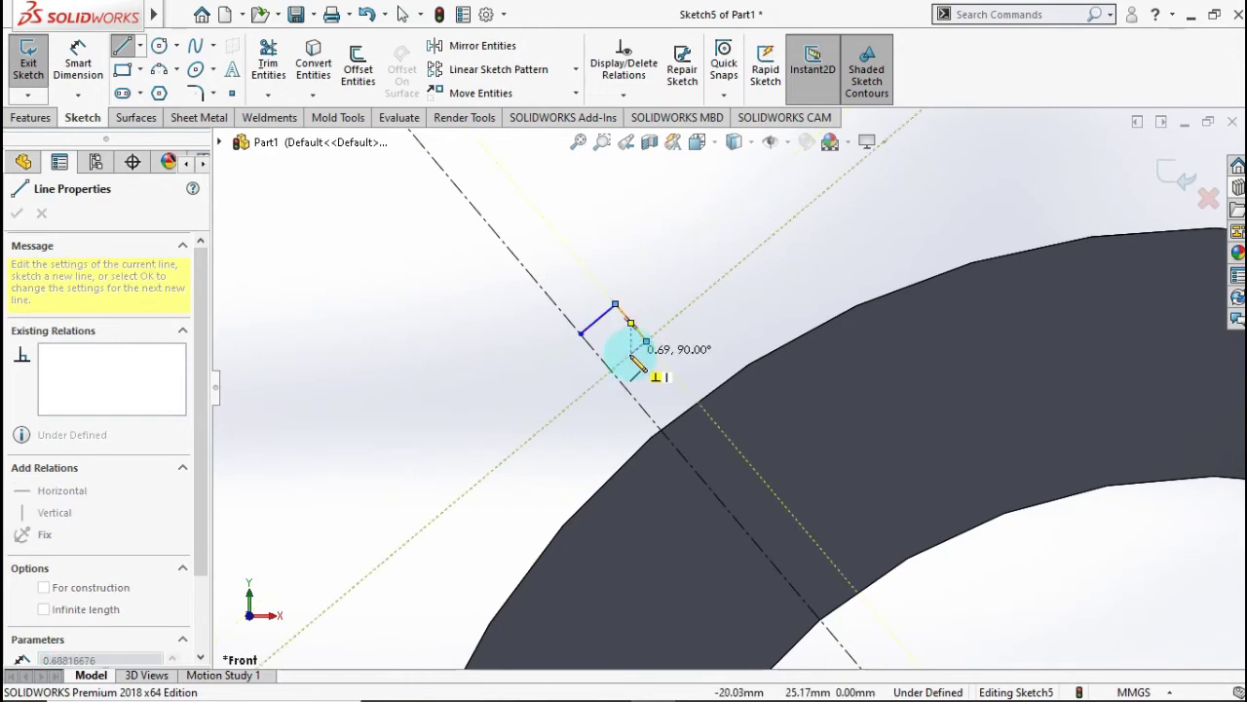
{"action": "left_click", "coordinate": [691, 430]}
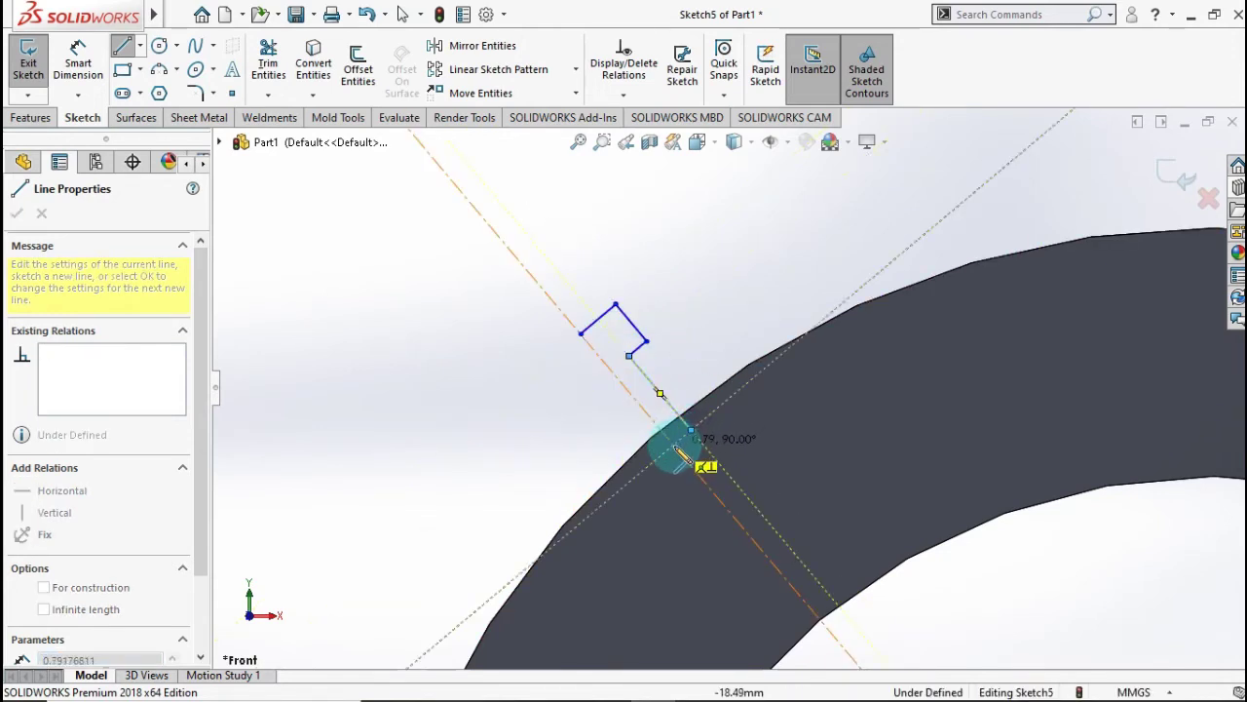
{"action": "left_click", "coordinate": [673, 445]}
{"action": "key", "text": "Escape"}
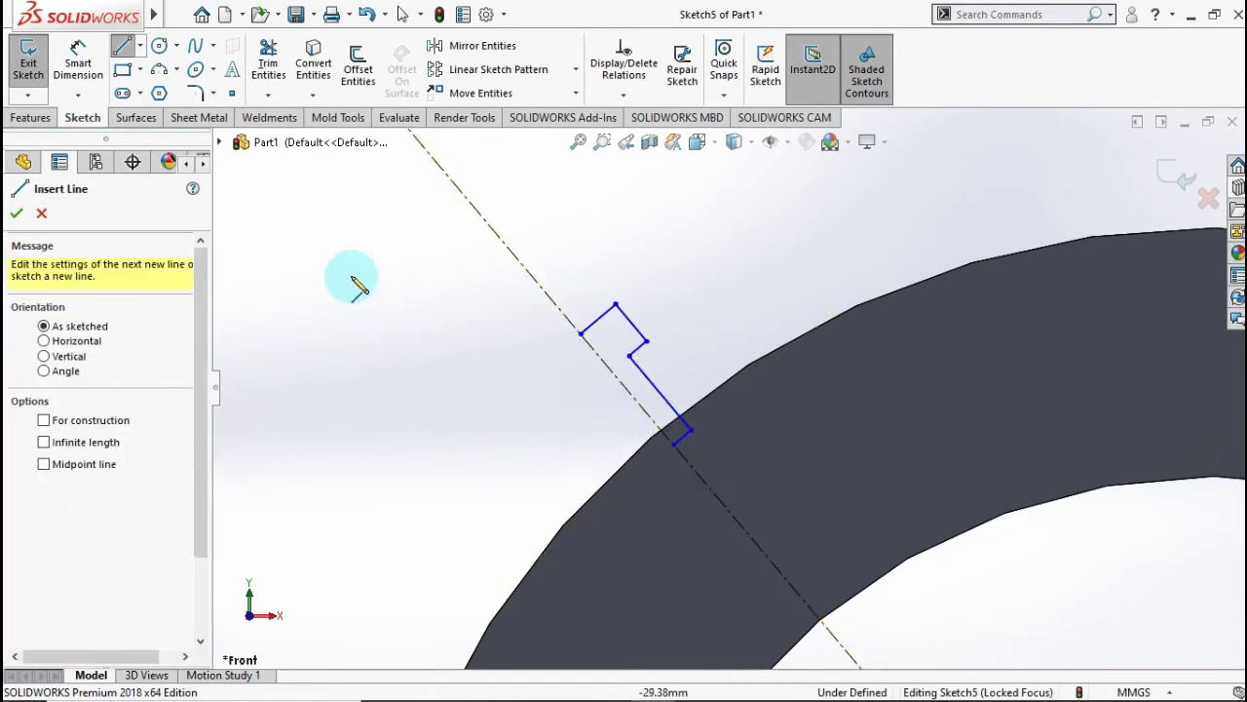
{"action": "left_click", "coordinate": [78, 59]}
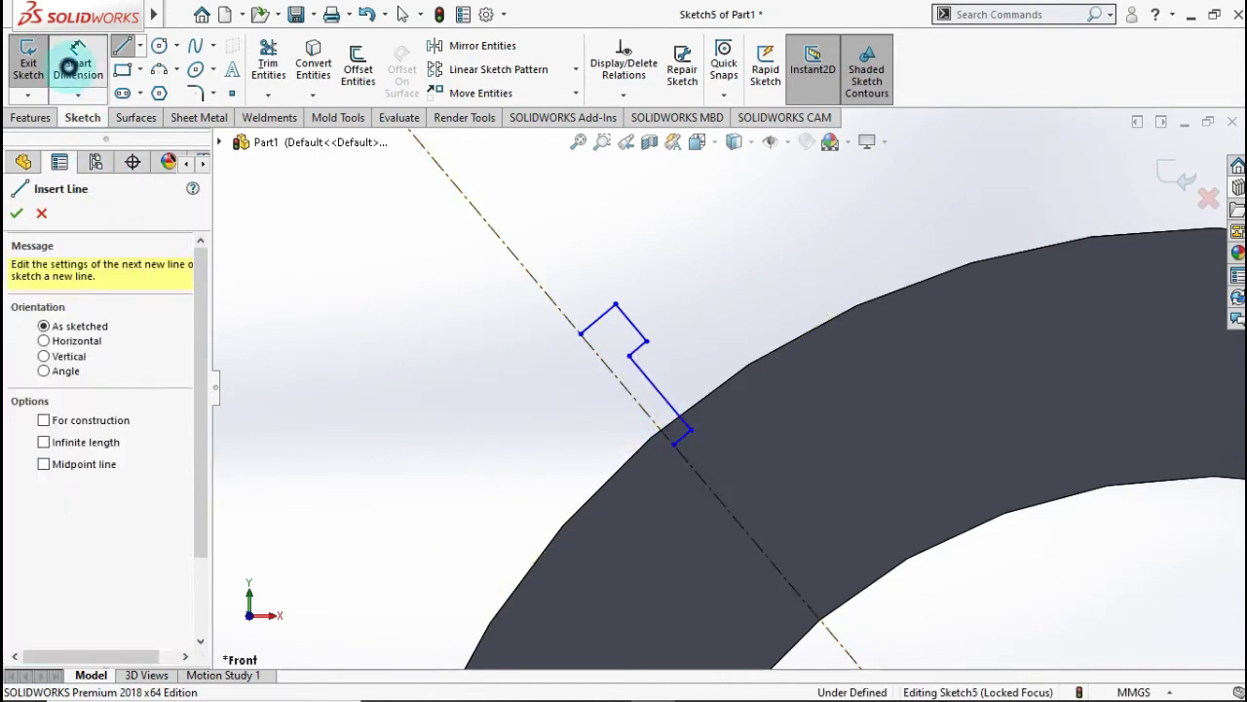
Dimension the profile's top line to 2.50 mm and the short step line to 1.00 mm.
{"action": "left_click", "coordinate": [595, 322]}
{"action": "left_click", "coordinate": [560, 280]}
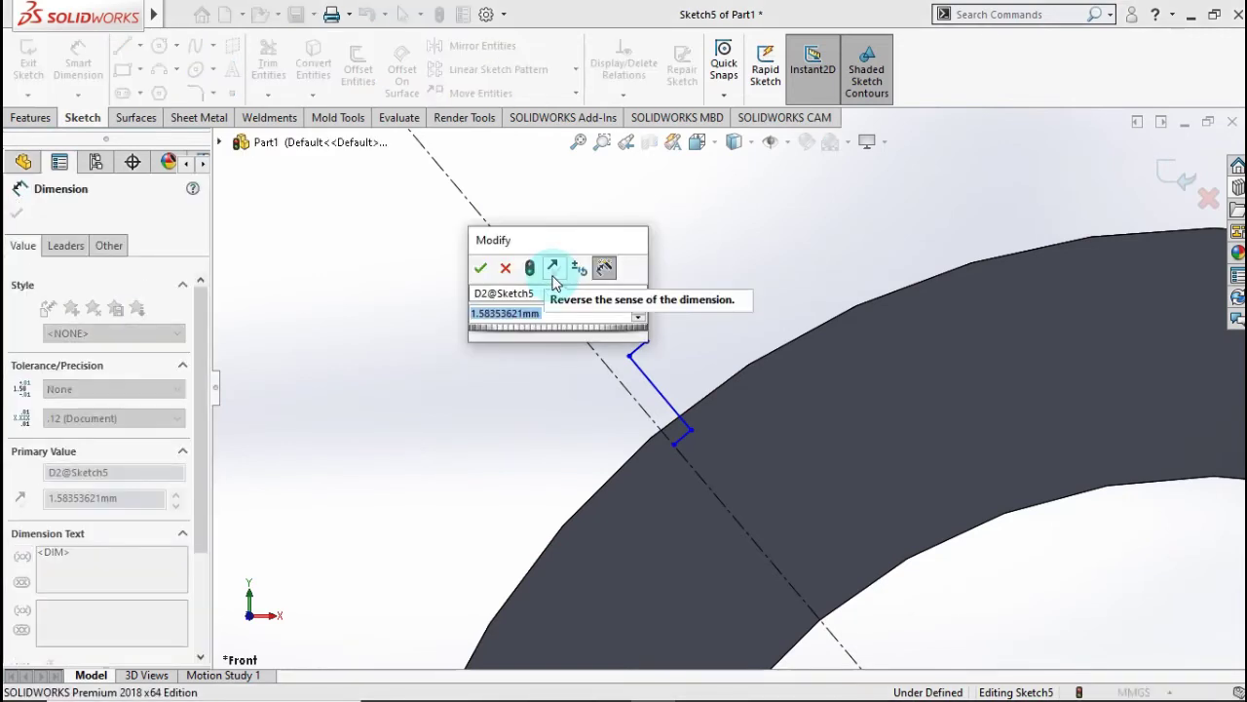
{"action": "type", "text": "2.5"}
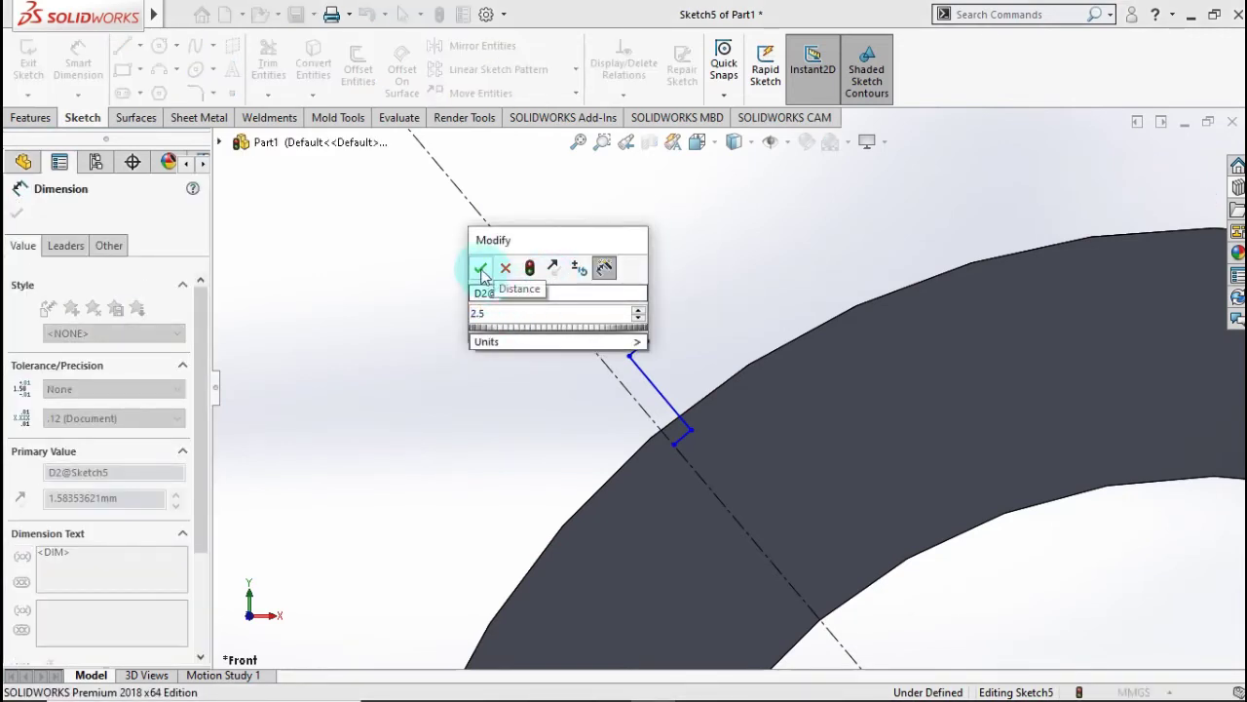
{"action": "left_click", "coordinate": [481, 269]}
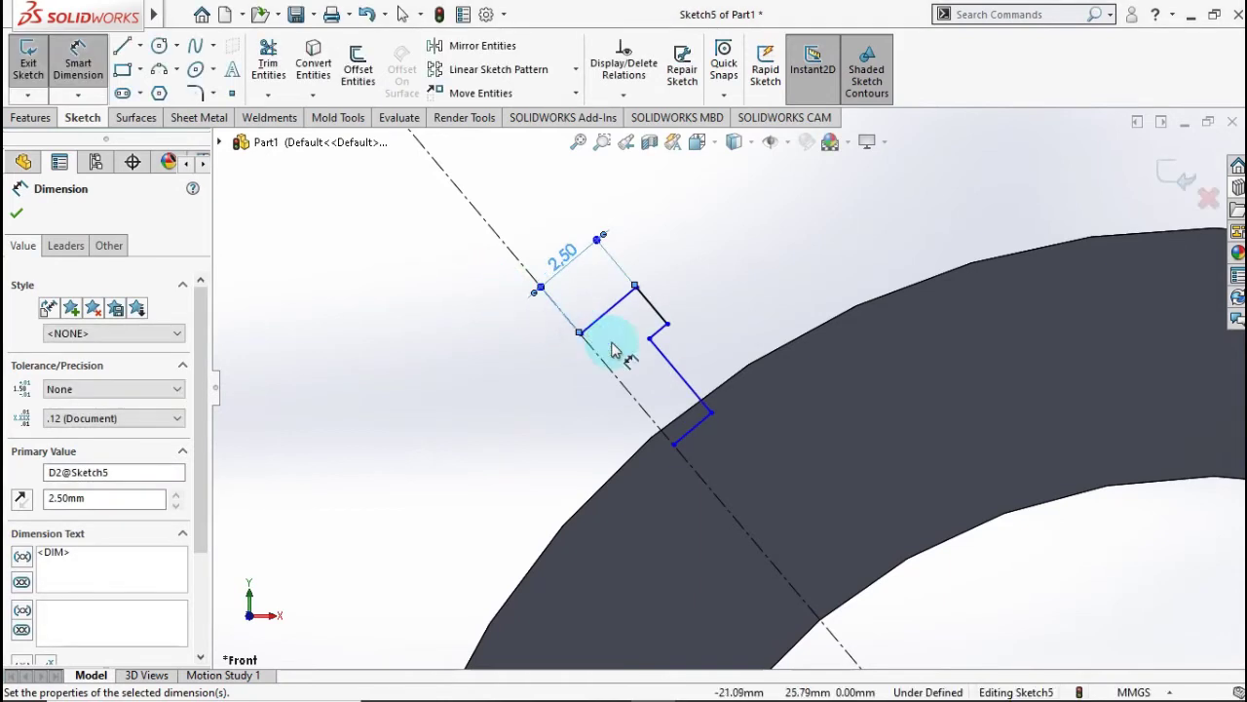
{"action": "left_click", "coordinate": [687, 342]}
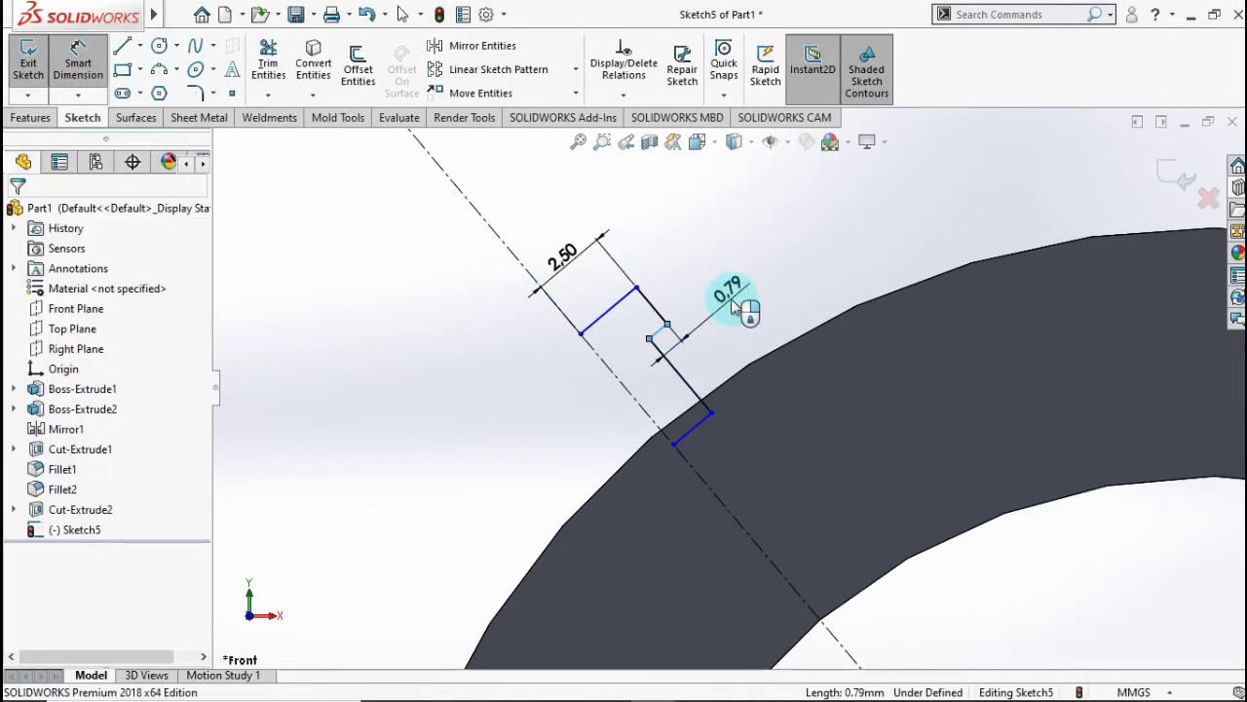
{"action": "left_click", "coordinate": [732, 305]}
{"action": "left_click", "coordinate": [659, 290]}
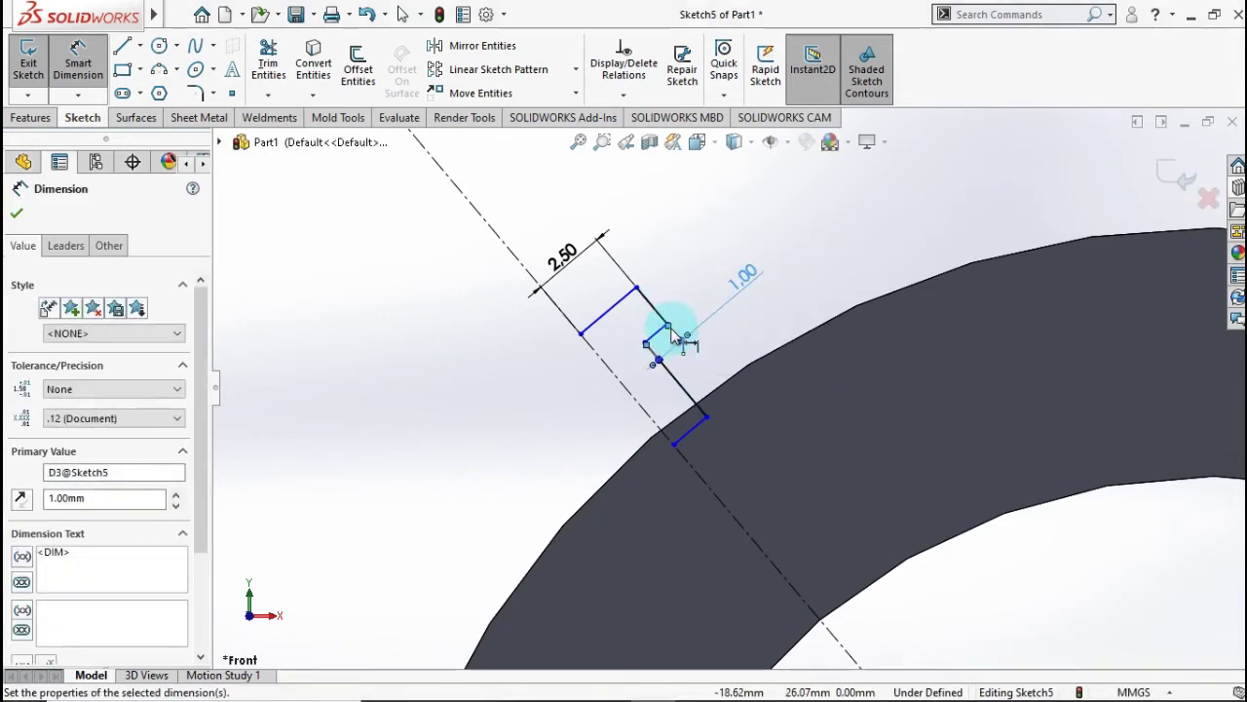
Set the spacing between the top line and the step line to 2.15 mm.
{"action": "scroll", "coordinate": [660, 310], "scroll_direction": "down", "scroll_amount": 2}
{"action": "scroll", "coordinate": [663, 298], "scroll_direction": "down", "scroll_amount": 2}
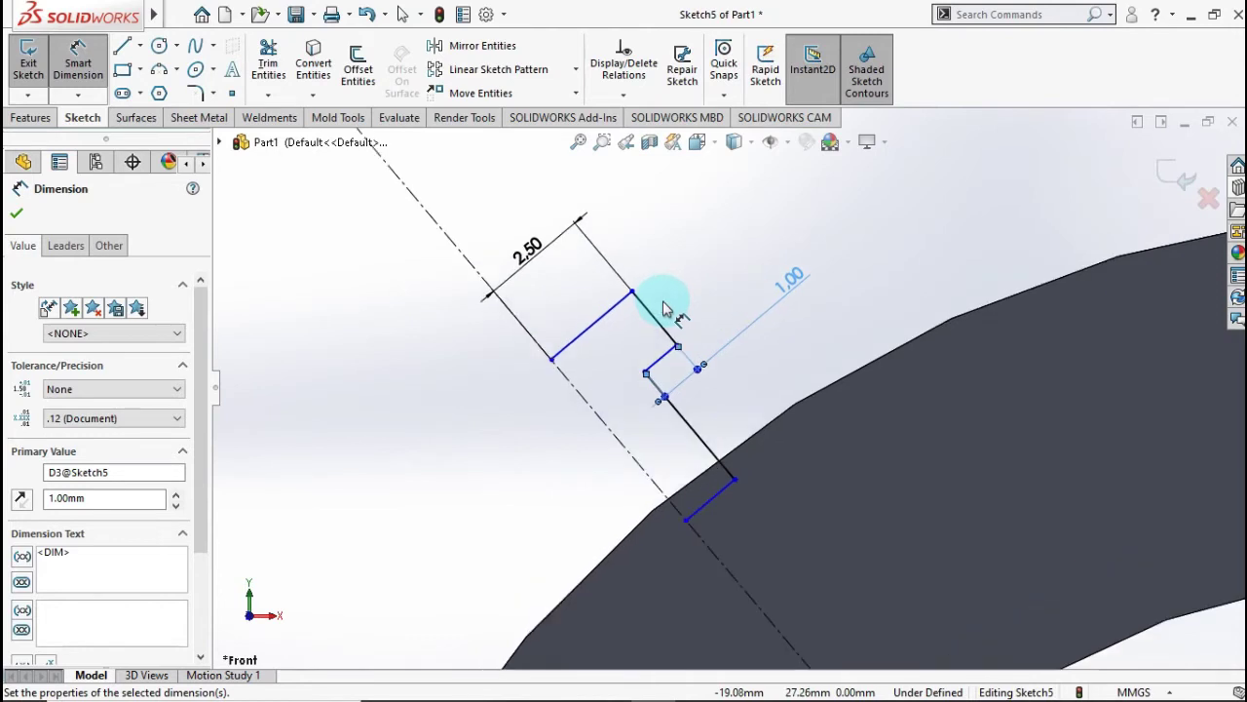
{"action": "left_click", "coordinate": [661, 404]}
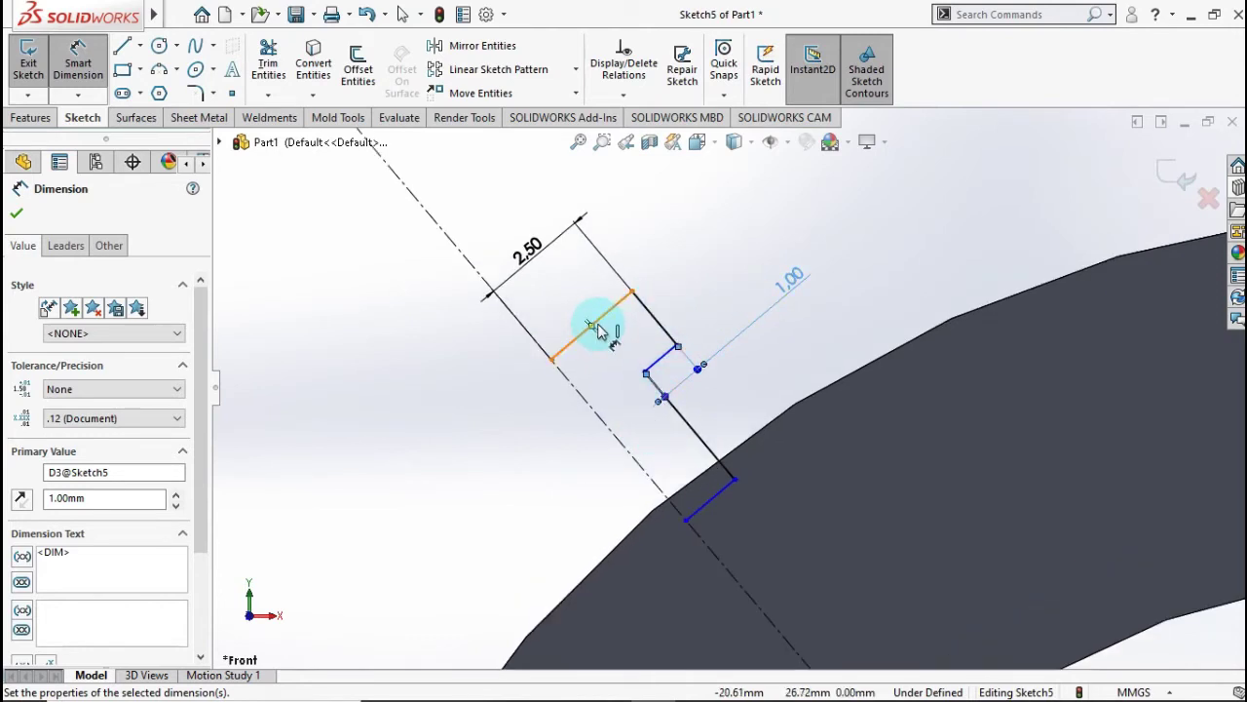
{"action": "left_click", "coordinate": [609, 334]}
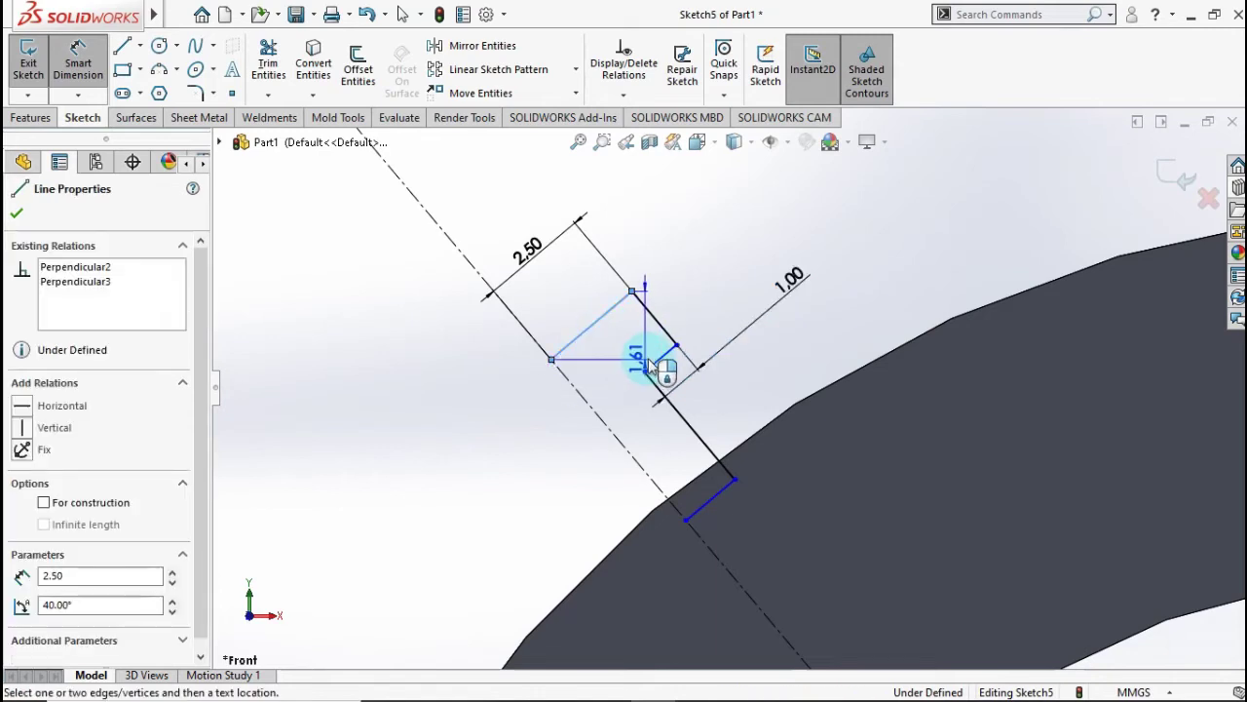
{"action": "left_click", "coordinate": [658, 363]}
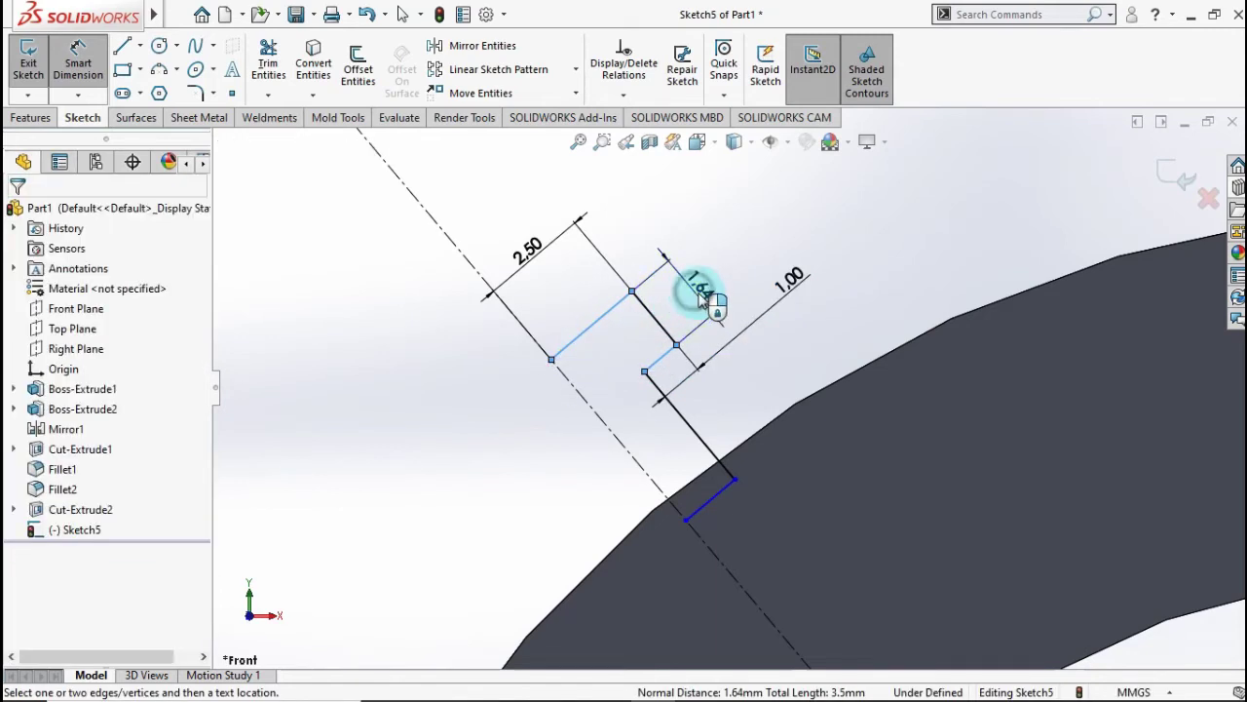
{"action": "left_click", "coordinate": [704, 310]}
{"action": "type", "text": "2"}
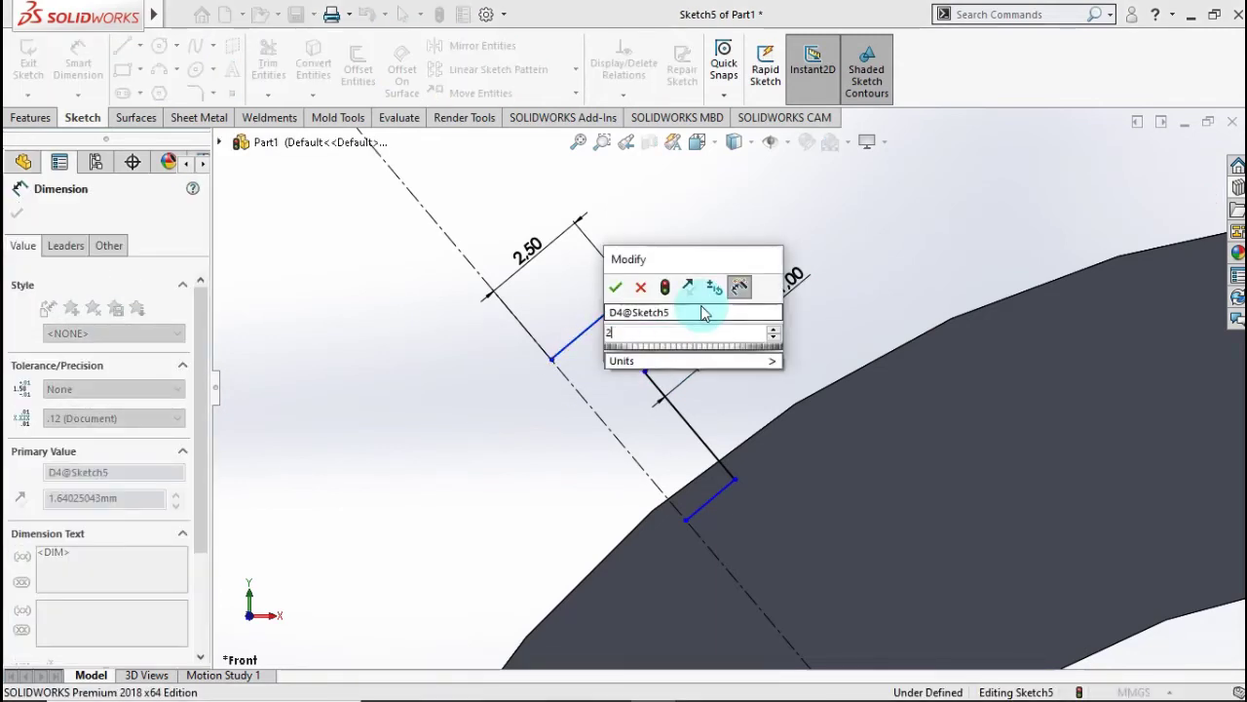
{"action": "type", "text": ".15"}
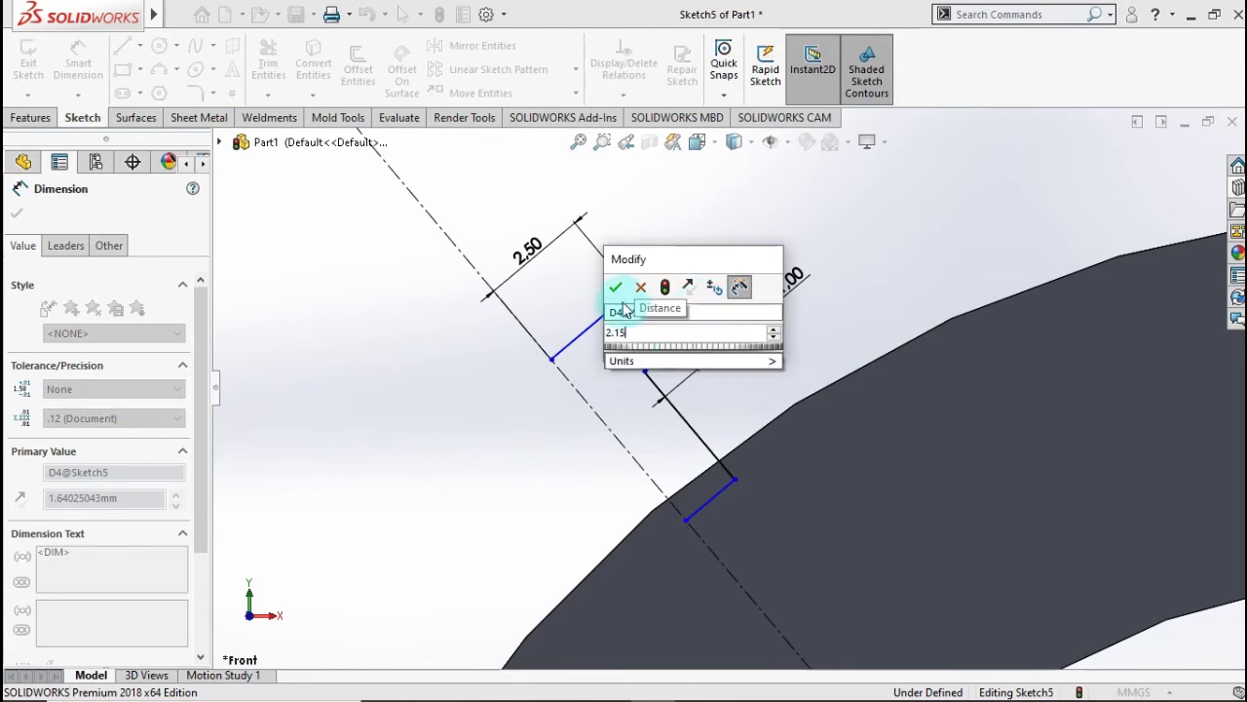
{"action": "left_click", "coordinate": [615, 286]}
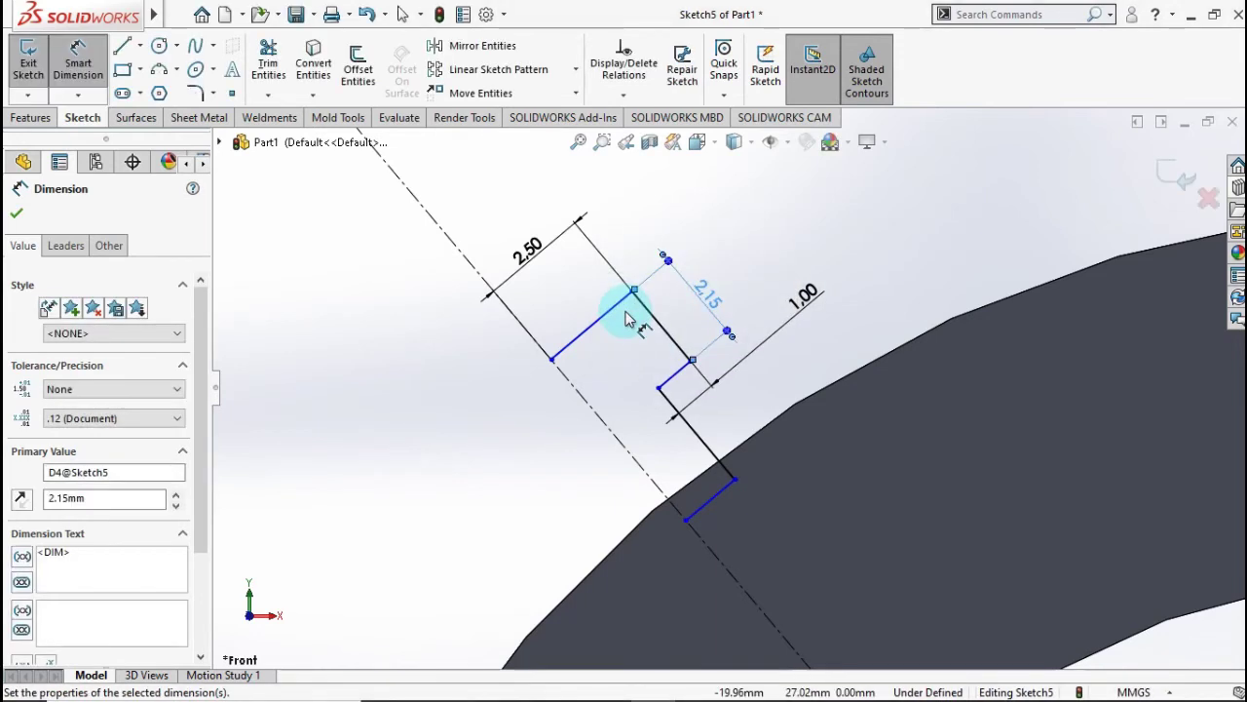
Set the profile's overall length from top to bottom line to 5.00 mm.
{"action": "left_click", "coordinate": [583, 336]}
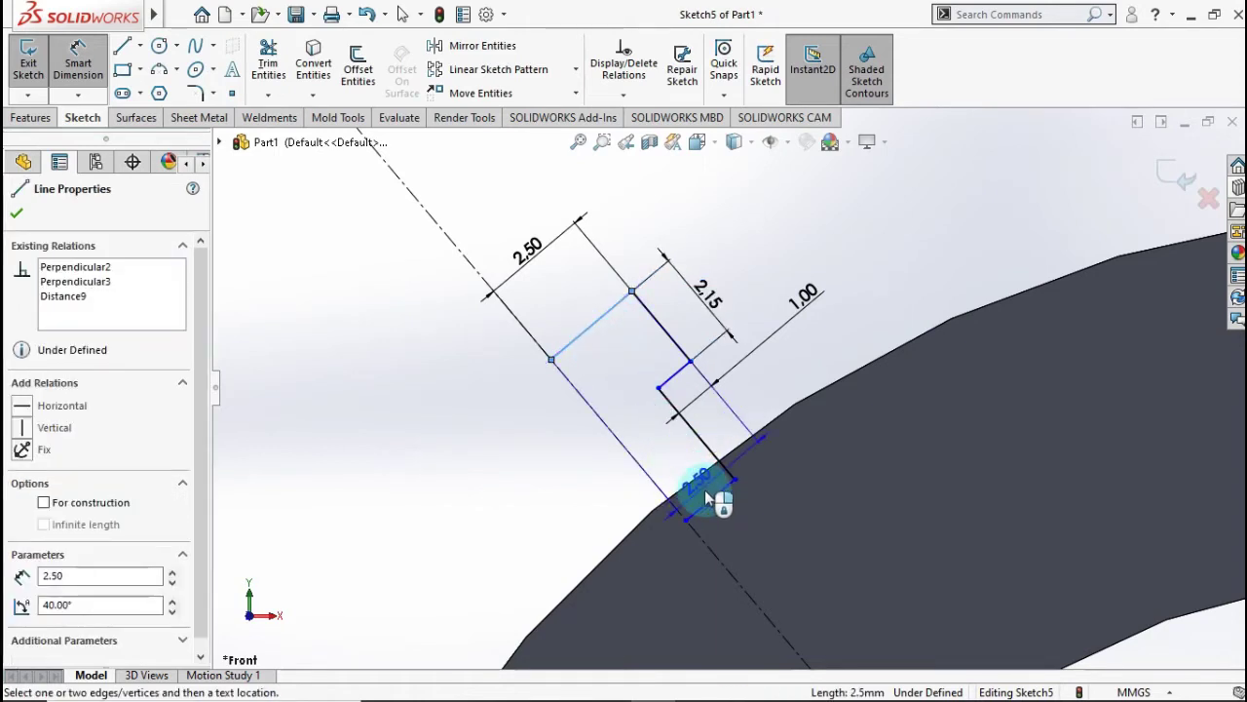
{"action": "left_click", "coordinate": [712, 504]}
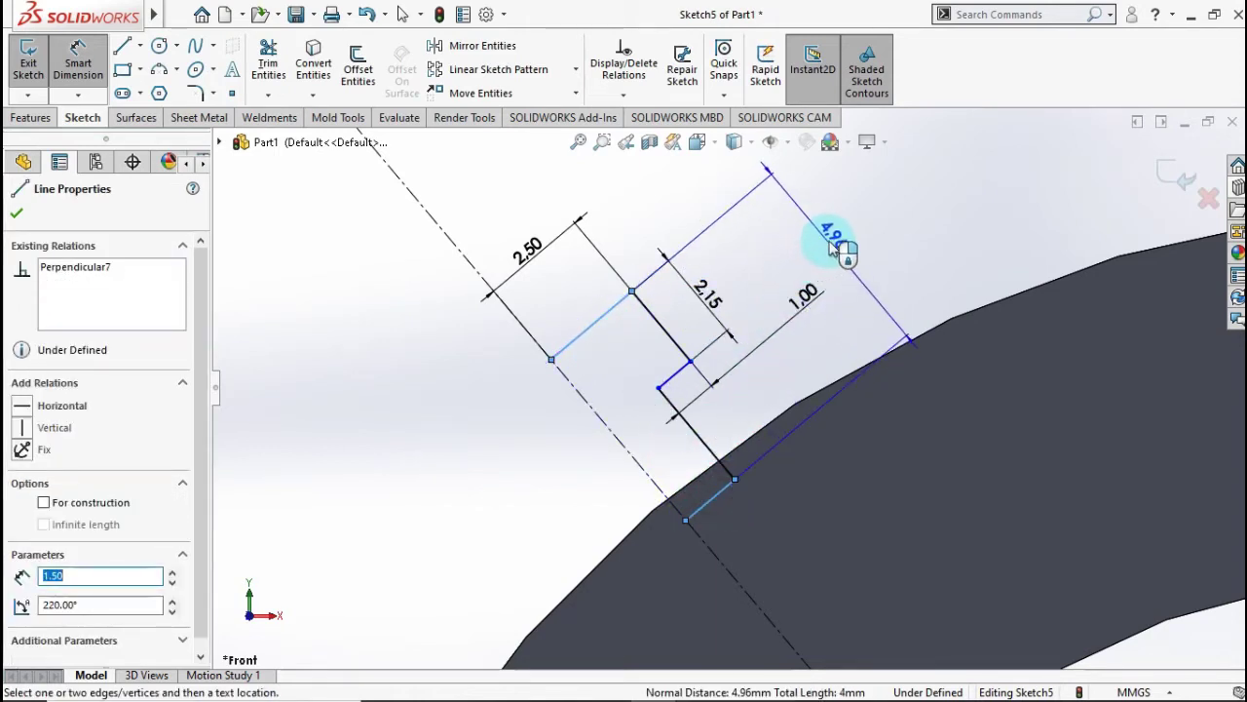
{"action": "left_click", "coordinate": [835, 248]}
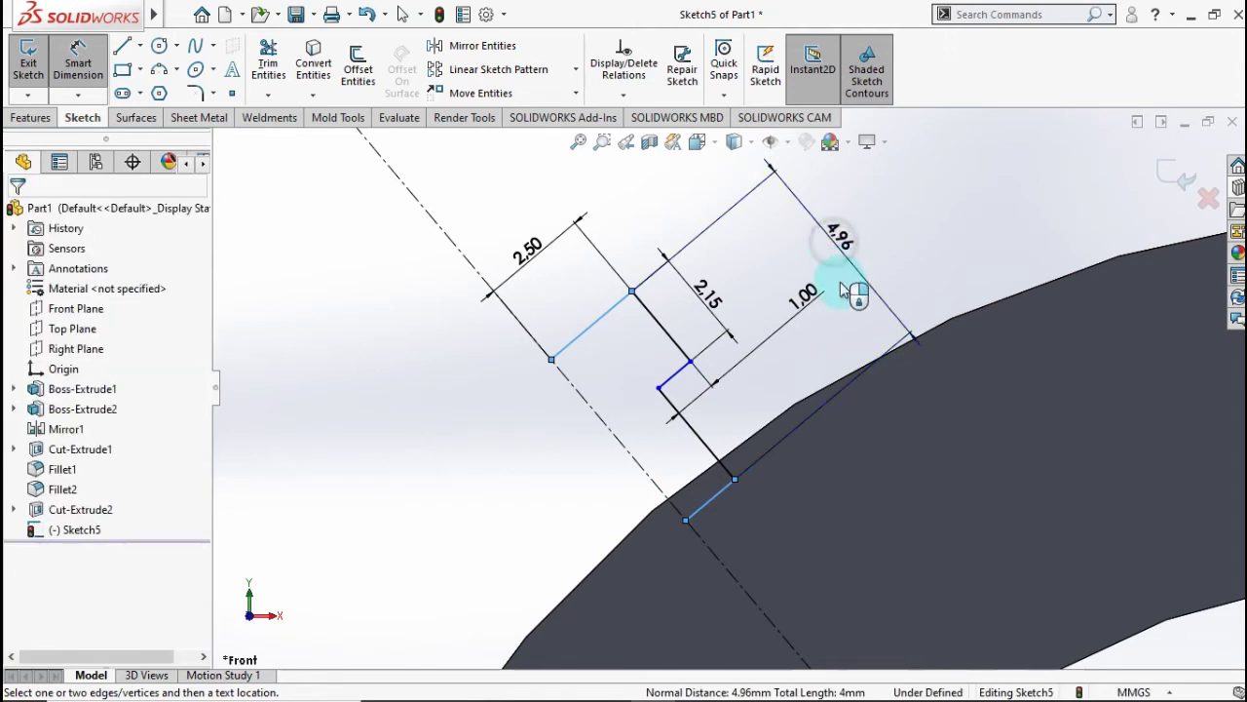
{"action": "double_click", "coordinate": [844, 290]}
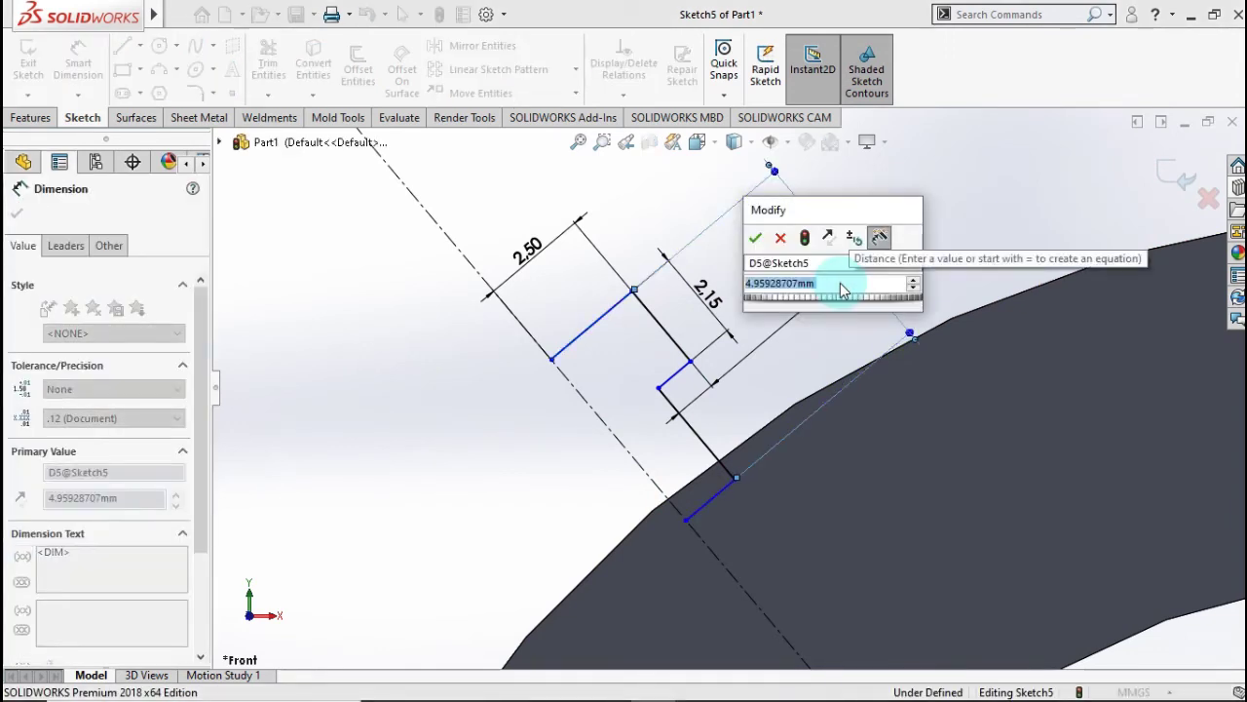
{"action": "type", "text": "5"}
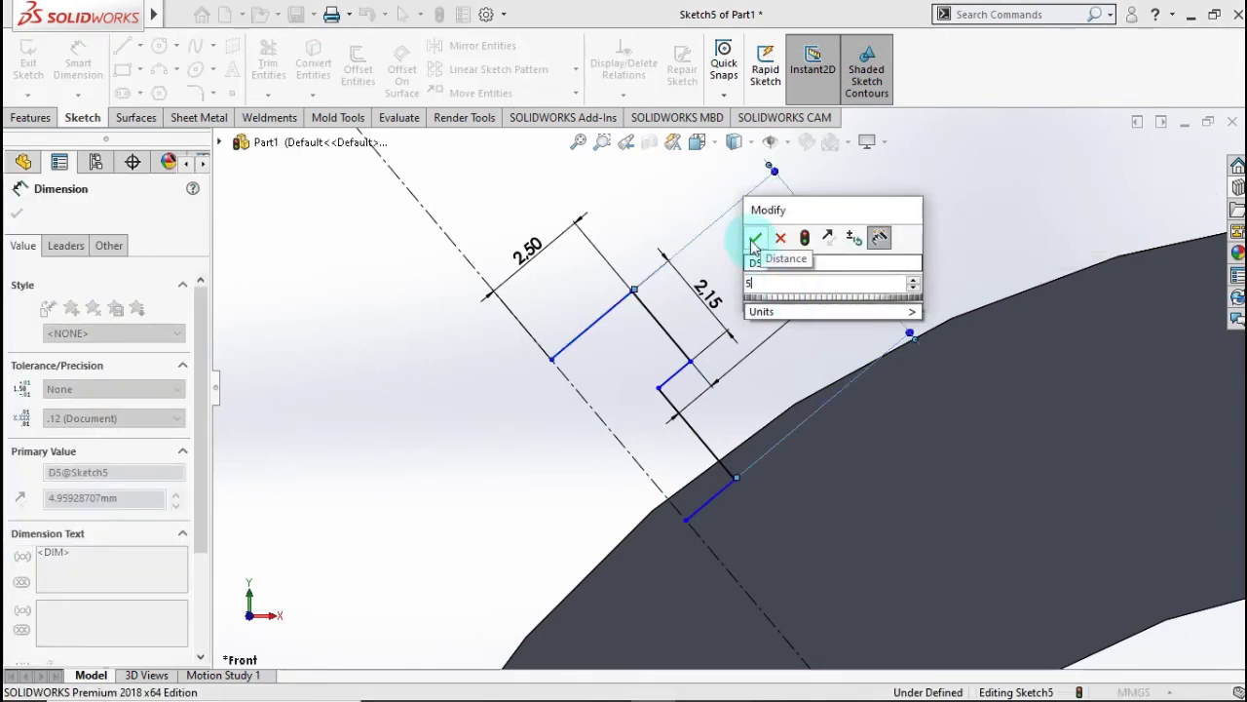
{"action": "left_click", "coordinate": [755, 239]}
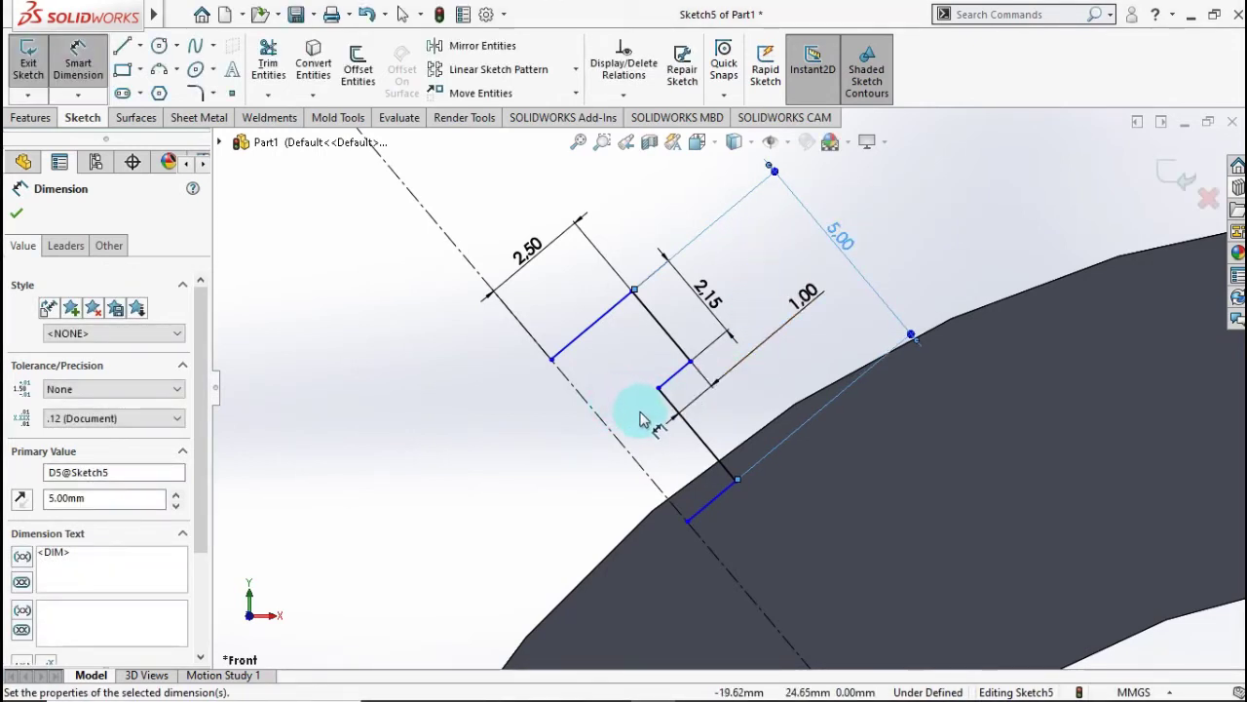
{"action": "scroll", "coordinate": [640, 409], "scroll_direction": "down", "scroll_amount": 2}
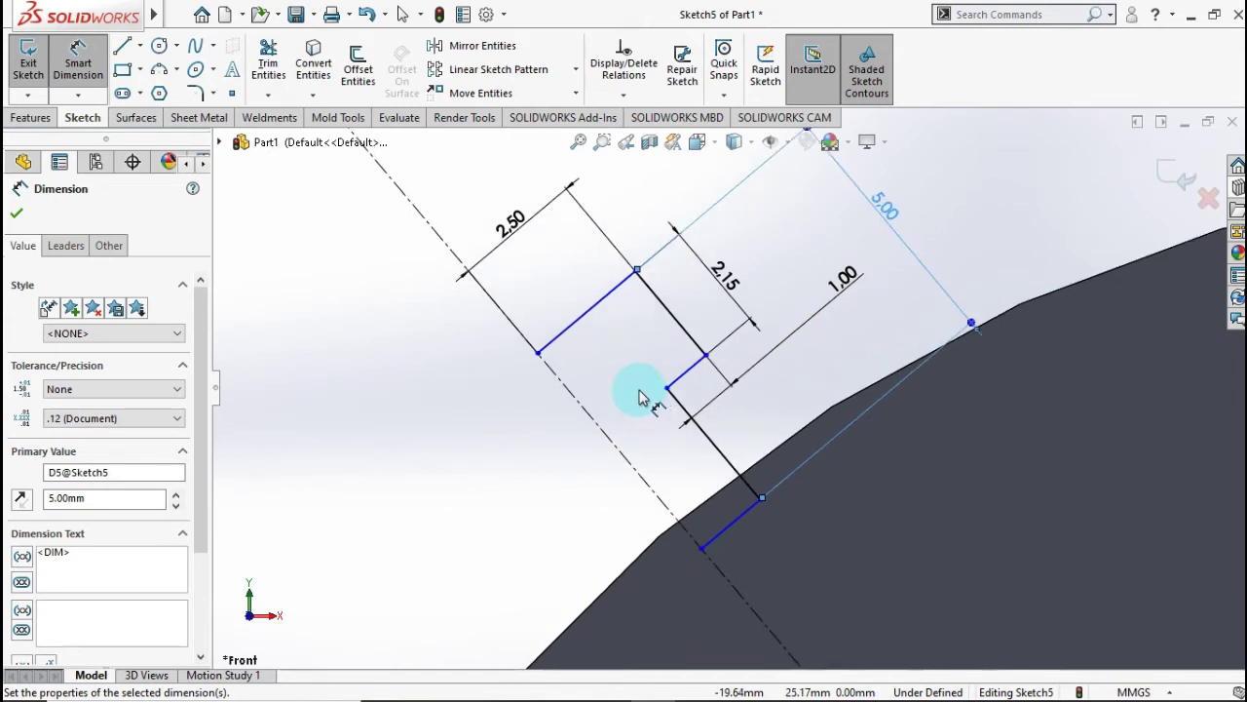
{"action": "scroll", "coordinate": [640, 398], "scroll_direction": "up", "scroll_amount": 1}
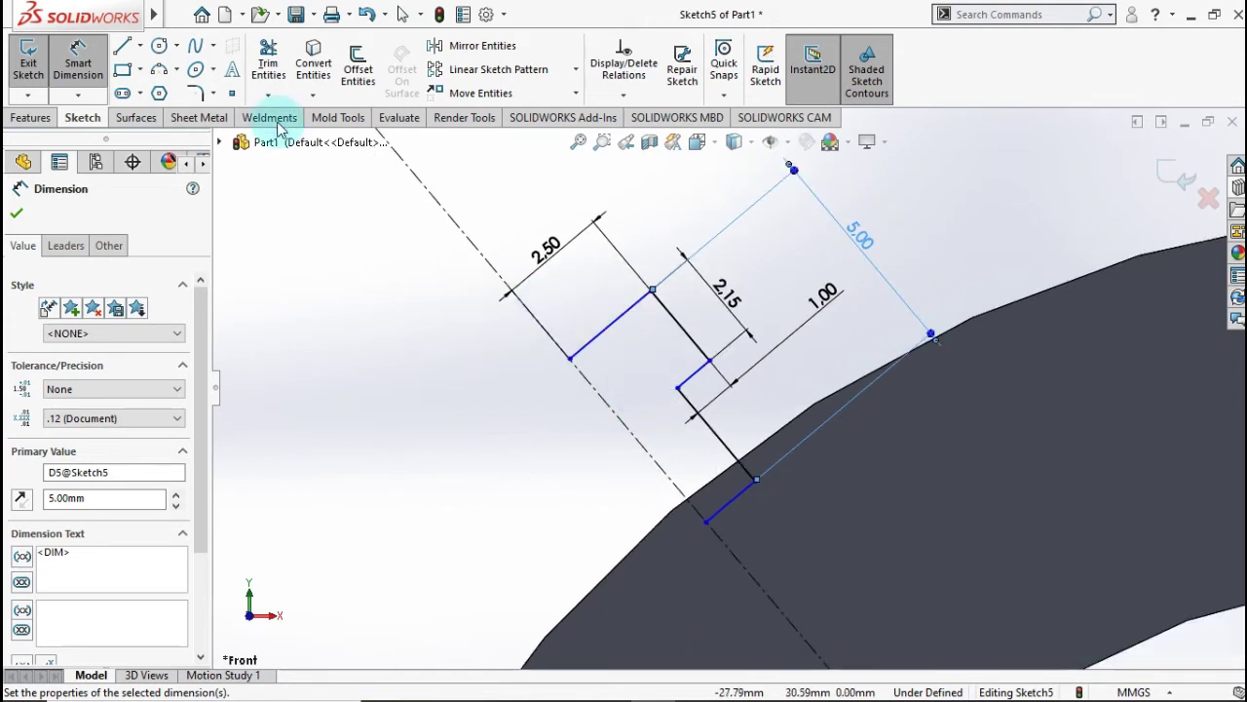
Add 0.50 mm sketch fillets to the top corner and the second inner corner of the profile.
{"action": "left_click", "coordinate": [195, 93]}
{"action": "type", "text": "0."}
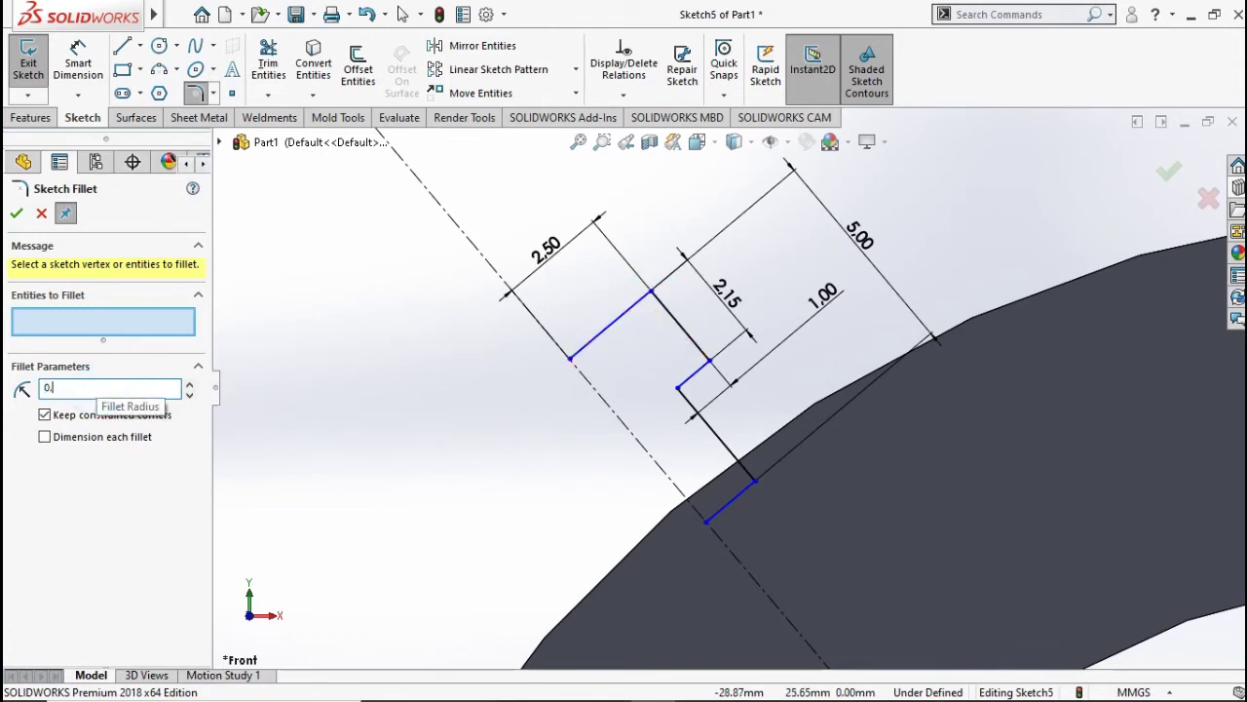
{"action": "type", "text": "5"}
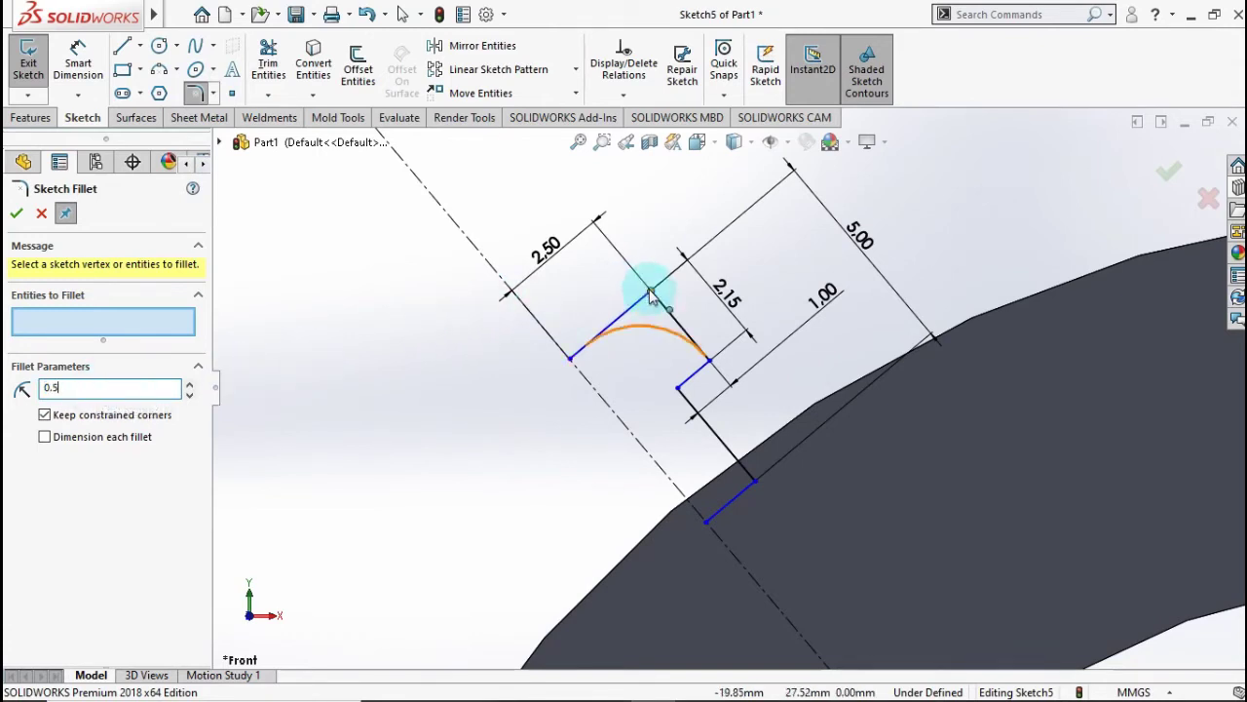
{"action": "left_click", "coordinate": [651, 292]}
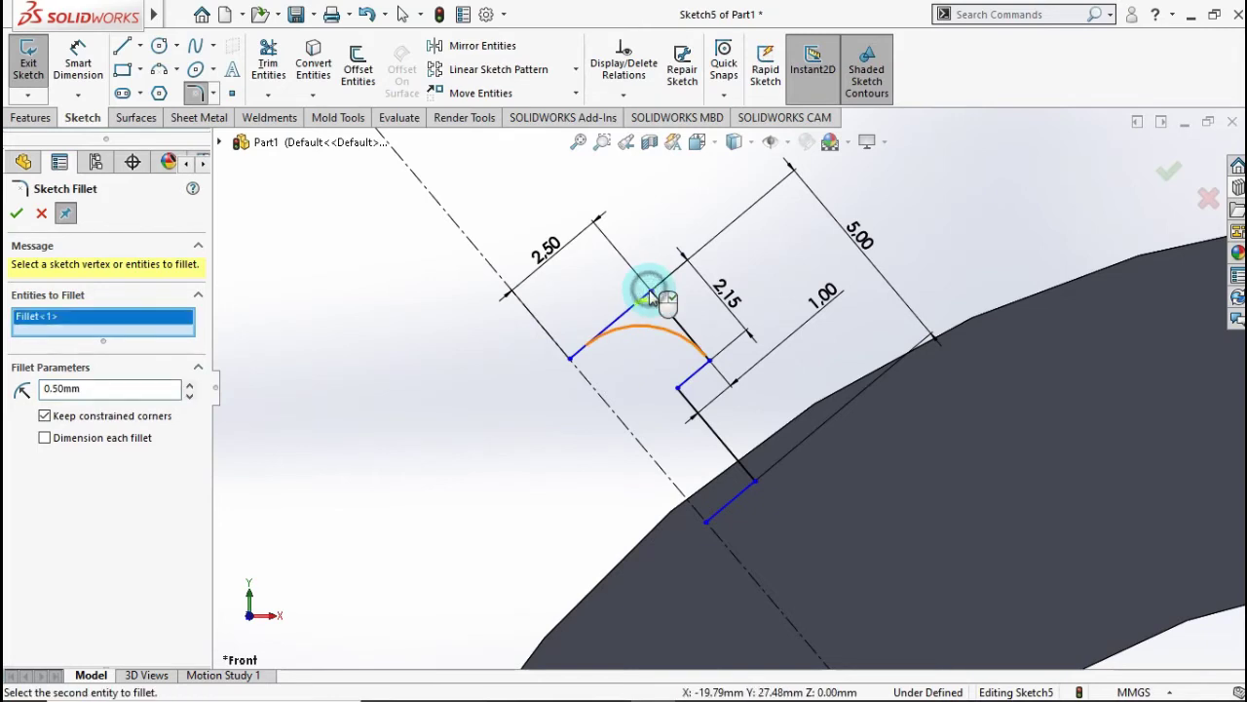
{"action": "left_click", "coordinate": [705, 360]}
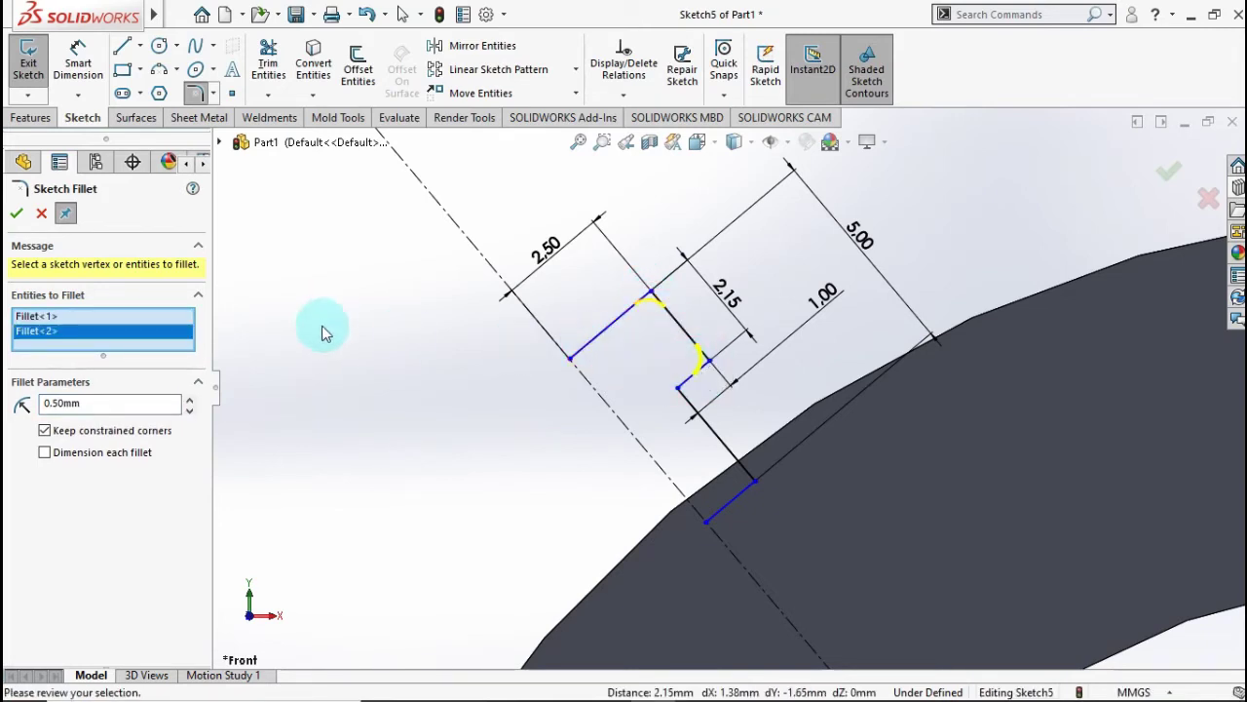
{"action": "left_click", "coordinate": [14, 217]}
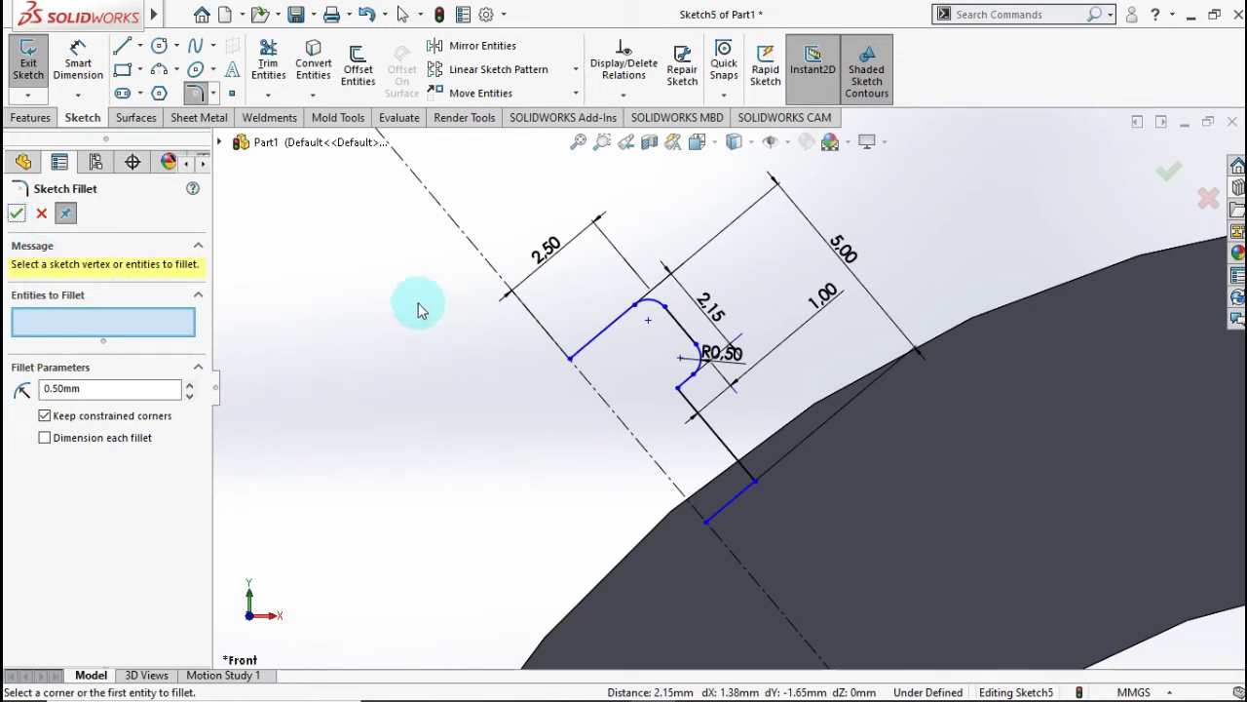
Revolve the pin profile about the inclined centerline, letting the sketch close automatically.
{"action": "key", "text": "z"}
{"action": "left_click", "coordinate": [13, 216]}
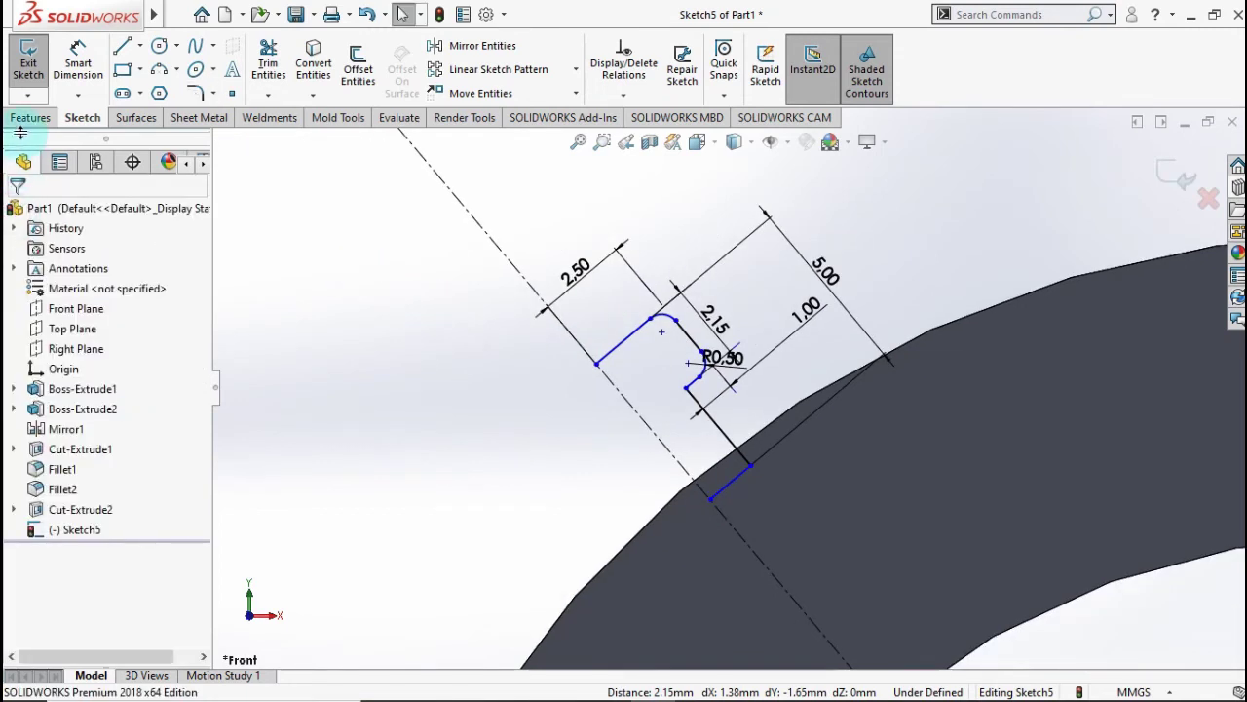
{"action": "left_click", "coordinate": [30, 117]}
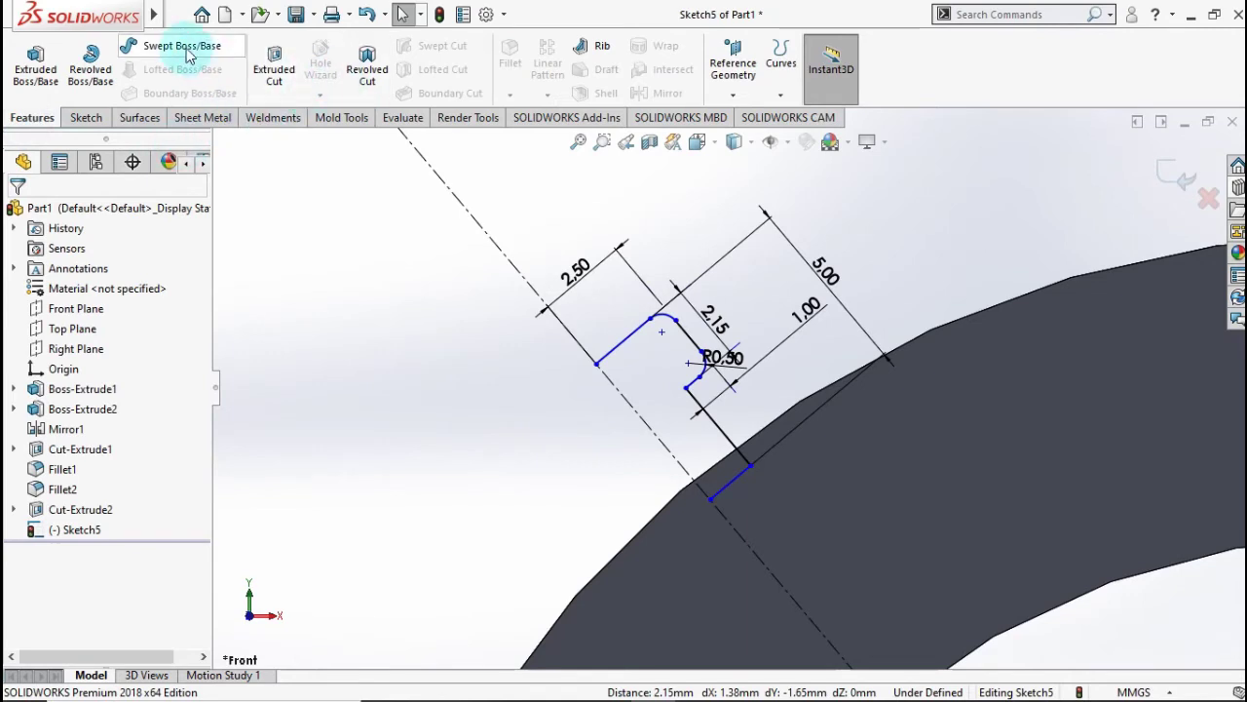
{"action": "left_click", "coordinate": [89, 65]}
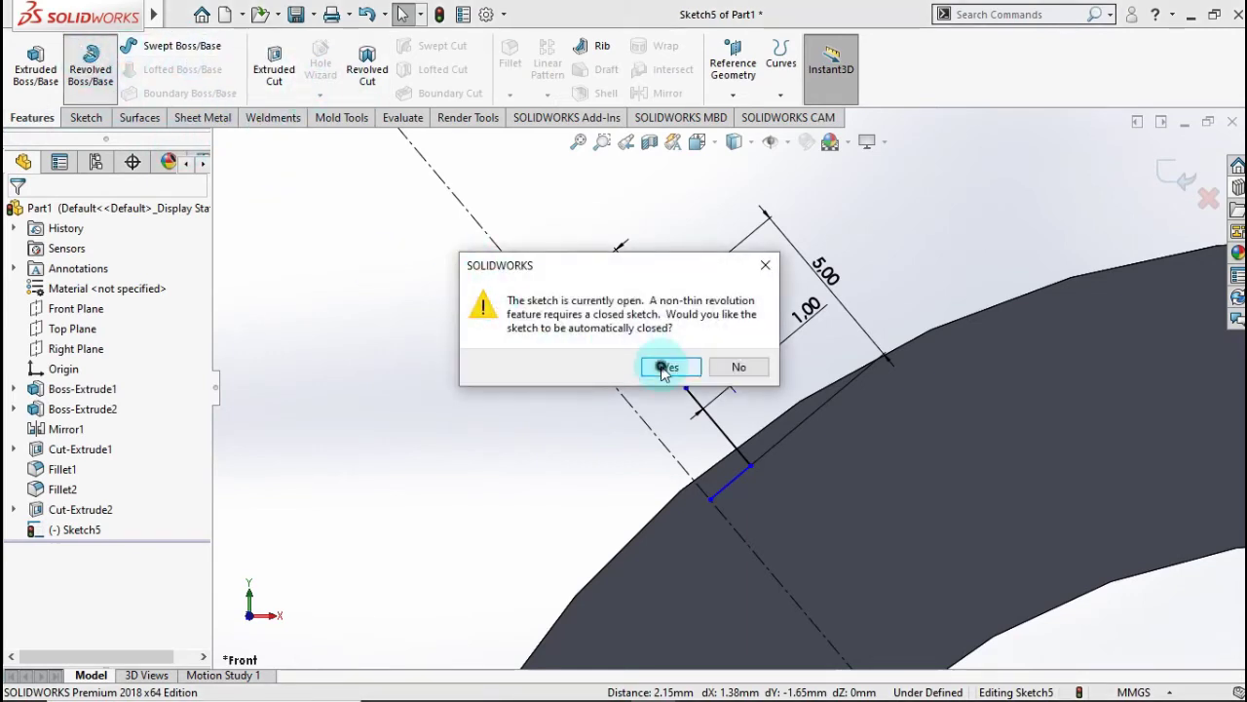
{"action": "left_click", "coordinate": [664, 368]}
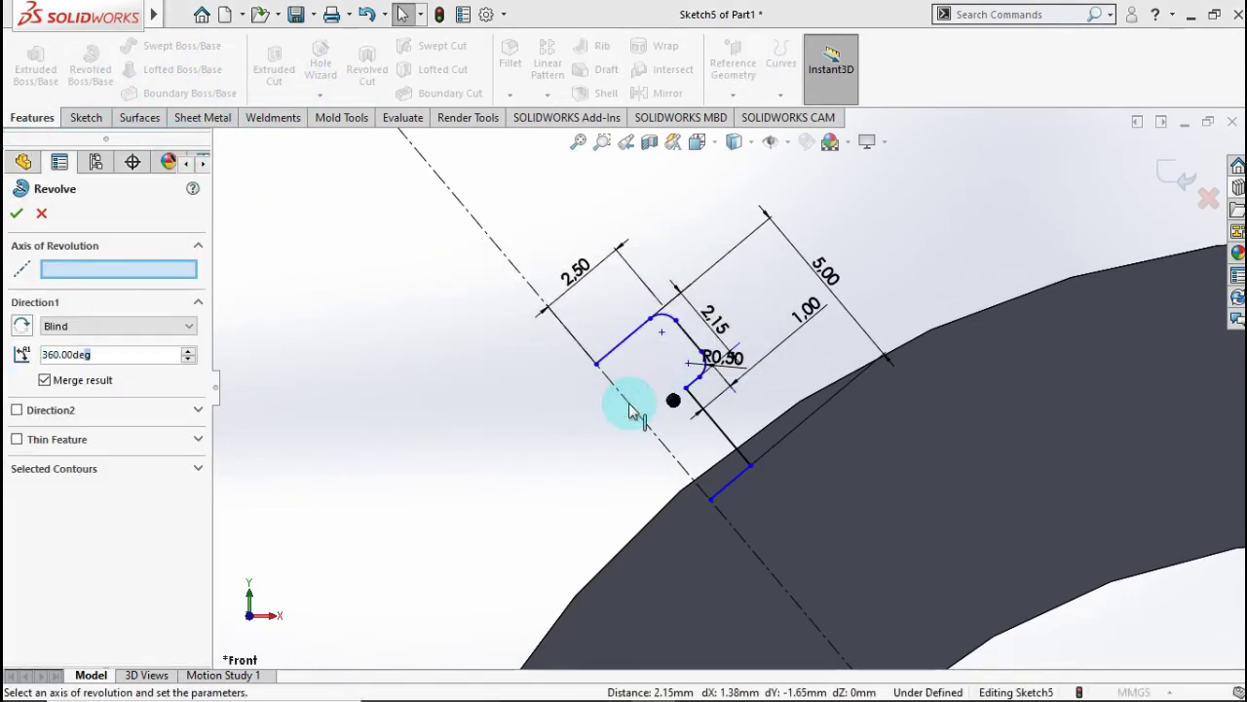
{"action": "left_click", "coordinate": [632, 408]}
{"action": "left_click", "coordinate": [14, 215]}
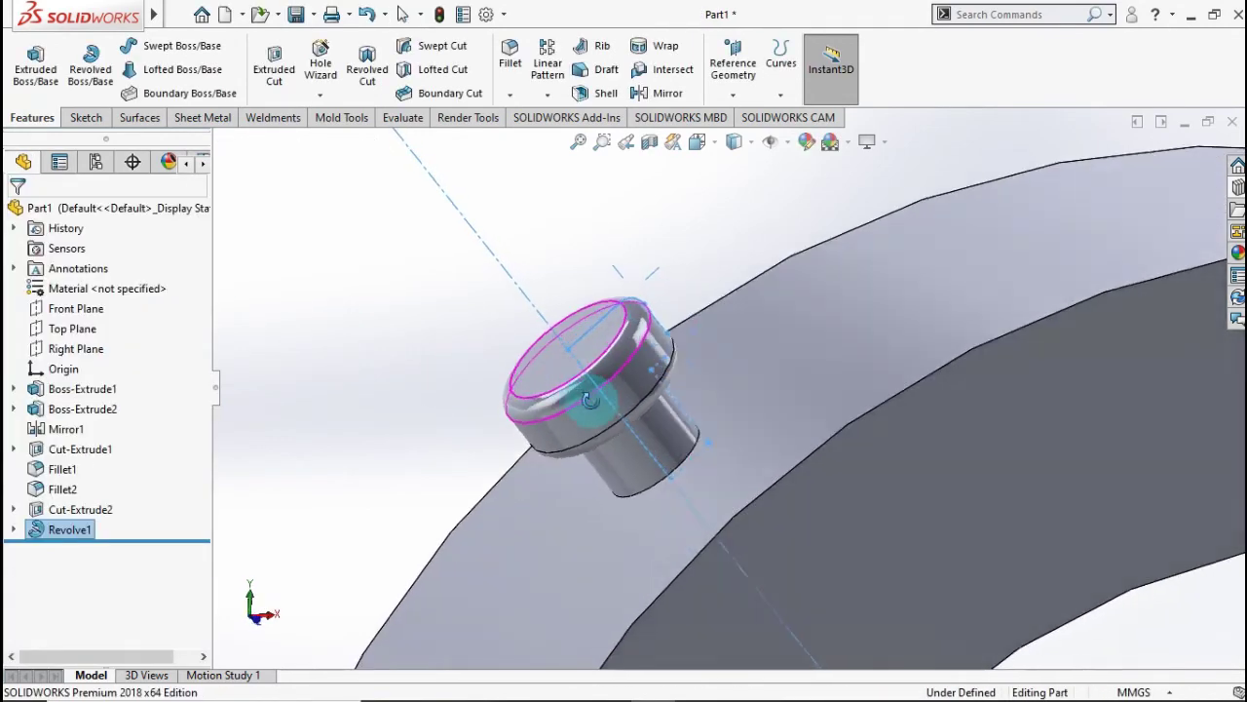
Start a new sketch on the revolved pin's top face.
{"action": "middle_click_drag", "start_coordinate": [568, 378], "coordinate": [585, 362]}
{"action": "left_click", "coordinate": [517, 245]}
{"action": "scroll", "coordinate": [565, 292], "scroll_direction": "up", "scroll_amount": 2}
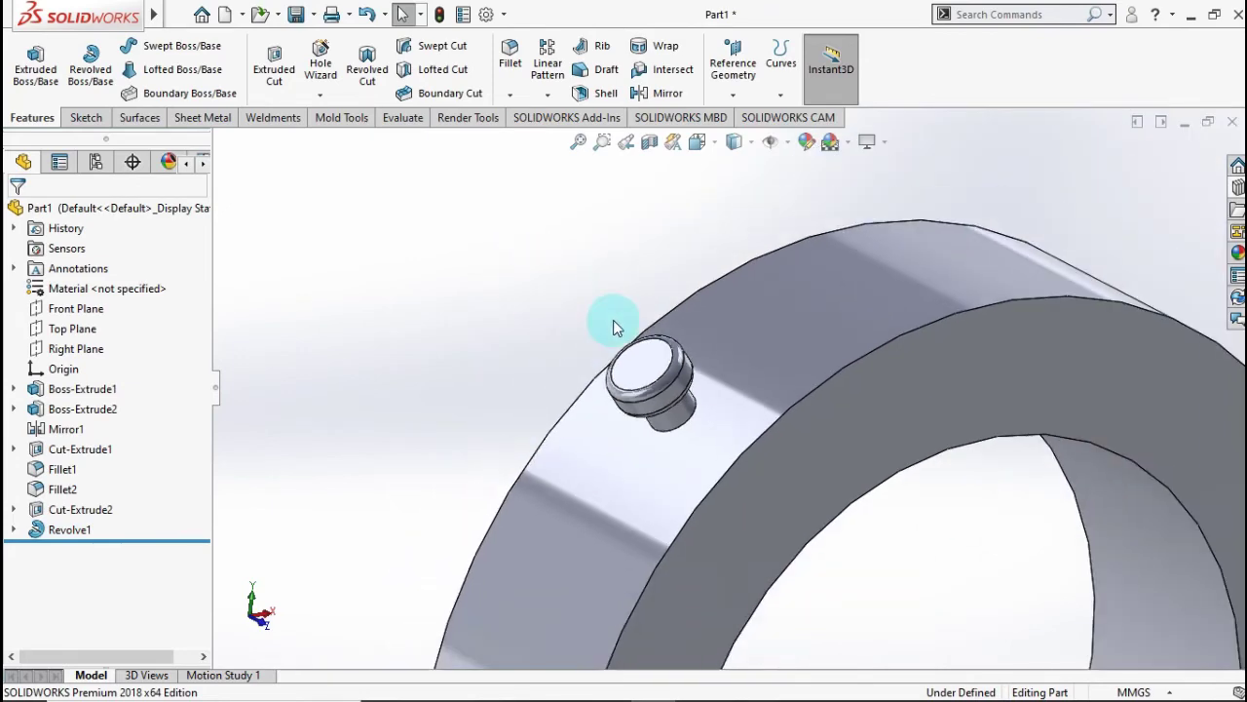
{"action": "scroll", "coordinate": [585, 341], "scroll_direction": "up", "scroll_amount": 3}
{"action": "scroll", "coordinate": [572, 380], "scroll_direction": "up", "scroll_amount": 2}
{"action": "mouse_move", "coordinate": [572, 396]}
{"action": "middle_mouse_down"}
{"action": "mouse_move", "coordinate": [543, 412]}
{"action": "mouse_move", "coordinate": [566, 406]}
{"action": "middle_mouse_up"}
{"action": "scroll", "coordinate": [720, 383], "scroll_direction": "down", "scroll_amount": 3}
{"action": "scroll", "coordinate": [720, 385], "scroll_direction": "down", "scroll_amount": 2}
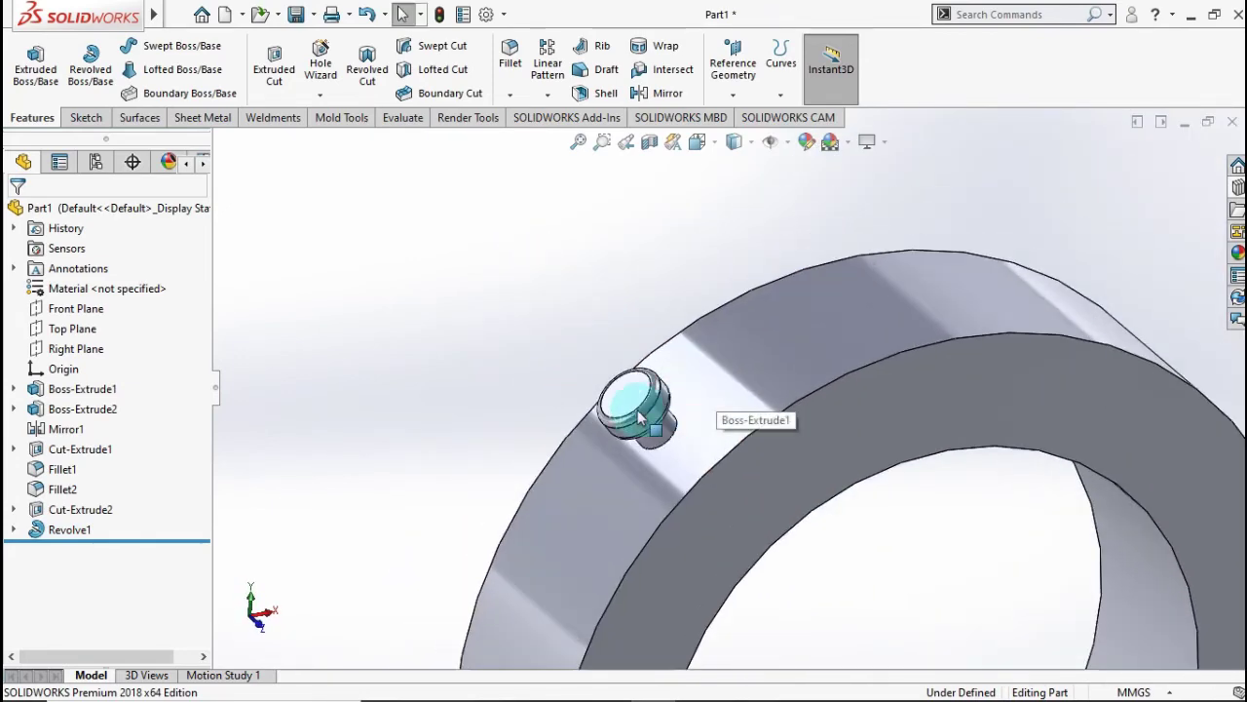
{"action": "left_click", "coordinate": [625, 407]}
{"action": "left_click", "coordinate": [703, 347]}
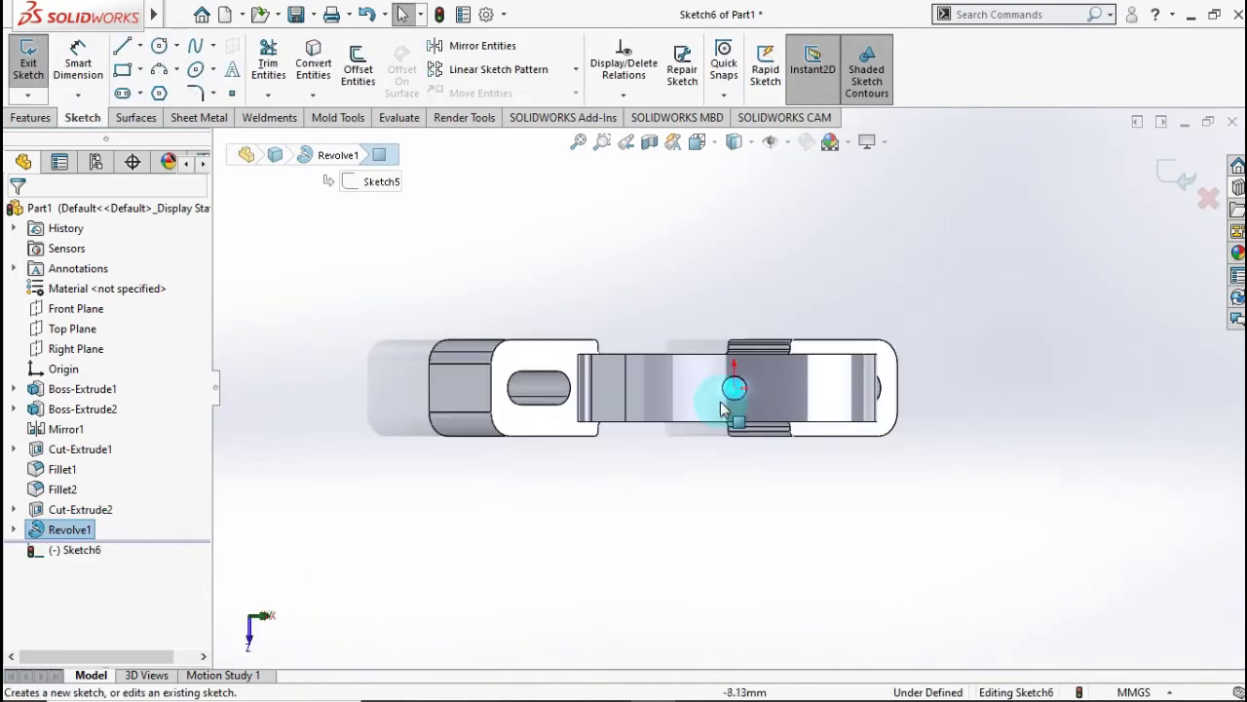
Draw a six-sided polygon centred on the pin's top face.
{"action": "scroll", "coordinate": [722, 390], "scroll_direction": "down", "scroll_amount": 3}
{"action": "scroll", "coordinate": [709, 346], "scroll_direction": "down", "scroll_amount": 2}
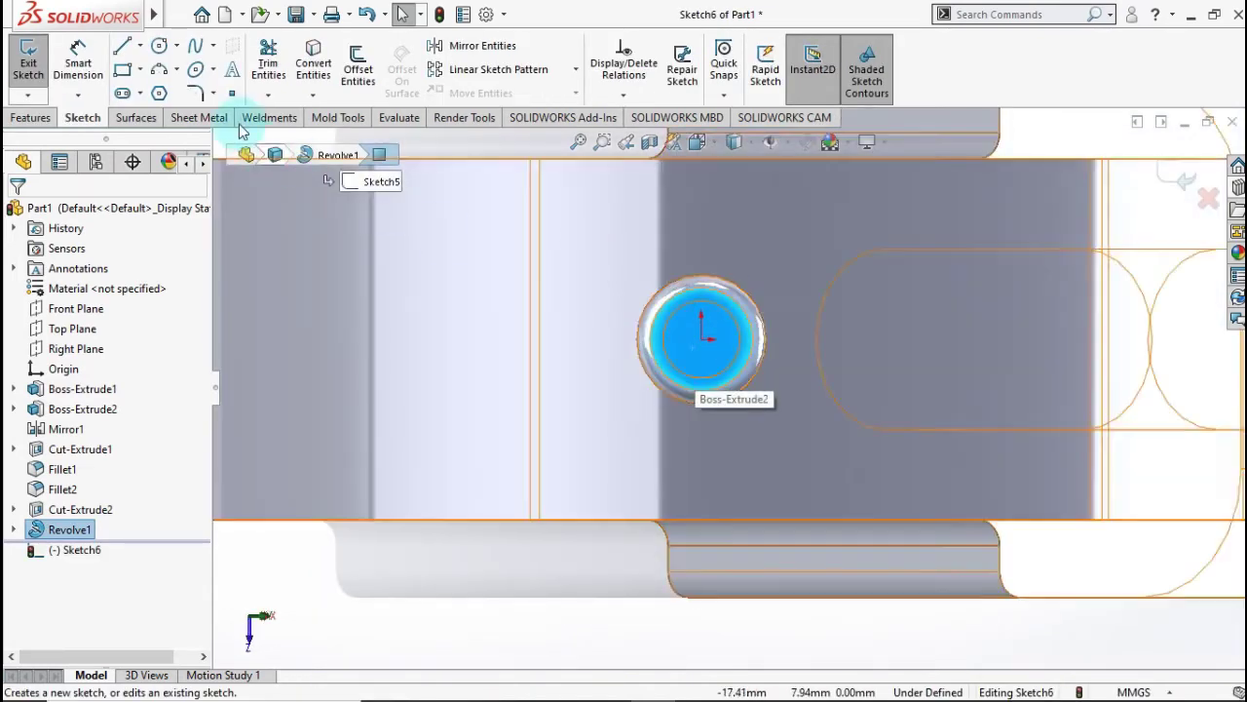
{"action": "scroll", "coordinate": [546, 186], "scroll_direction": "up", "scroll_amount": 2}
{"action": "scroll", "coordinate": [633, 200], "scroll_direction": "down", "scroll_amount": 3}
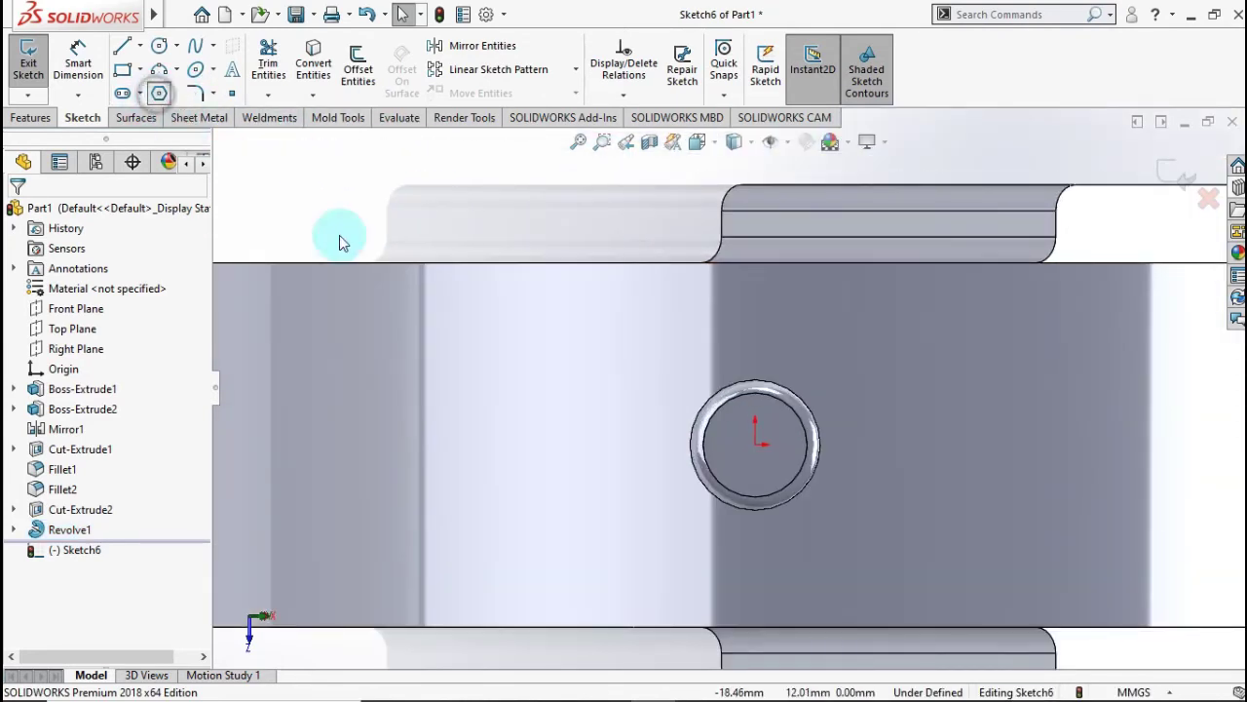
{"action": "left_click", "coordinate": [755, 445]}
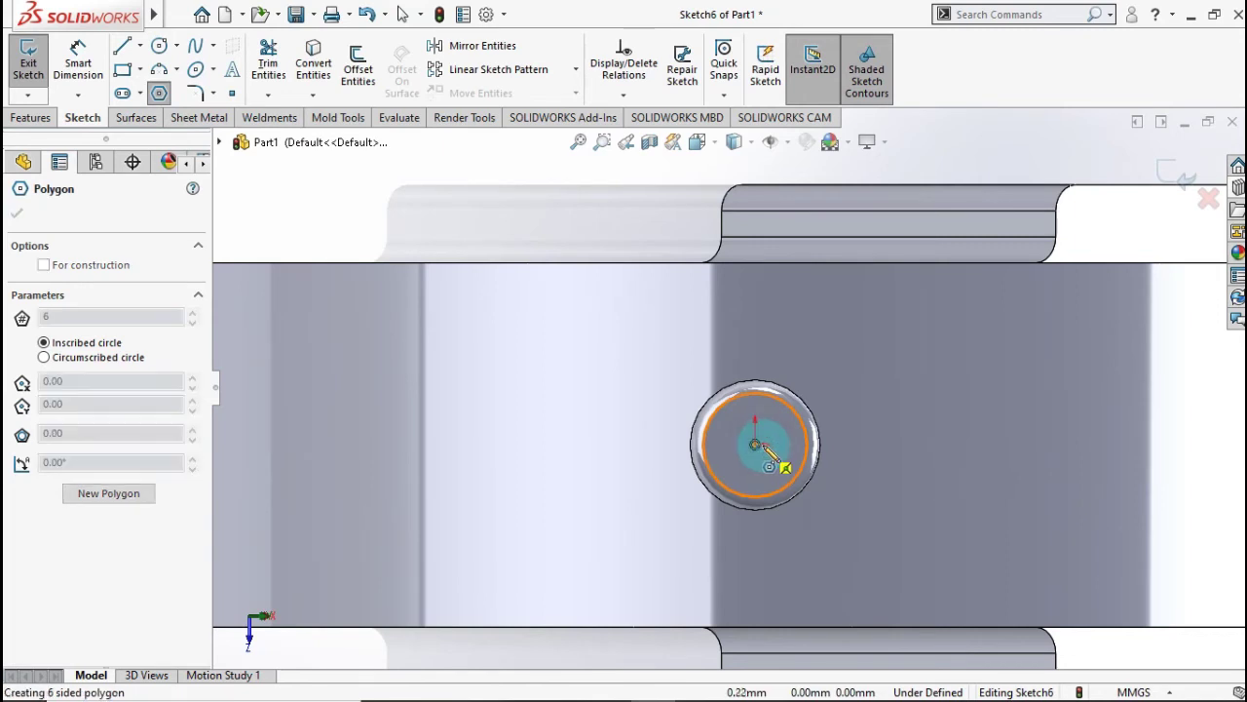
{"action": "left_click", "coordinate": [791, 458]}
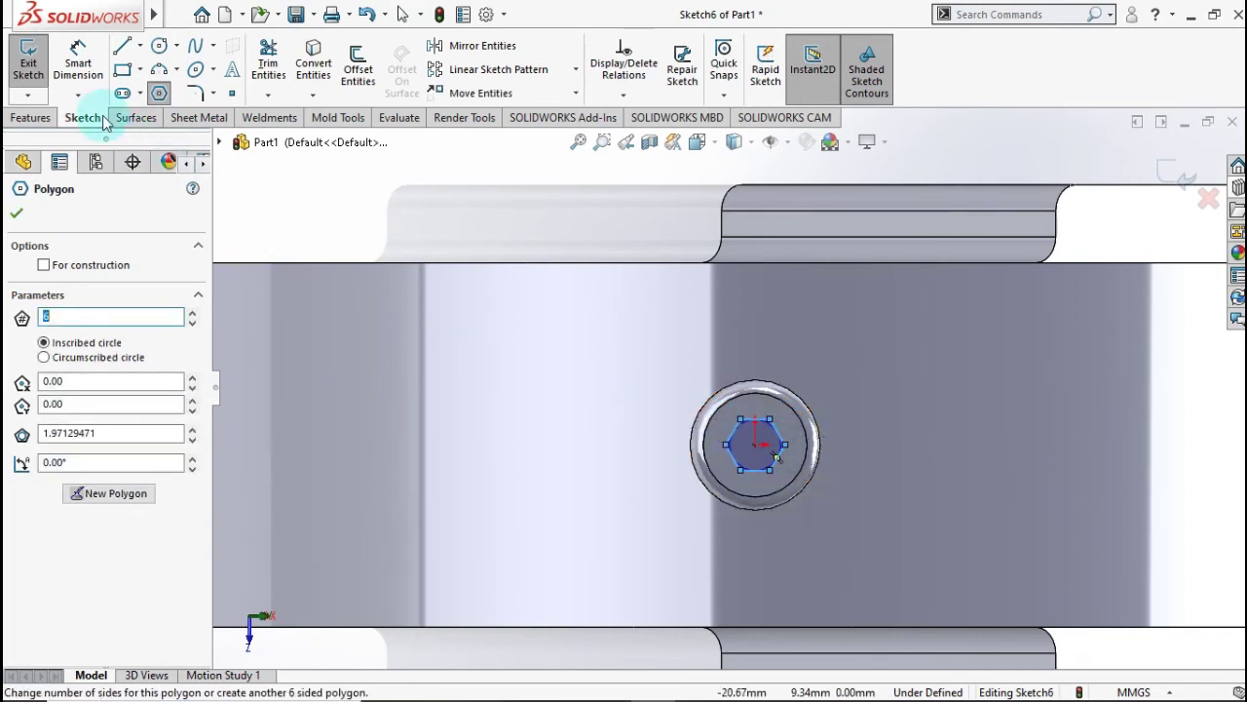
Dimension the hexagon to 2.50 mm across its opposite flats.
{"action": "left_click", "coordinate": [78, 63]}
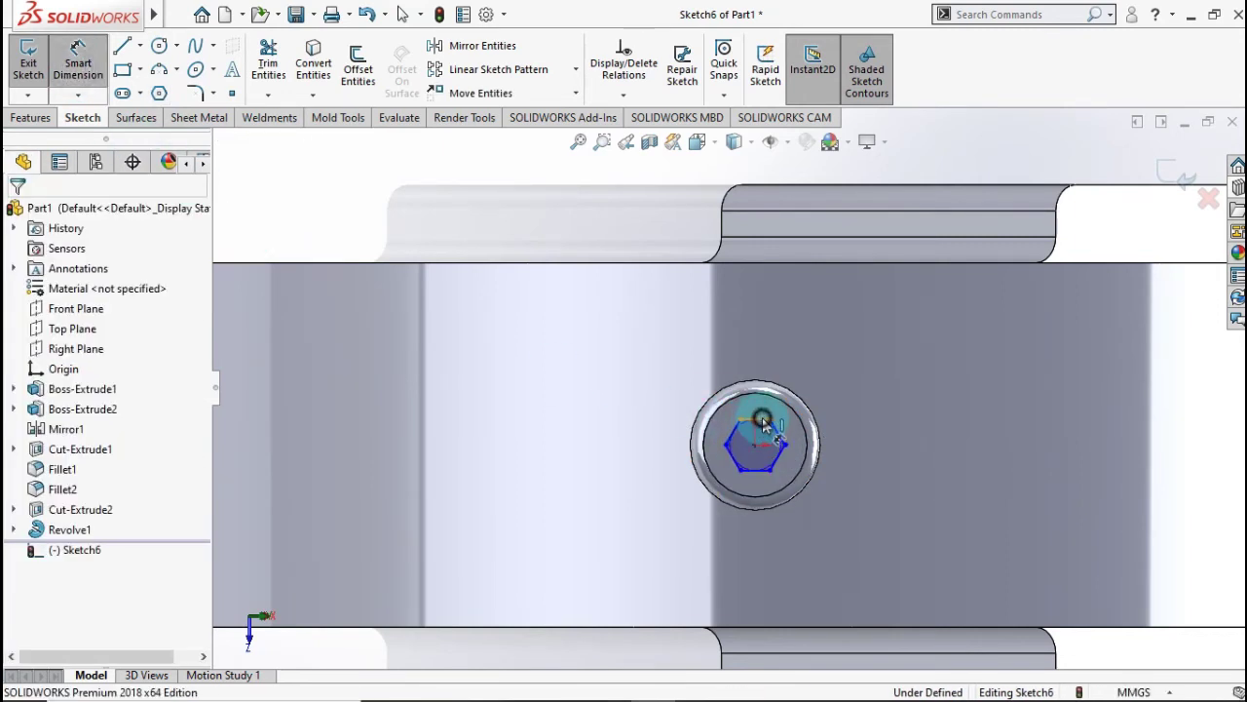
{"action": "left_click", "coordinate": [759, 476]}
{"action": "left_click", "coordinate": [755, 419]}
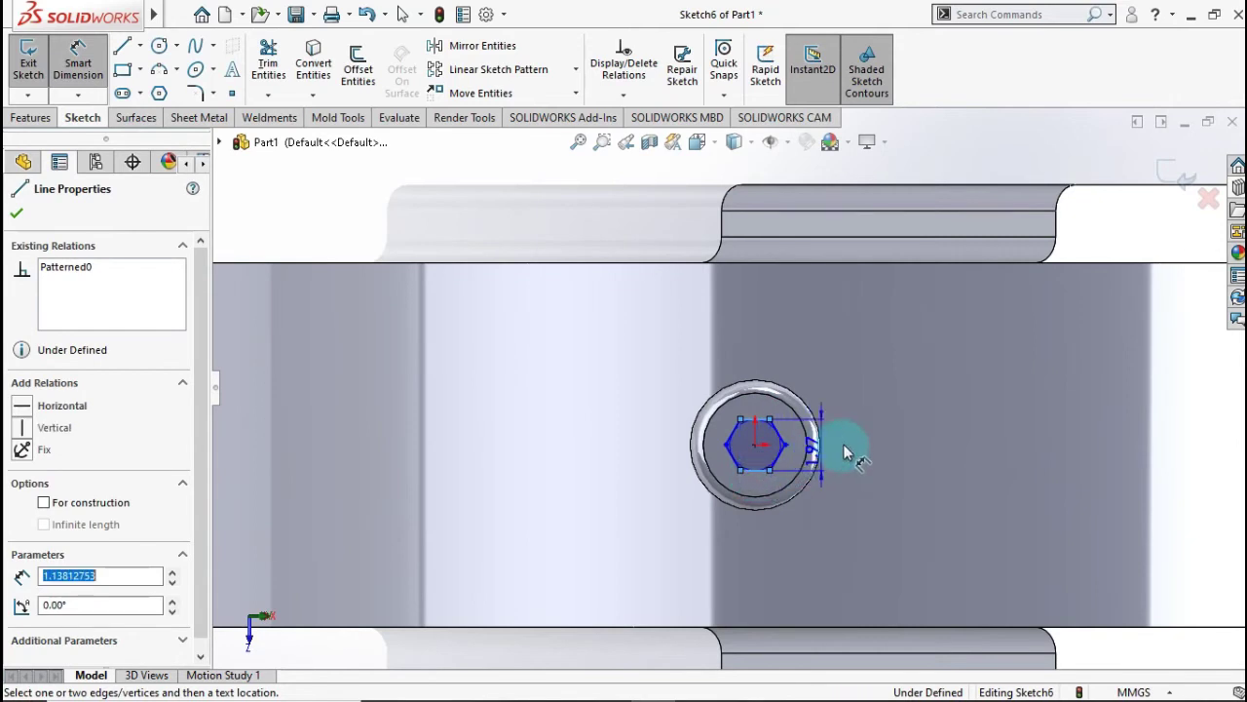
{"action": "left_click", "coordinate": [850, 450]}
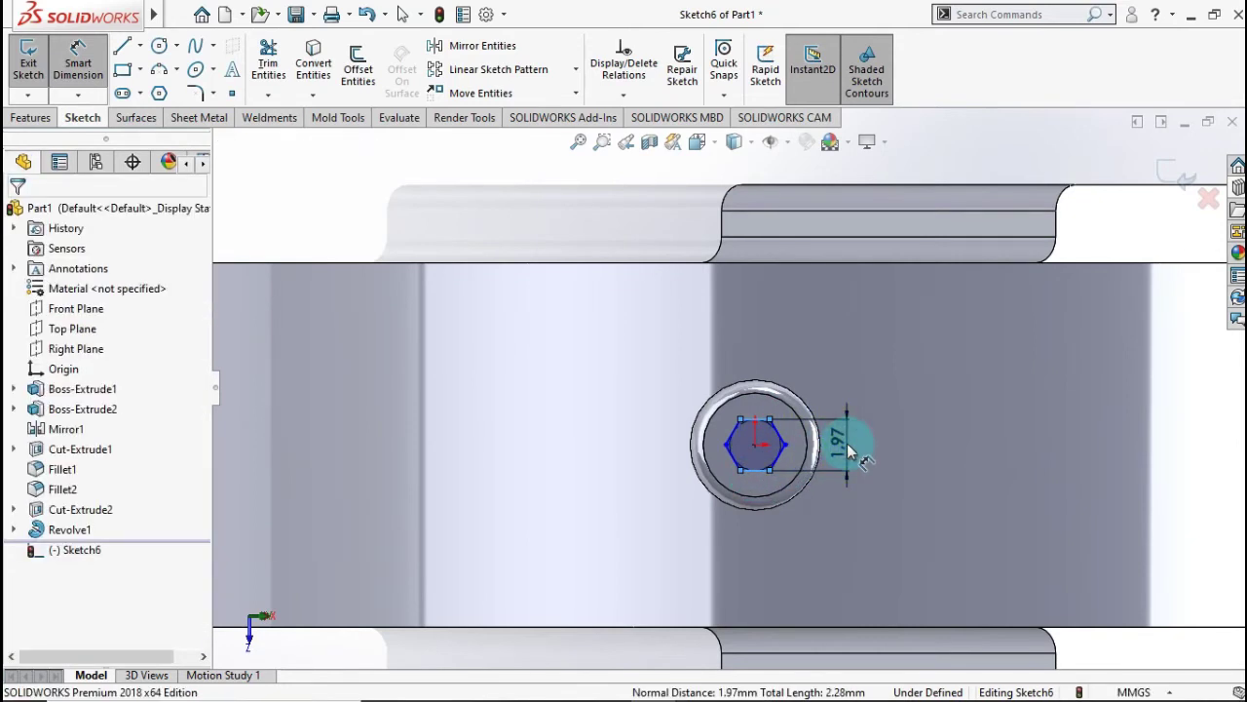
{"action": "type", "text": "2.5"}
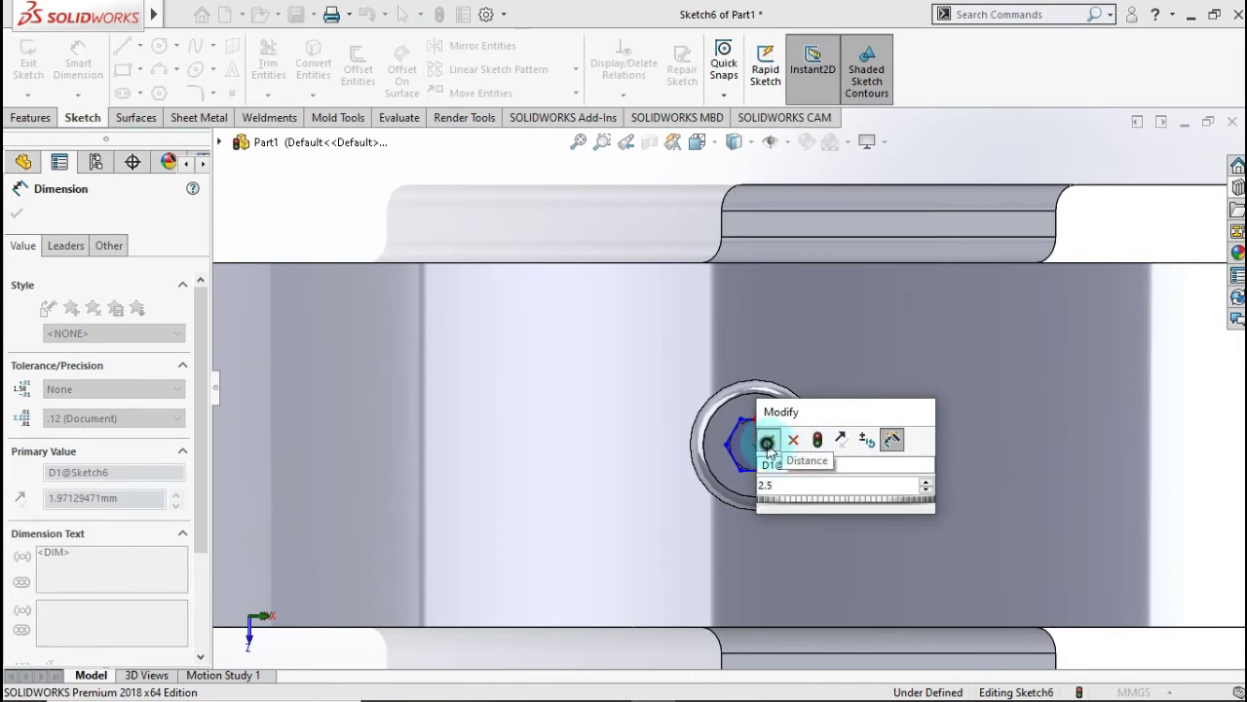
{"action": "left_click", "coordinate": [768, 440]}
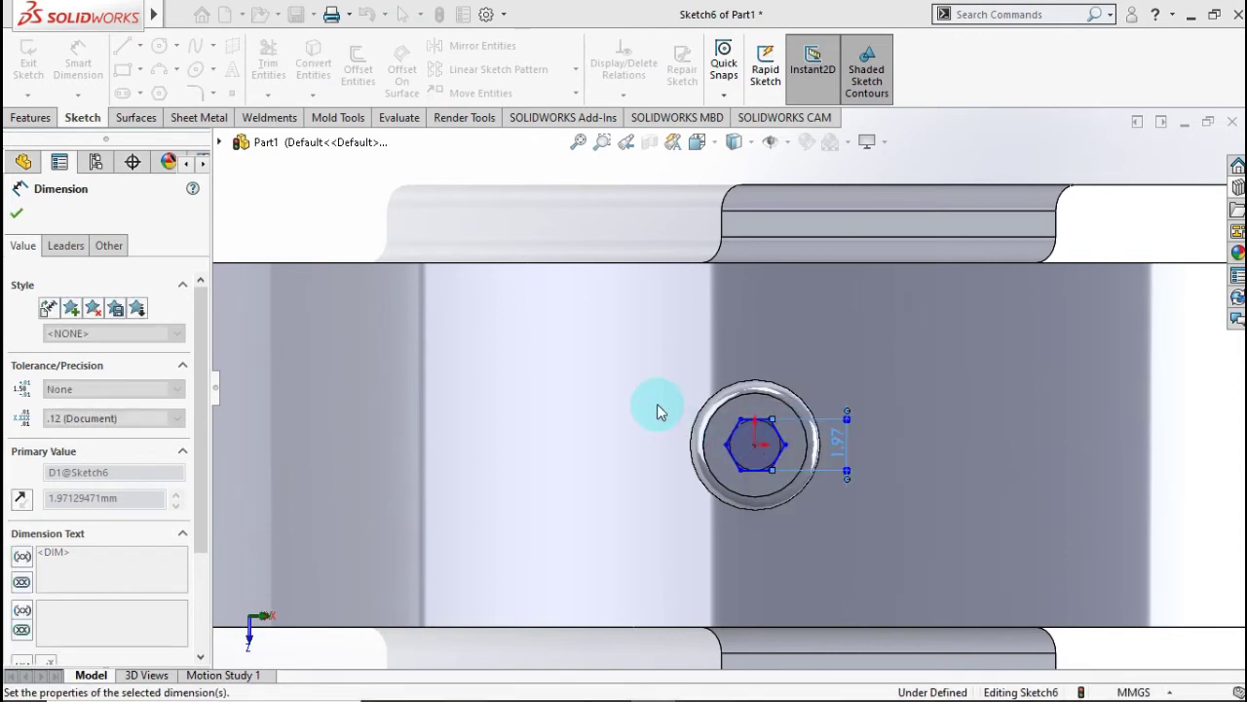
{"action": "left_click", "coordinate": [33, 118]}
{"action": "left_click", "coordinate": [270, 74]}
{"action": "left_click", "coordinate": [486, 227]}
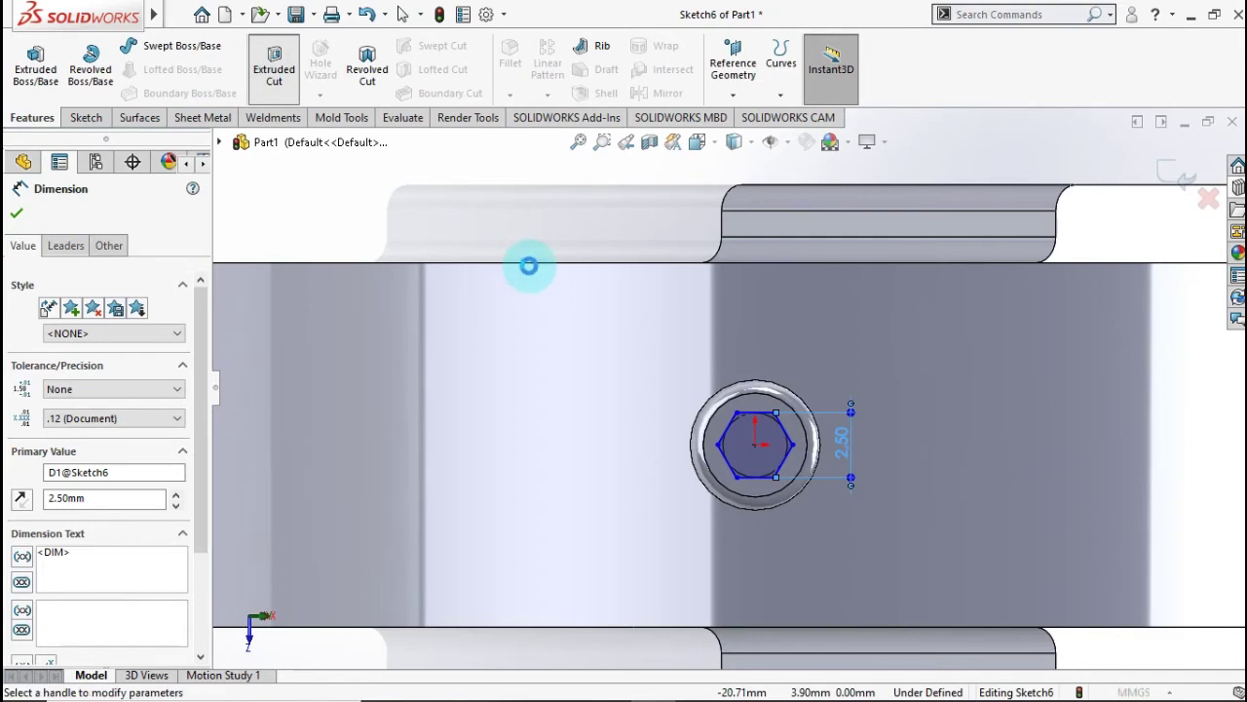
Cut the hexagon 1.00 mm deep into the pin top as a blind hex socket.
{"action": "mouse_move", "coordinate": [612, 356]}
{"action": "middle_mouse_down"}
{"action": "mouse_move", "coordinate": [585, 259]}
{"action": "mouse_move", "coordinate": [584, 188]}
{"action": "middle_mouse_up"}
{"action": "left_click", "coordinate": [166, 387]}
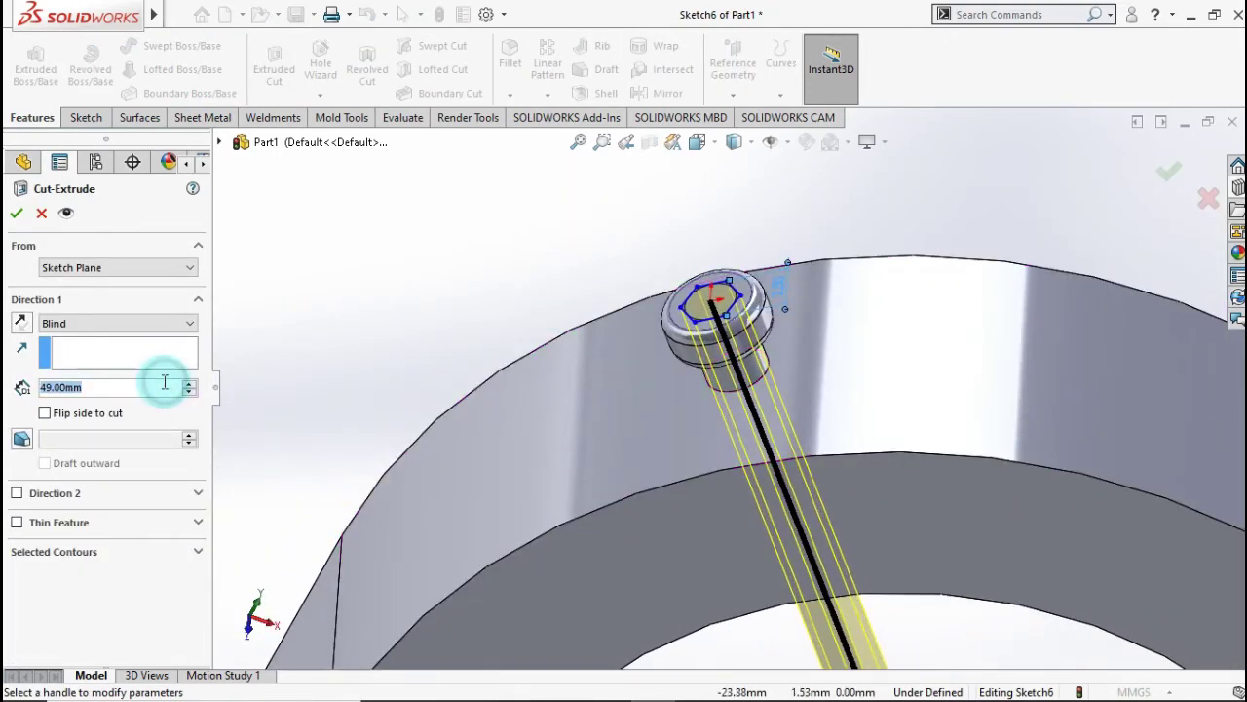
{"action": "type", "text": "1"}
{"action": "left_click", "coordinate": [409, 296]}
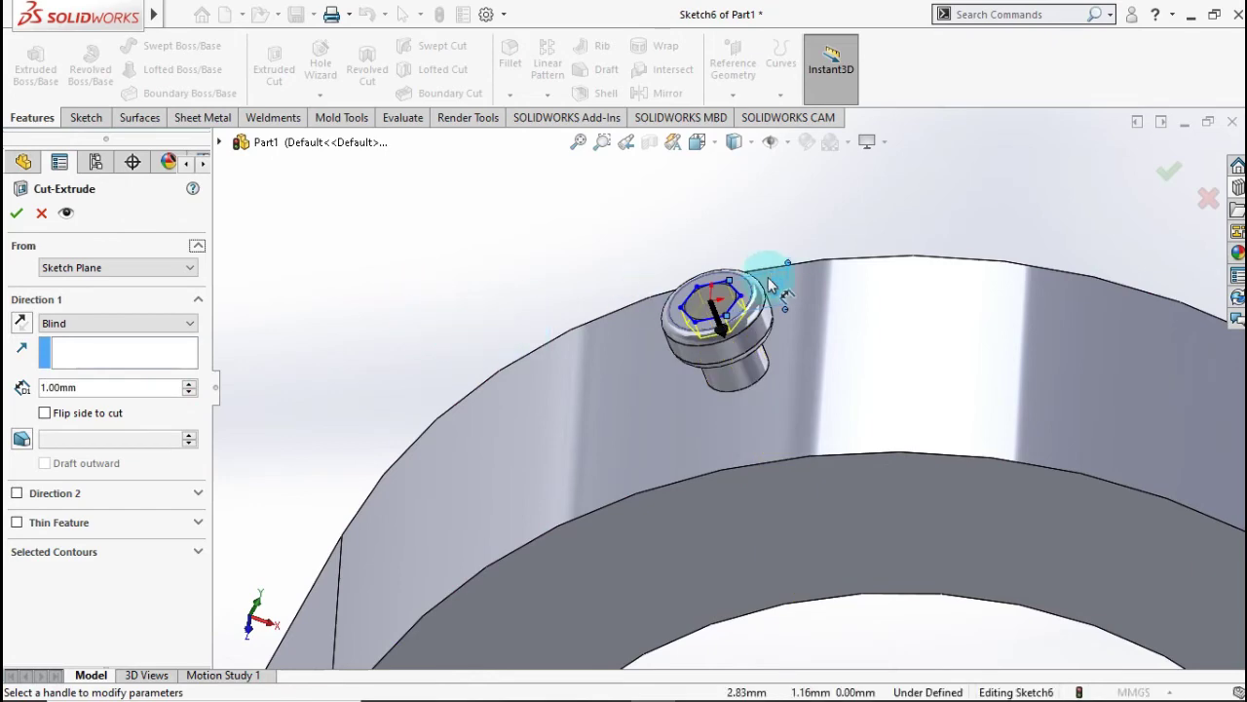
{"action": "left_click", "coordinate": [1160, 176]}
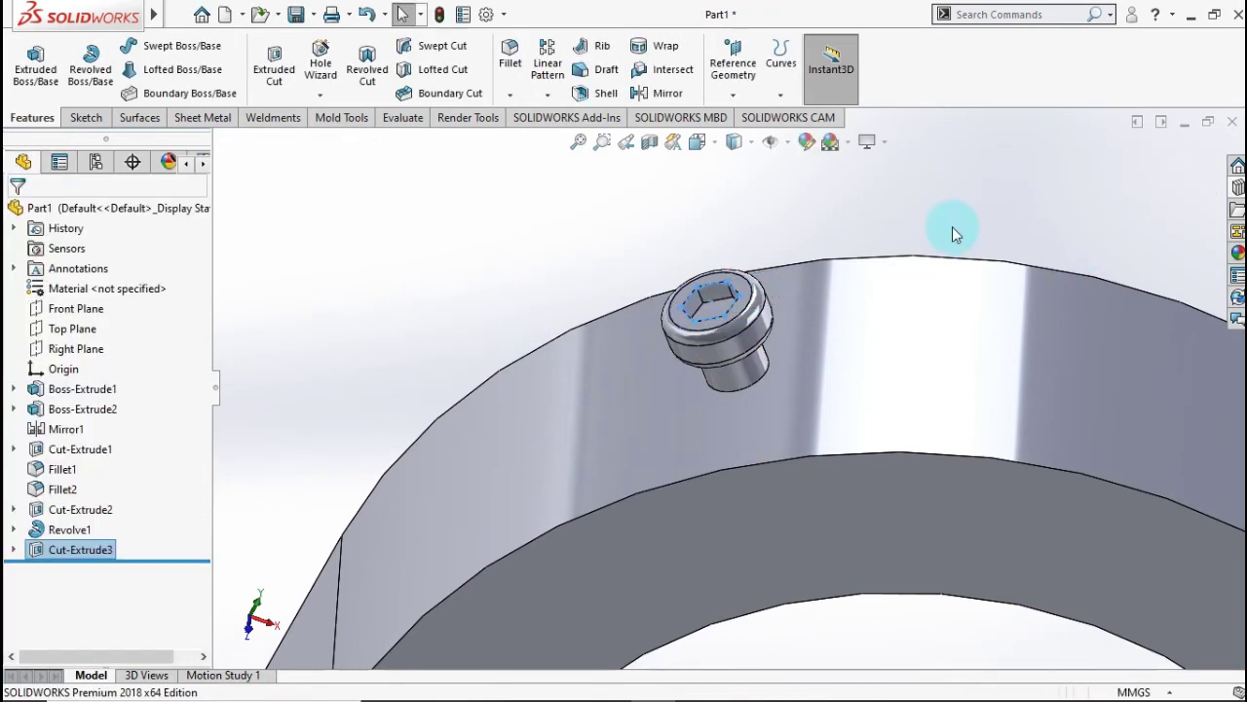
{"action": "middle_click_drag", "start_coordinate": [947, 219], "coordinate": [862, 390]}
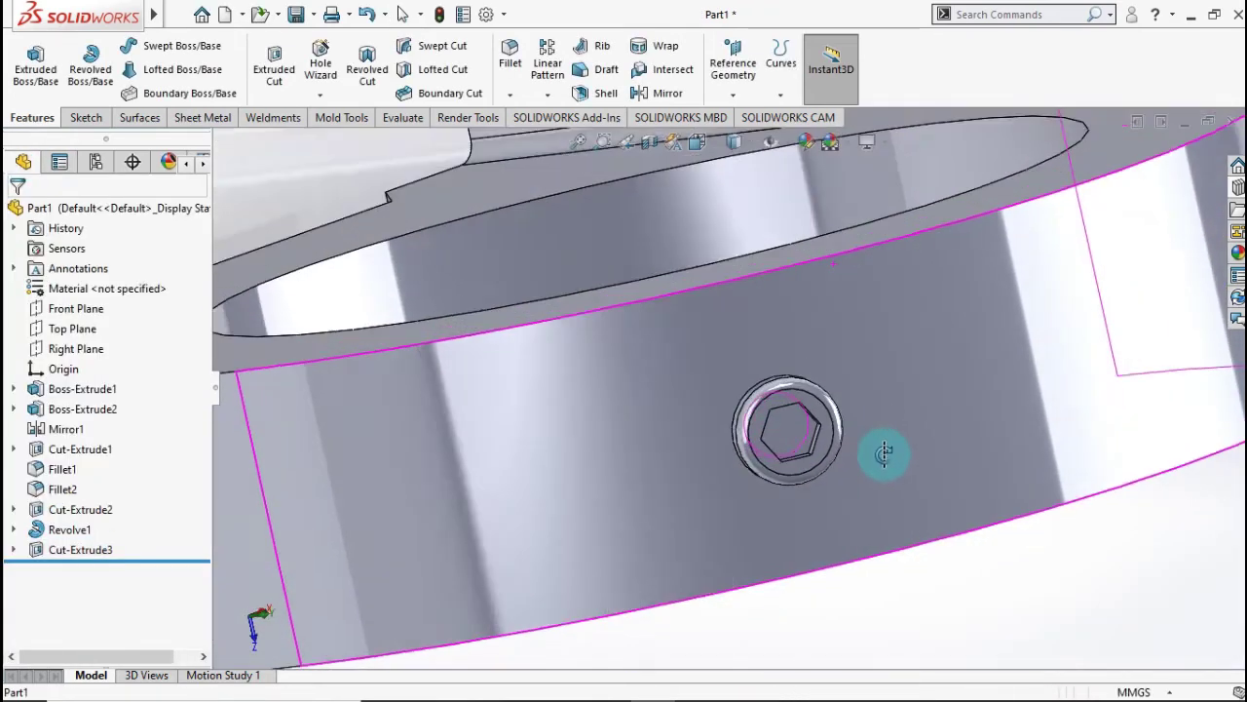
{"action": "scroll", "coordinate": [857, 355], "scroll_direction": "up", "scroll_amount": 5}
{"action": "scroll", "coordinate": [838, 346], "scroll_direction": "up", "scroll_amount": 3}
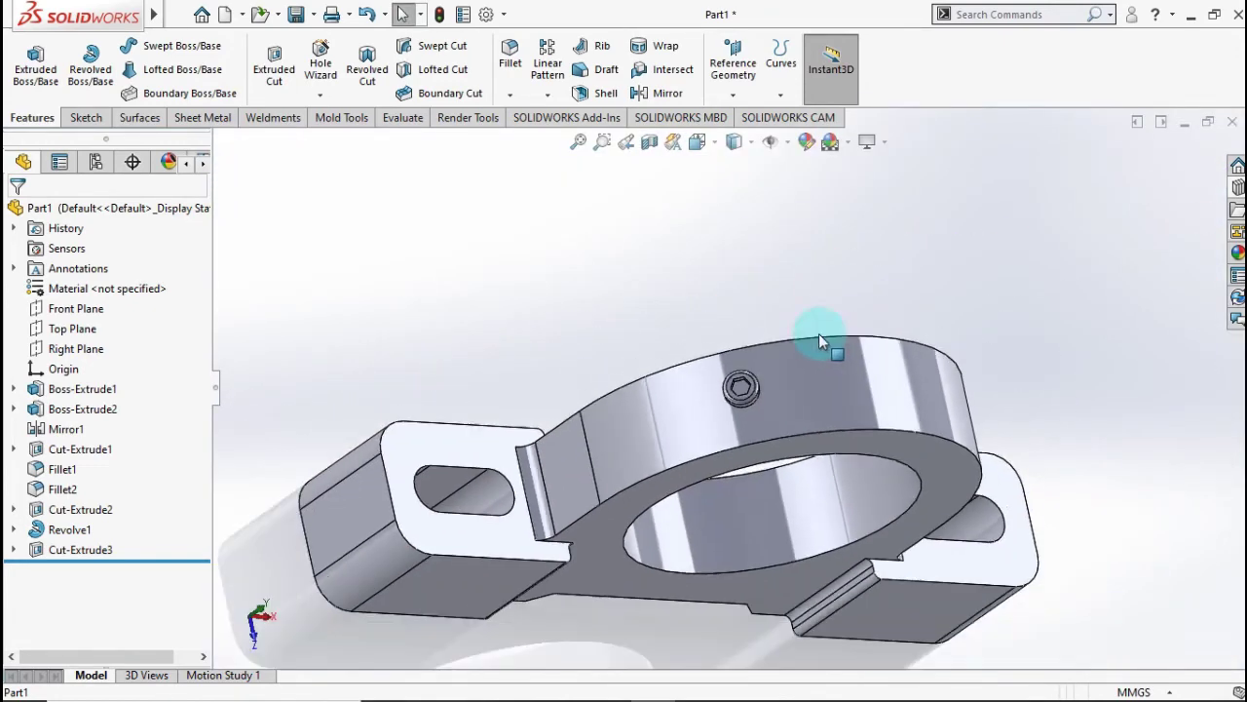
{"action": "key", "text": "ctrl+7"}
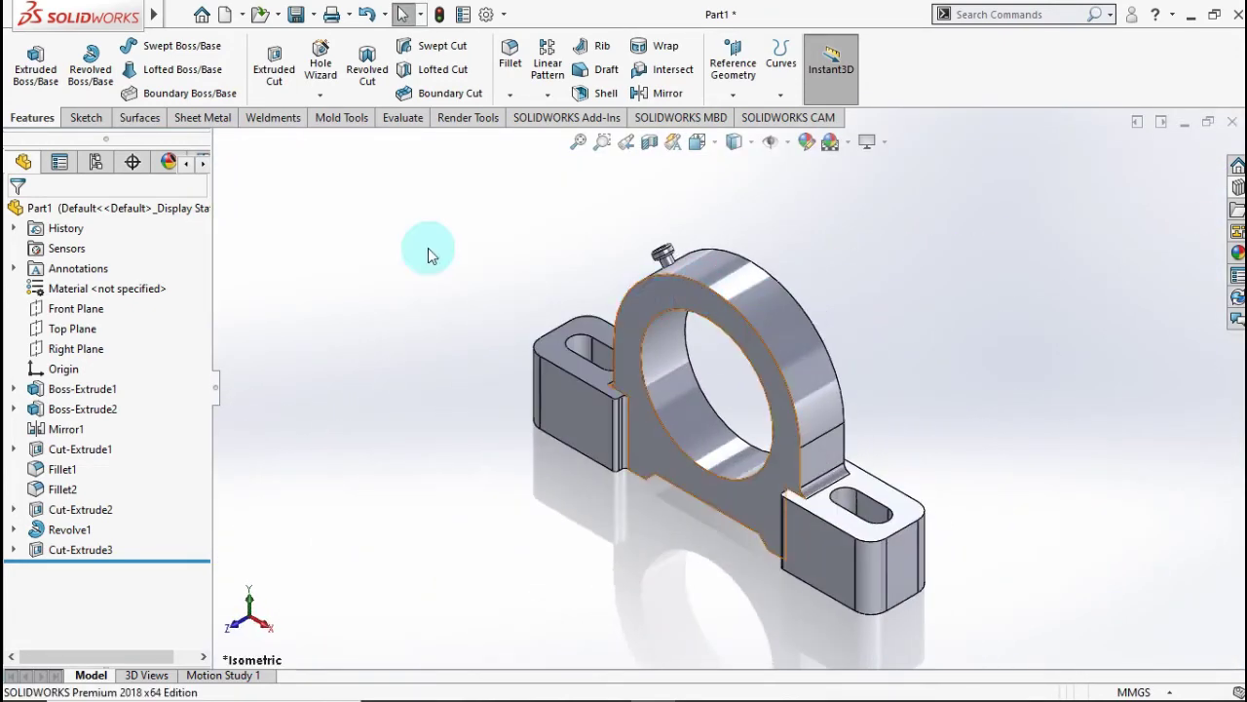
Fillet the front and back arch edges and both feet's top edges at 0.5 mm.
{"action": "left_click", "coordinate": [510, 75]}
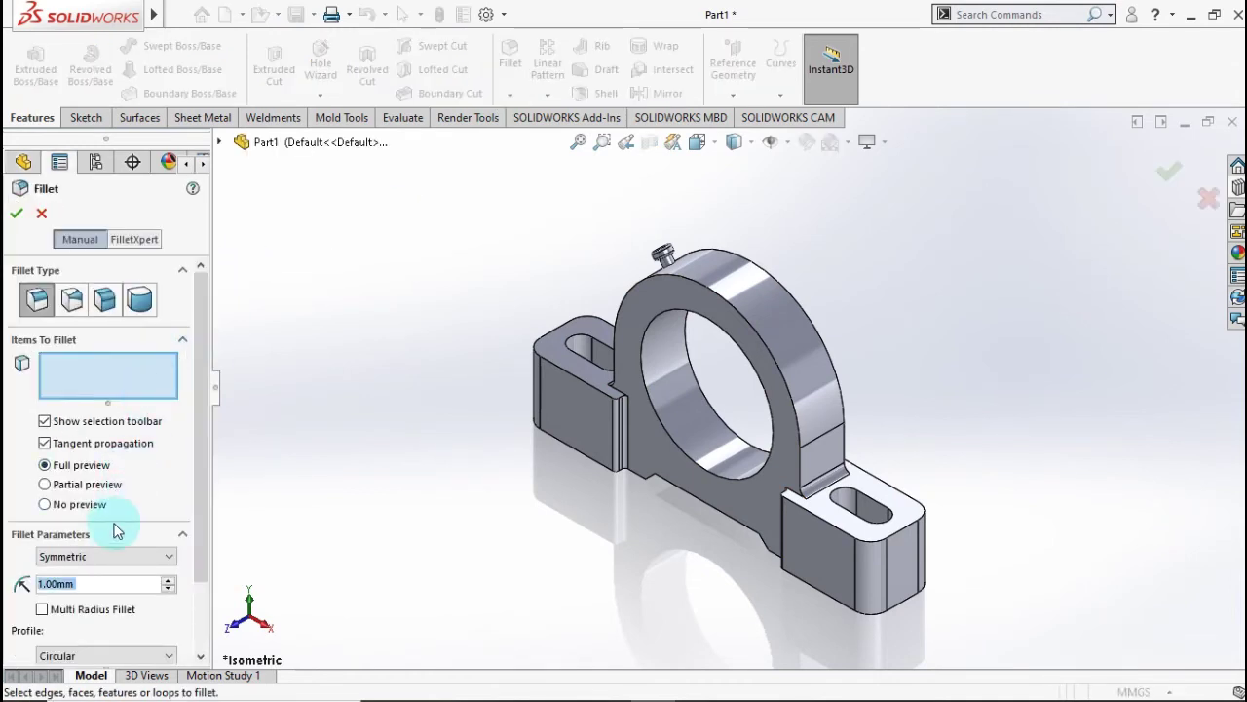
{"action": "type", "text": "0."}
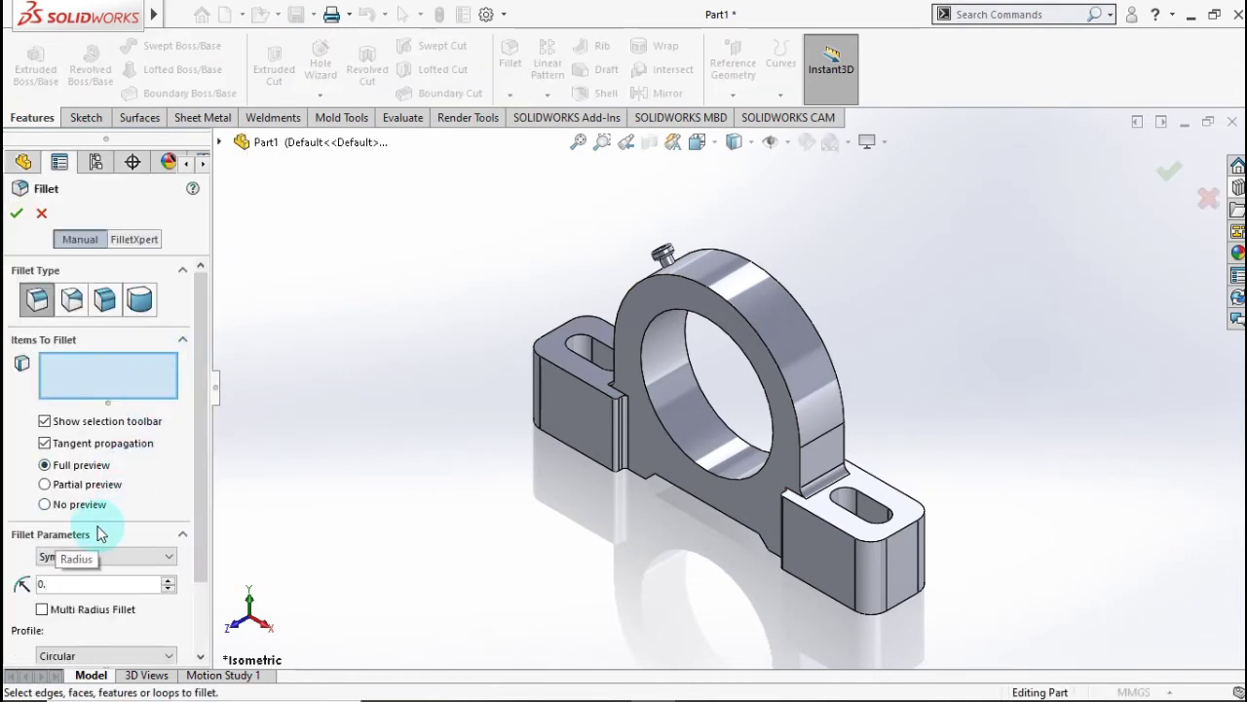
{"action": "type", "text": "50mm"}
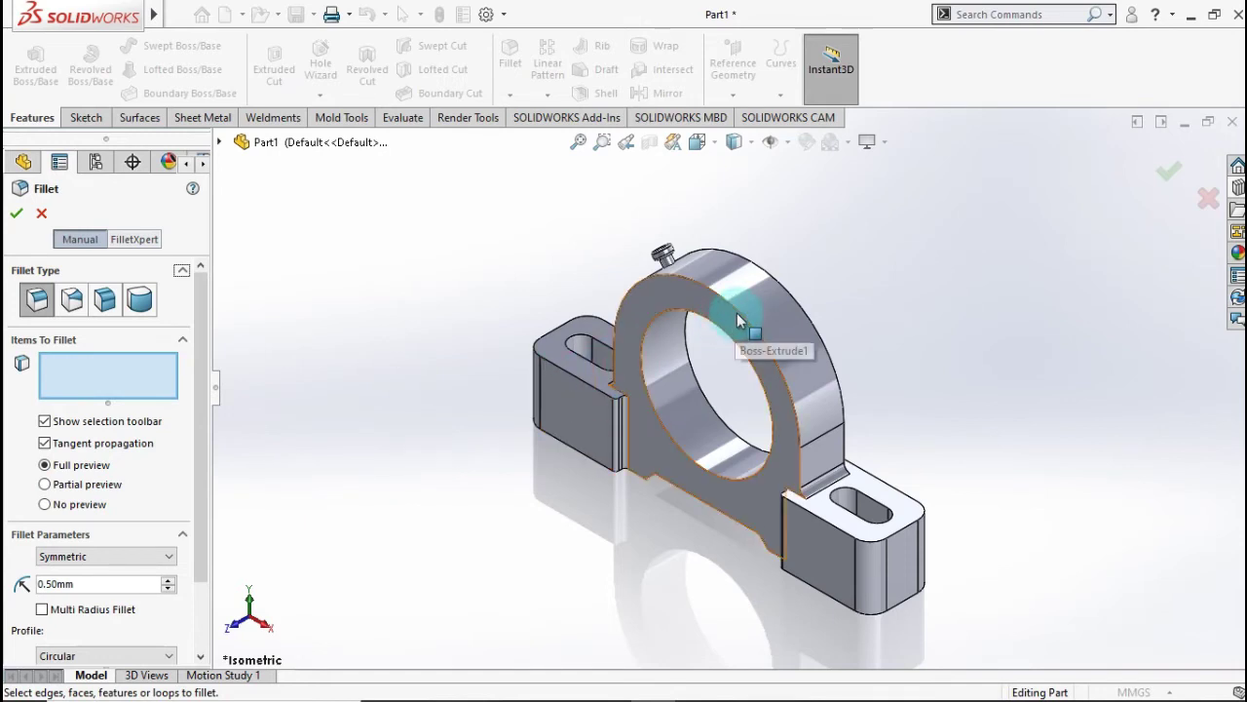
{"action": "left_click", "coordinate": [777, 444]}
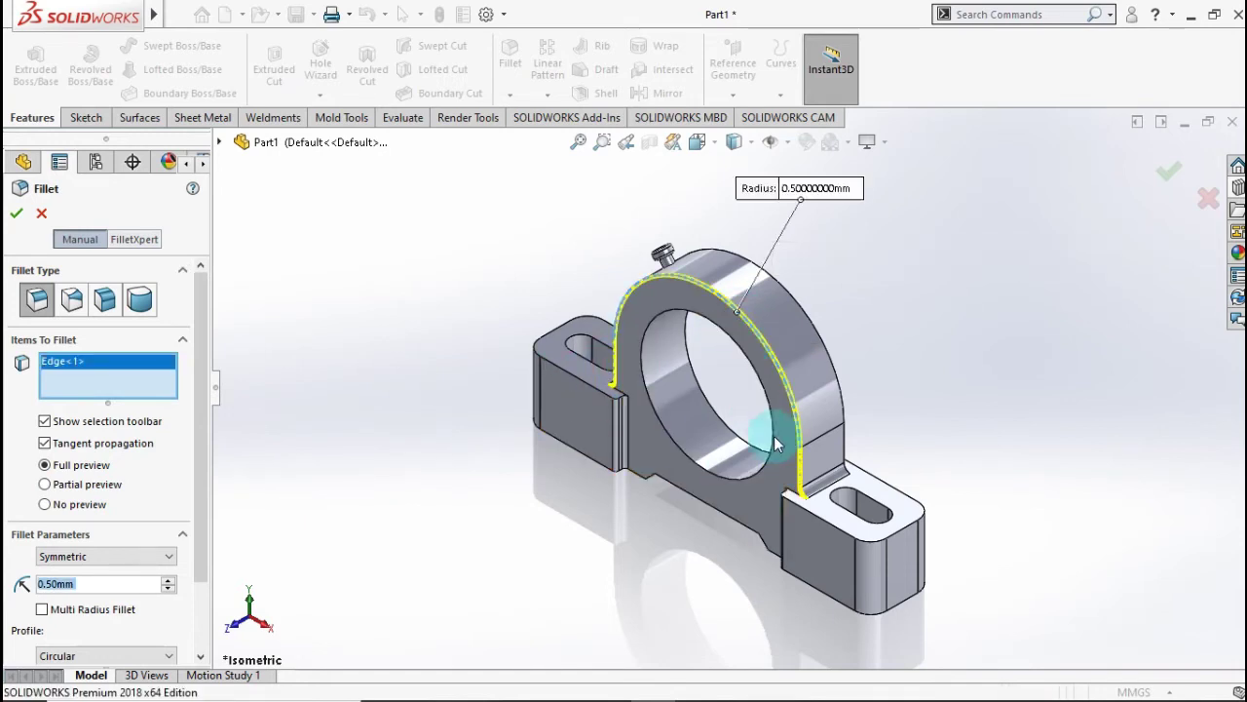
{"action": "left_click", "coordinate": [836, 367]}
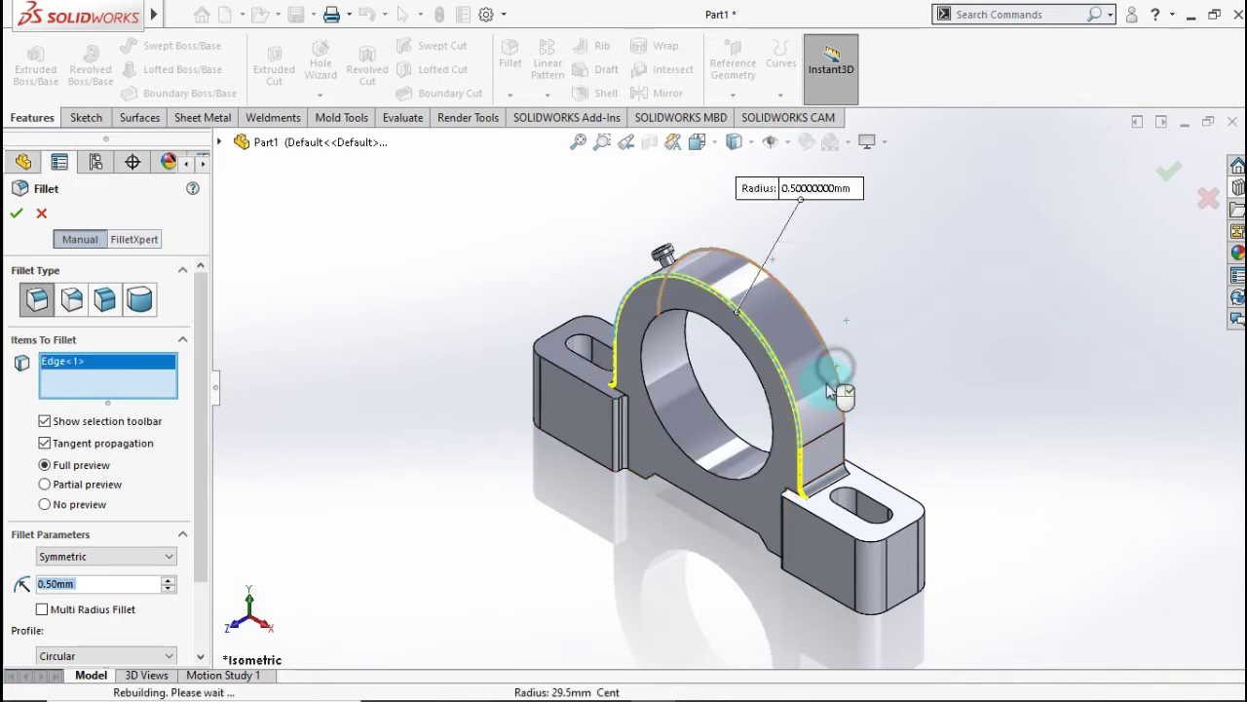
{"action": "left_click", "coordinate": [822, 527]}
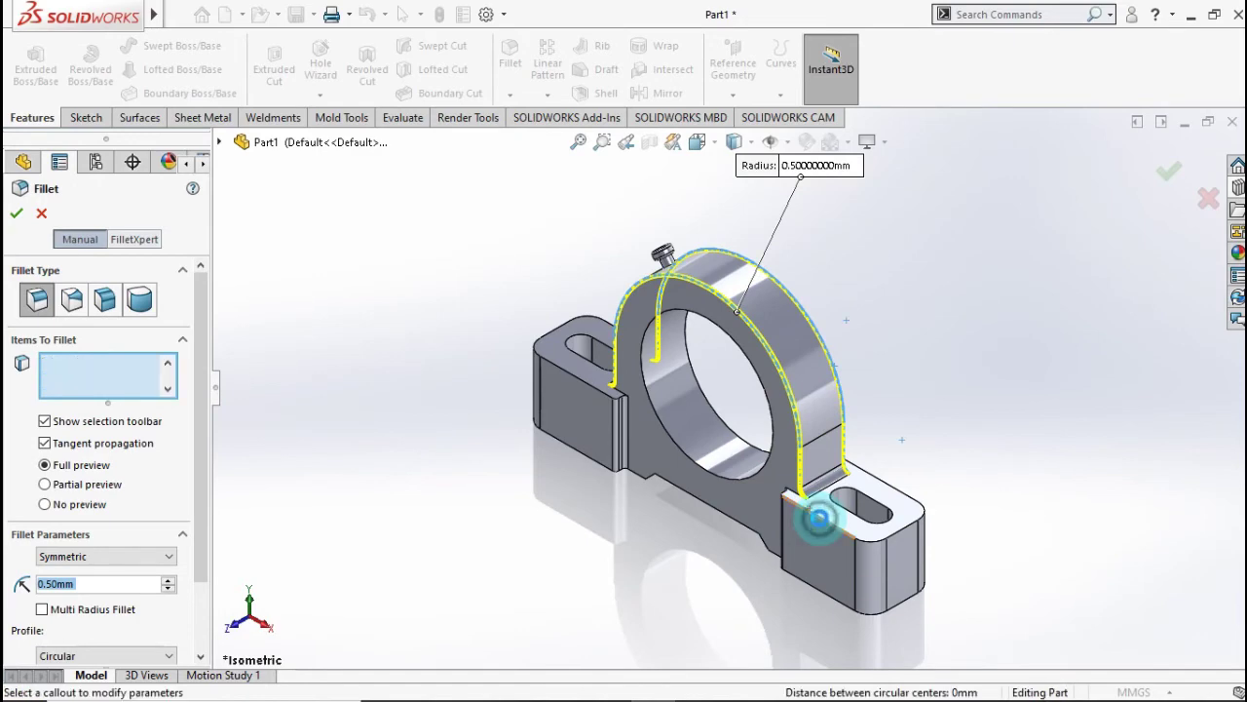
{"action": "left_click", "coordinate": [575, 383]}
{"action": "mouse_move", "coordinate": [569, 385]}
{"action": "middle_mouse_down"}
{"action": "mouse_move", "coordinate": [612, 387]}
{"action": "mouse_move", "coordinate": [591, 509]}
{"action": "middle_mouse_up"}
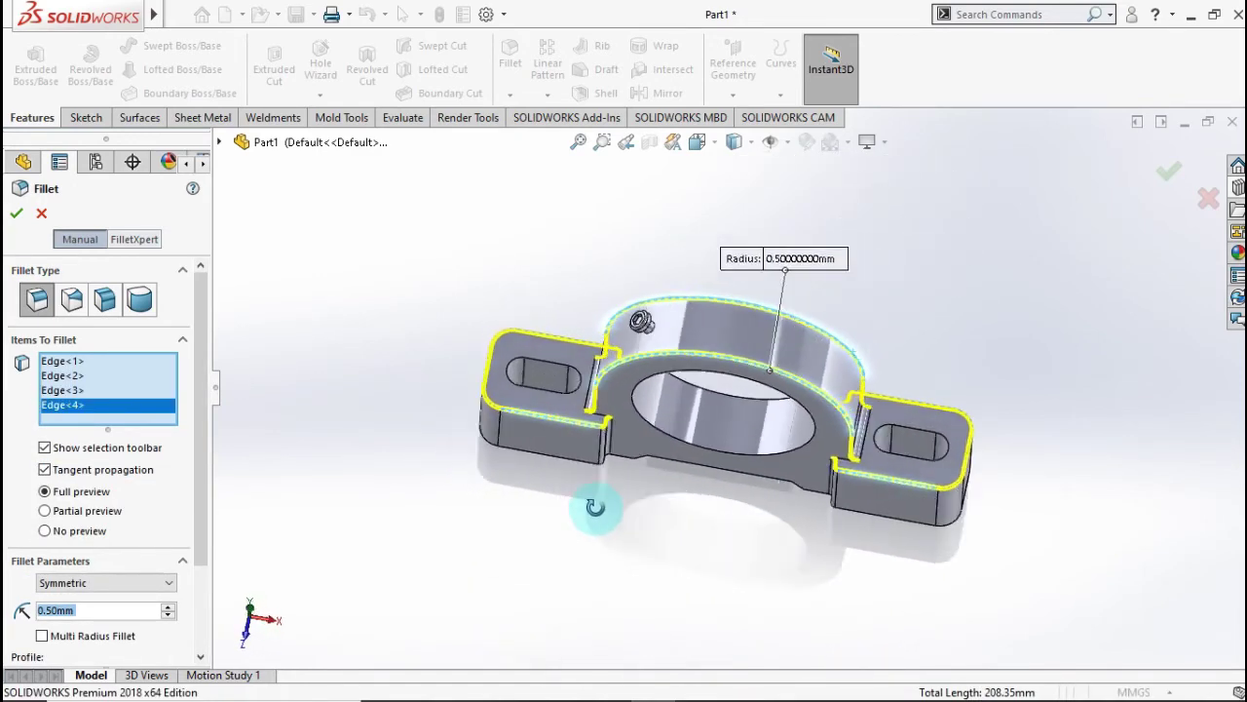
{"action": "left_click", "coordinate": [1147, 188]}
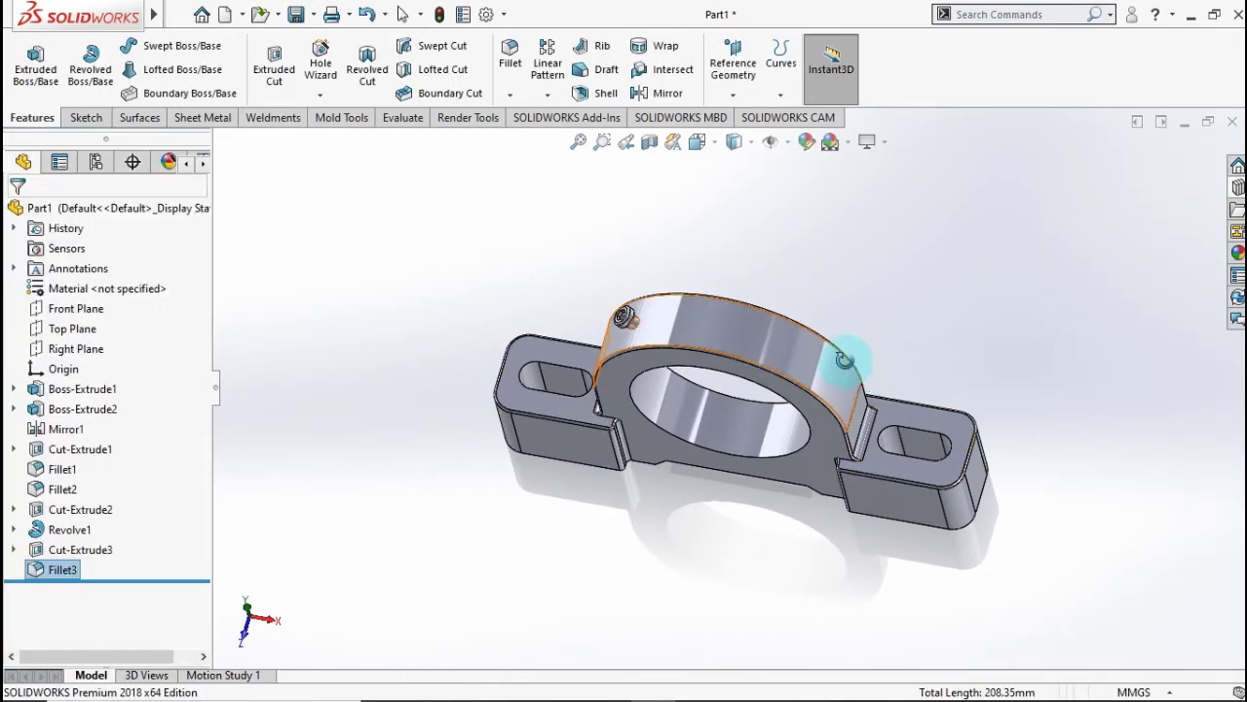
{"action": "mouse_move", "coordinate": [844, 360]}
{"action": "middle_mouse_down"}
{"action": "mouse_move", "coordinate": [864, 284]}
{"action": "mouse_move", "coordinate": [905, 248]}
{"action": "mouse_move", "coordinate": [994, 290]}
{"action": "mouse_move", "coordinate": [1033, 358]}
{"action": "mouse_move", "coordinate": [985, 334]}
{"action": "mouse_move", "coordinate": [877, 314]}
{"action": "mouse_move", "coordinate": [874, 338]}
{"action": "middle_mouse_up"}
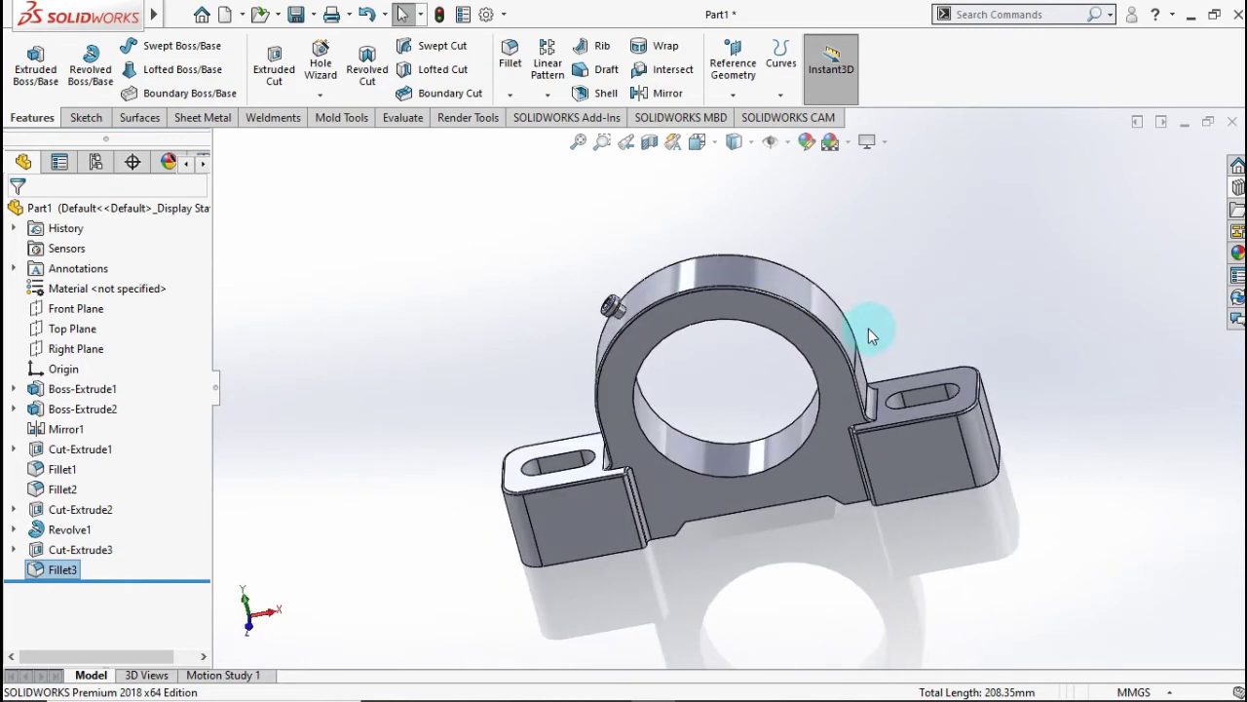
Select the housing body's extrusions, mirror, cuts and fillets in the FeatureManager tree.
{"action": "key", "text": "ctrl+7"}
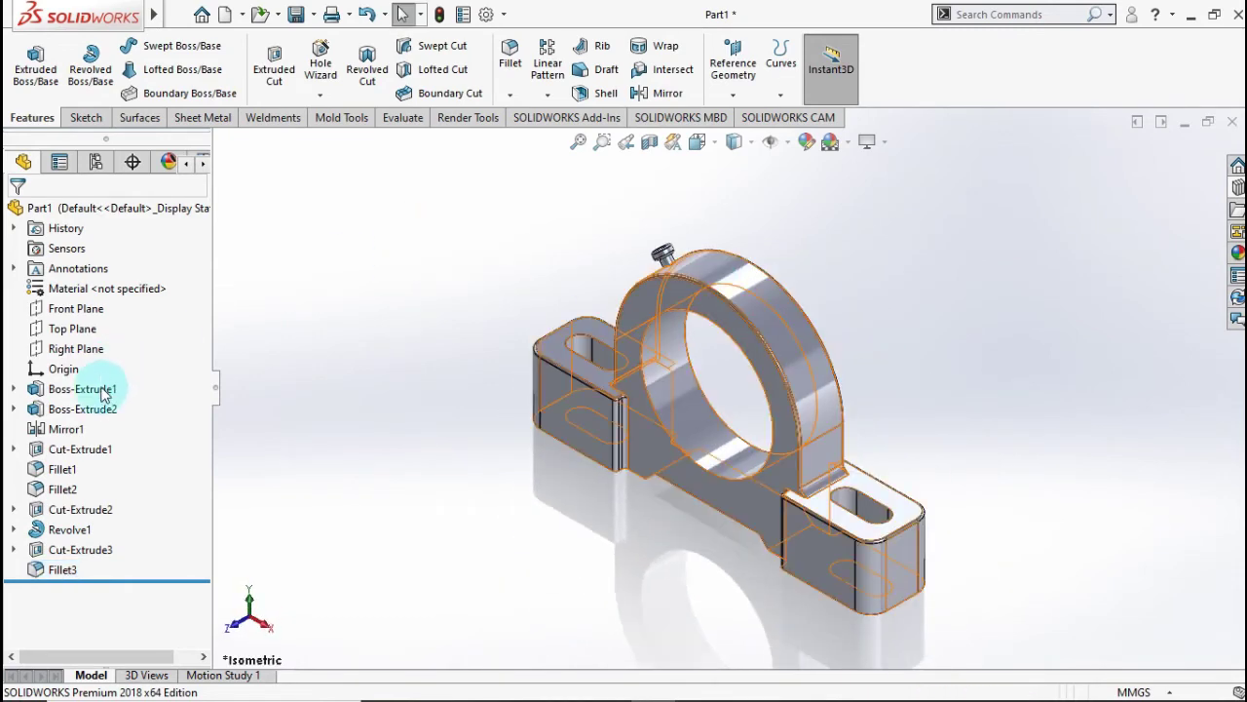
{"action": "left_click", "coordinate": [88, 388]}
{"action": "left_click", "coordinate": [88, 408], "text": "ctrl"}
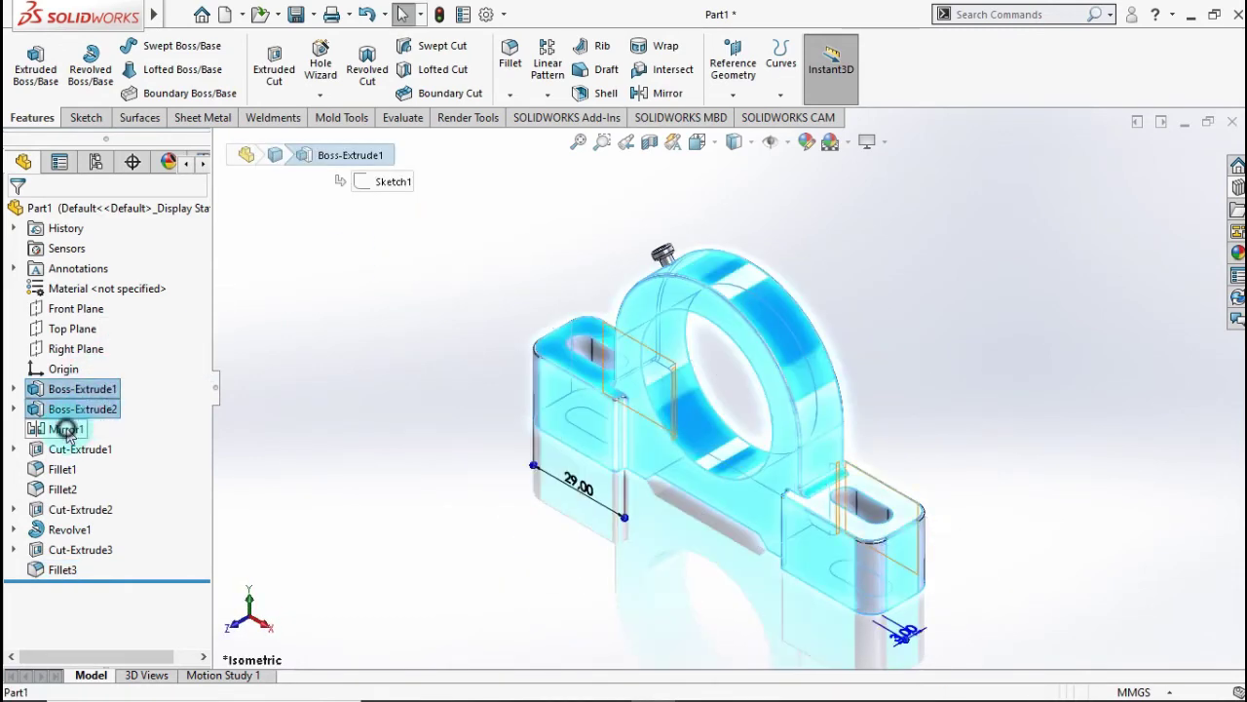
{"action": "left_click", "coordinate": [67, 430], "text": "ctrl"}
{"action": "left_click", "coordinate": [70, 449], "text": "ctrl"}
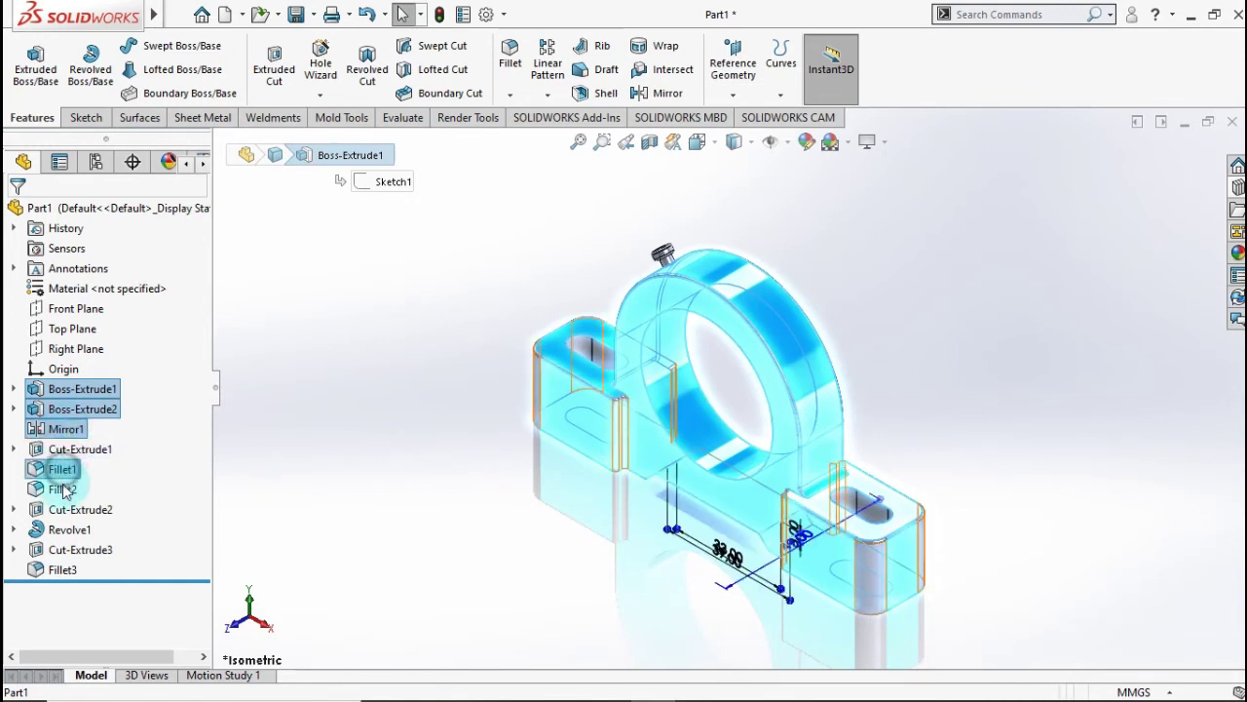
{"action": "left_click", "coordinate": [61, 469], "text": "ctrl"}
{"action": "left_click", "coordinate": [63, 489], "text": "ctrl"}
{"action": "left_click", "coordinate": [62, 570], "text": "ctrl"}
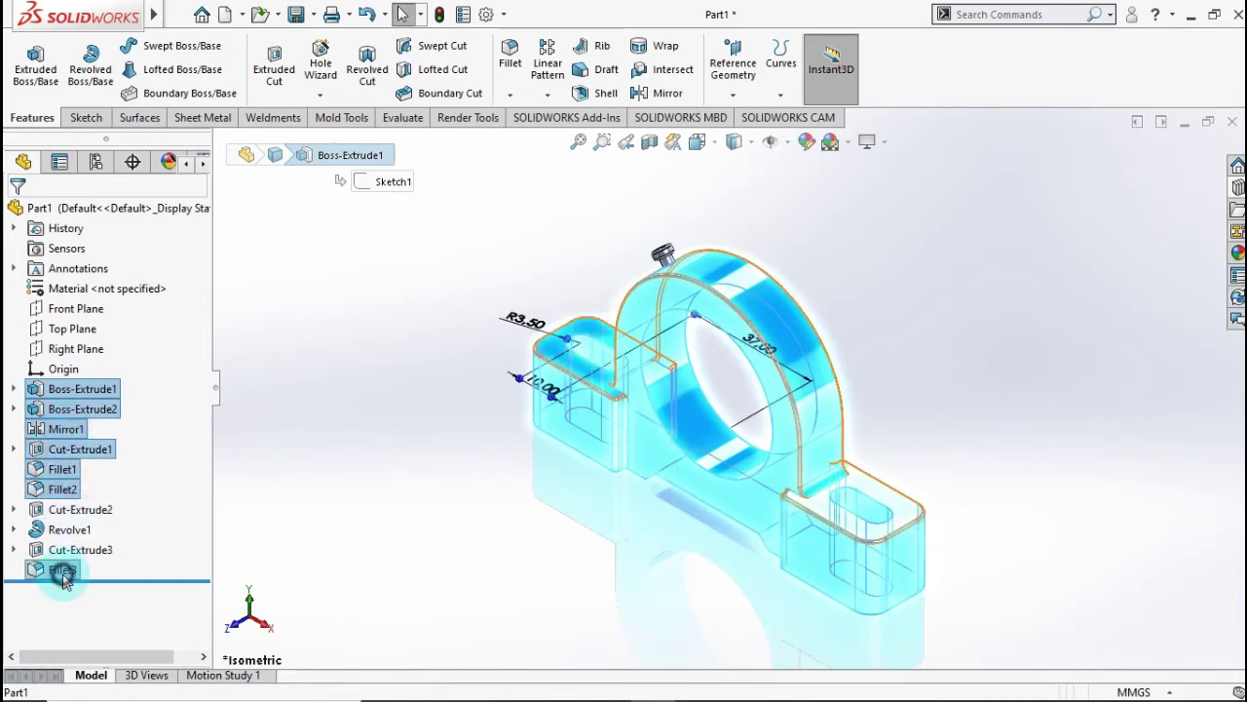
{"action": "left_click", "coordinate": [80, 509], "text": "ctrl"}
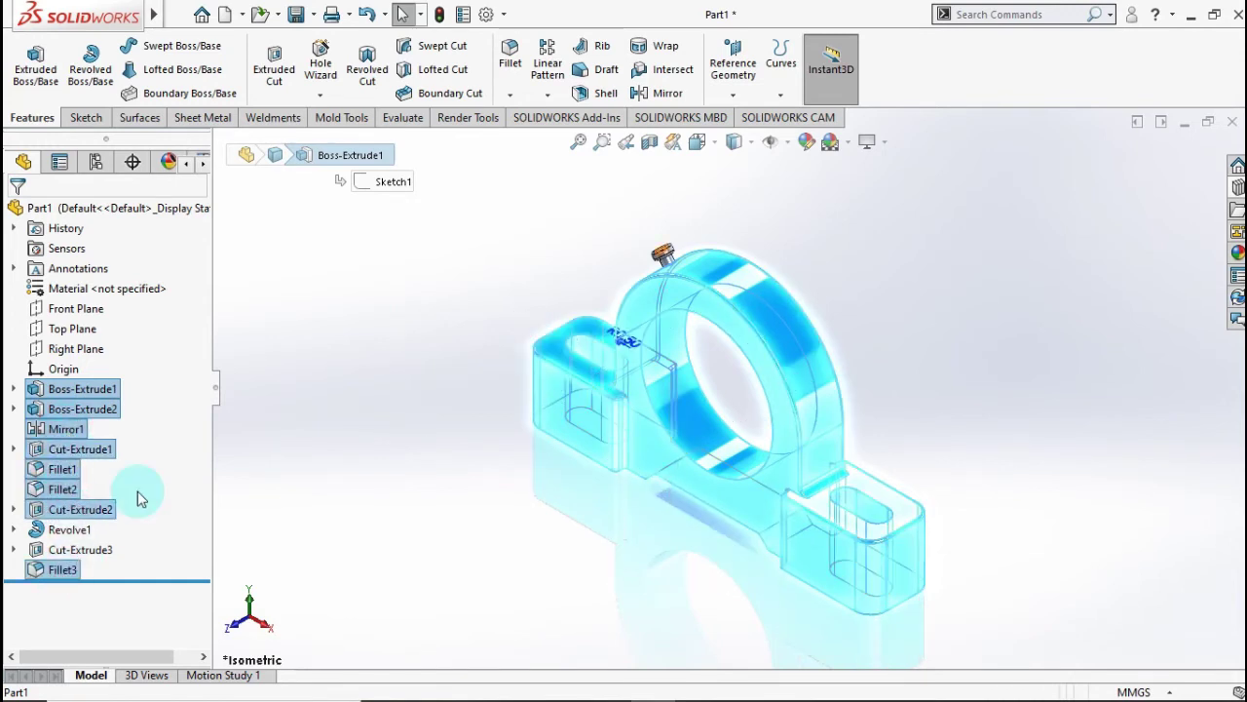
Apply the Painted > Car gloss blue appearance to the selected housing features.
{"action": "left_click", "coordinate": [805, 143]}
{"action": "left_click", "coordinate": [907, 182]}
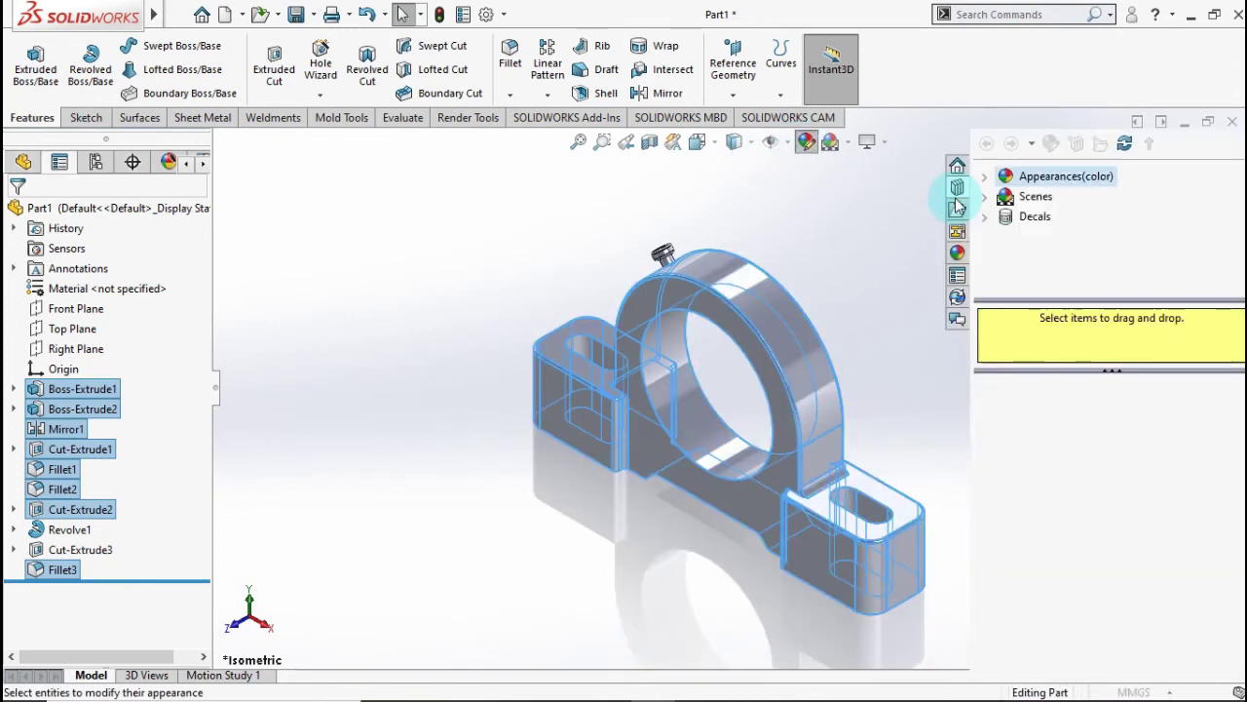
{"action": "left_click", "coordinate": [986, 176]}
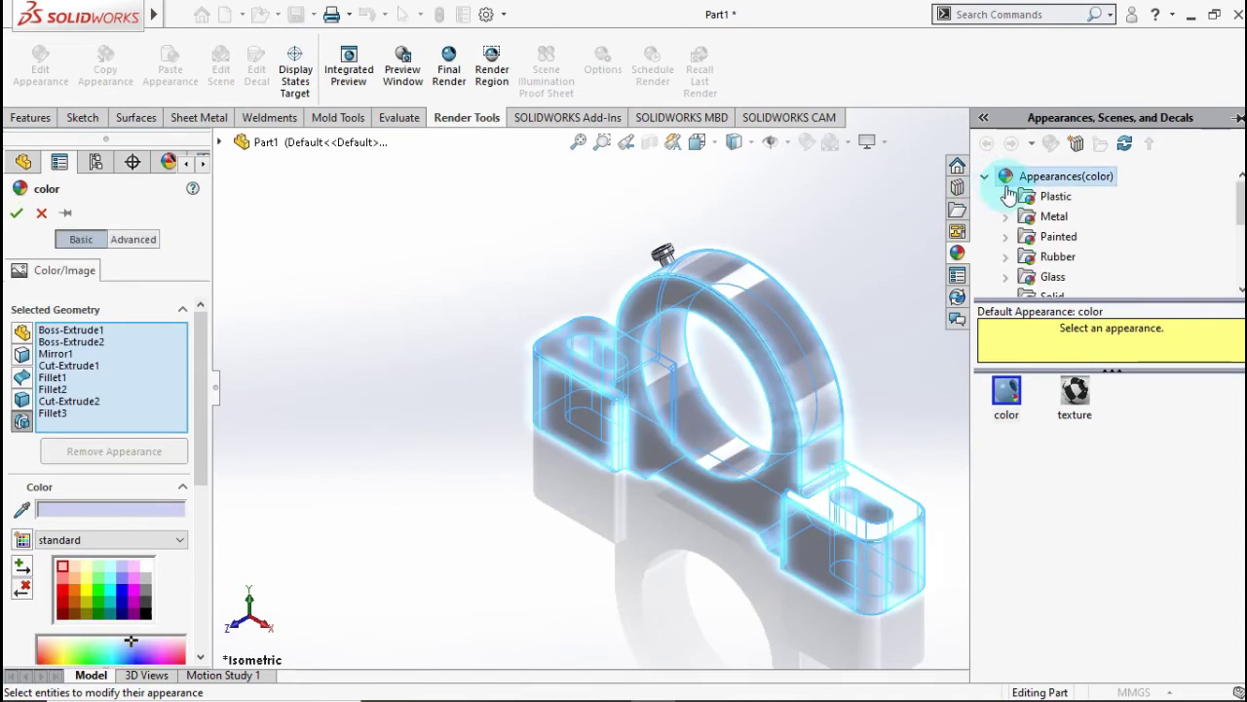
{"action": "left_click", "coordinate": [1010, 239]}
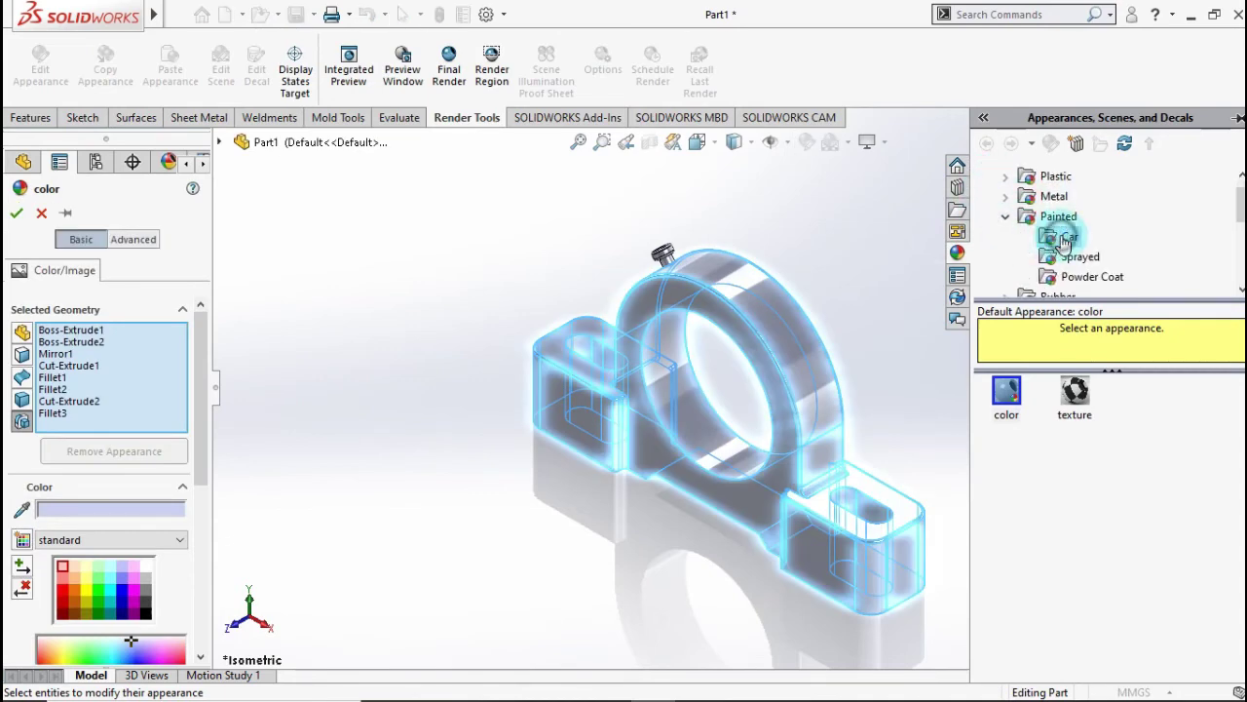
{"action": "left_click", "coordinate": [1064, 238]}
{"action": "left_click", "coordinate": [1078, 458]}
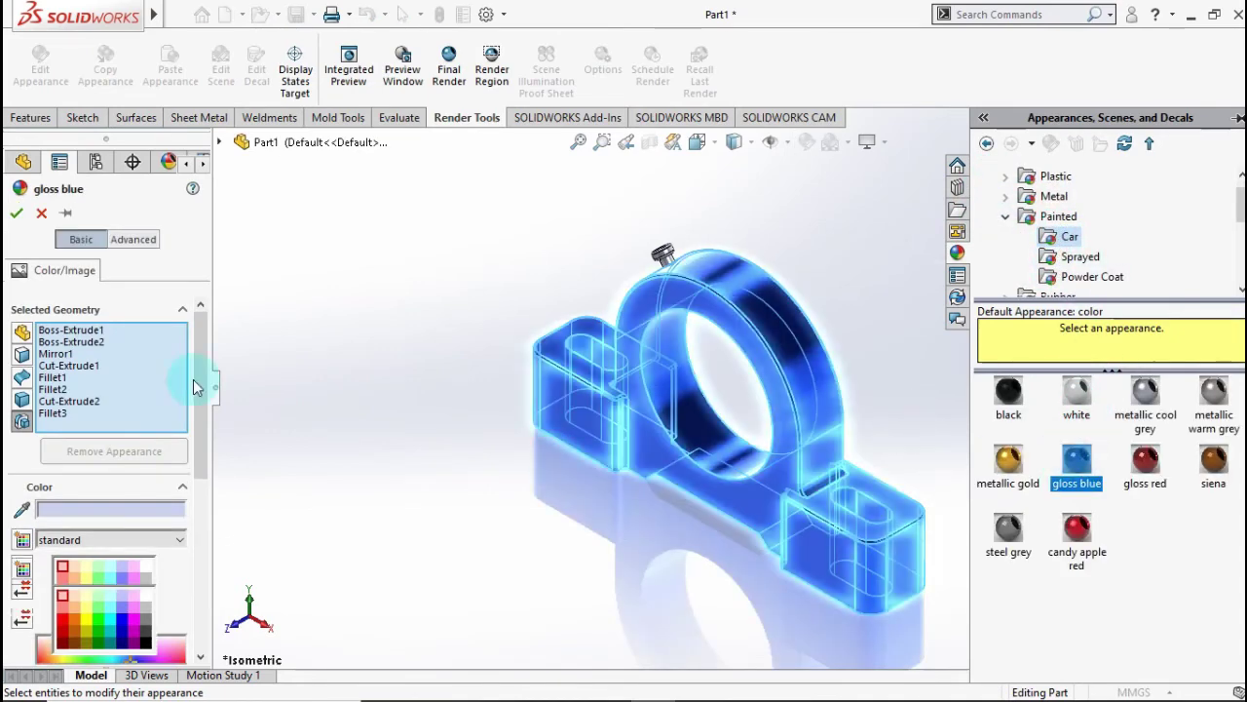
{"action": "left_click", "coordinate": [16, 215]}
{"action": "left_click", "coordinate": [282, 288]}
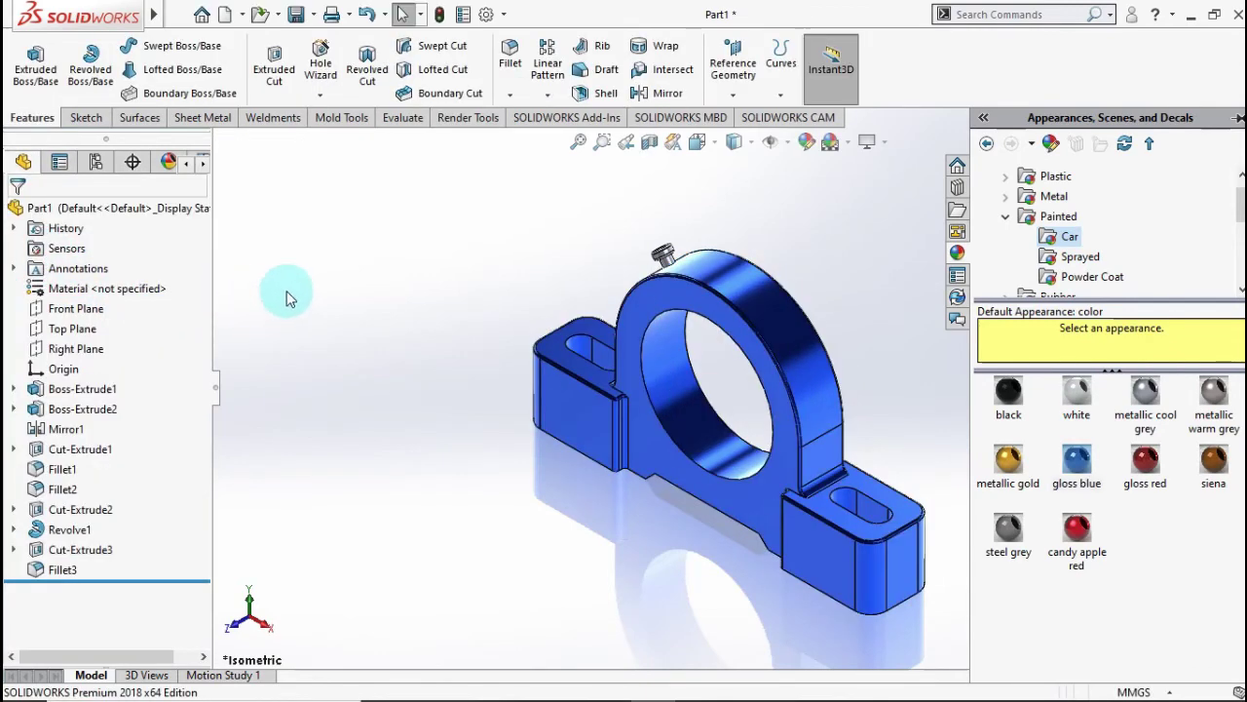
Give the pin's Revolve1 and Cut-Extrude3 features a metallic gold car paint appearance.
{"action": "left_click", "coordinate": [83, 529]}
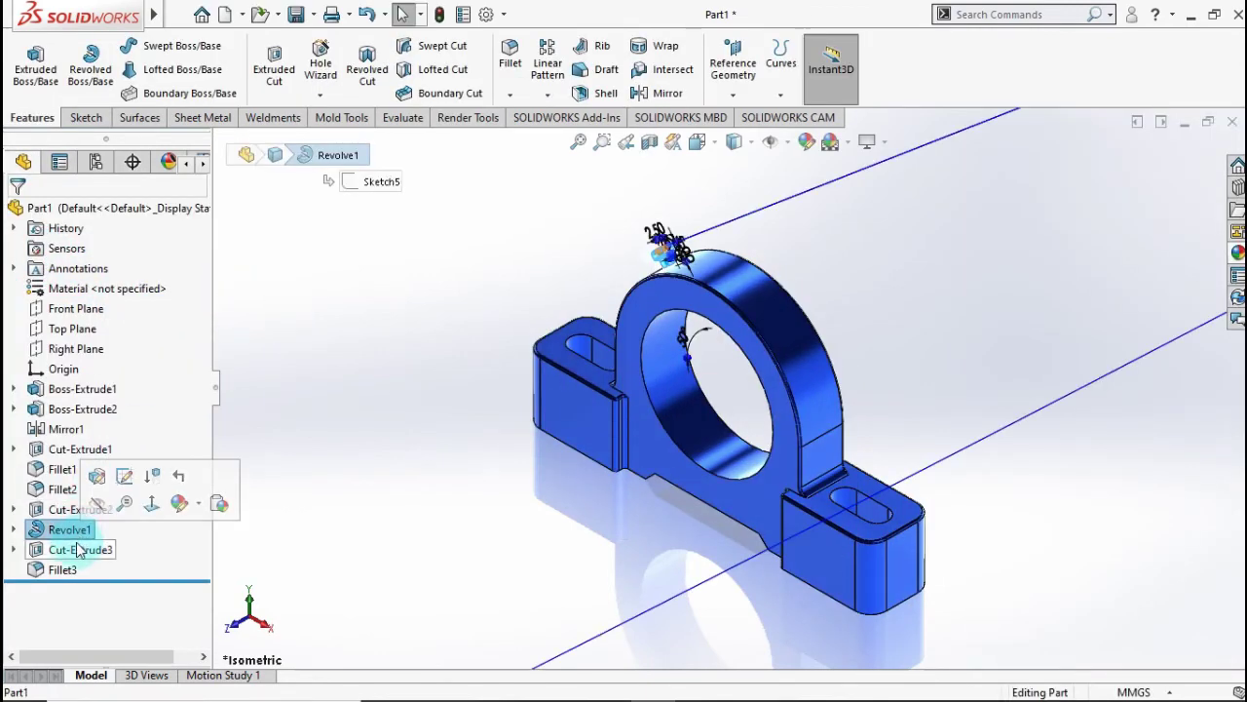
{"action": "left_click", "coordinate": [73, 549], "text": "ctrl"}
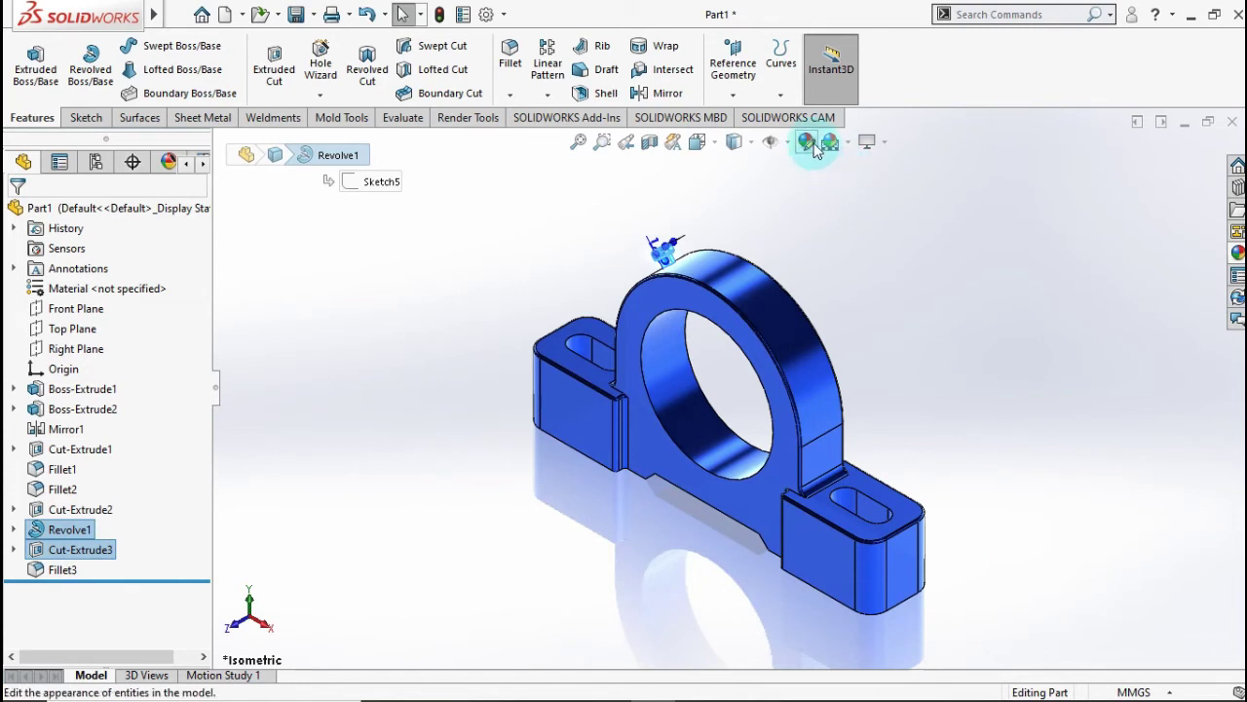
{"action": "left_click", "coordinate": [898, 190]}
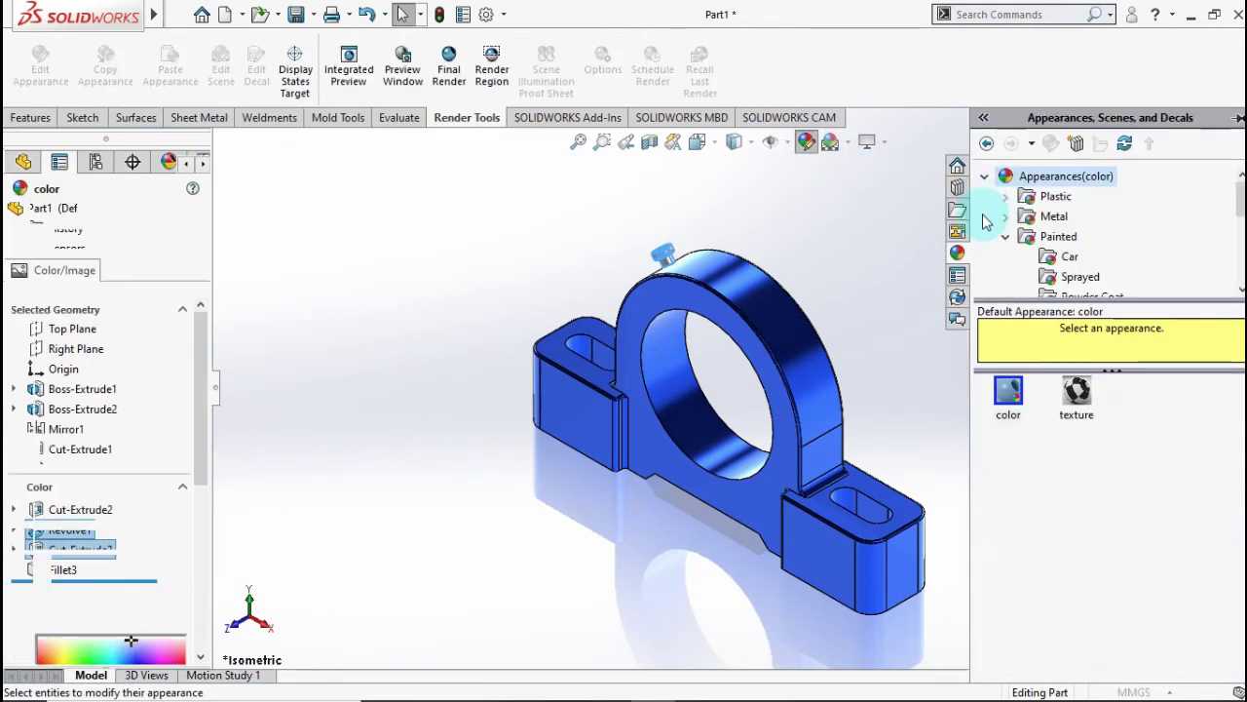
{"action": "left_click", "coordinate": [1055, 256]}
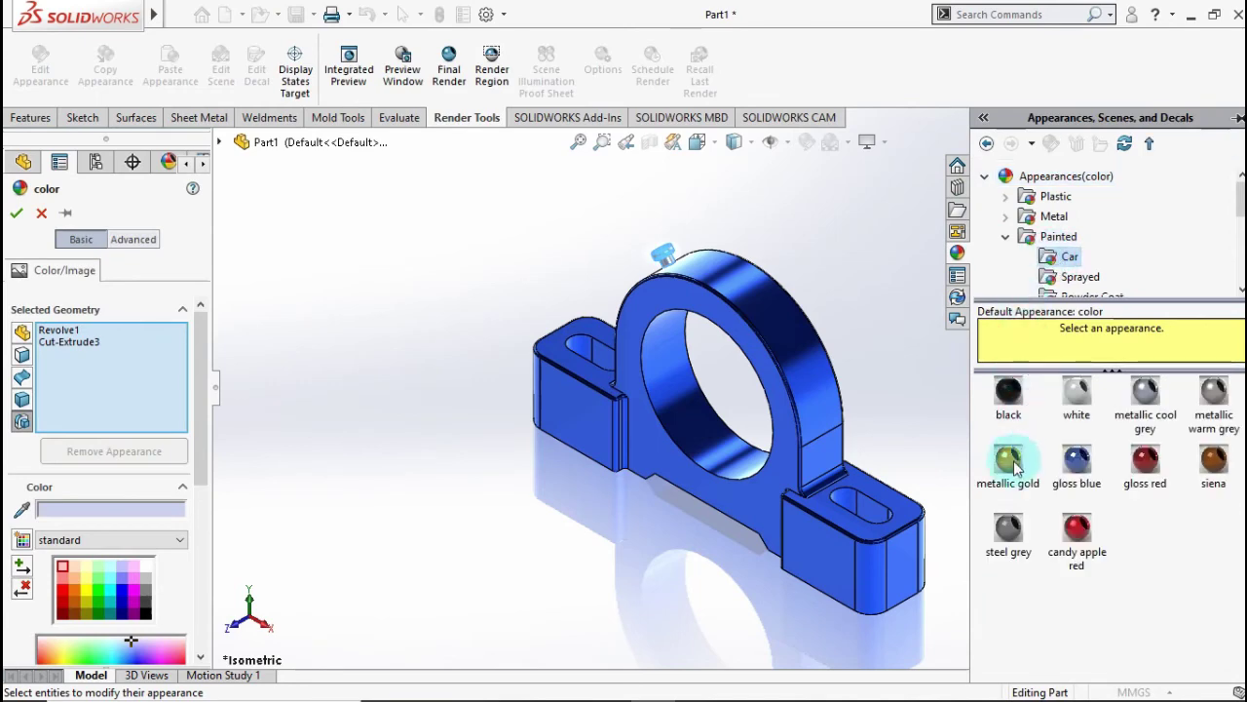
{"action": "left_click", "coordinate": [16, 213]}
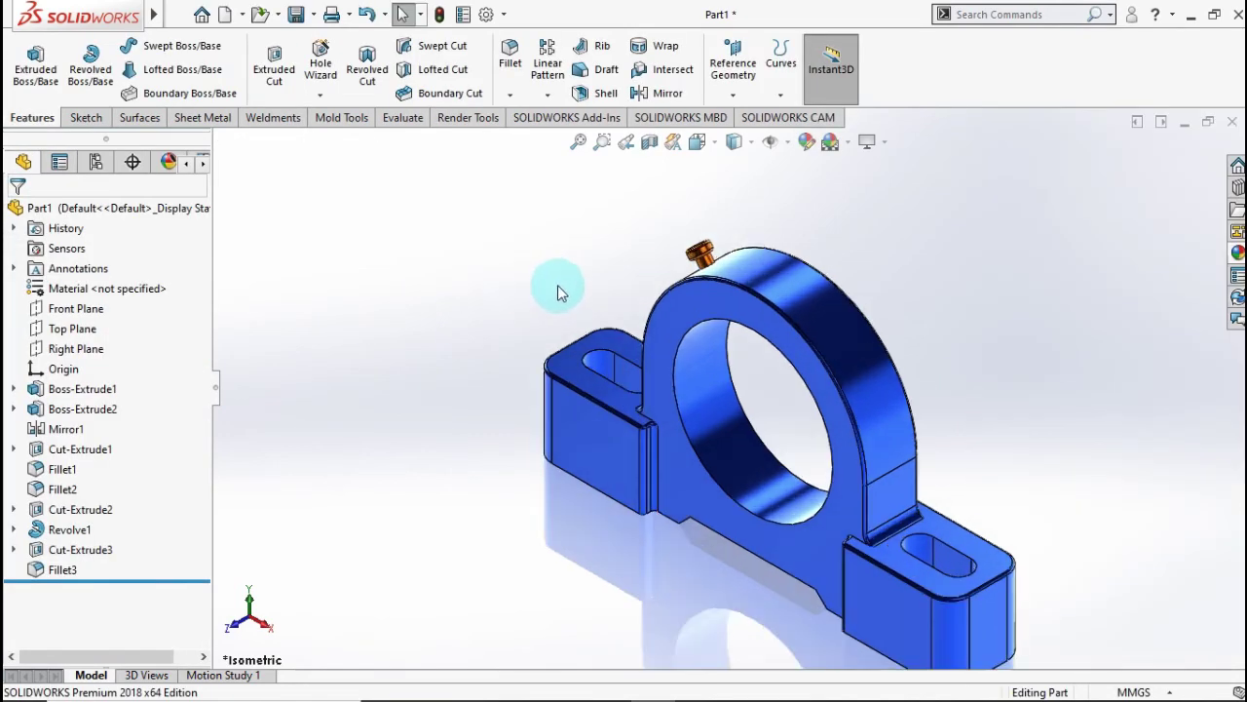
{"action": "mouse_move", "coordinate": [557, 284]}
{"action": "middle_mouse_down"}
{"action": "mouse_move", "coordinate": [721, 399]}
{"action": "mouse_move", "coordinate": [746, 281]}
{"action": "mouse_move", "coordinate": [809, 115]}
{"action": "mouse_move", "coordinate": [941, 301]}
{"action": "mouse_move", "coordinate": [1030, 316]}
{"action": "mouse_move", "coordinate": [1114, 361]}
{"action": "mouse_move", "coordinate": [1163, 440]}
{"action": "mouse_move", "coordinate": [1142, 449]}
{"action": "middle_mouse_up"}
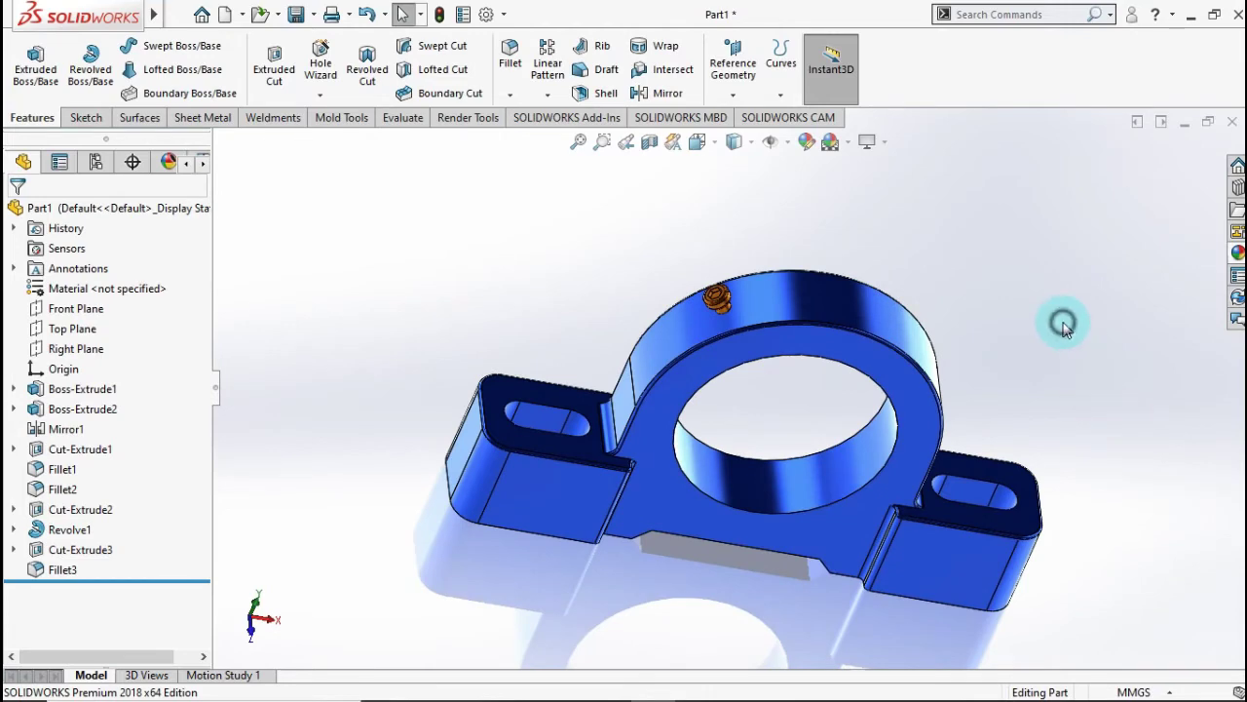
{"action": "key", "text": "ctrl+7"}
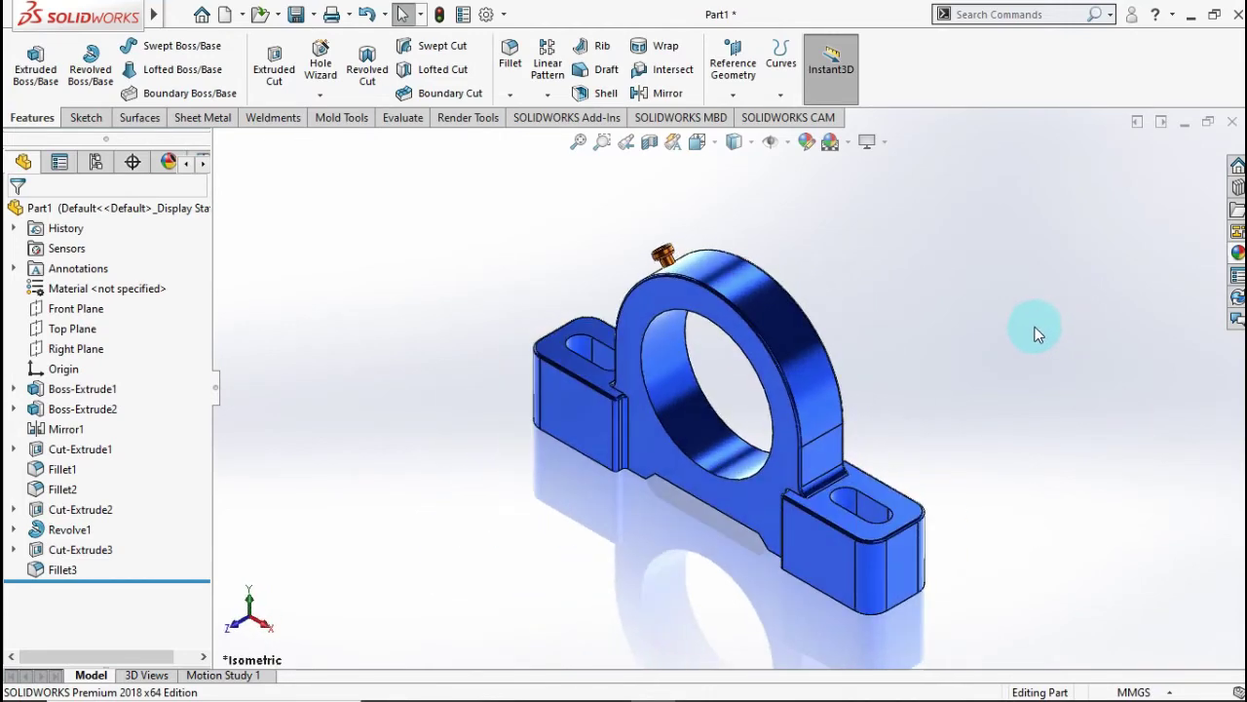
Create a new Assem1 assembly document, with Begin Assembly ready to insert Dudukan Bantalan.
{"action": "key", "text": "ctrl+n"}
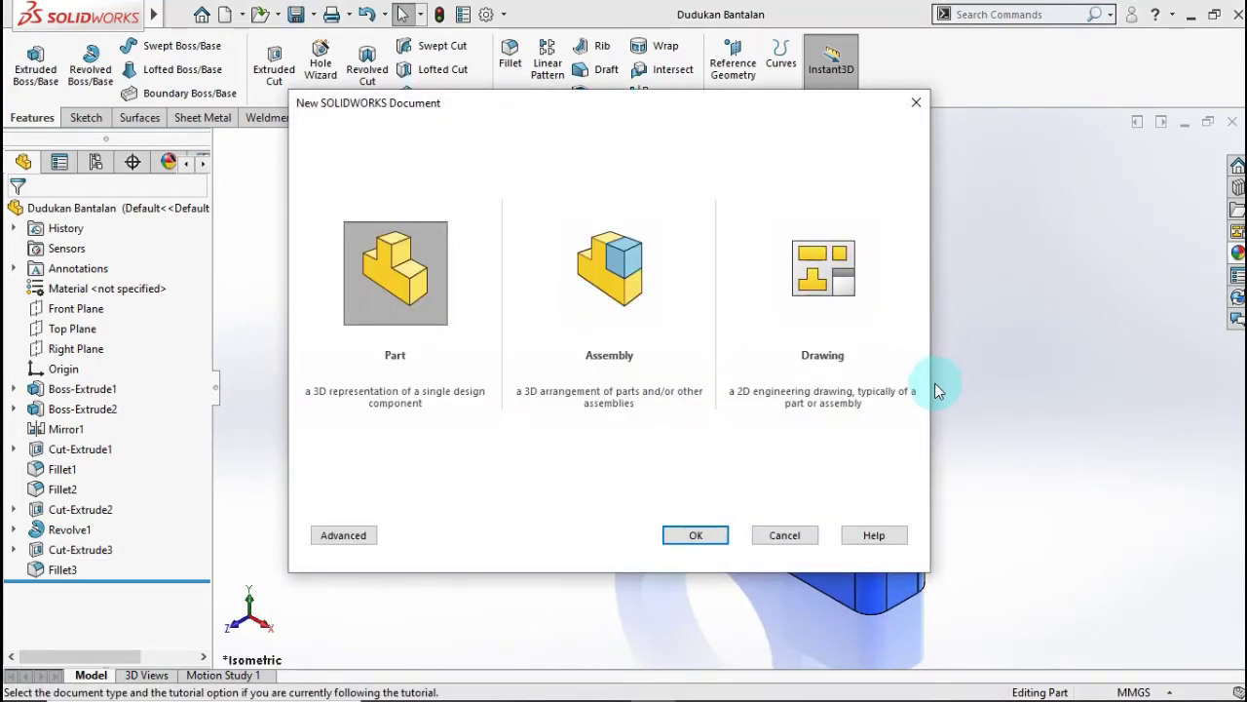
{"action": "left_click", "coordinate": [643, 303]}
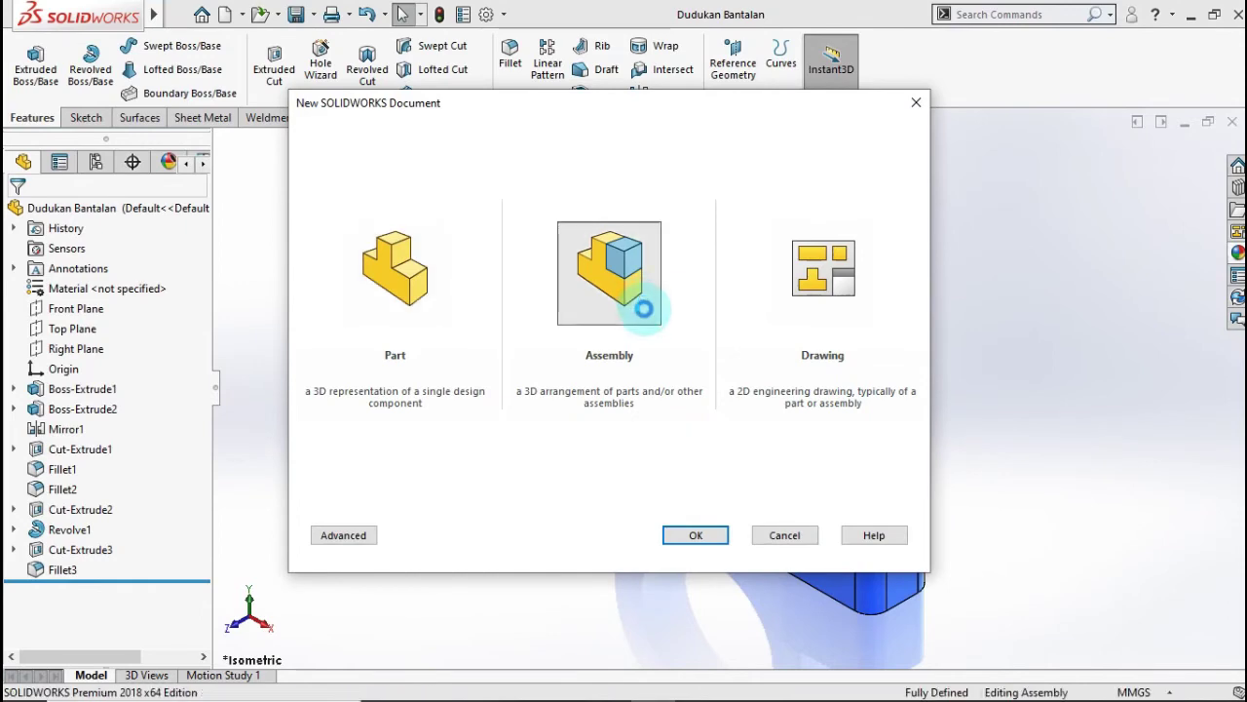
{"action": "double_click", "coordinate": [628, 329]}
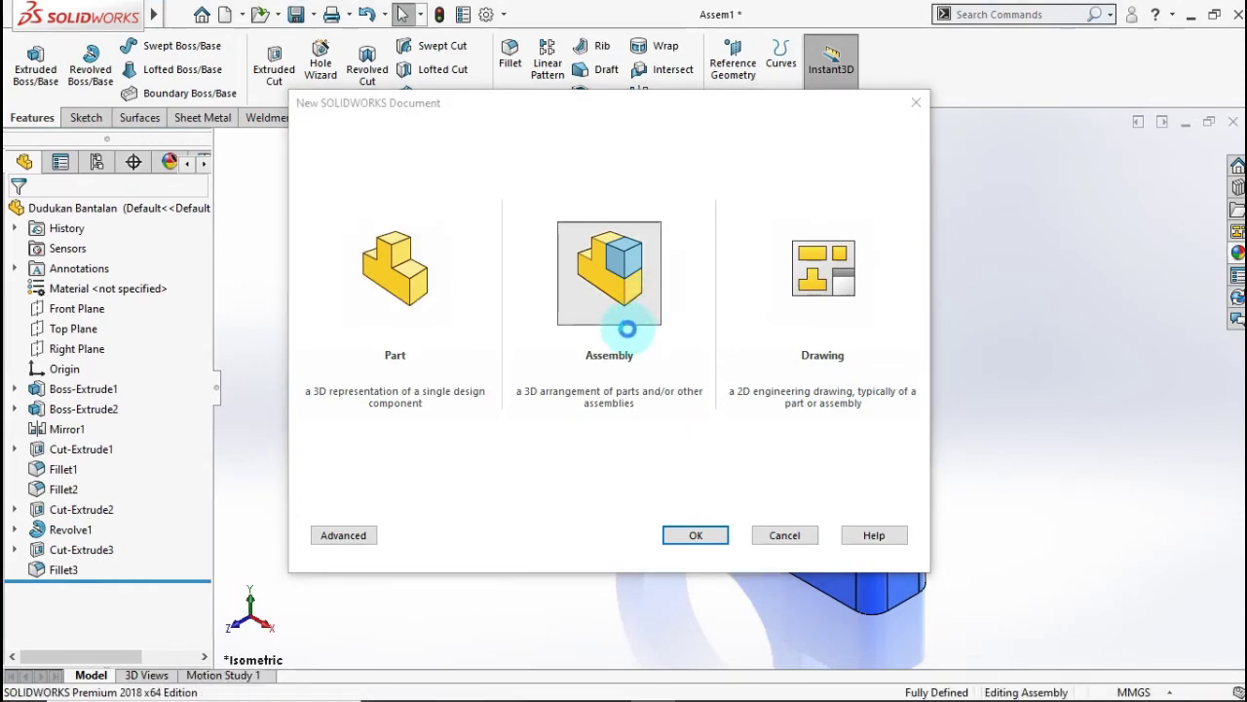
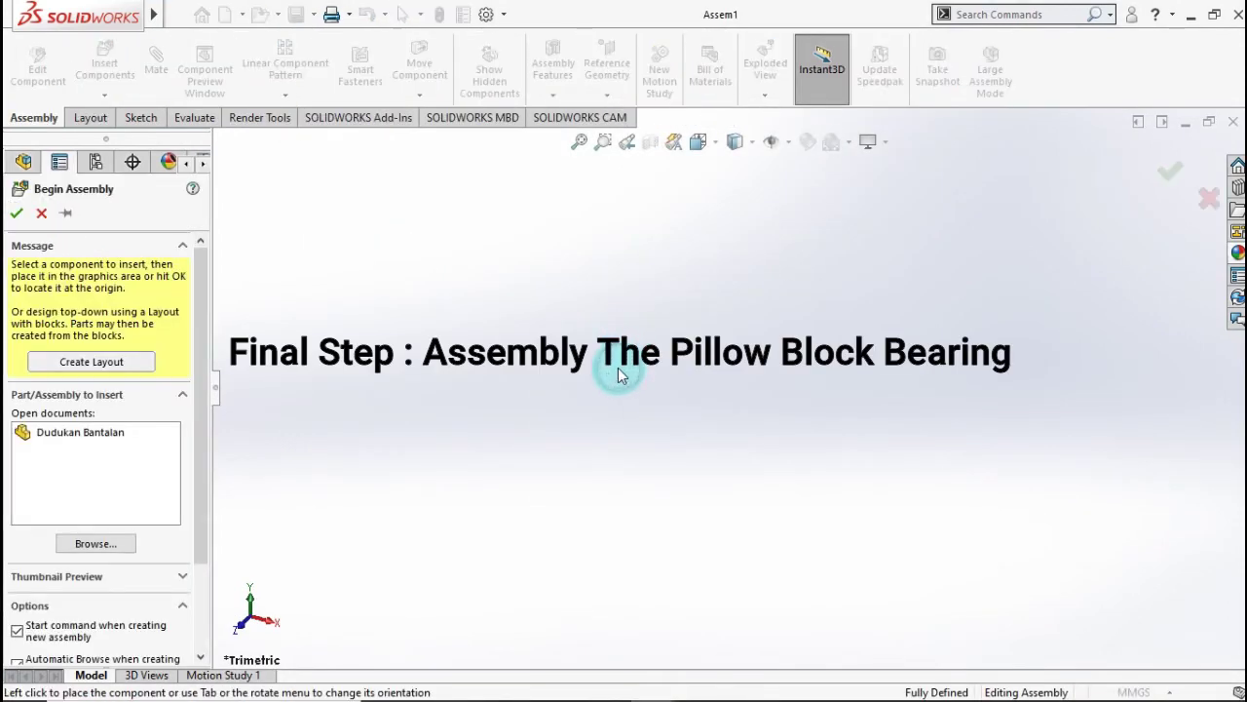
Insert the Dudukan Bantalan housing at the assembly origin and set it to float.
{"action": "left_click", "coordinate": [98, 435]}
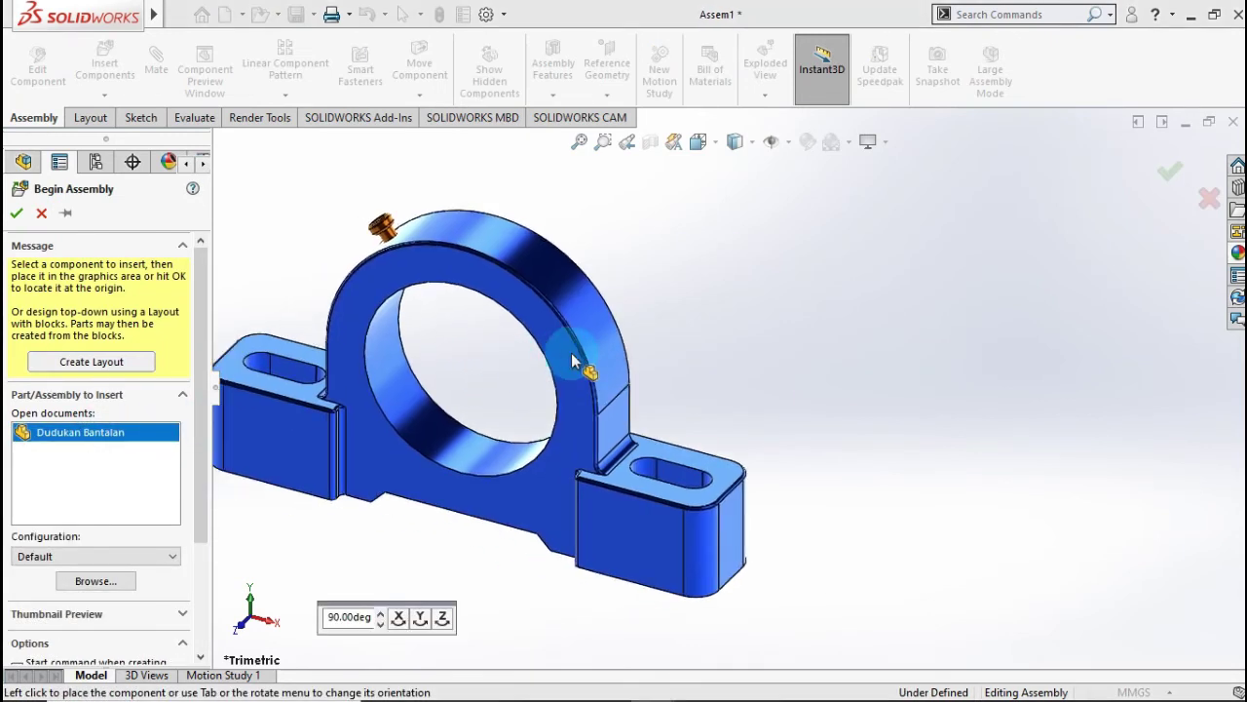
{"action": "left_click", "coordinate": [633, 346]}
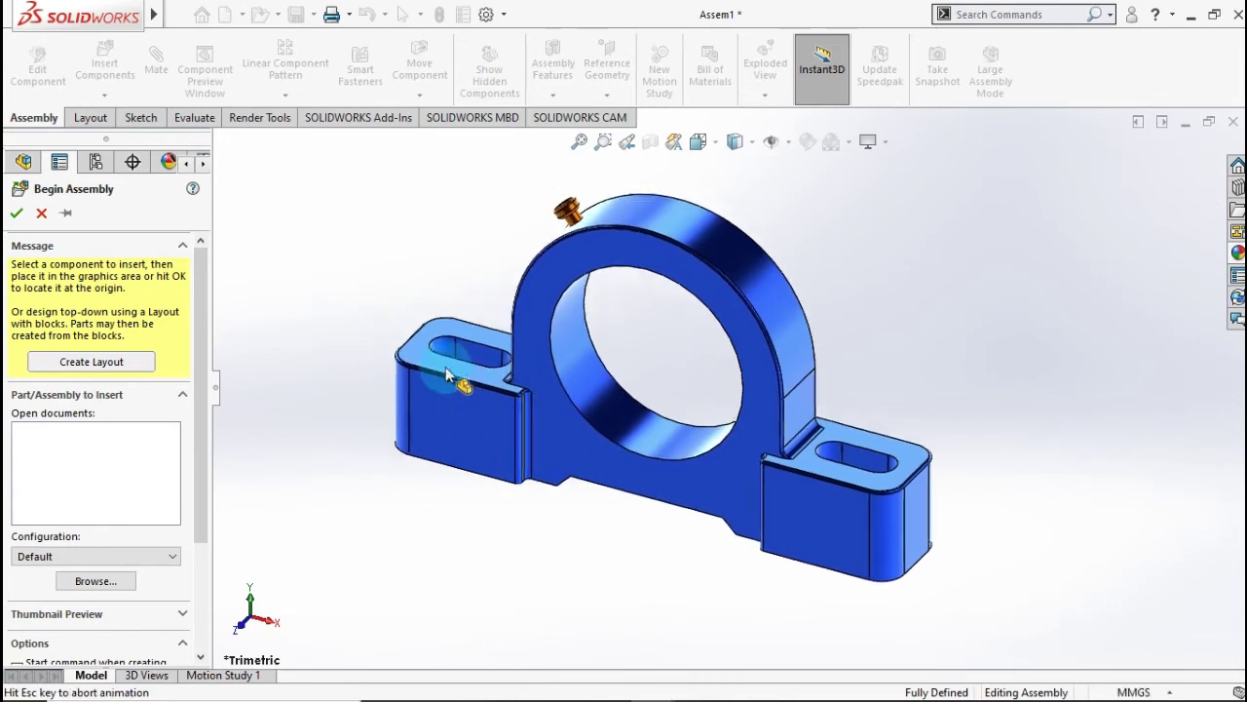
{"action": "left_click", "coordinate": [136, 370]}
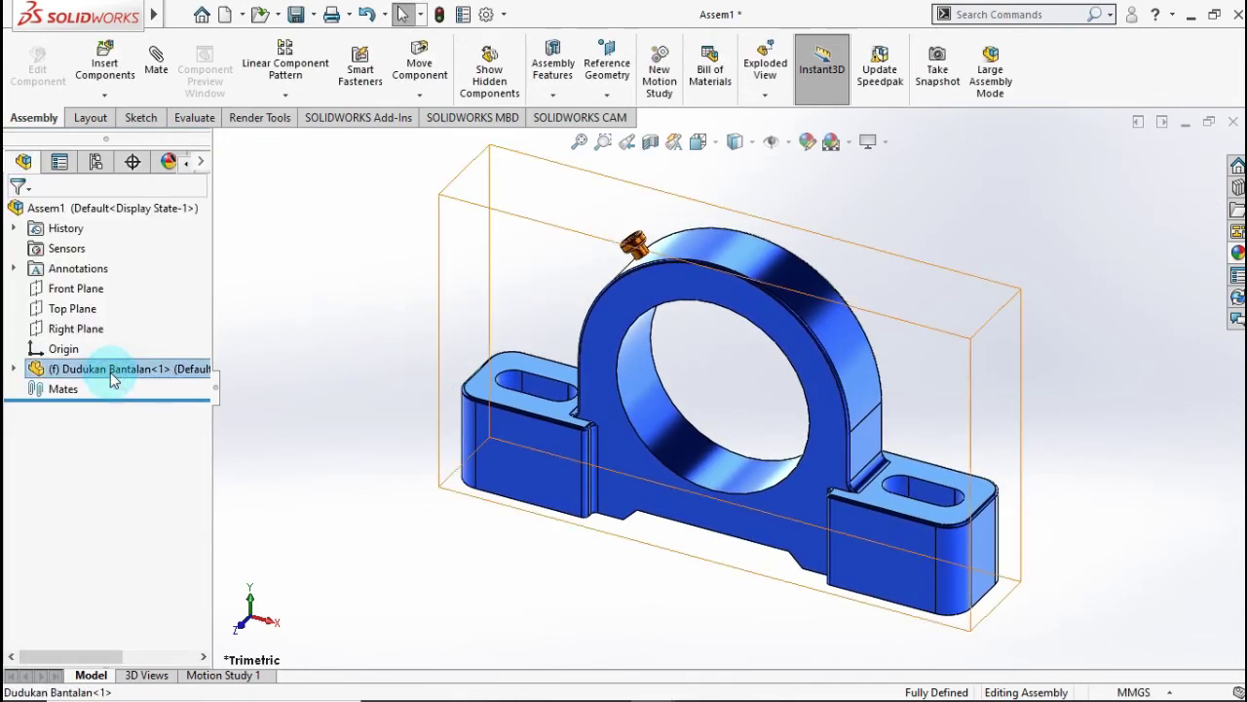
{"action": "right_click", "coordinate": [110, 372]}
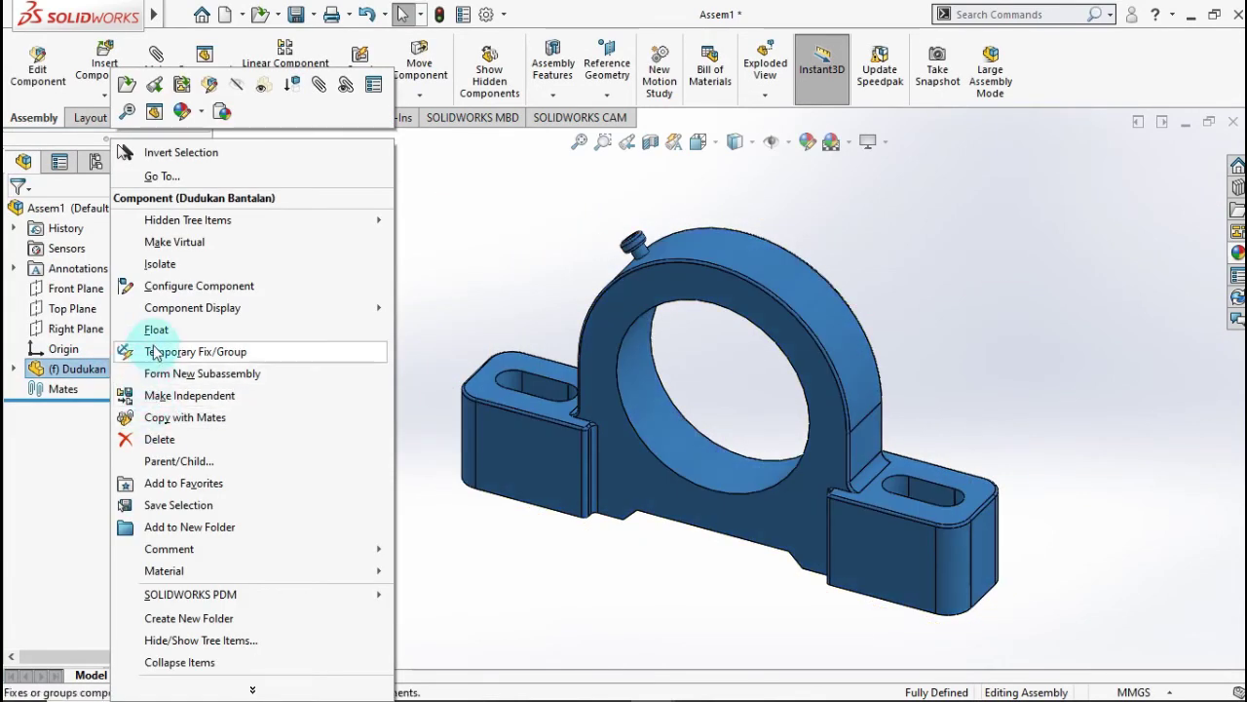
{"action": "left_click", "coordinate": [156, 329]}
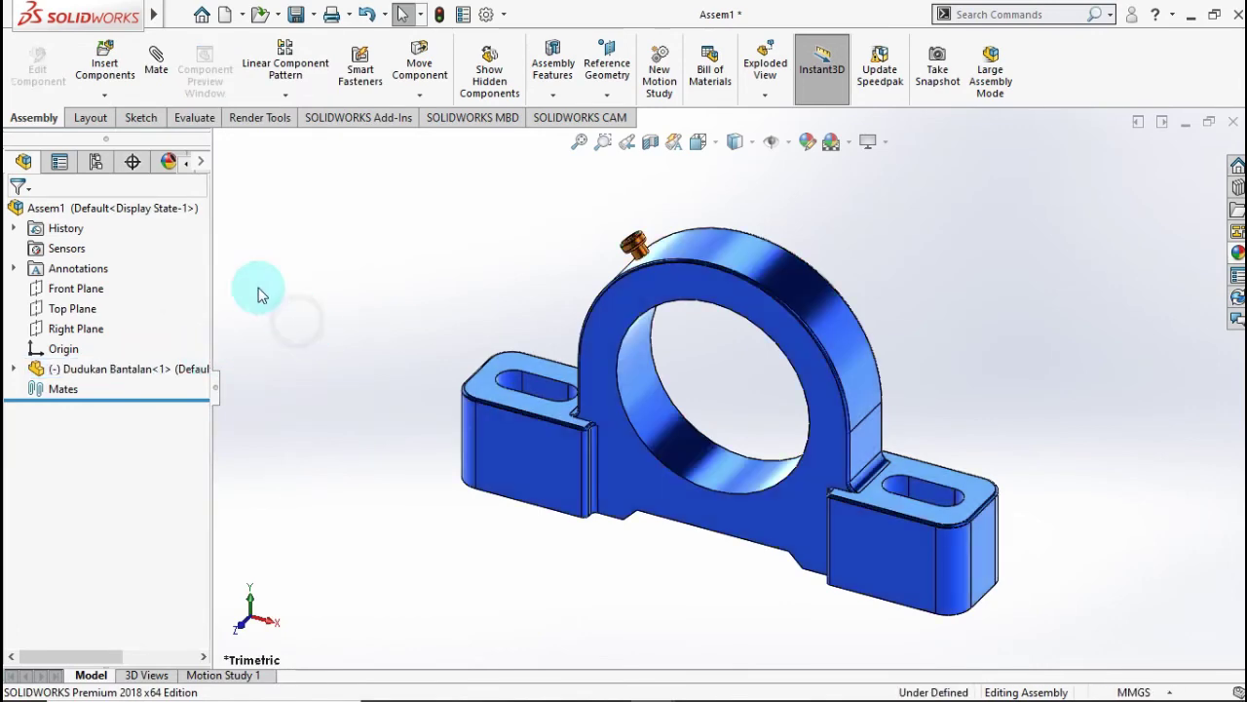
Mate the housing's Front, Top and Right Planes coincident to the assembly's matching planes.
{"action": "left_click", "coordinate": [156, 77]}
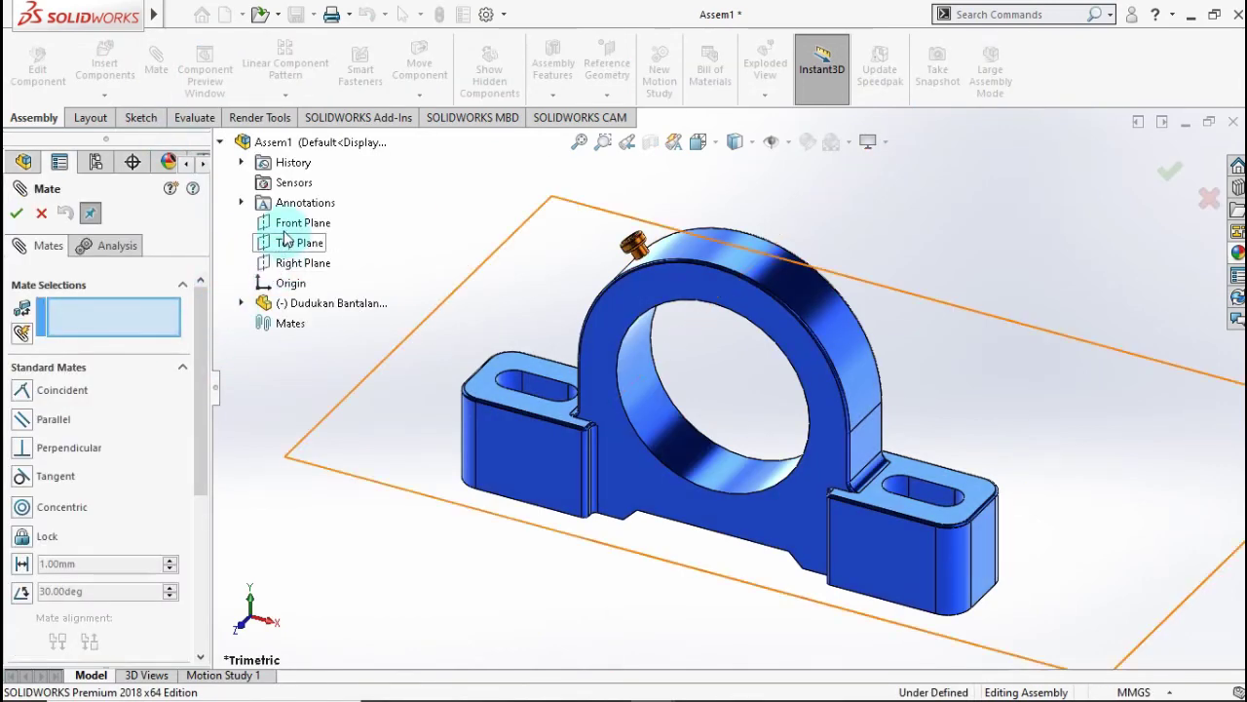
{"action": "left_click", "coordinate": [287, 226]}
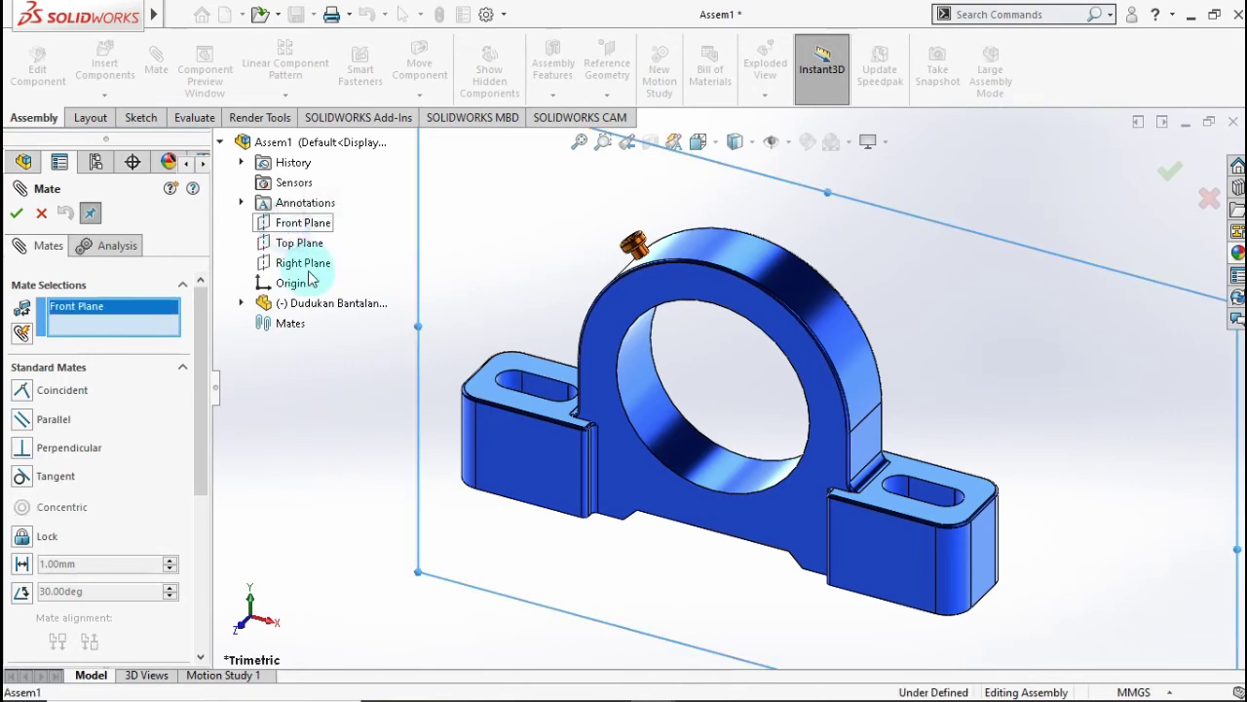
{"action": "left_click", "coordinate": [241, 304]}
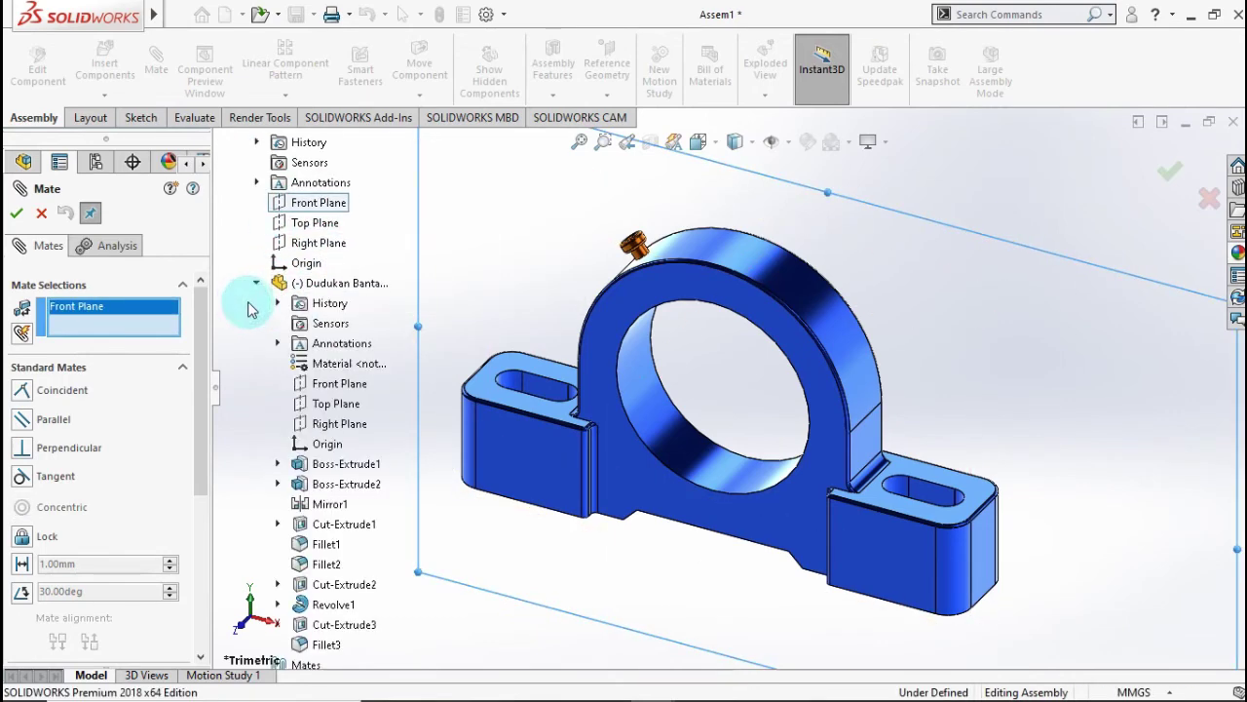
{"action": "left_click", "coordinate": [336, 383]}
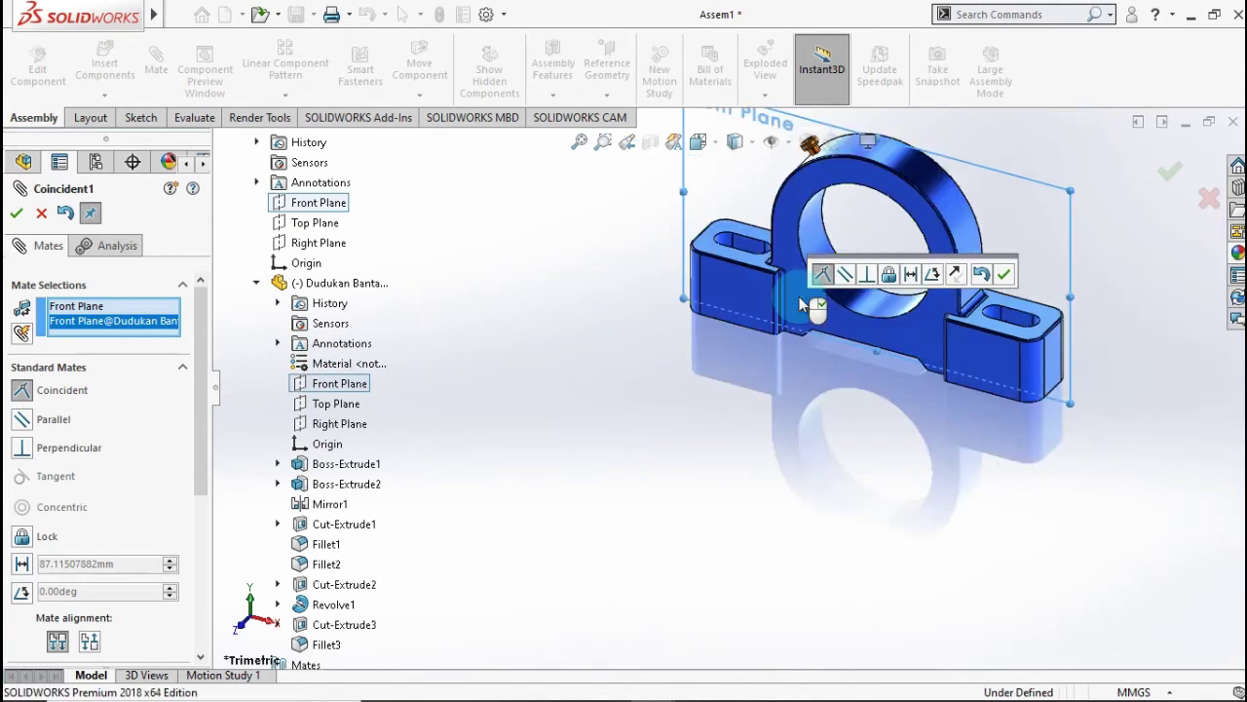
{"action": "left_click", "coordinate": [1016, 281]}
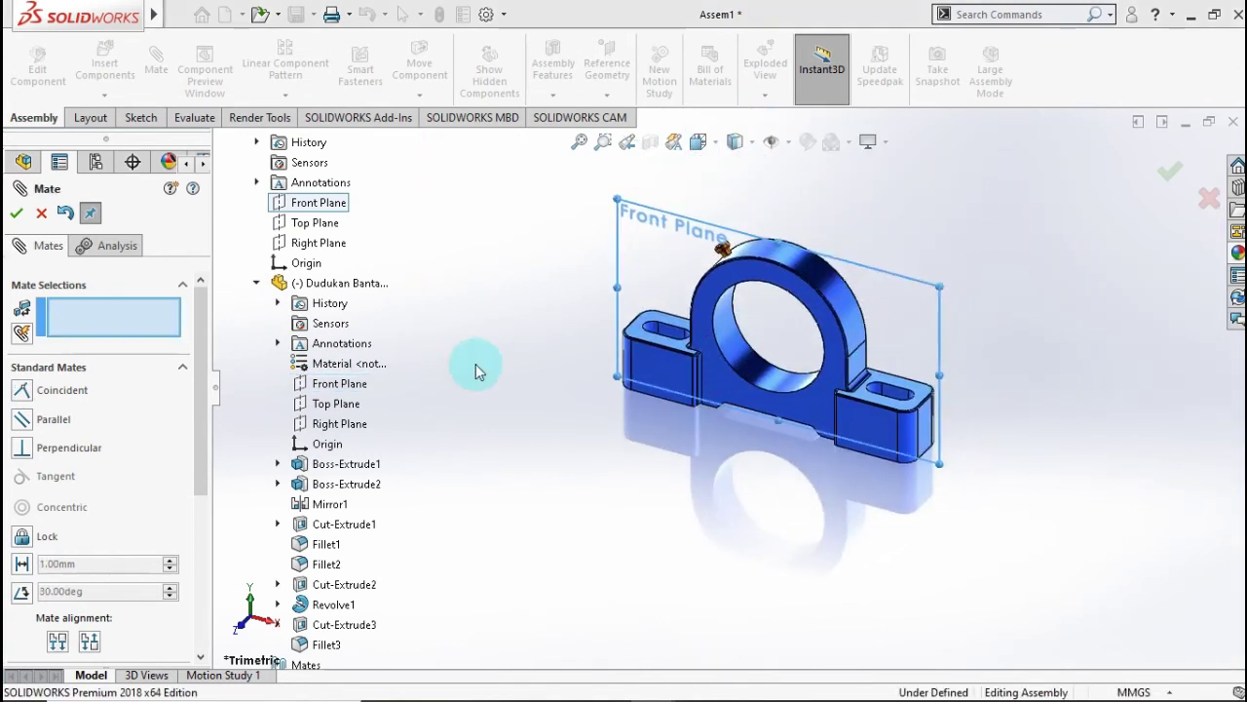
{"action": "left_click", "coordinate": [316, 223]}
{"action": "left_click", "coordinate": [331, 403]}
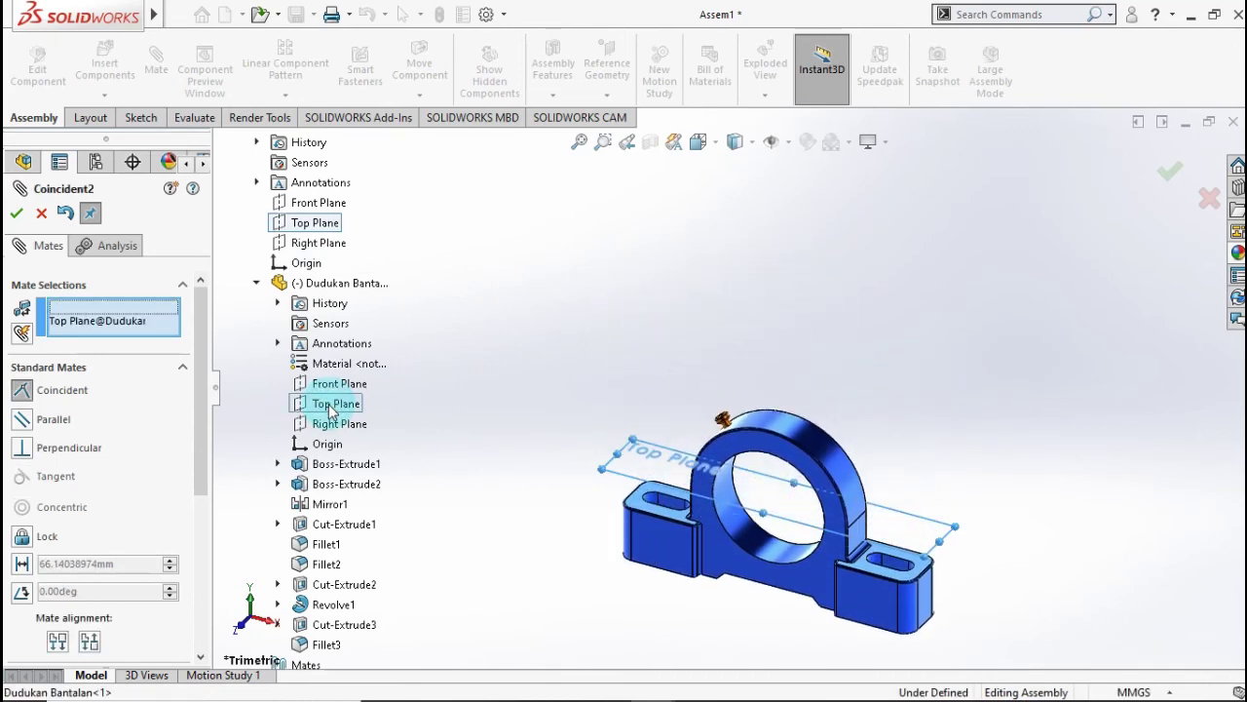
{"action": "left_click", "coordinate": [308, 435]}
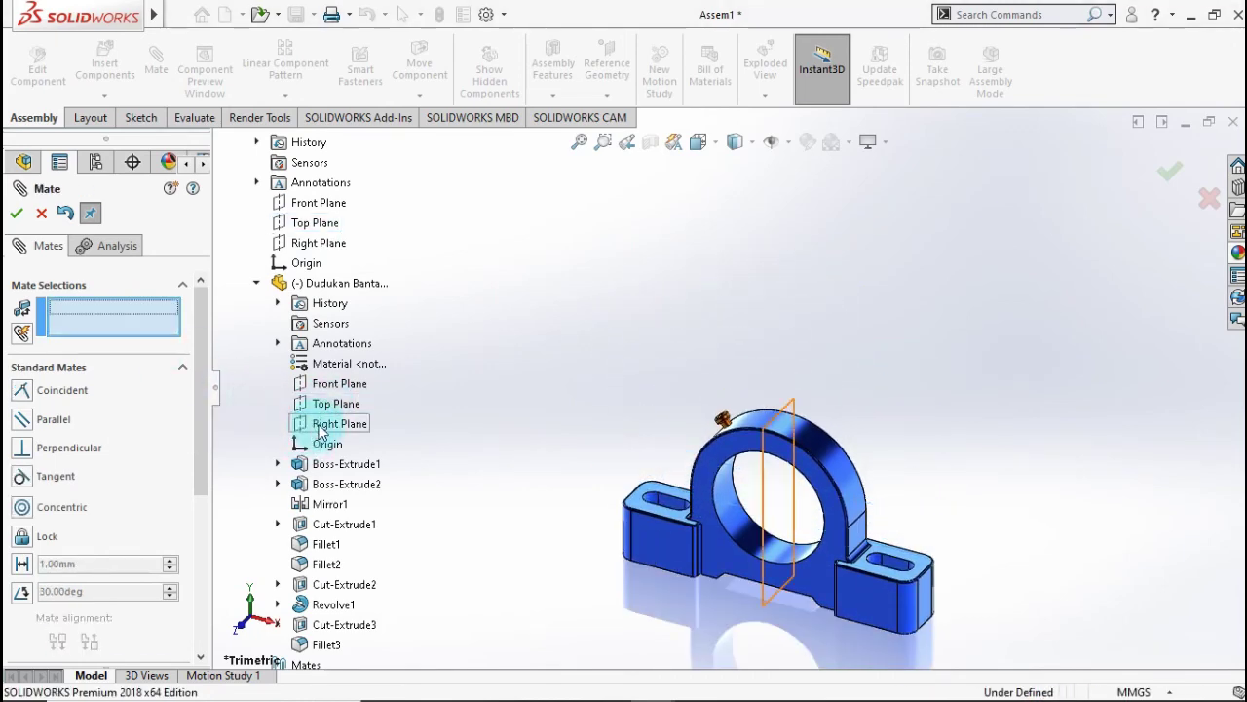
{"action": "left_click", "coordinate": [336, 423]}
{"action": "left_click", "coordinate": [305, 243]}
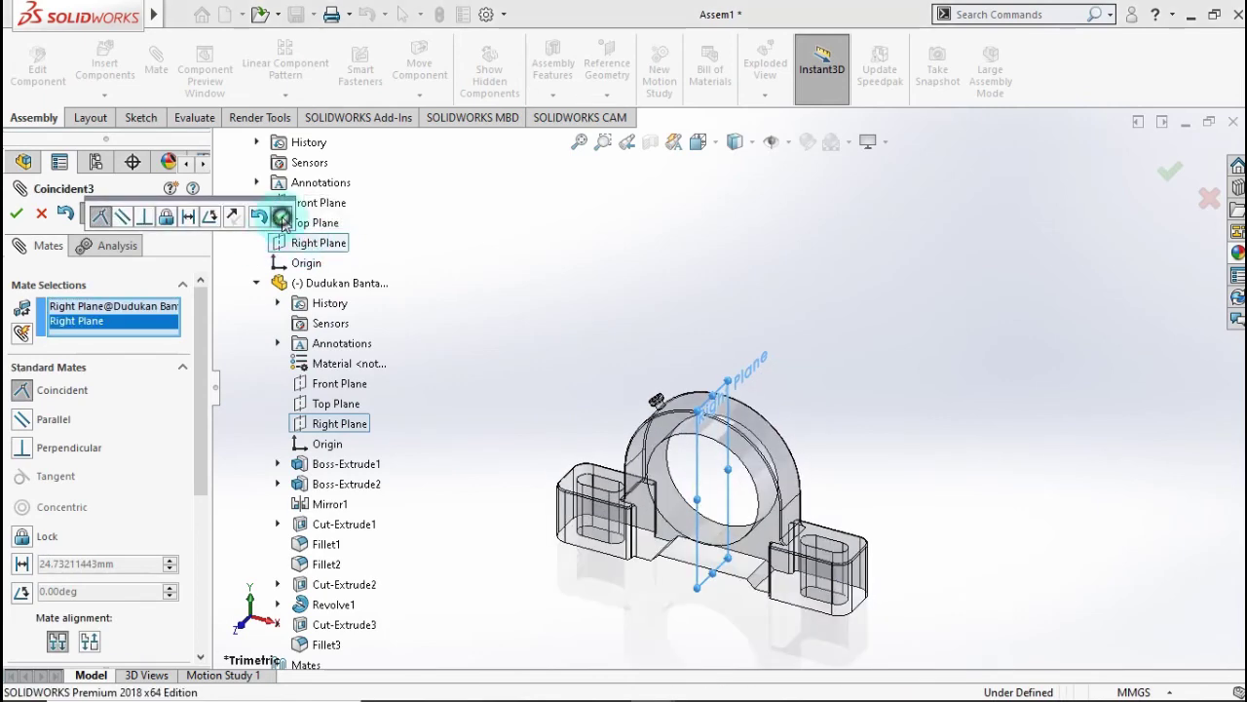
{"action": "left_click", "coordinate": [280, 215]}
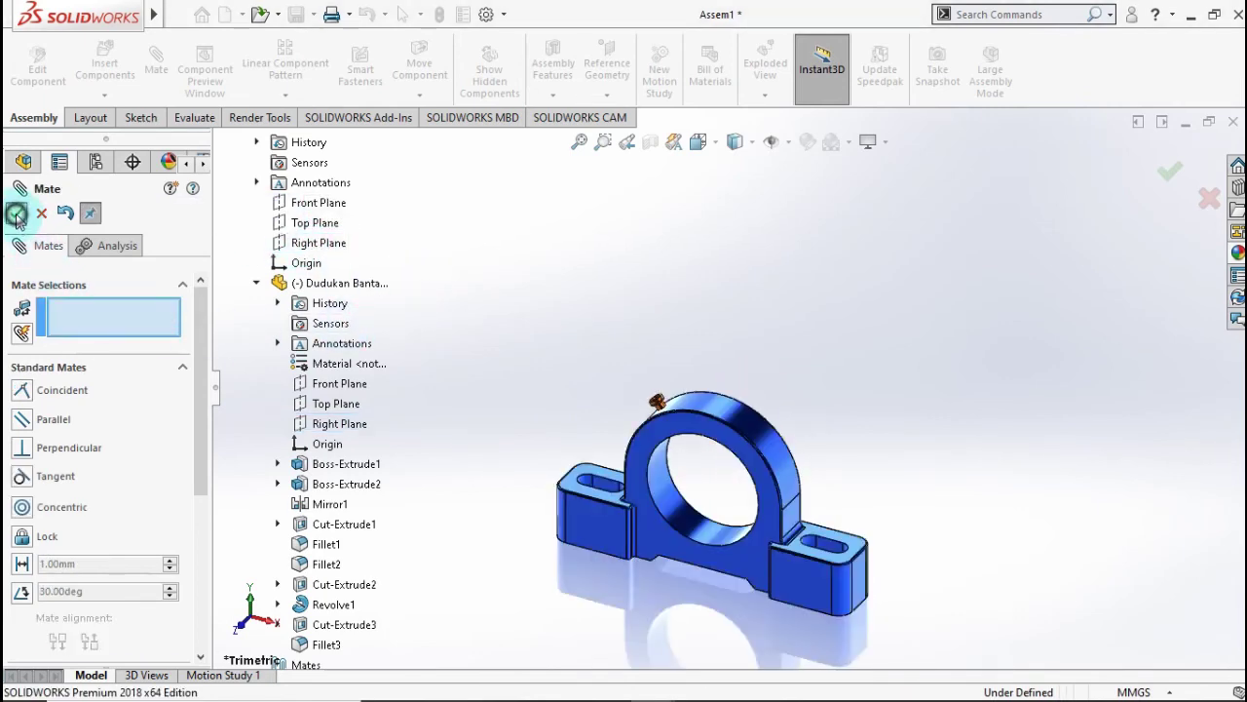
Close Mate and set the housing component back to Fixed.
{"action": "left_click", "coordinate": [16, 216]}
{"action": "left_click", "coordinate": [13, 368]}
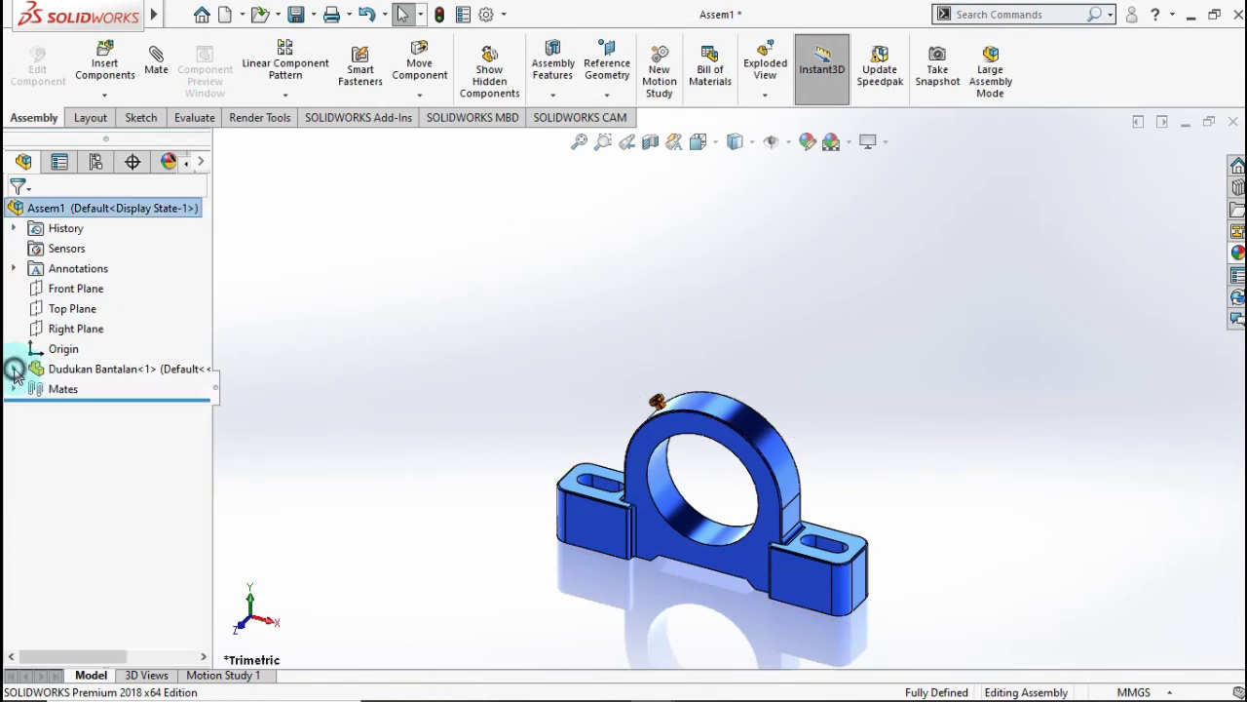
{"action": "right_click", "coordinate": [66, 368]}
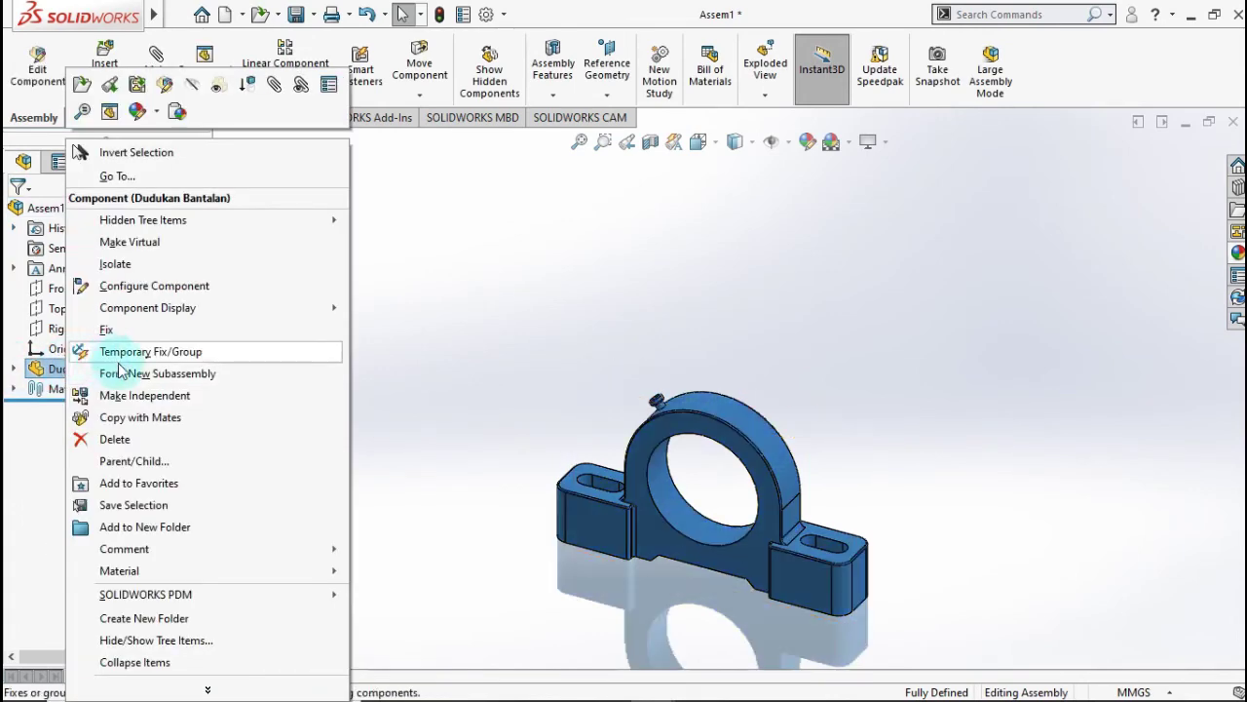
{"action": "left_click", "coordinate": [107, 329]}
Check that the fixed housing cannot be dragged and switch to isometric view.
{"action": "left_click", "coordinate": [478, 351]}
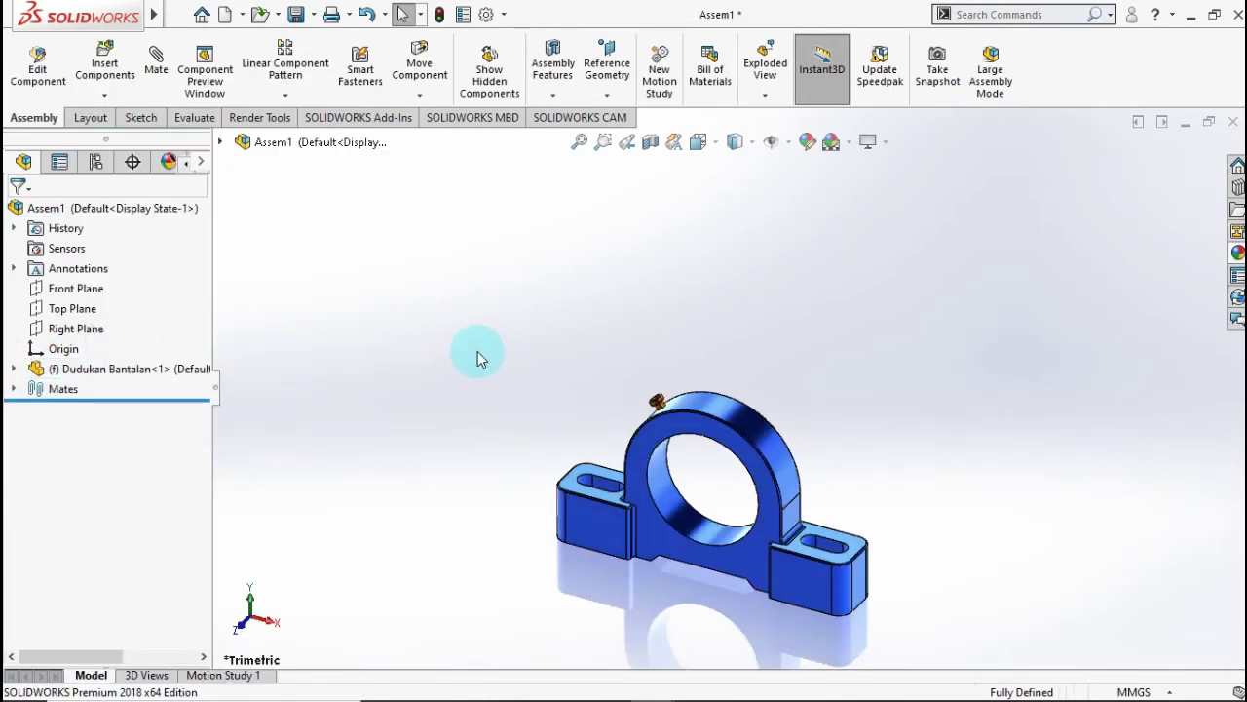
{"action": "left_click_drag", "start_coordinate": [781, 564], "coordinate": [920, 390]}
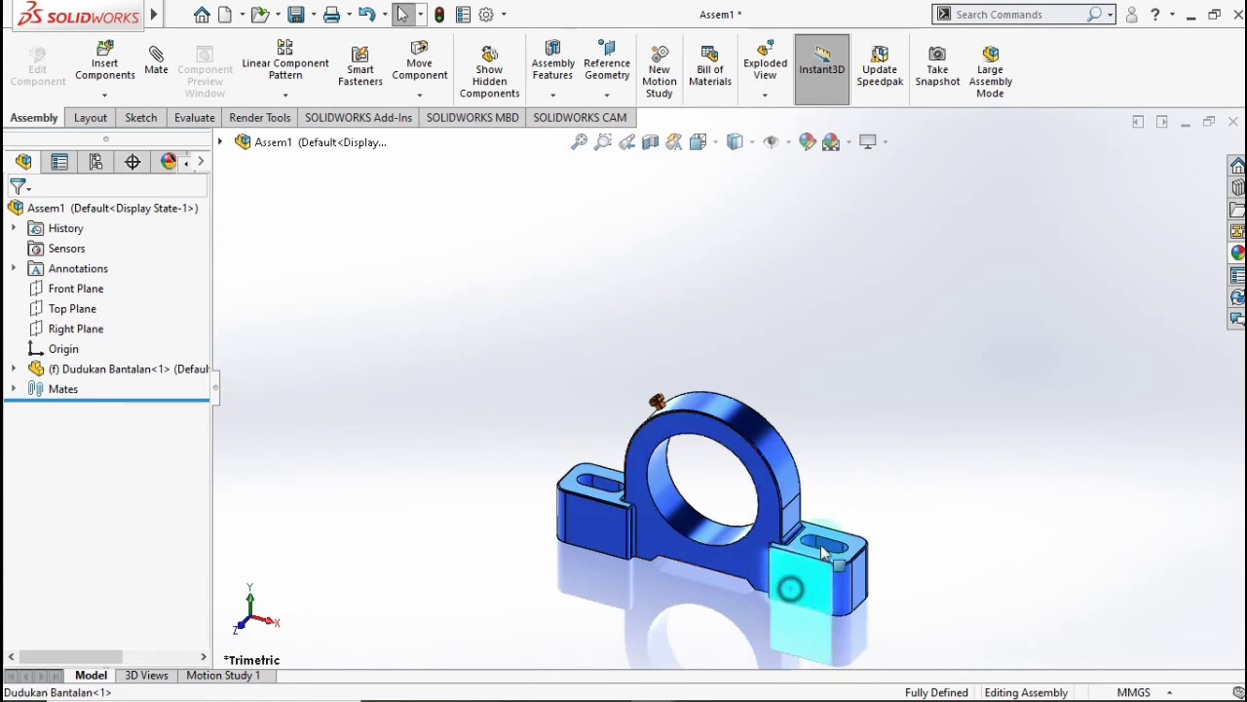
{"action": "left_click", "coordinate": [824, 343]}
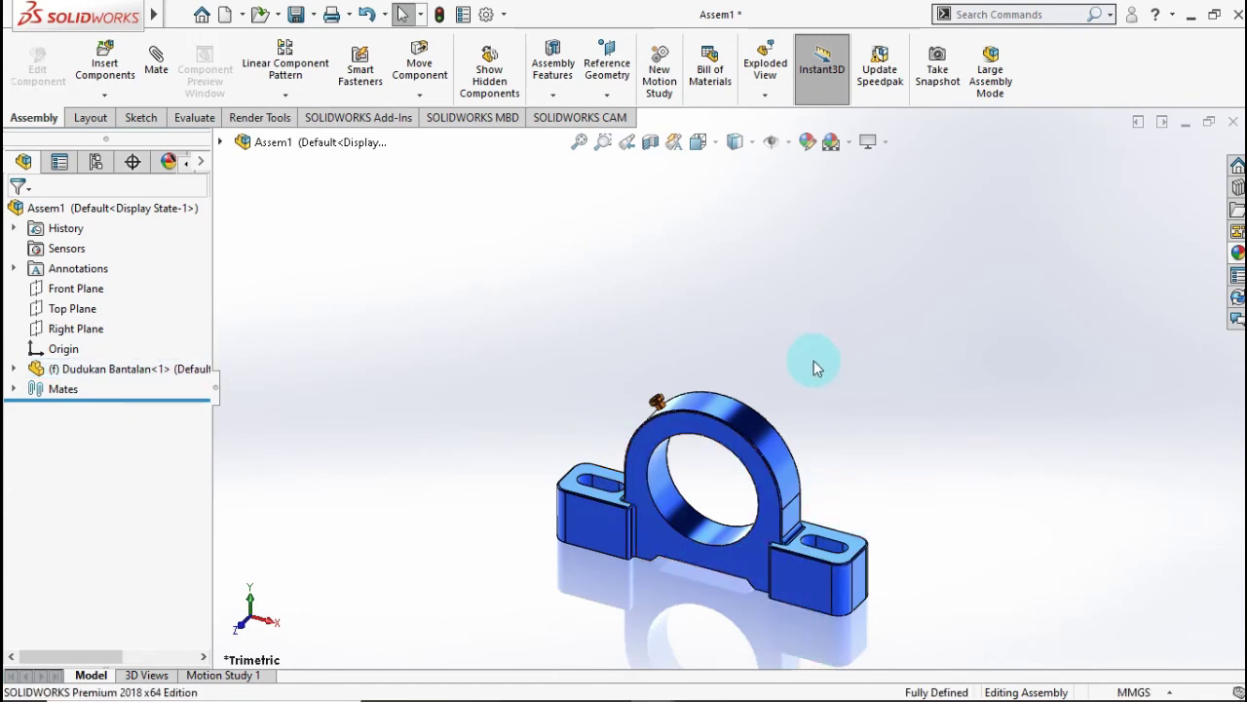
{"action": "key", "text": "ctrl+7"}
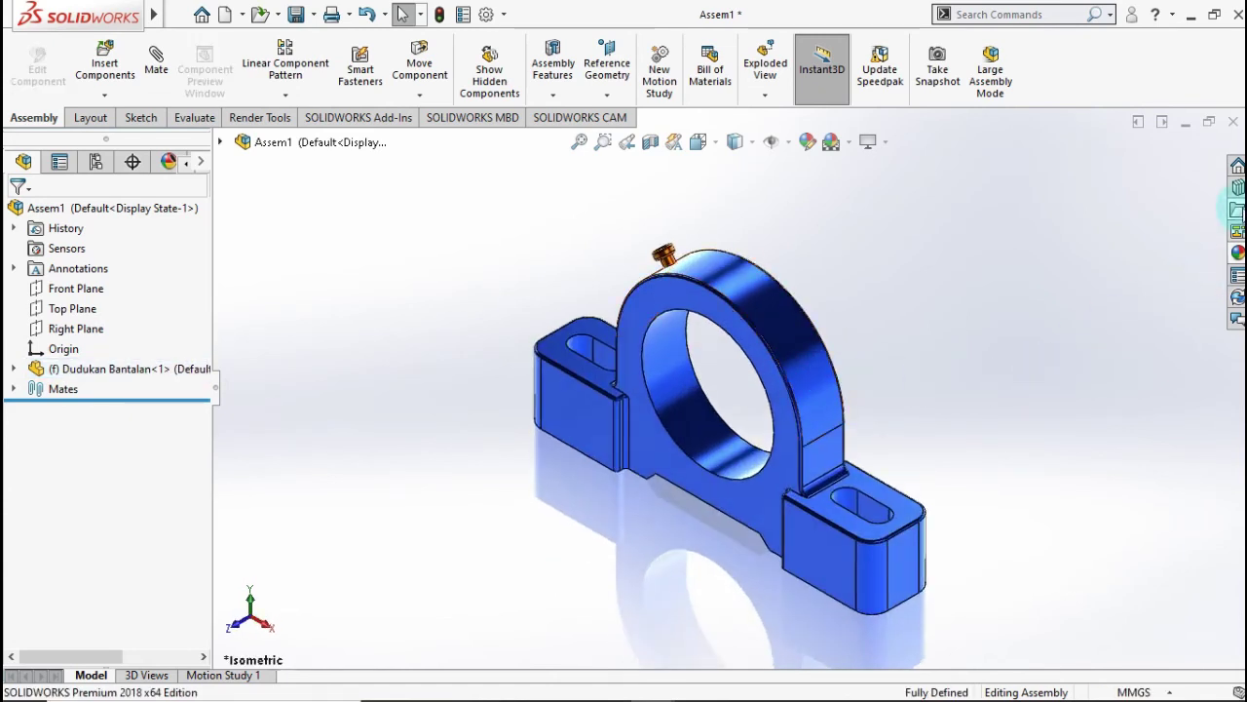
Drag a Radial Ball Bearing from Toolbox > ISO > Bearings > Ball Bearings into the assembly.
{"action": "left_click", "coordinate": [1237, 188]}
{"action": "left_click", "coordinate": [1010, 221]}
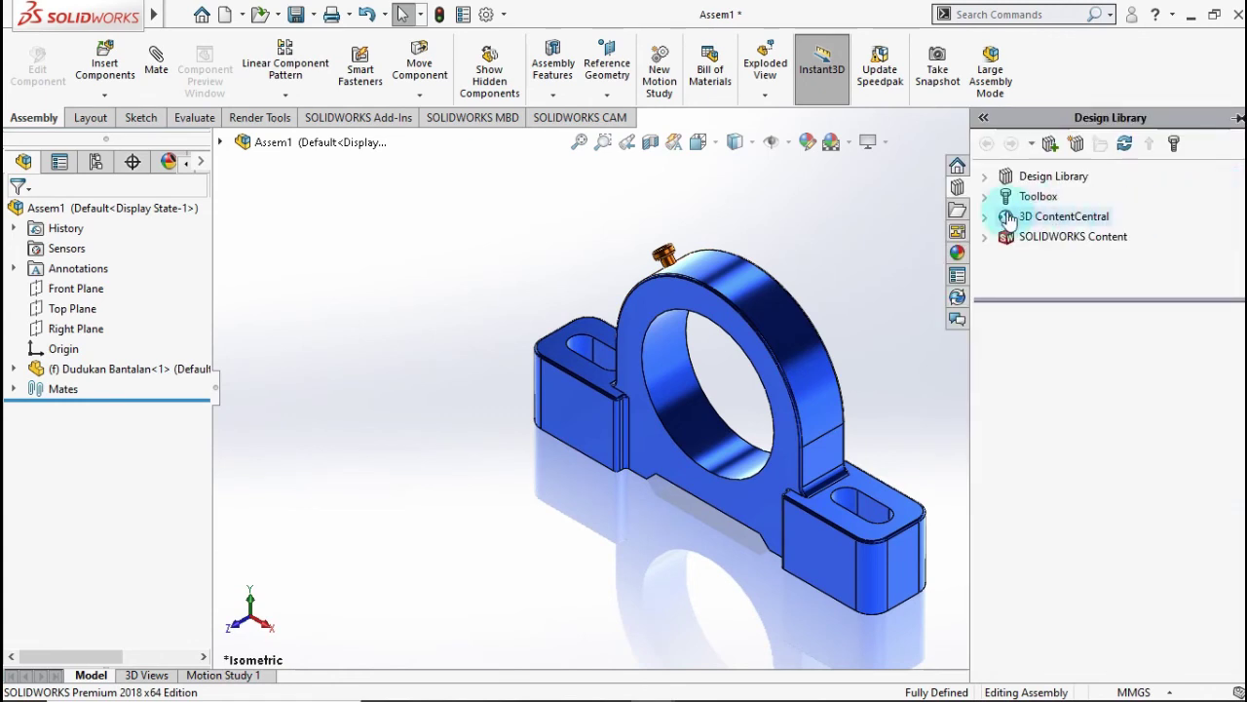
{"action": "left_click", "coordinate": [988, 195]}
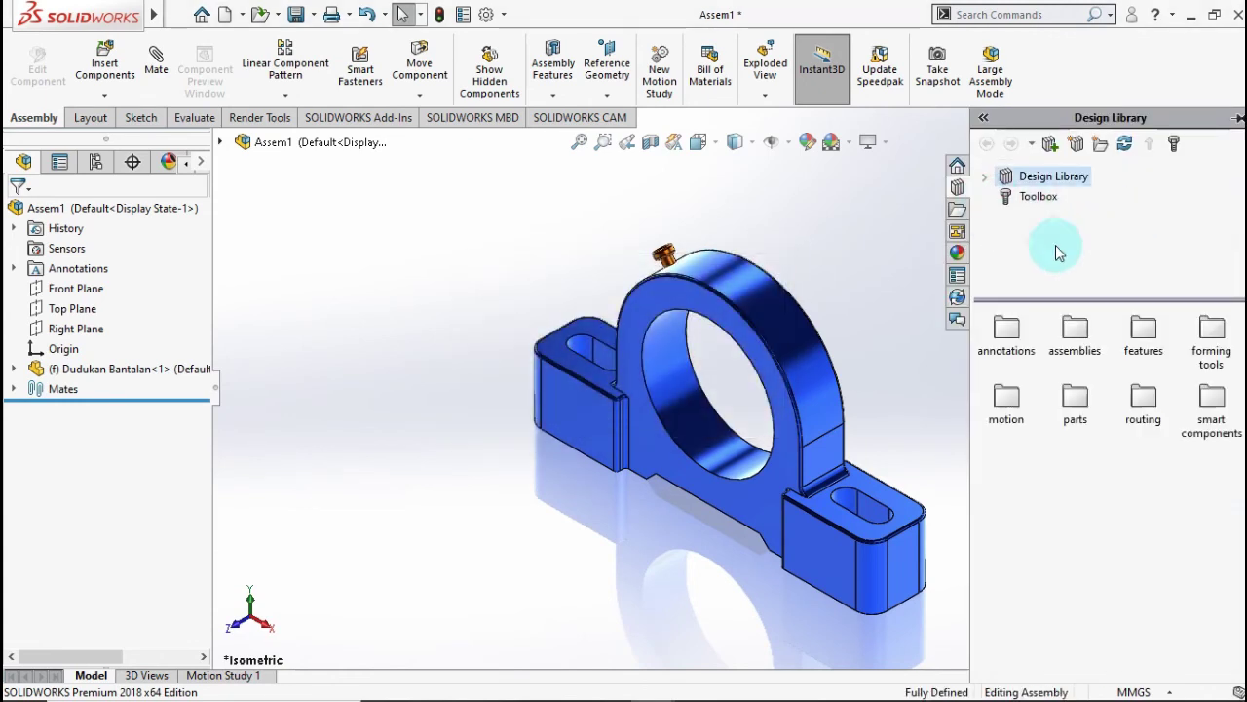
{"action": "left_click", "coordinate": [1236, 204]}
{"action": "left_click_drag", "start_coordinate": [1241, 205], "coordinate": [1240, 225]}
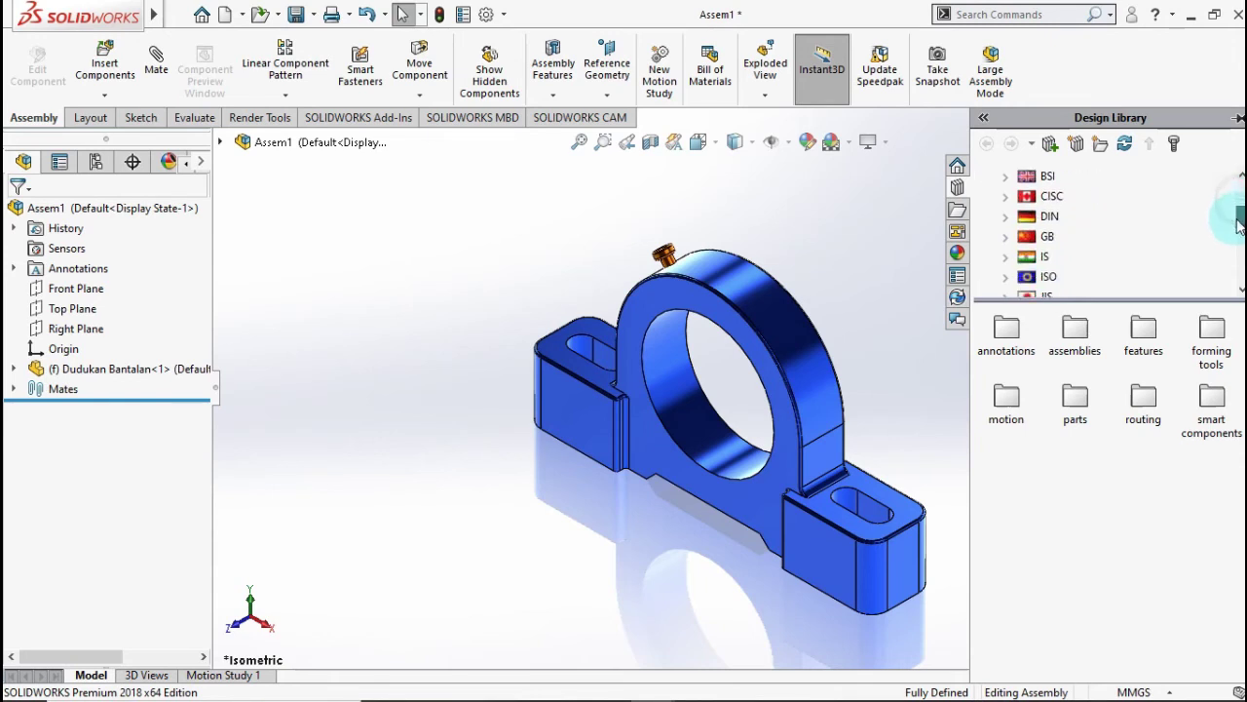
{"action": "left_click", "coordinate": [1028, 258]}
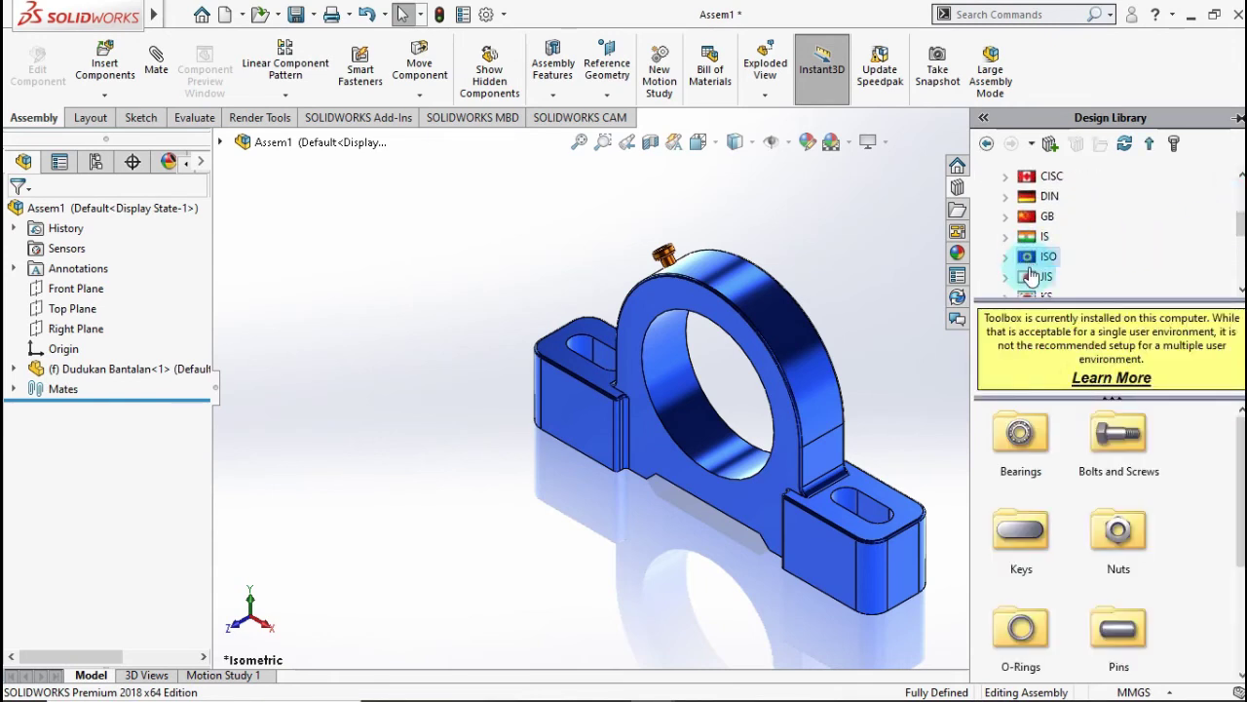
{"action": "double_click", "coordinate": [1023, 434]}
{"action": "double_click", "coordinate": [1040, 453]}
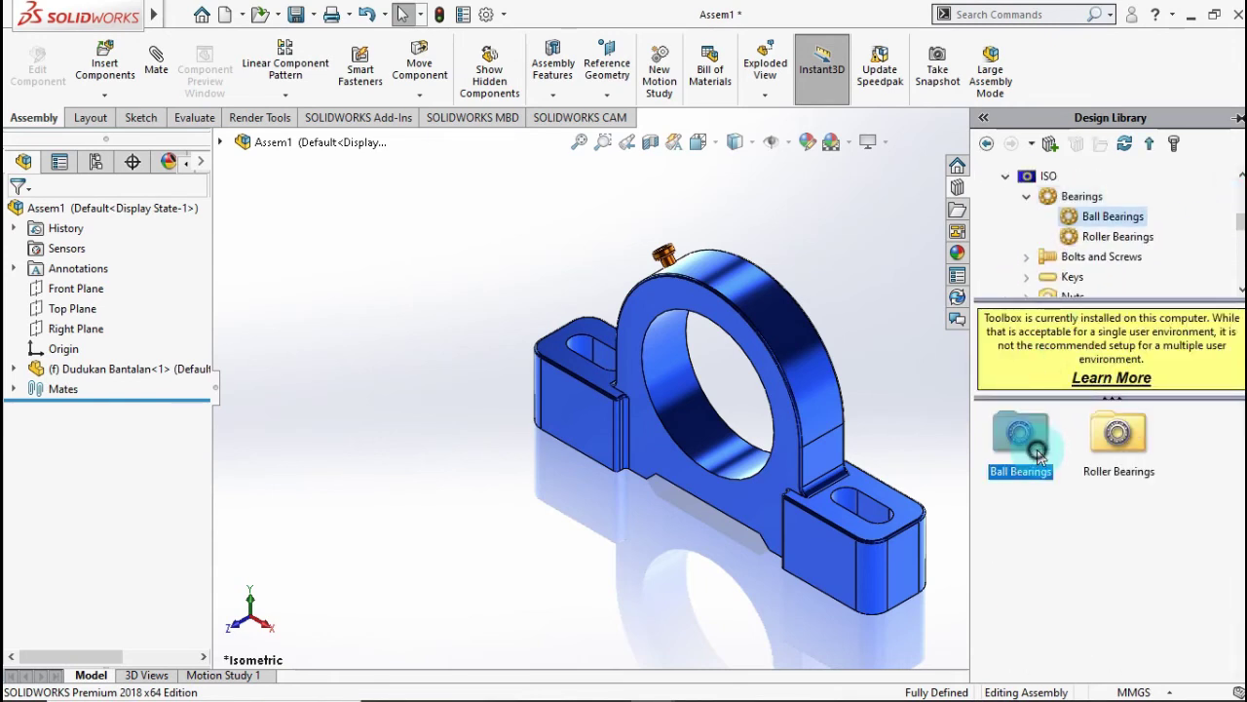
{"action": "left_click_drag", "start_coordinate": [1028, 568], "coordinate": [652, 463]}
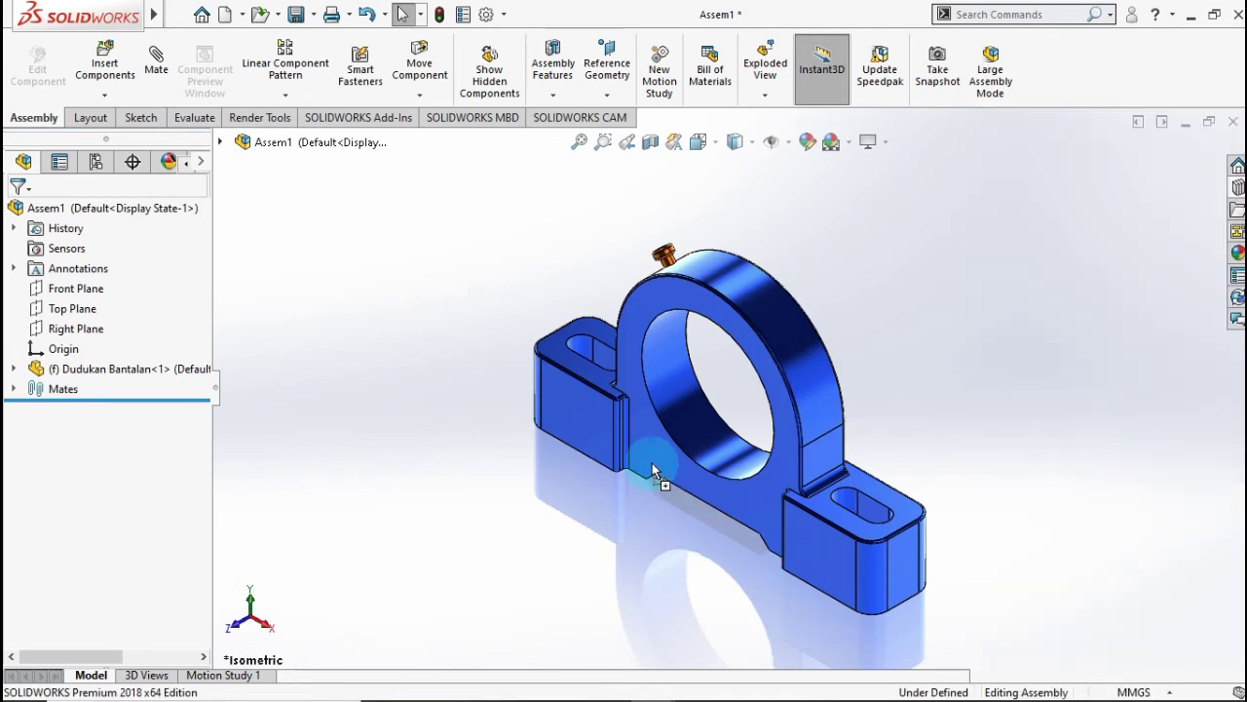
Drop the bearing at the housing bore and set its size to 2925 with 16 balls.
{"action": "left_click_drag", "start_coordinate": [489, 380], "coordinate": [671, 358]}
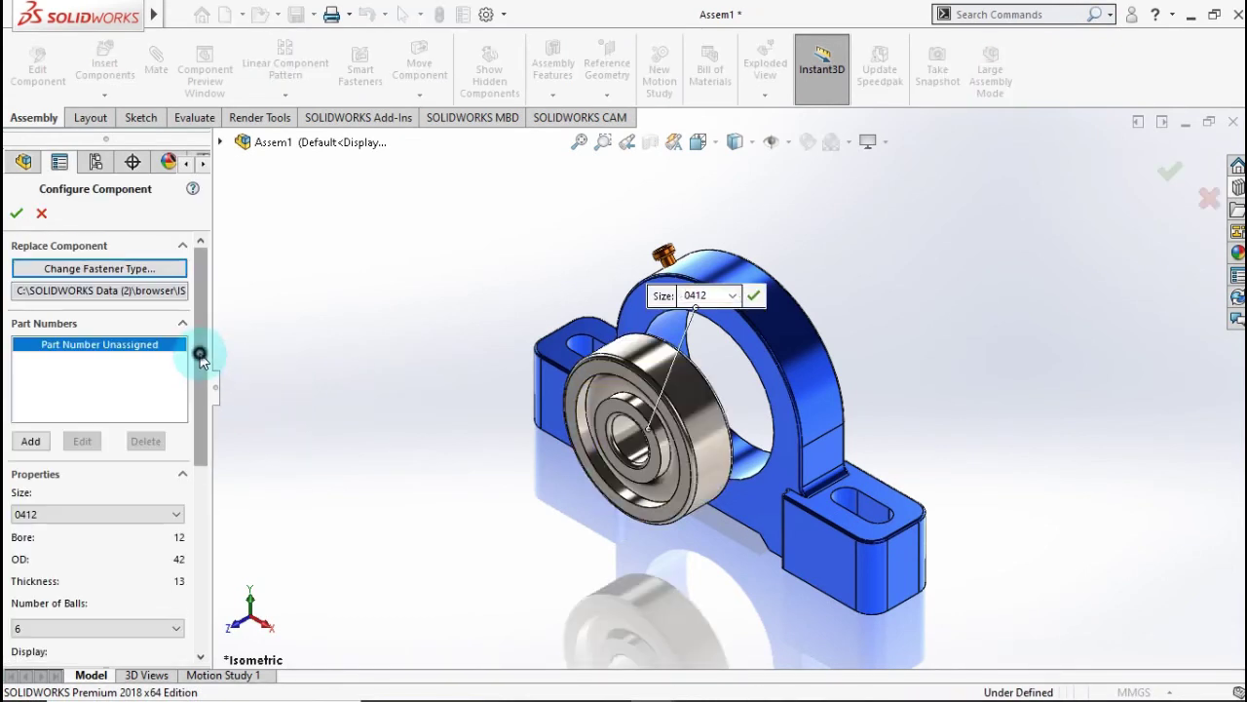
{"action": "mouse_move", "coordinate": [200, 358]}
{"action": "left_mouse_down"}
{"action": "mouse_move", "coordinate": [195, 390]}
{"action": "mouse_move", "coordinate": [171, 412]}
{"action": "left_mouse_up"}
{"action": "left_click", "coordinate": [120, 373]}
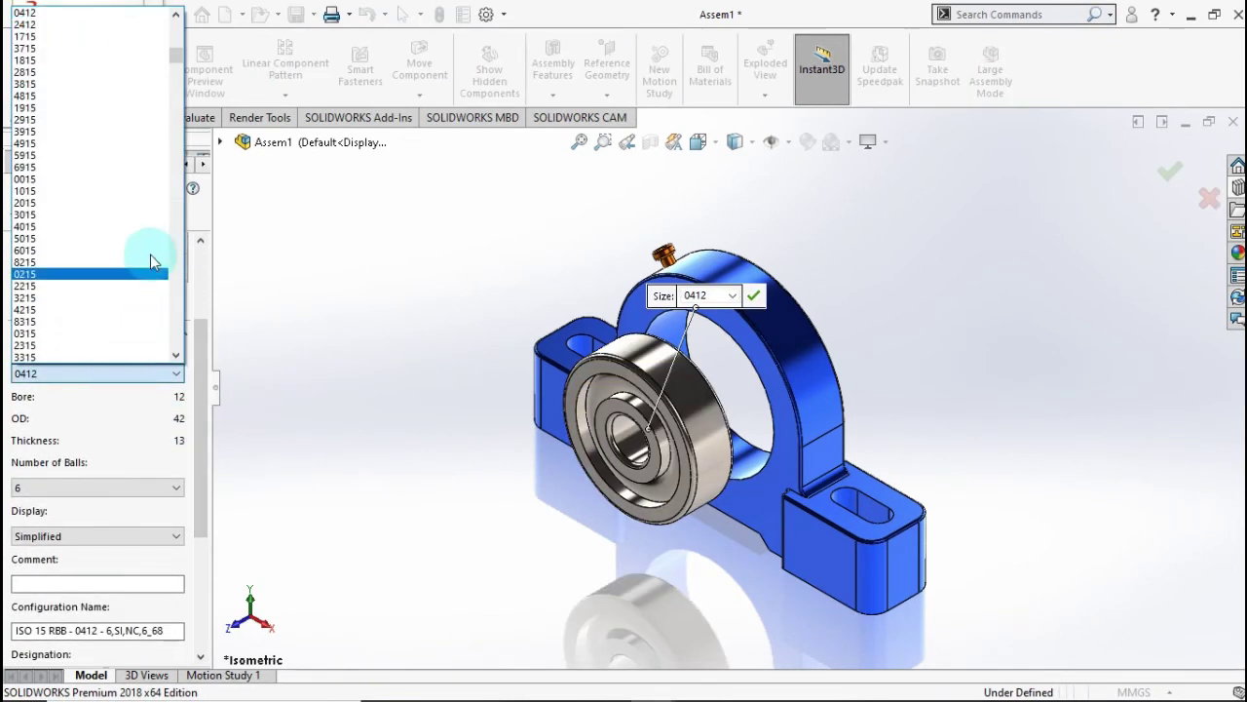
{"action": "mouse_move", "coordinate": [174, 64]}
{"action": "left_mouse_down"}
{"action": "mouse_move", "coordinate": [177, 107]}
{"action": "mouse_move", "coordinate": [175, 76]}
{"action": "left_mouse_up"}
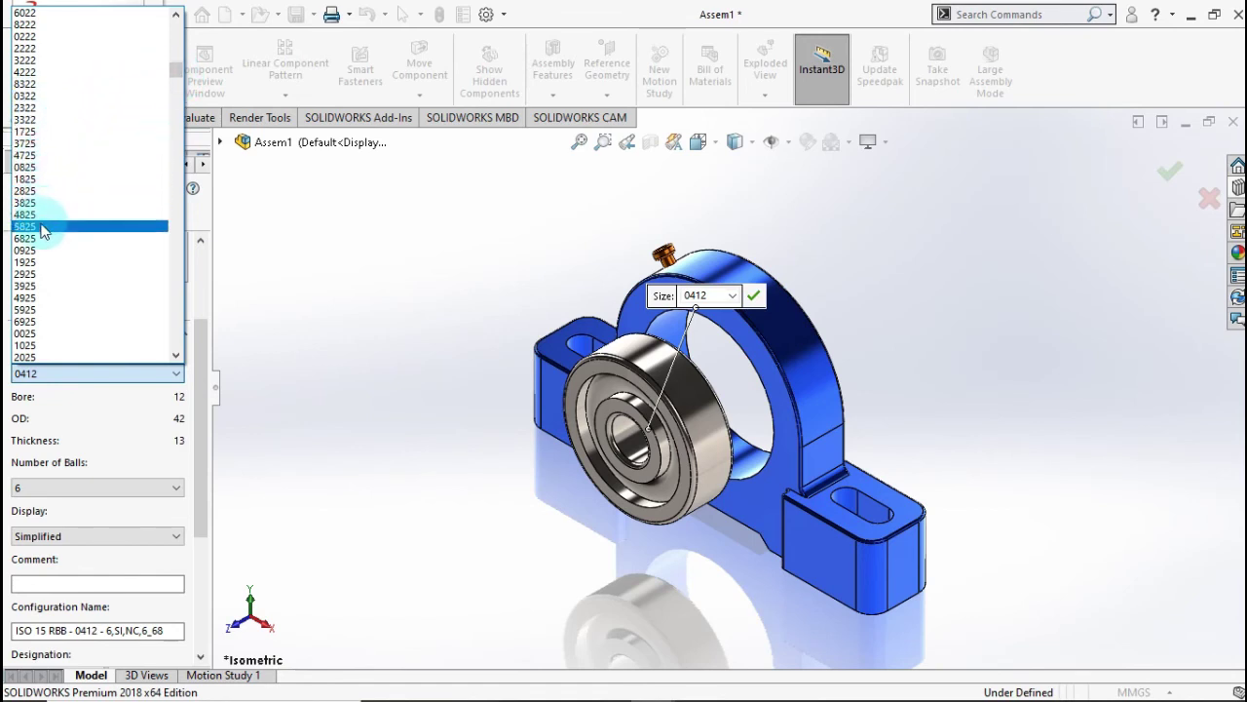
{"action": "left_click", "coordinate": [42, 273]}
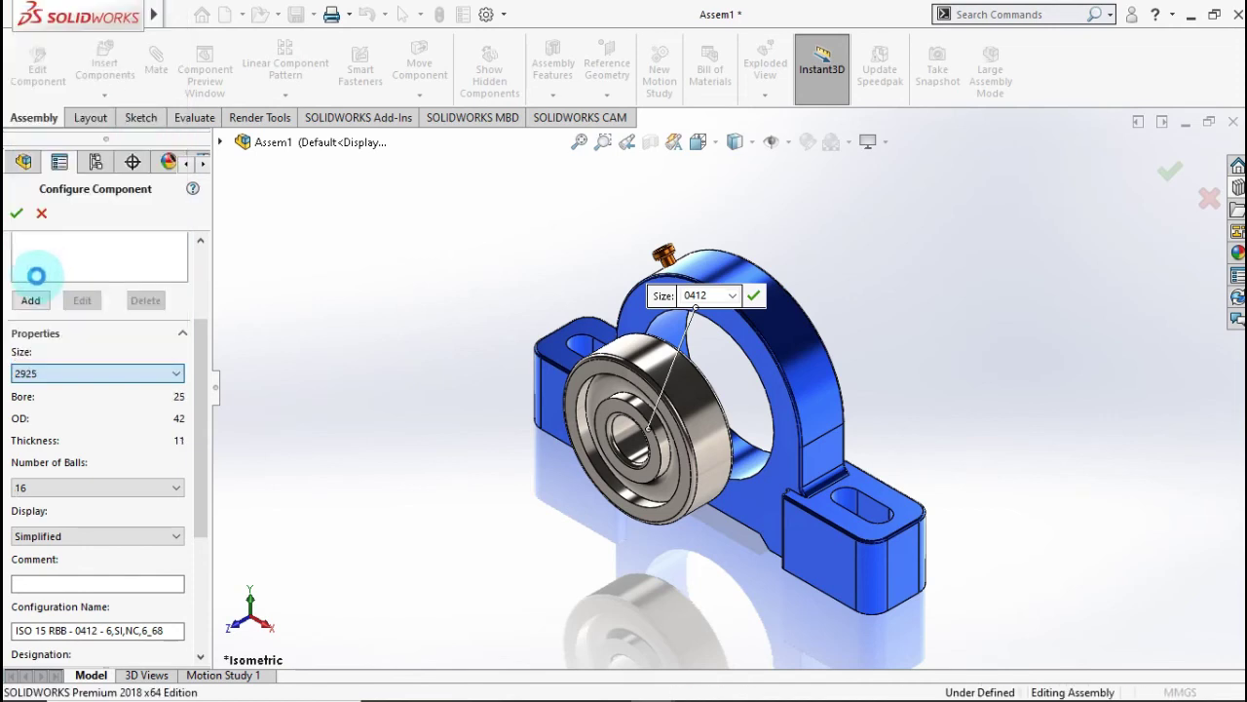
{"action": "left_click", "coordinate": [178, 387]}
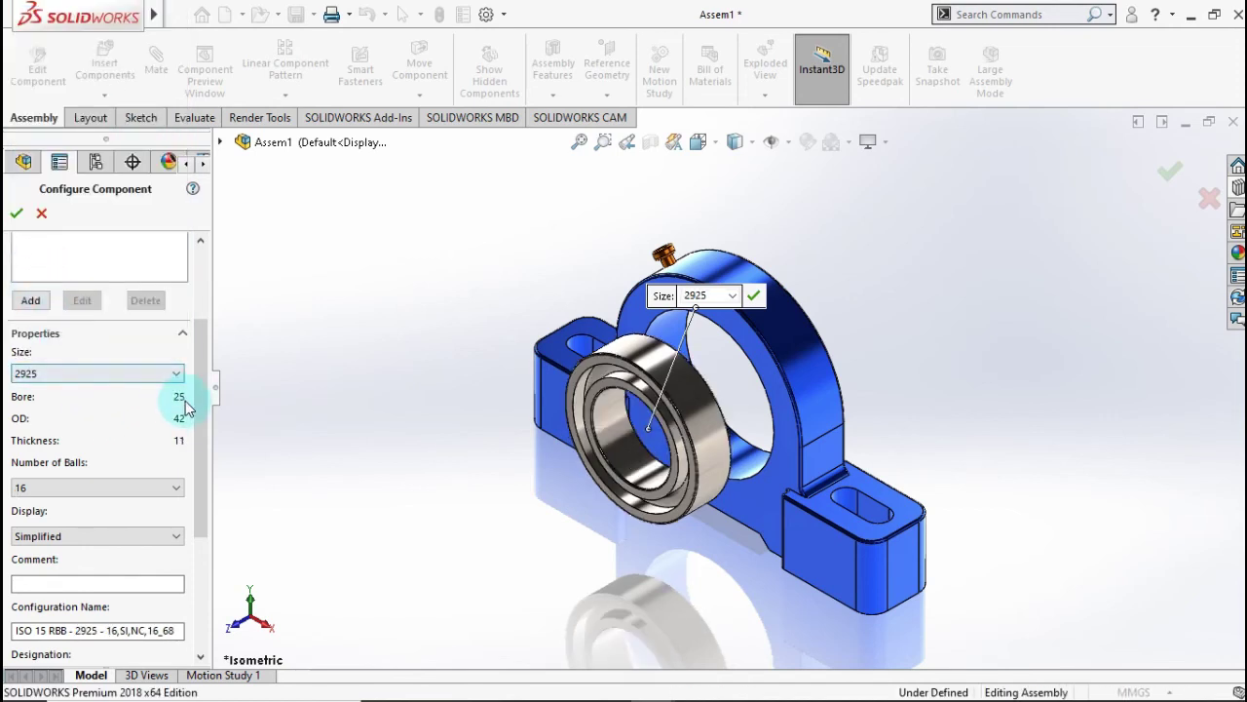
Set the bearing display to Detailed and choose Add cage.
{"action": "scroll", "coordinate": [200, 434], "scroll_direction": "down", "scroll_amount": 2}
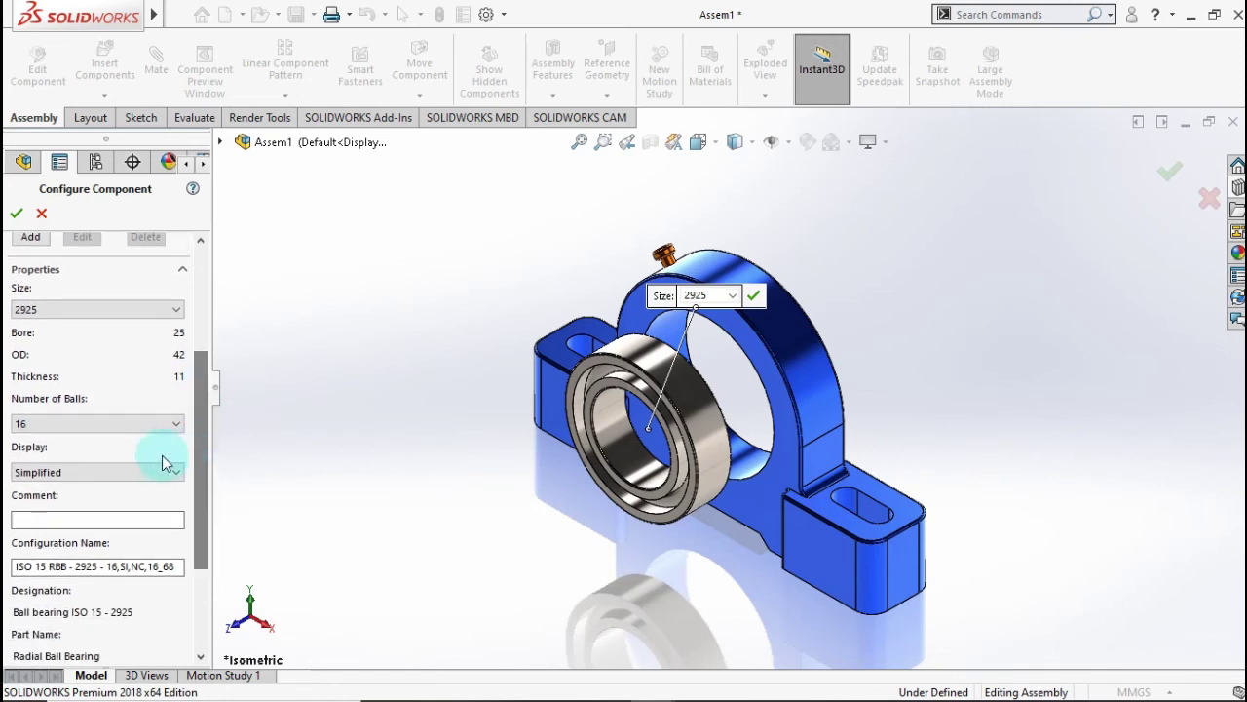
{"action": "left_click", "coordinate": [147, 471]}
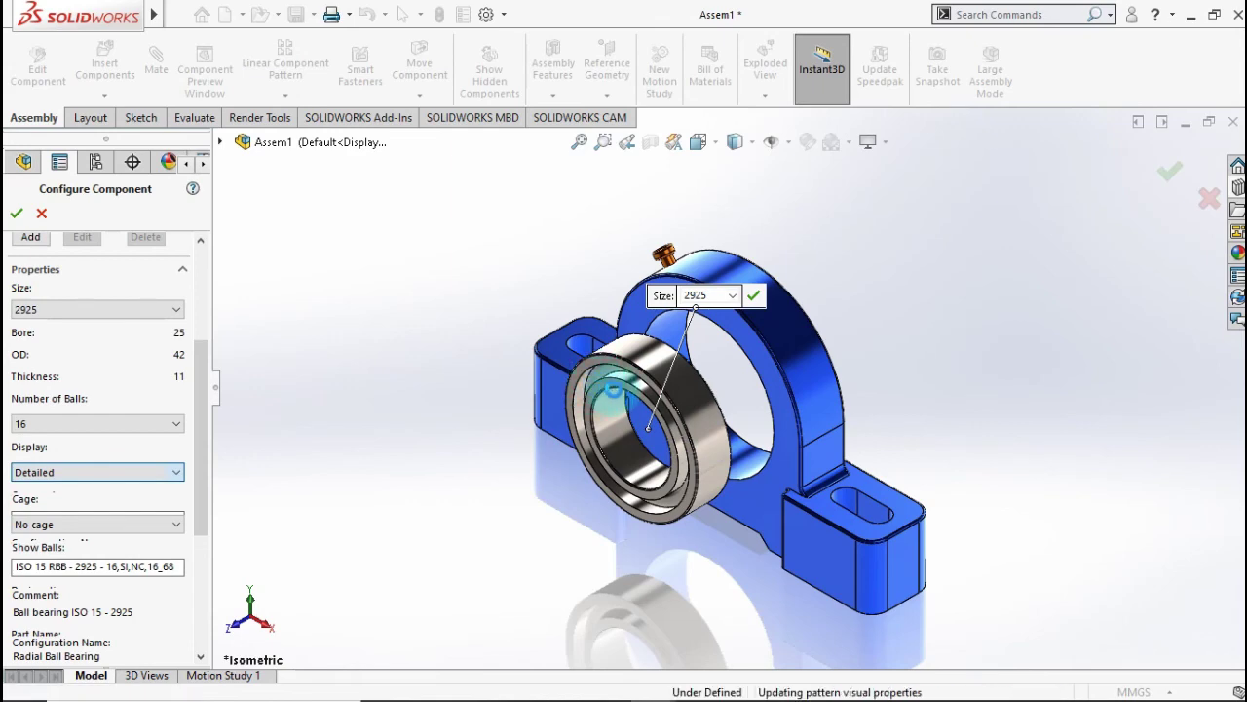
{"action": "scroll", "coordinate": [660, 400], "scroll_direction": "down", "scroll_amount": 1}
{"action": "scroll", "coordinate": [659, 400], "scroll_direction": "down", "scroll_amount": 2}
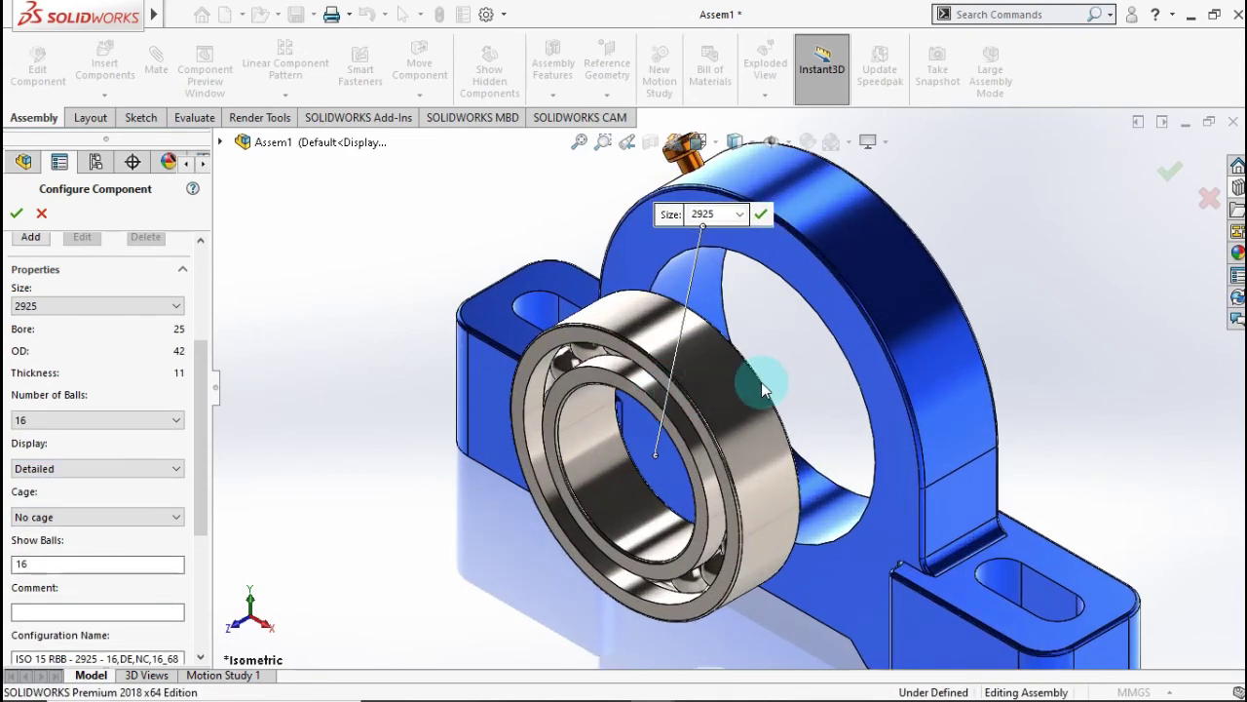
{"action": "middle_click_drag", "start_coordinate": [770, 380], "coordinate": [793, 332]}
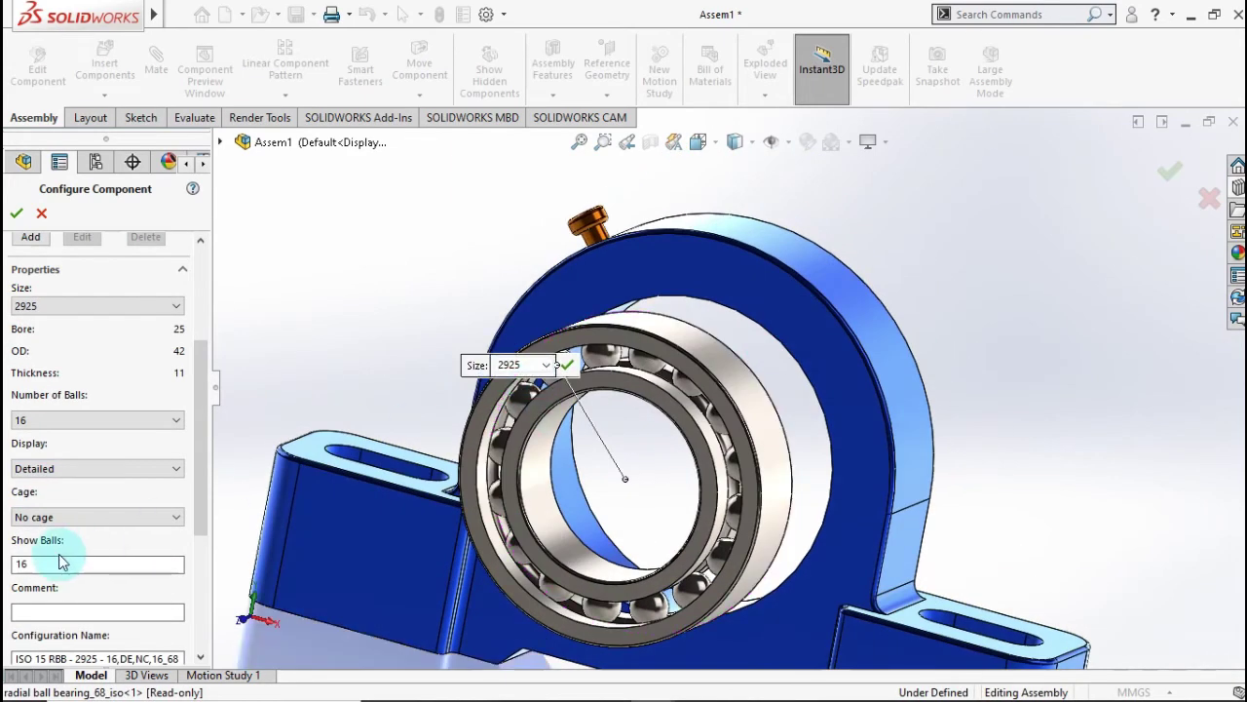
{"action": "left_click", "coordinate": [62, 517]}
{"action": "left_click", "coordinate": [56, 542]}
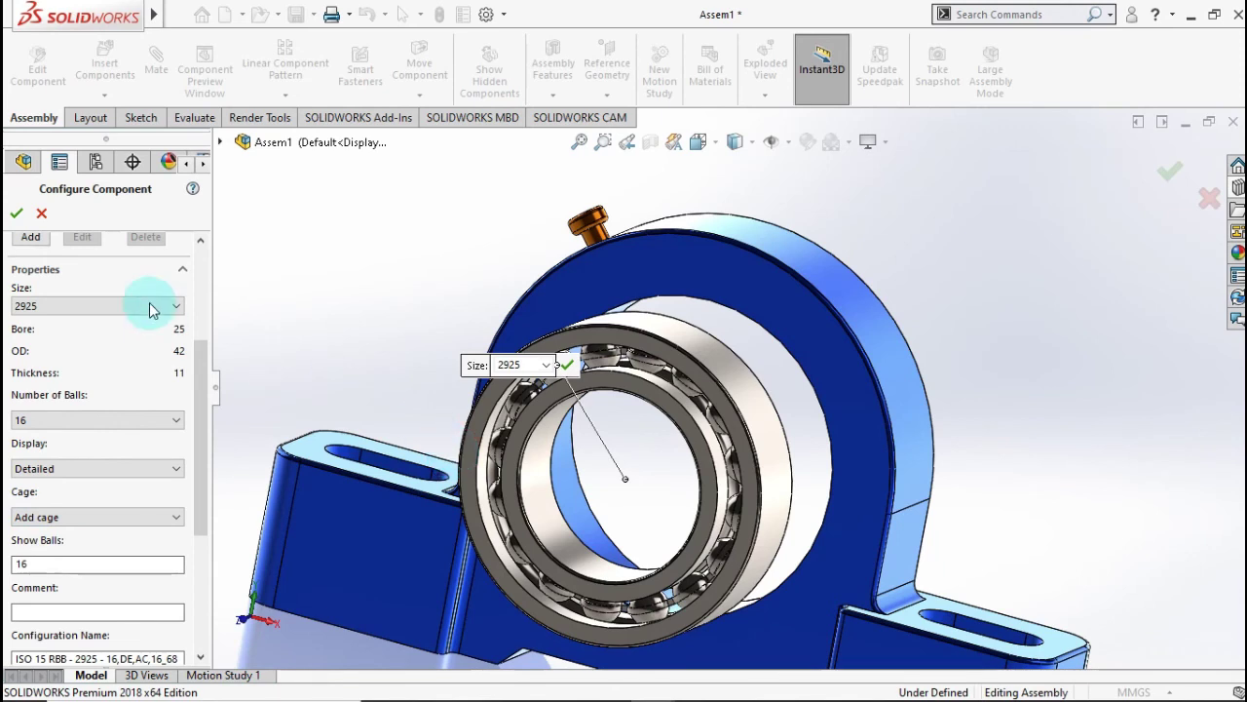
Accept the caged 2925 bearing, position it beside the housing, and return to isometric view.
{"action": "left_click", "coordinate": [18, 217]}
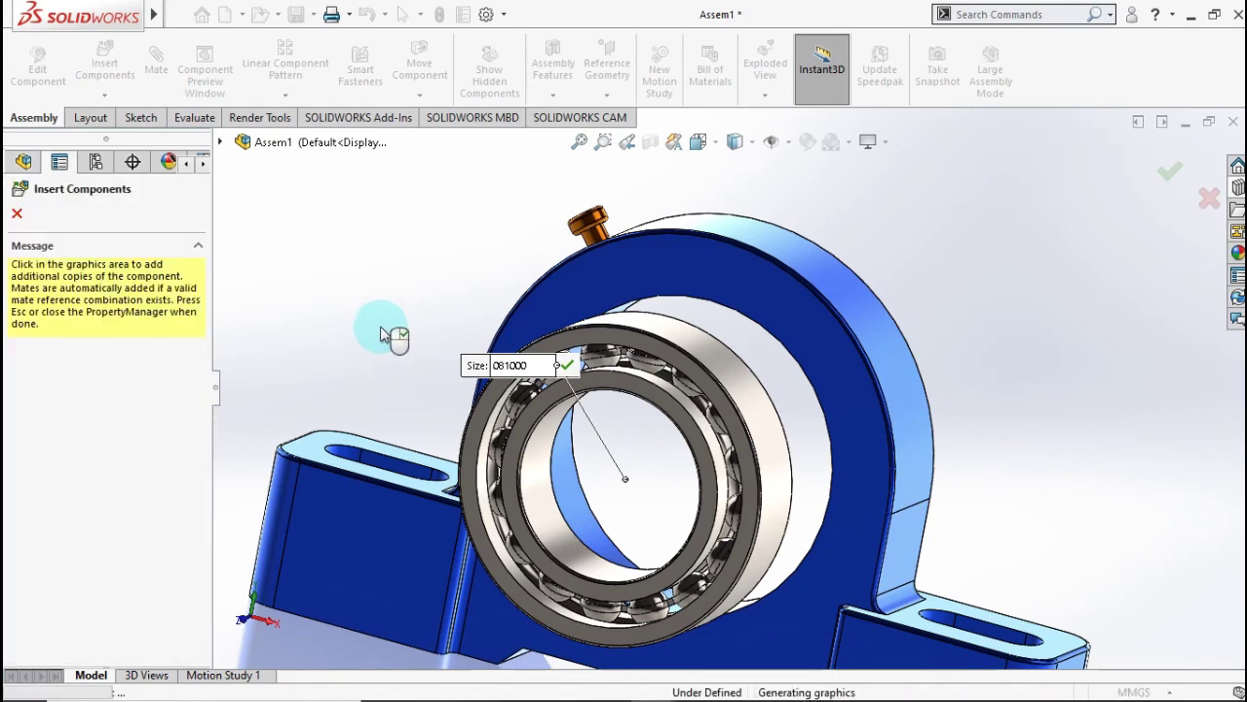
{"action": "left_click", "coordinate": [17, 216]}
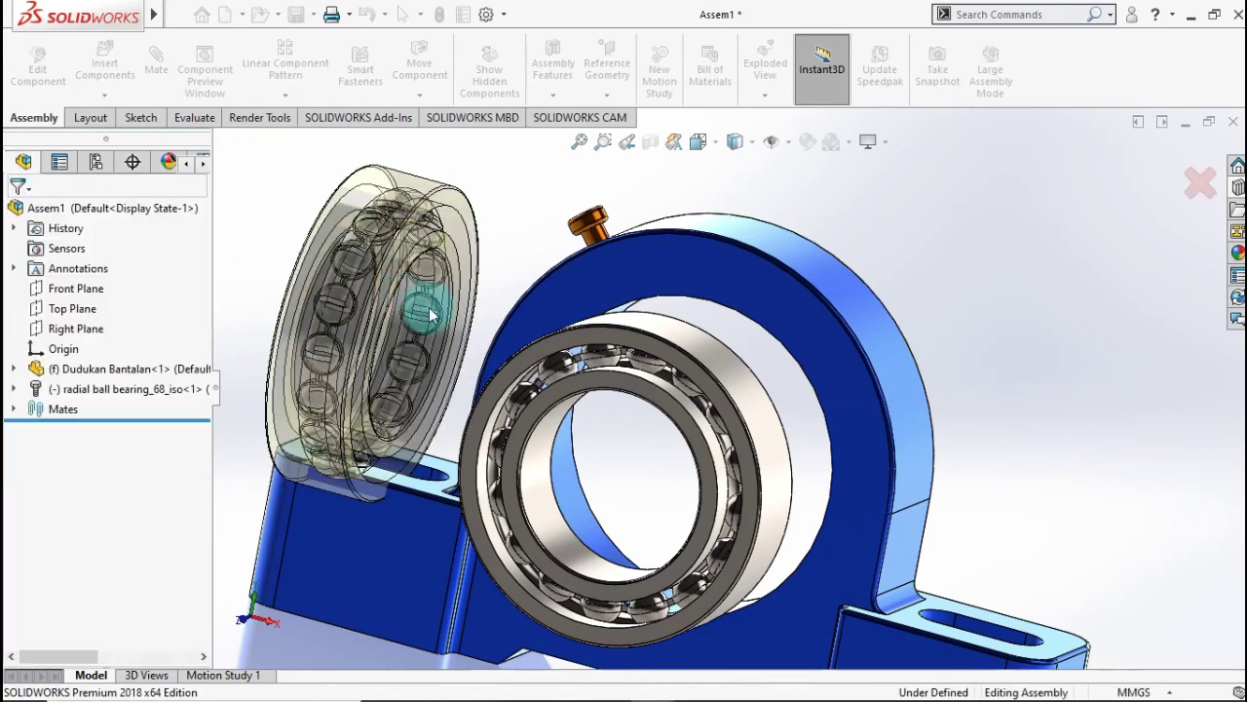
{"action": "middle_click_drag", "start_coordinate": [598, 340], "coordinate": [605, 371]}
{"action": "mouse_move", "coordinate": [605, 370]}
{"action": "left_mouse_down"}
{"action": "mouse_move", "coordinate": [697, 368]}
{"action": "mouse_move", "coordinate": [961, 306]}
{"action": "mouse_move", "coordinate": [667, 365]}
{"action": "mouse_move", "coordinate": [998, 297]}
{"action": "mouse_move", "coordinate": [767, 342]}
{"action": "left_mouse_up"}
{"action": "left_click", "coordinate": [432, 312]}
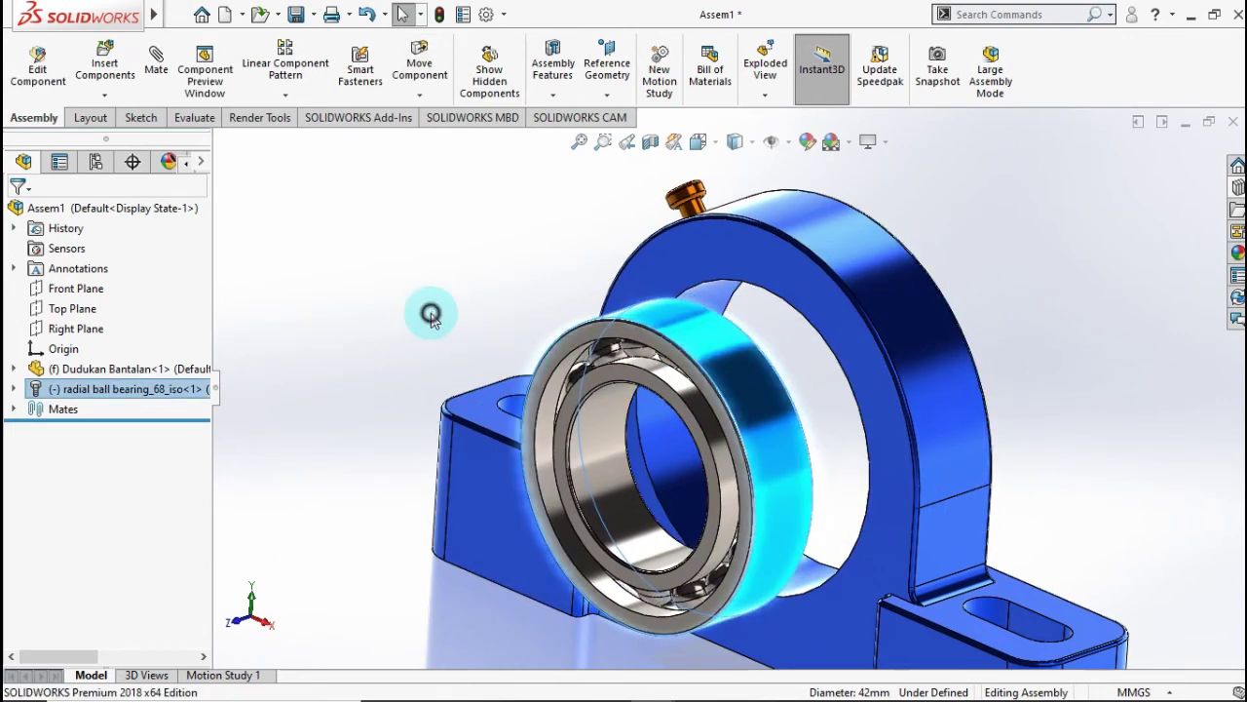
{"action": "left_click", "coordinate": [318, 217]}
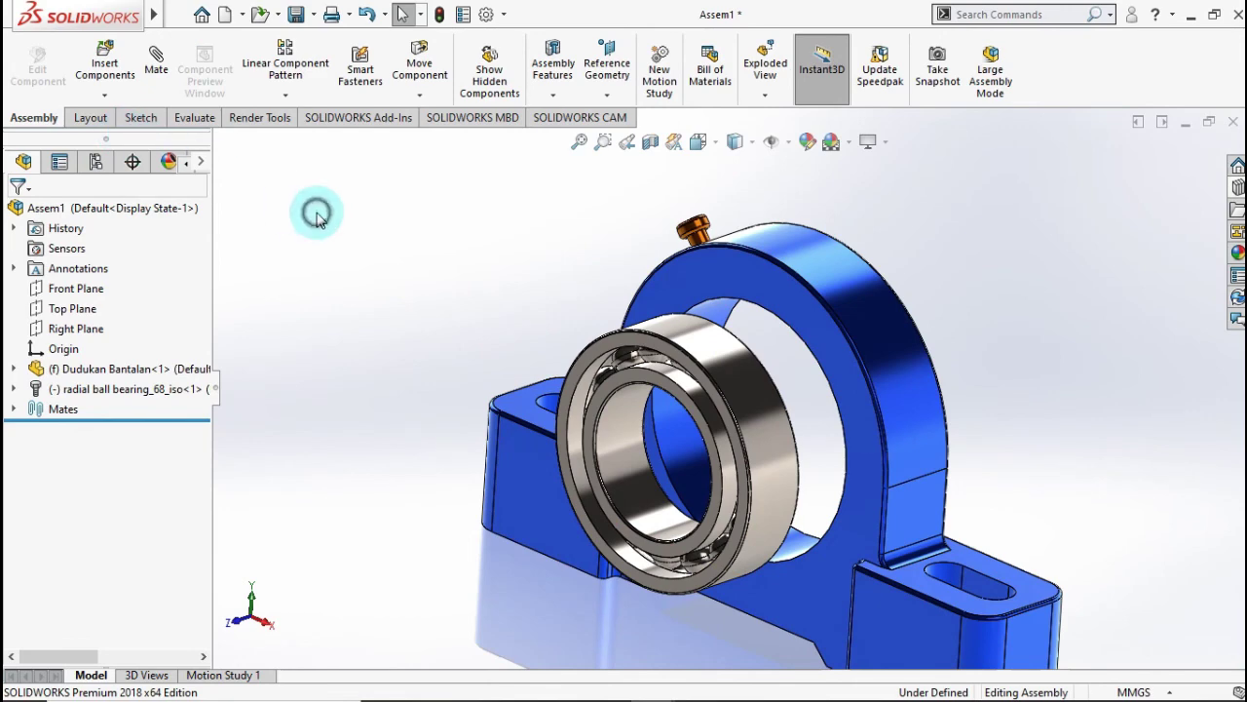
{"action": "key", "text": "ctrl+7"}
{"action": "left_click", "coordinate": [156, 63]}
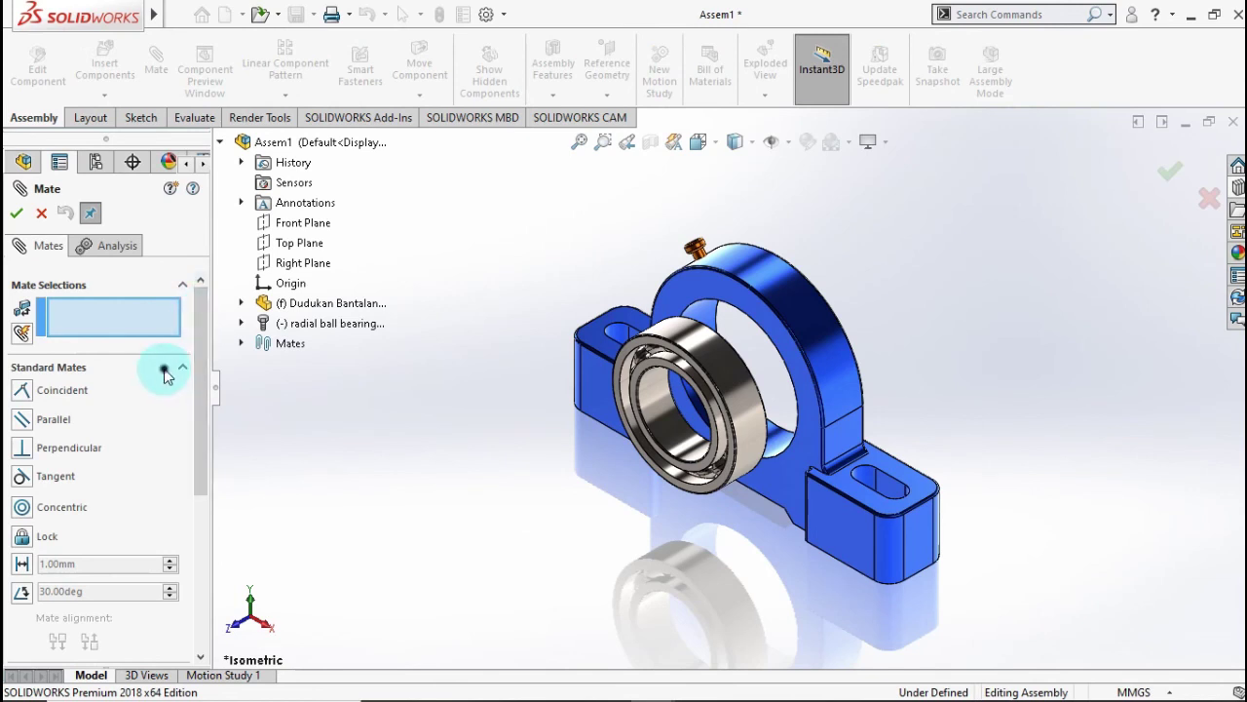
Choose the Width advanced mate and pick the bearing's first inner race face.
{"action": "left_click", "coordinate": [179, 368]}
{"action": "left_click", "coordinate": [157, 397]}
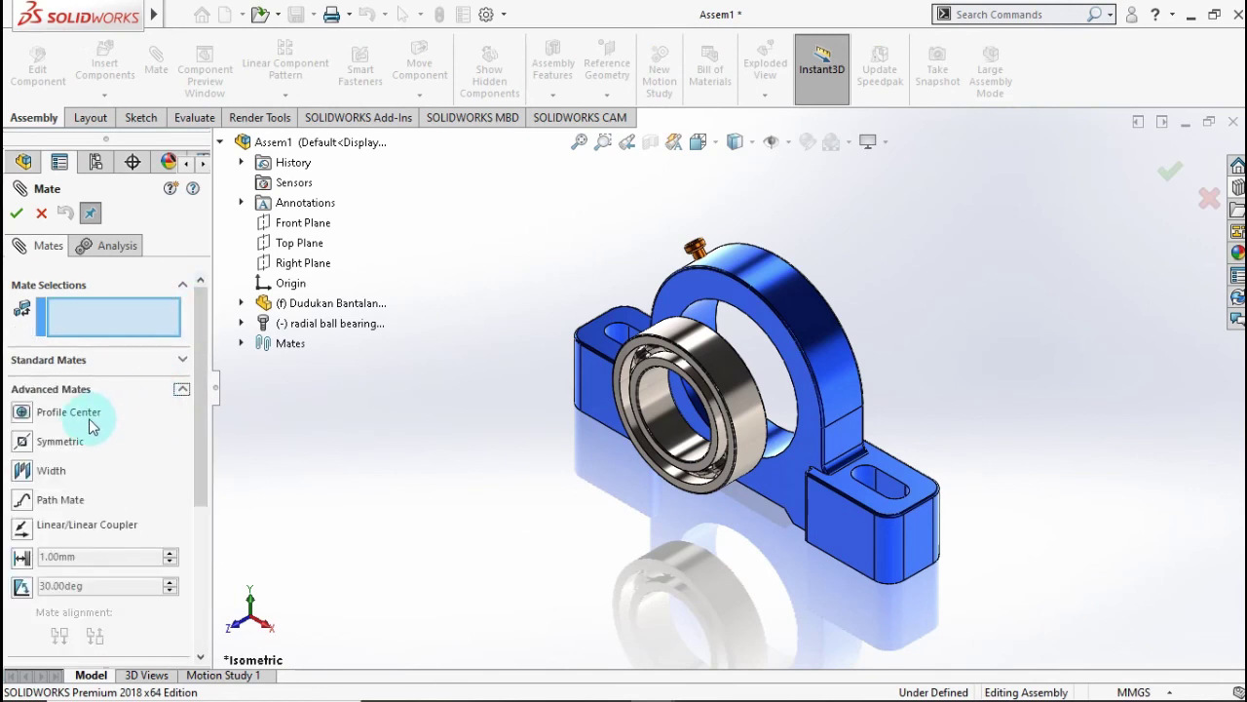
{"action": "left_click", "coordinate": [22, 469]}
{"action": "scroll", "coordinate": [668, 473], "scroll_direction": "down", "scroll_amount": 2}
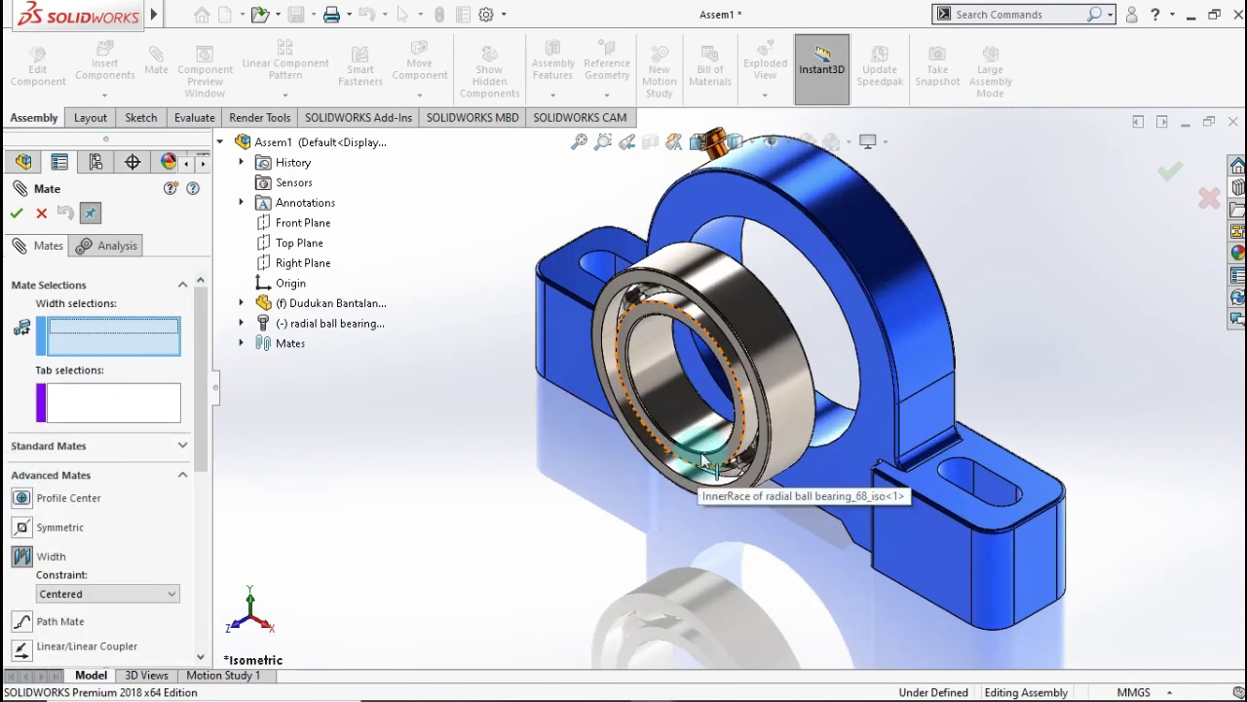
{"action": "left_click", "coordinate": [703, 468]}
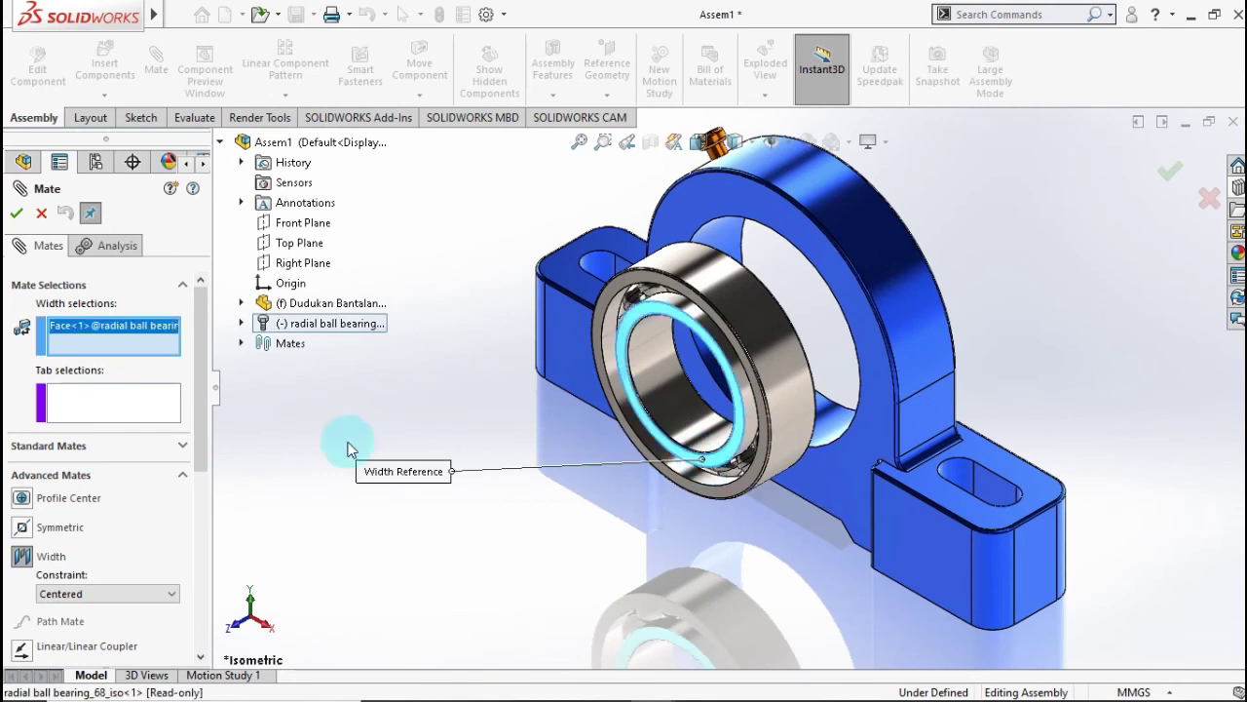
{"action": "left_click", "coordinate": [126, 411]}
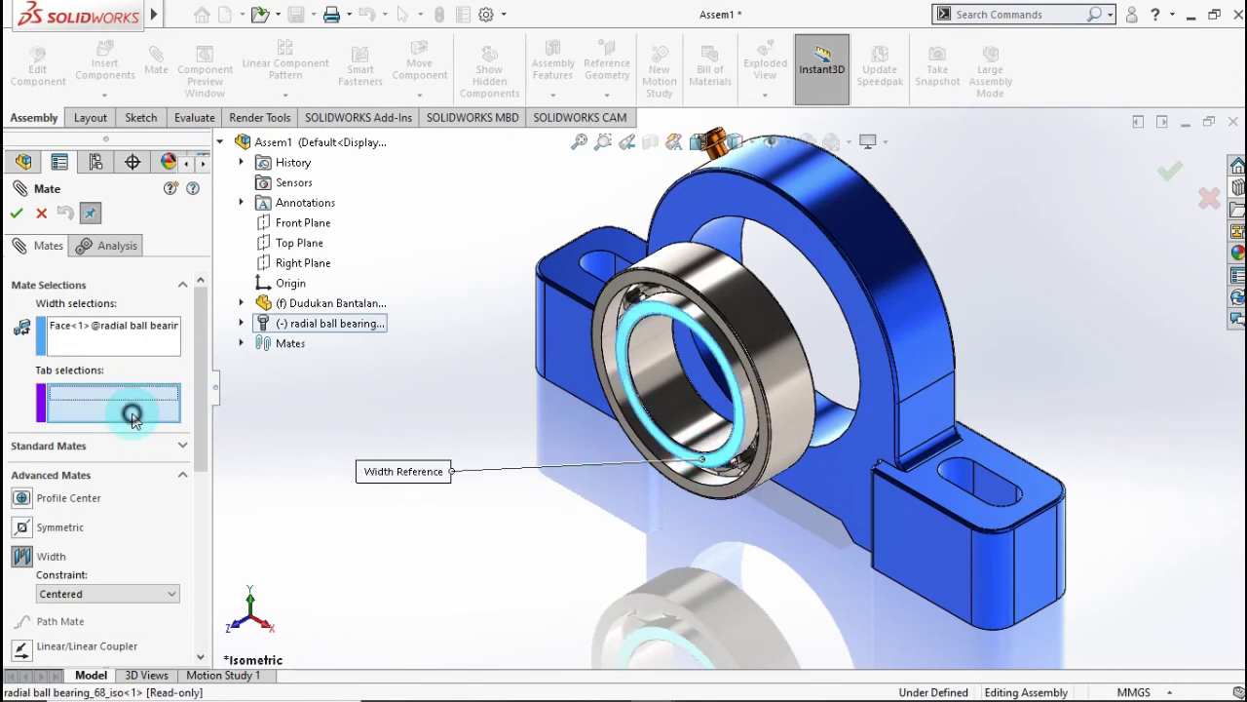
Pick both housing side faces as tab and the second inner race face, then confirm the width mate.
{"action": "left_click", "coordinate": [849, 461]}
{"action": "mouse_move", "coordinate": [899, 295]}
{"action": "middle_mouse_down"}
{"action": "mouse_move", "coordinate": [1025, 392]}
{"action": "mouse_move", "coordinate": [957, 337]}
{"action": "middle_mouse_up"}
{"action": "left_click", "coordinate": [1025, 391]}
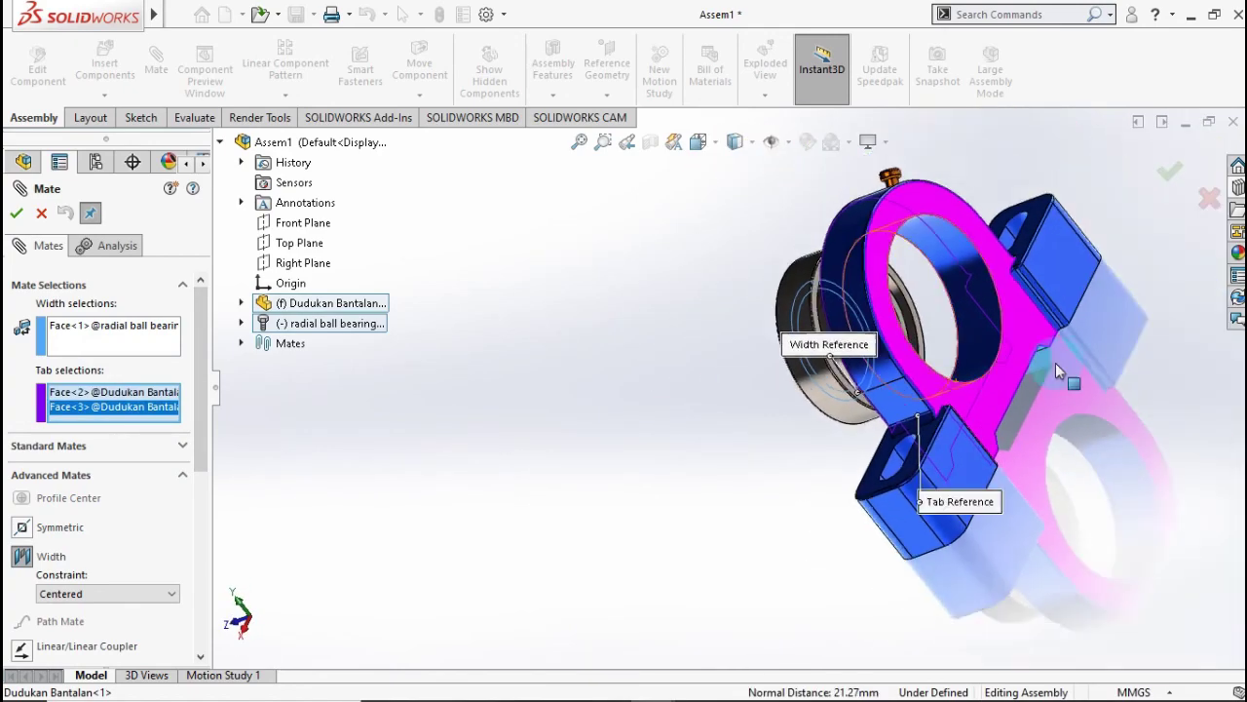
{"action": "middle_click_drag", "start_coordinate": [801, 349], "coordinate": [770, 353]}
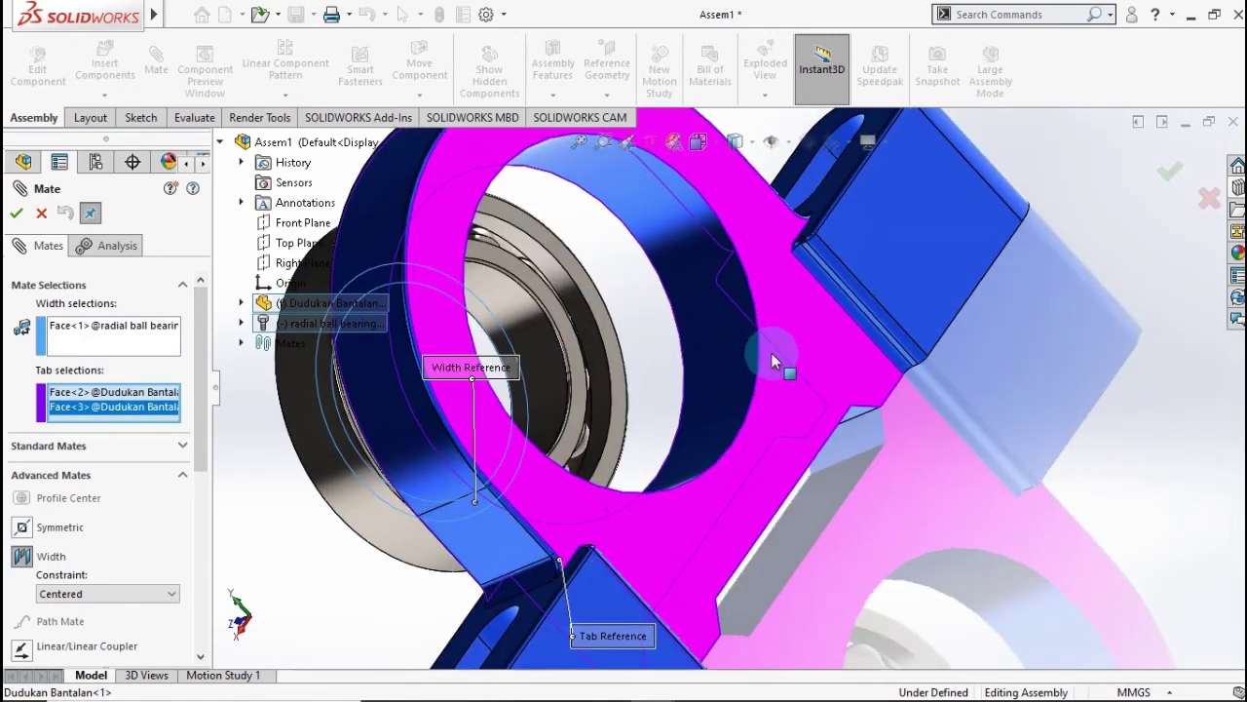
{"action": "left_click", "coordinate": [129, 347]}
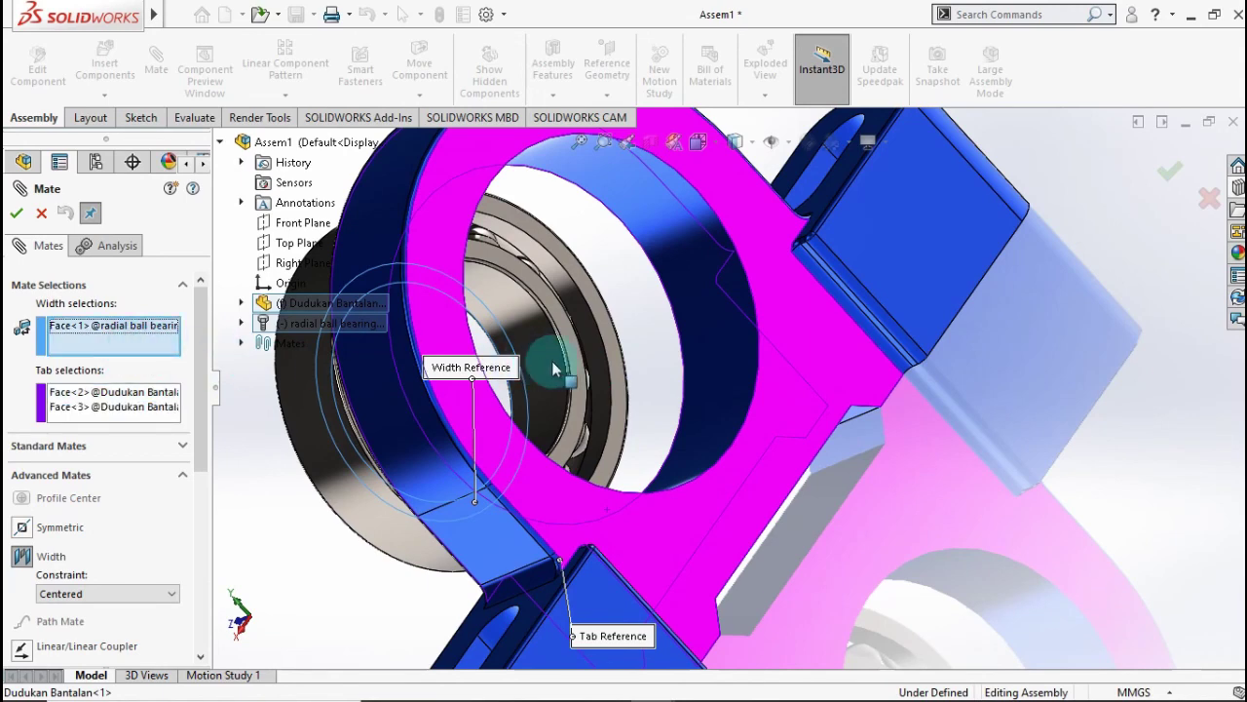
{"action": "left_click", "coordinate": [578, 373]}
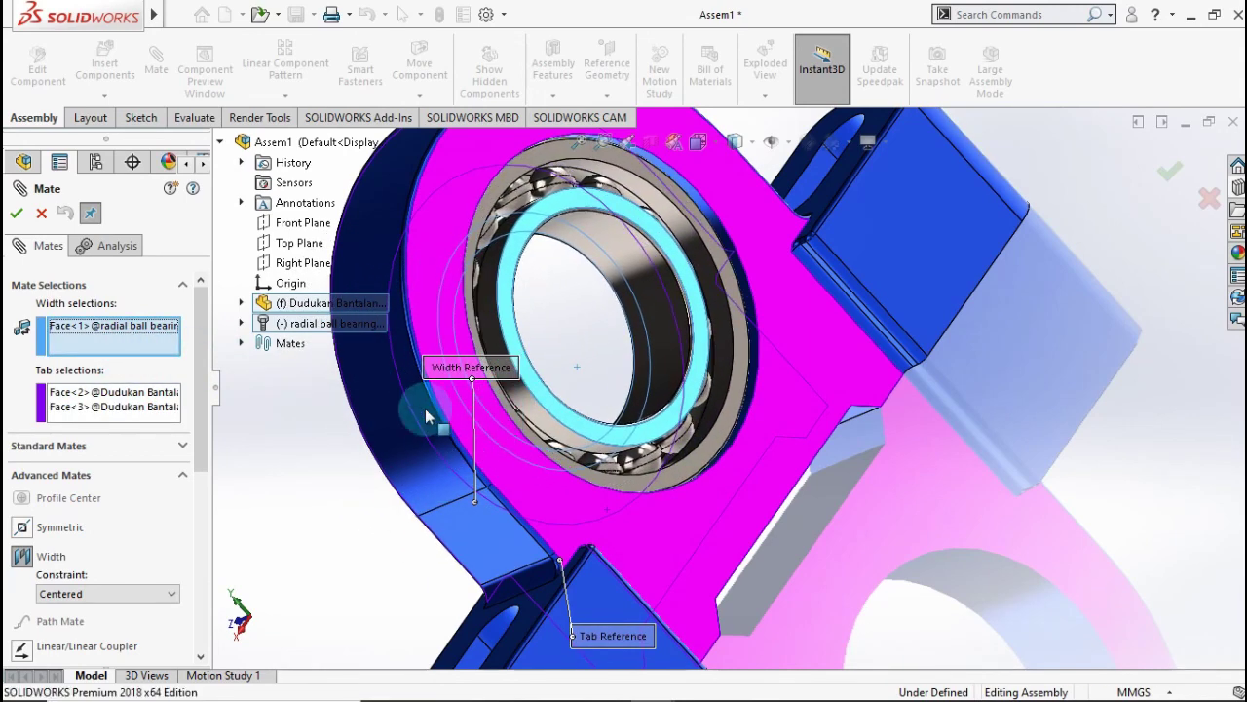
{"action": "left_click", "coordinate": [15, 214]}
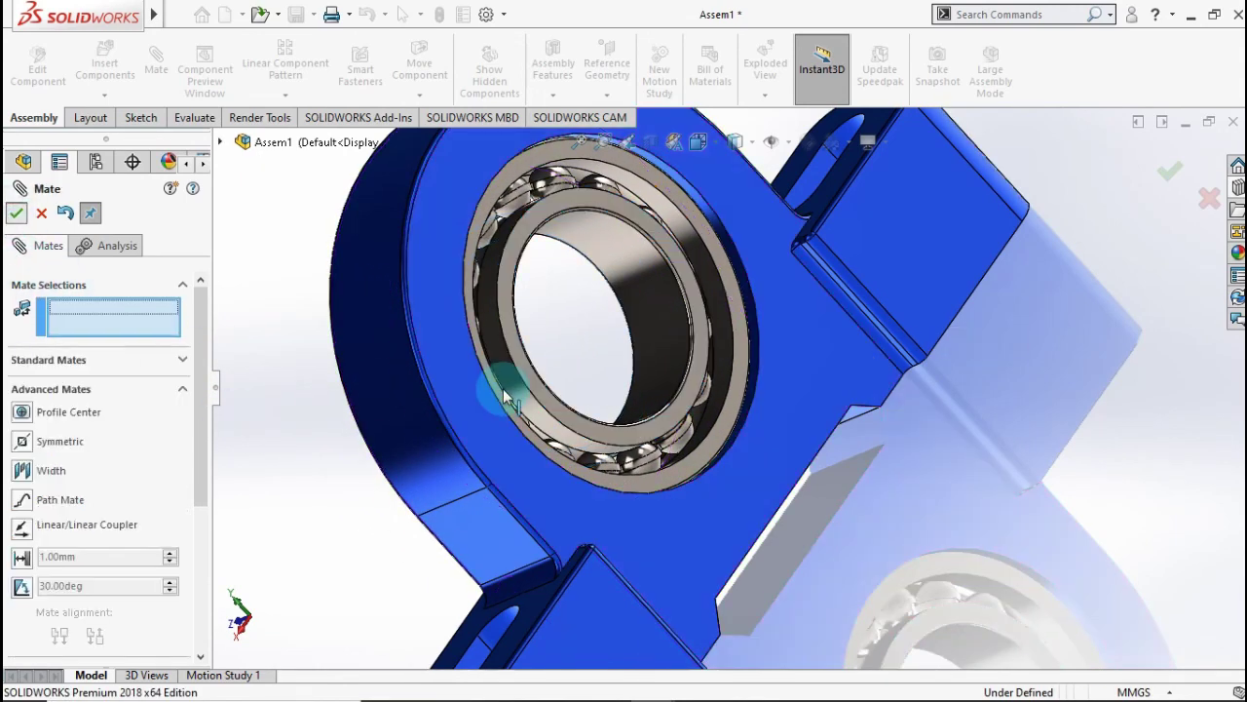
{"action": "scroll", "coordinate": [501, 389], "scroll_direction": "up", "scroll_amount": 3}
Close Mate and orbit around the pillow block to review the caged bearing seated in the bore.
{"action": "mouse_move", "coordinate": [508, 397]}
{"action": "middle_mouse_down"}
{"action": "mouse_move", "coordinate": [536, 339]}
{"action": "mouse_move", "coordinate": [591, 303]}
{"action": "mouse_move", "coordinate": [563, 368]}
{"action": "mouse_move", "coordinate": [716, 420]}
{"action": "mouse_move", "coordinate": [592, 385]}
{"action": "mouse_move", "coordinate": [334, 387]}
{"action": "middle_mouse_up"}
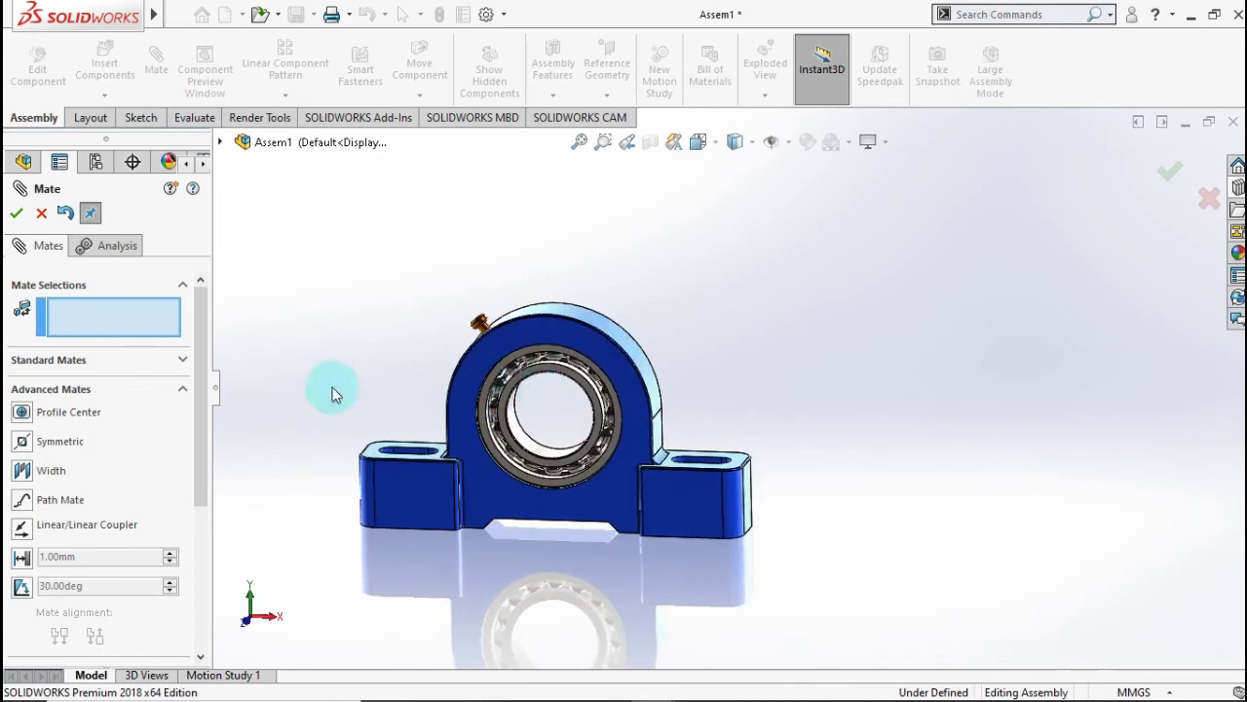
{"action": "left_click", "coordinate": [21, 215]}
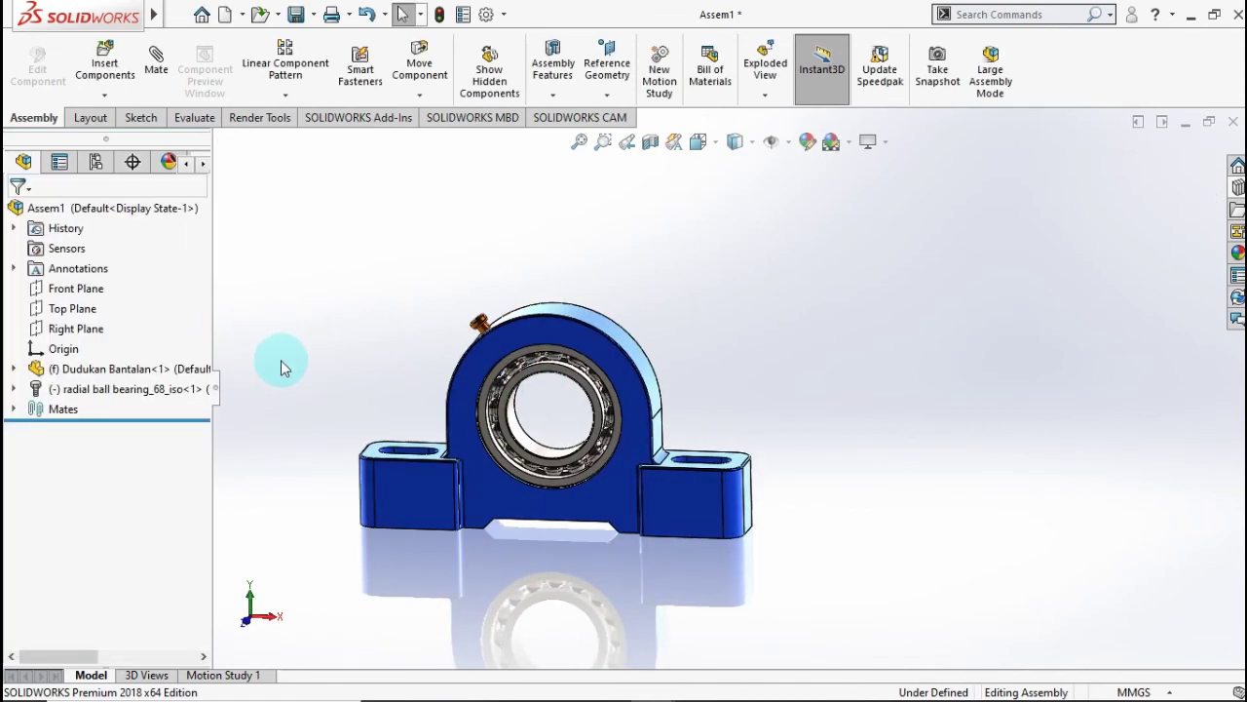
{"action": "key", "text": "ctrl+7"}
{"action": "scroll", "coordinate": [654, 439], "scroll_direction": "down", "scroll_amount": 3}
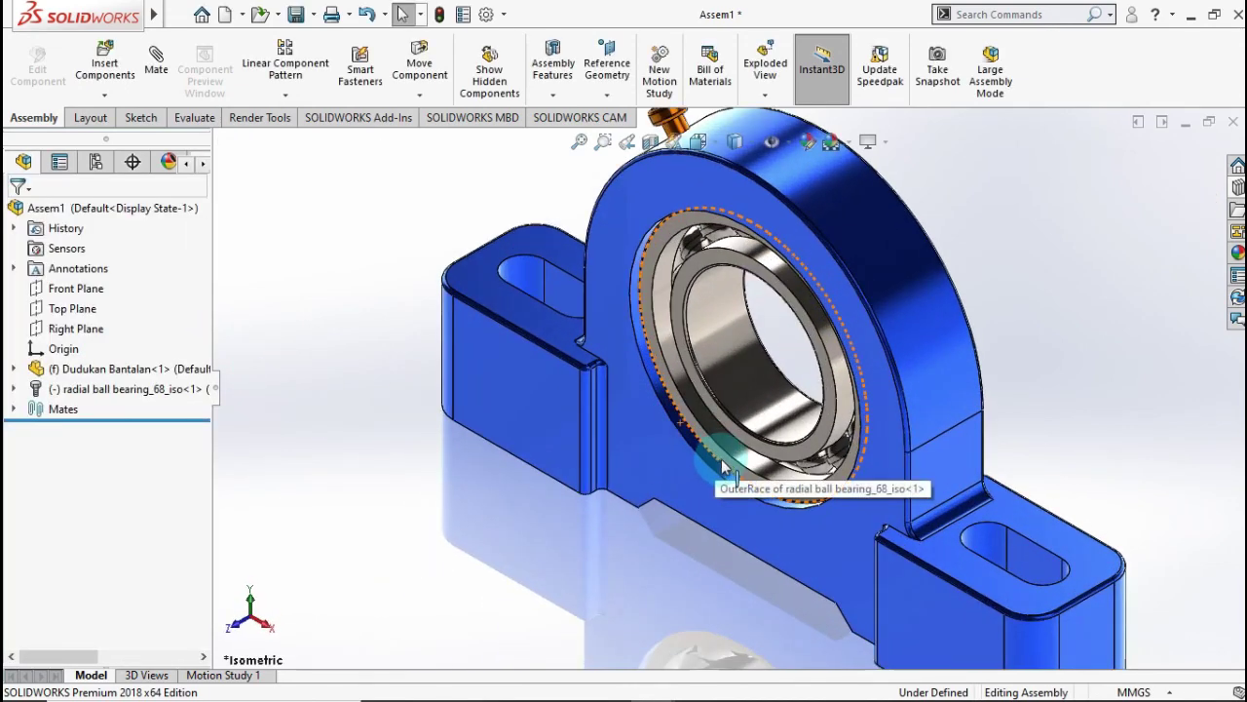
{"action": "left_click", "coordinate": [724, 464]}
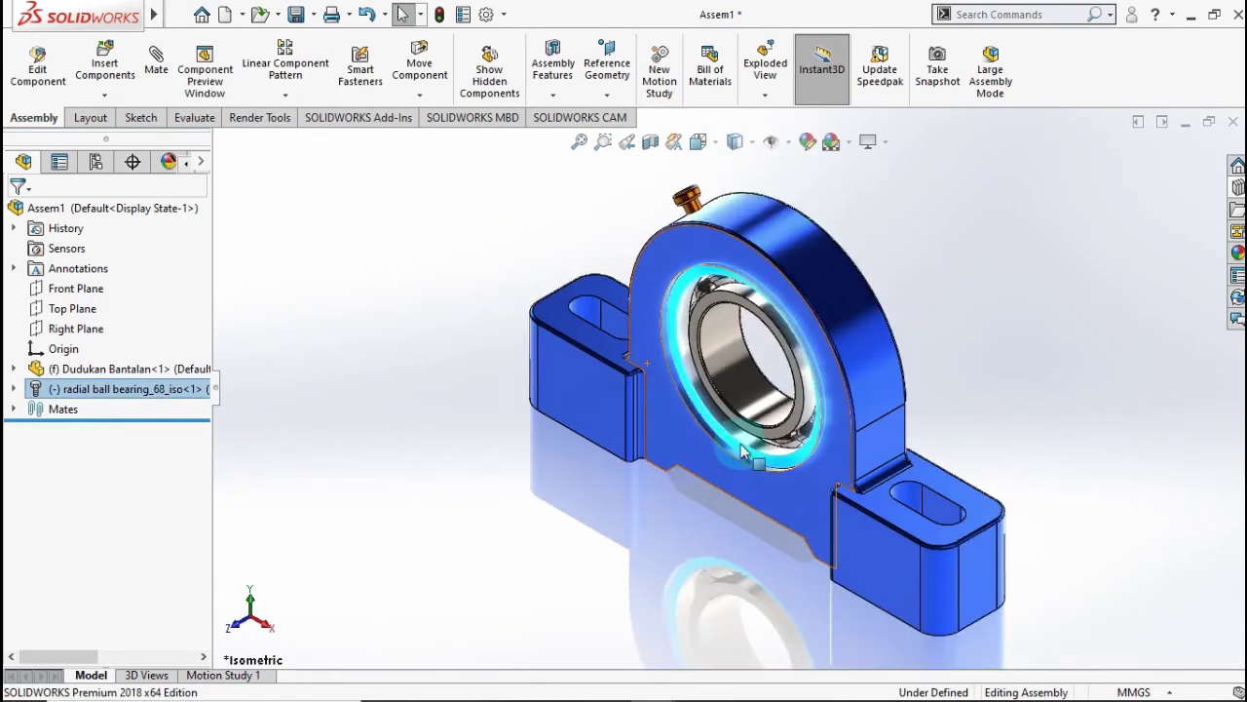
{"action": "scroll", "coordinate": [711, 507], "scroll_direction": "up", "scroll_amount": 3}
{"action": "middle_click_drag", "start_coordinate": [811, 417], "coordinate": [952, 339]}
{"action": "left_click", "coordinate": [952, 339]}
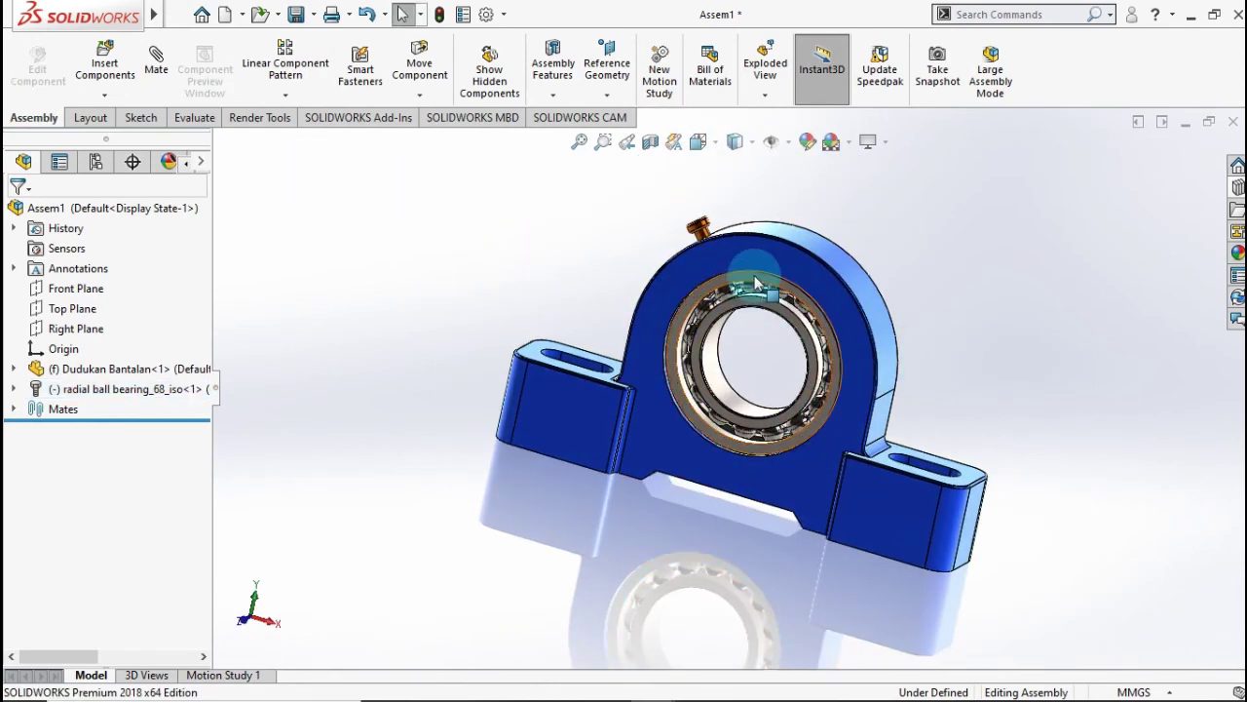
{"action": "left_click", "coordinate": [751, 275]}
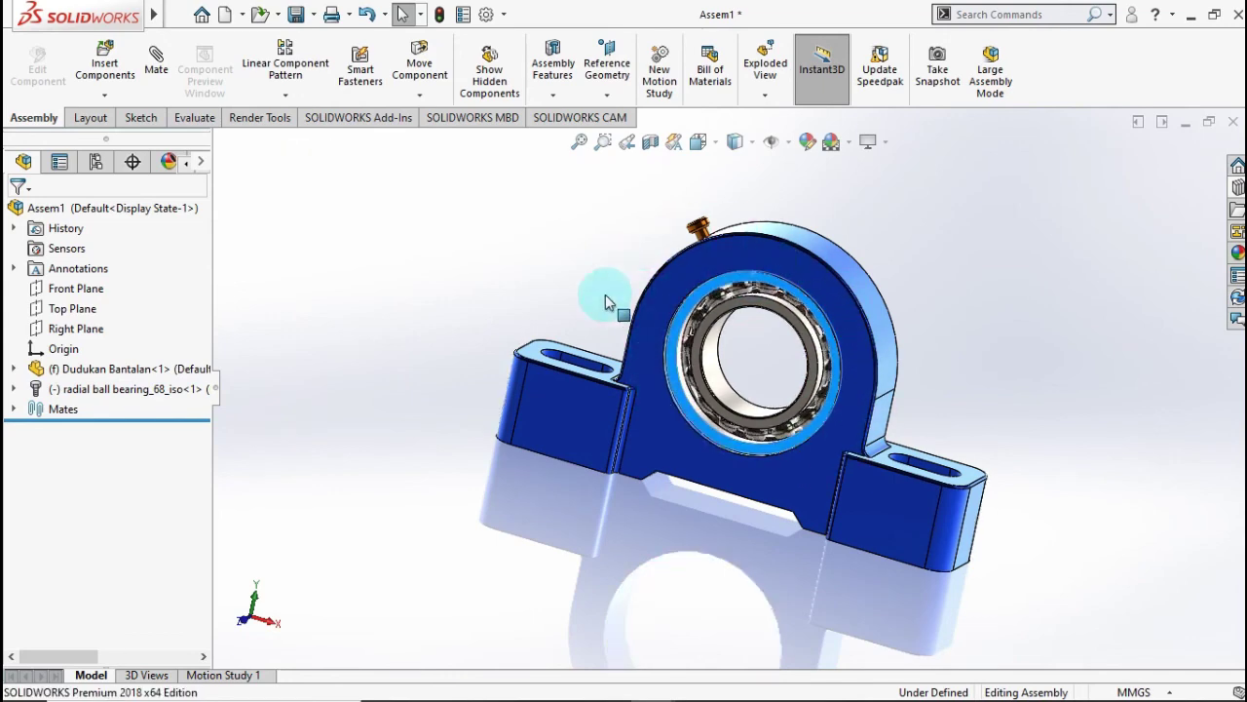
{"action": "left_click", "coordinate": [978, 329]}
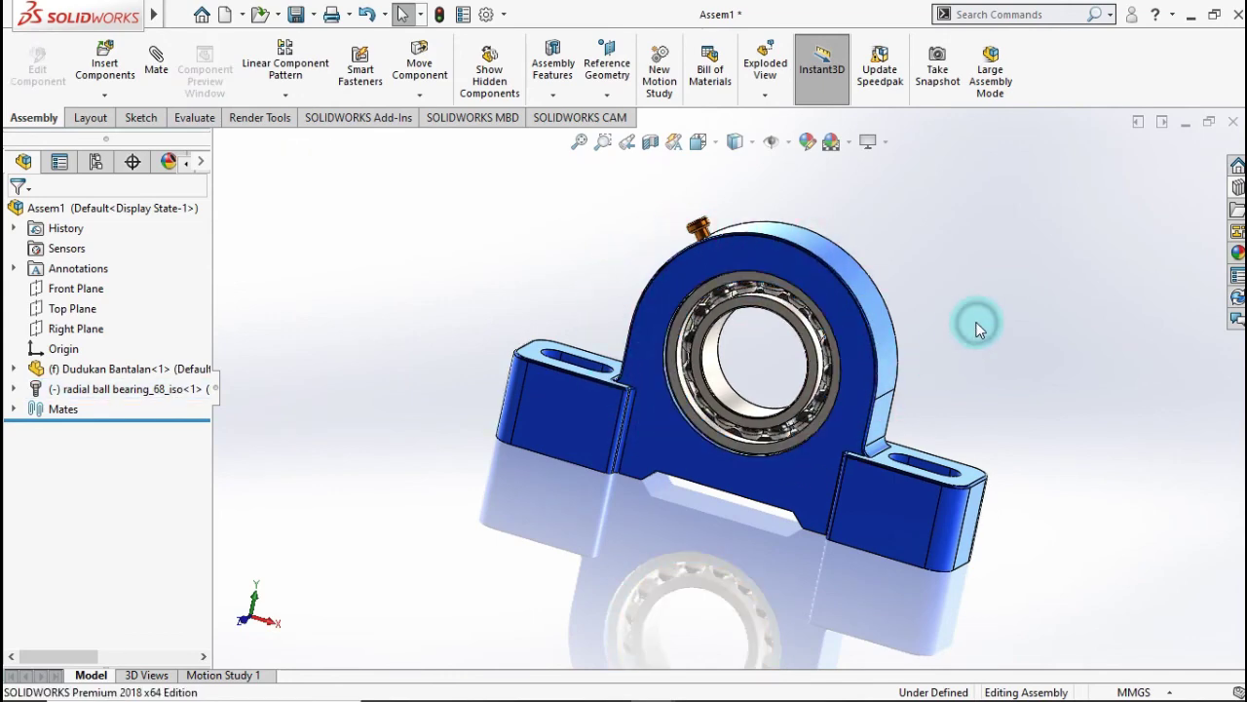
{"action": "mouse_move", "coordinate": [762, 358]}
{"action": "middle_mouse_down"}
{"action": "mouse_move", "coordinate": [1110, 245]}
{"action": "mouse_move", "coordinate": [1141, 301]}
{"action": "middle_mouse_up"}
{"action": "key", "text": "ctrl+7"}
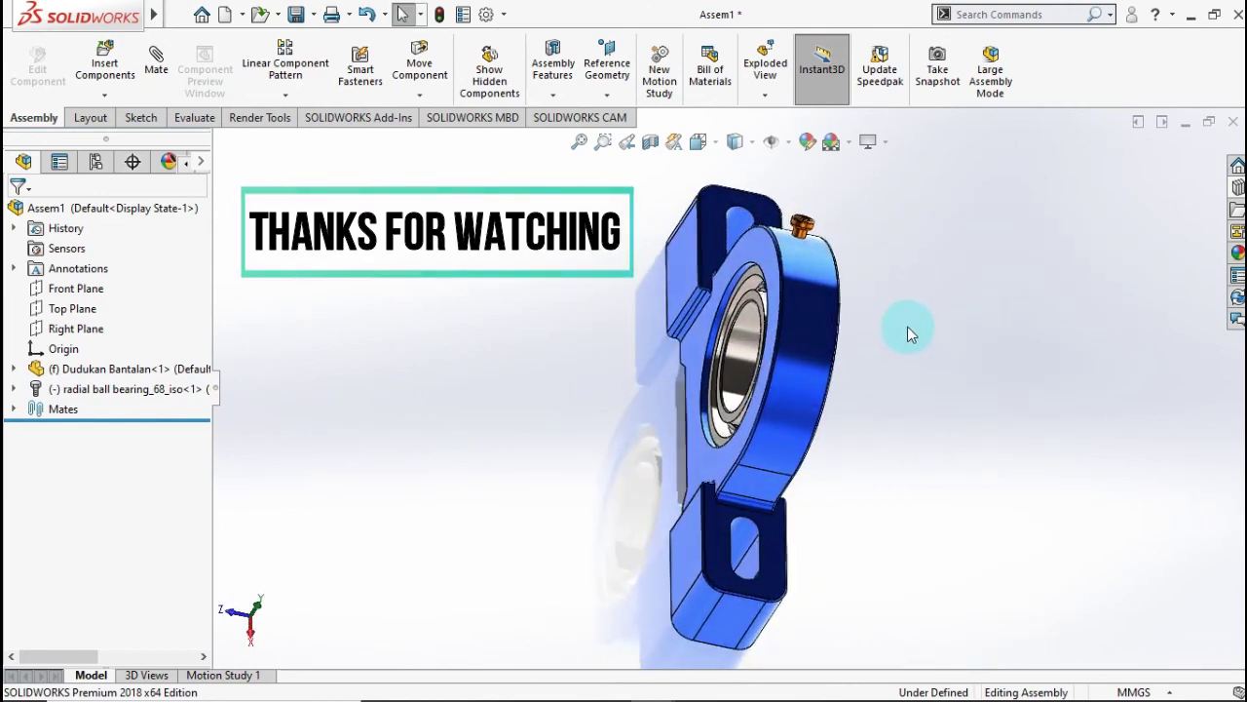